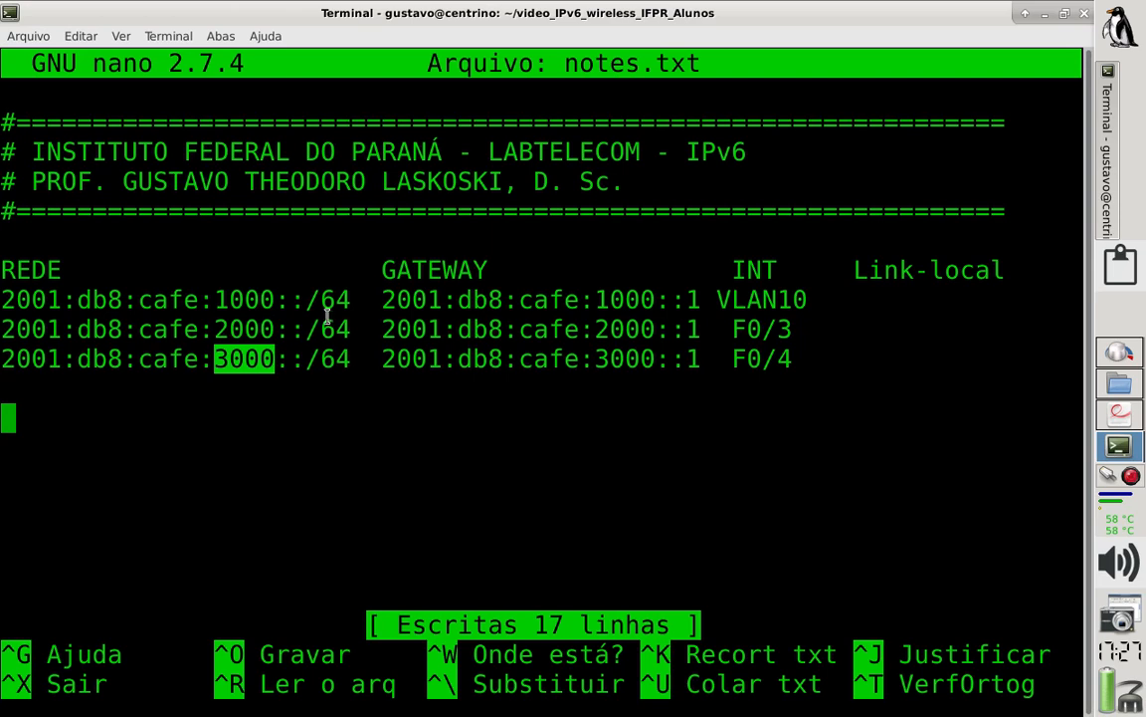
# Step: Add a placeholder line reading rrrr directly below the 3000 network row in the notes
pyautogui.doubleClick(328, 299)
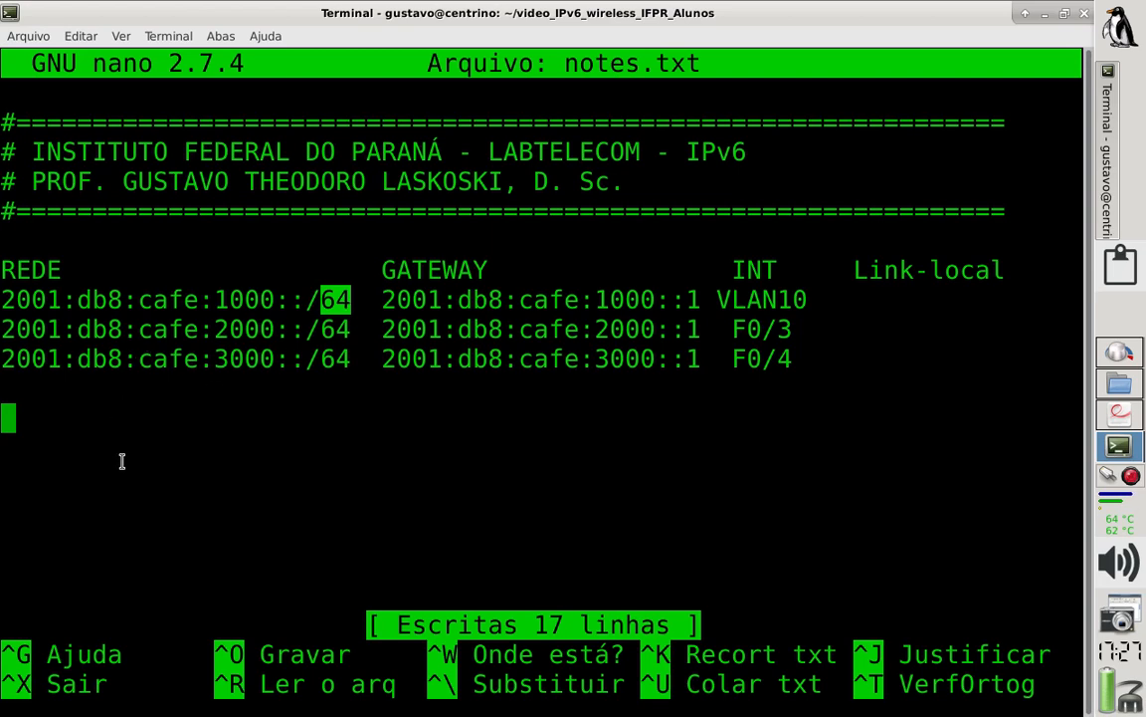
pyautogui.press('Up')
pyautogui.press('Up')
pyautogui.press('Down')
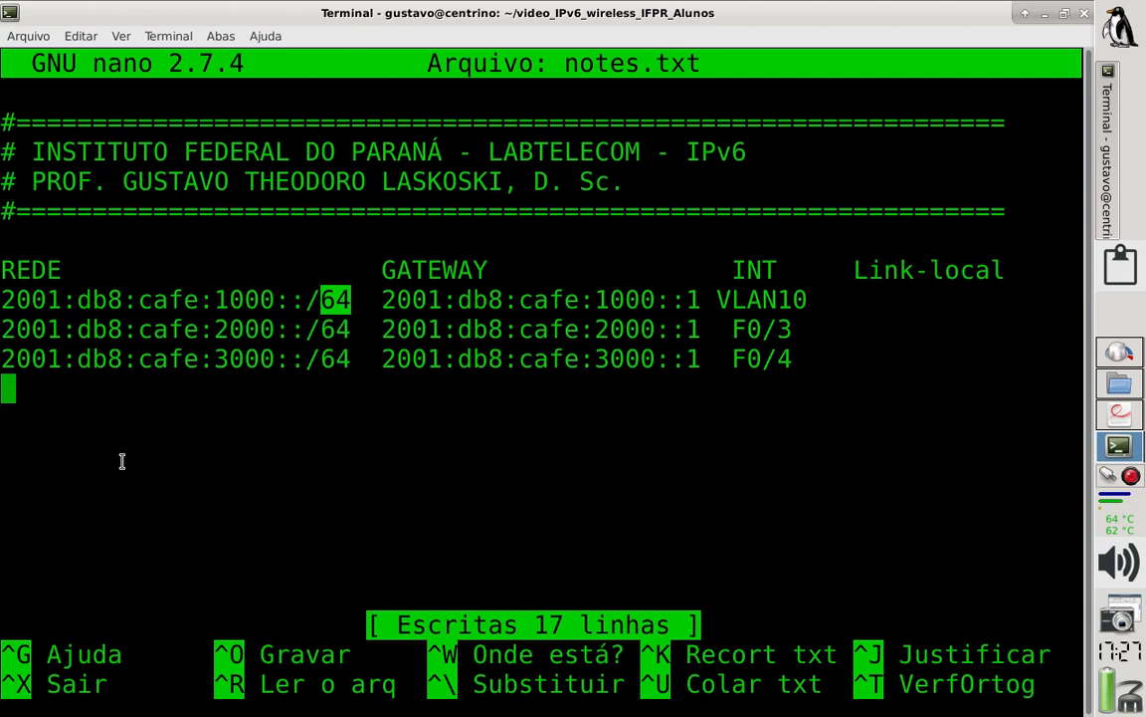
pyautogui.write('rrrr')
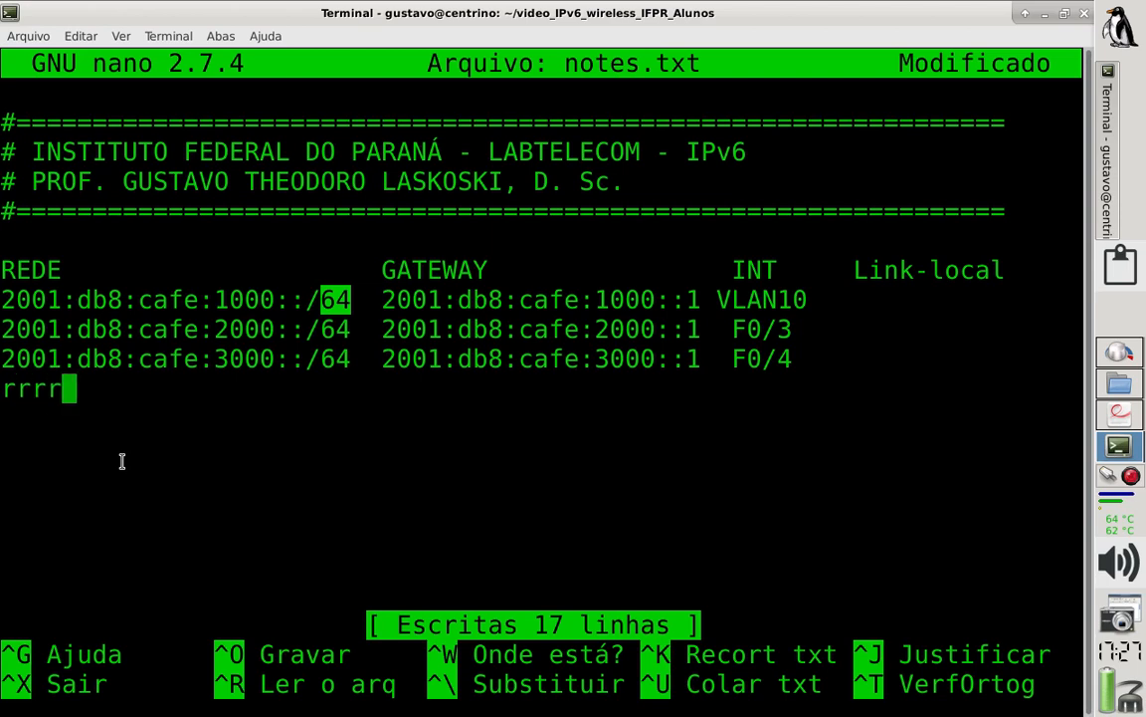
pyautogui.click(16, 358)
pyautogui.moveTo(17, 358); pyautogui.dragTo(5, 359)
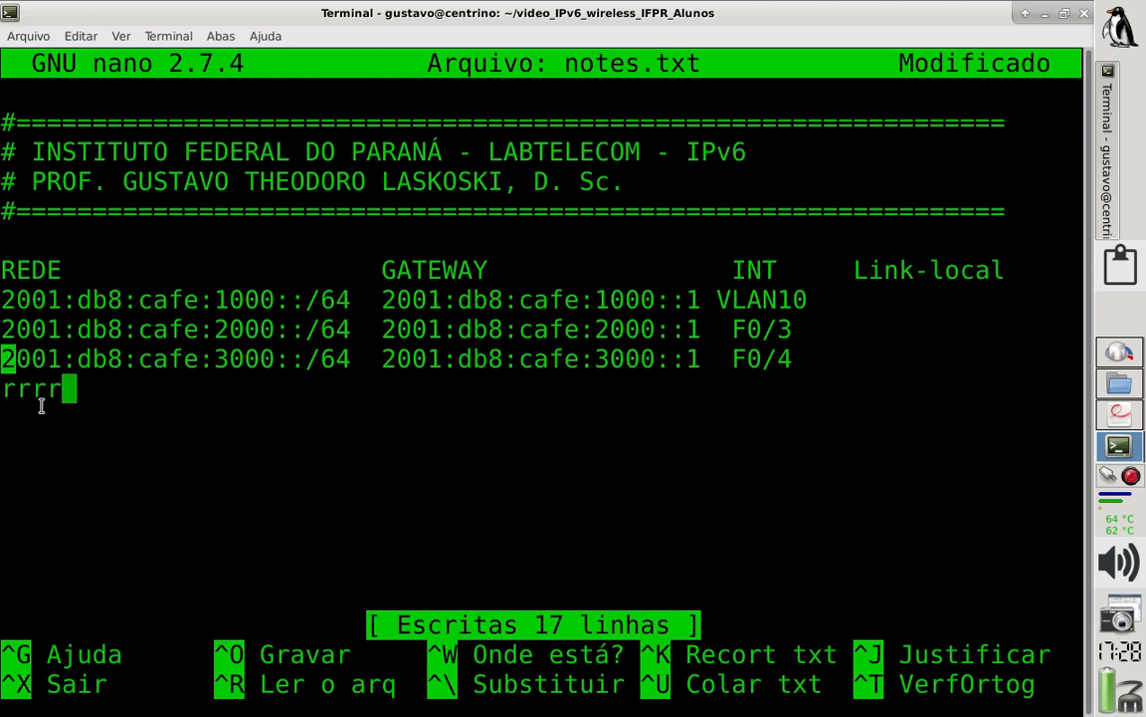
pyautogui.click(7, 353)
# Step: Insert a blank line below the network table and start an address line with 2001: above the rrrr placeholder
pyautogui.press('Left')
pyautogui.press('Left')
pyautogui.press('Left')
pyautogui.press('Left')
pyautogui.press('Return')
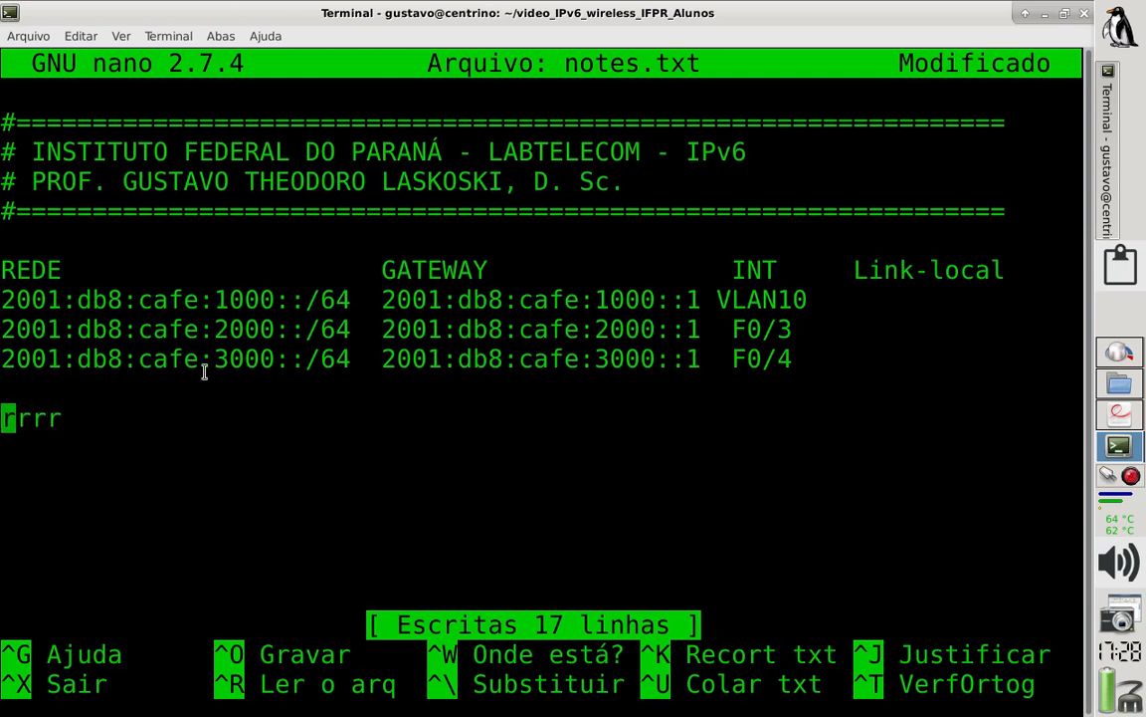
pyautogui.write('2')
pyautogui.press('Left')
pyautogui.press('Return')
pyautogui.press('Right')
pyautogui.write('001:')
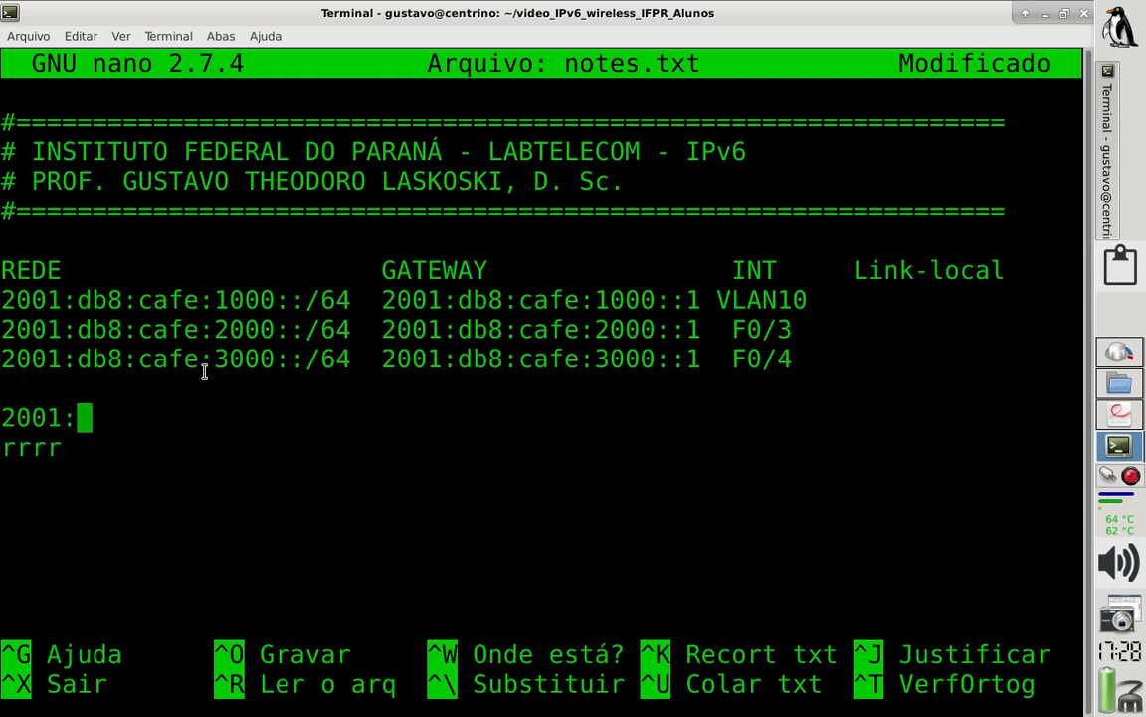
# Step: Extend the address line with 0db8 and the placeholder line below it with :rrrr:
pyautogui.doubleClick(79, 358)
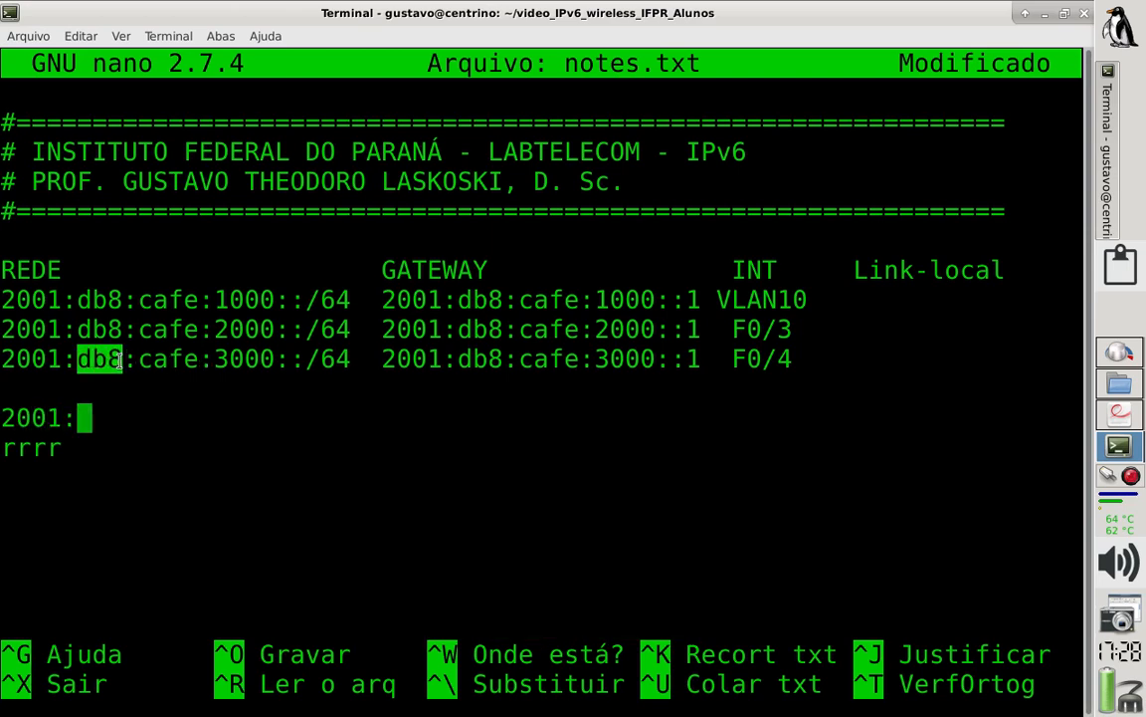
pyautogui.click(102, 414)
pyautogui.write('0db8')
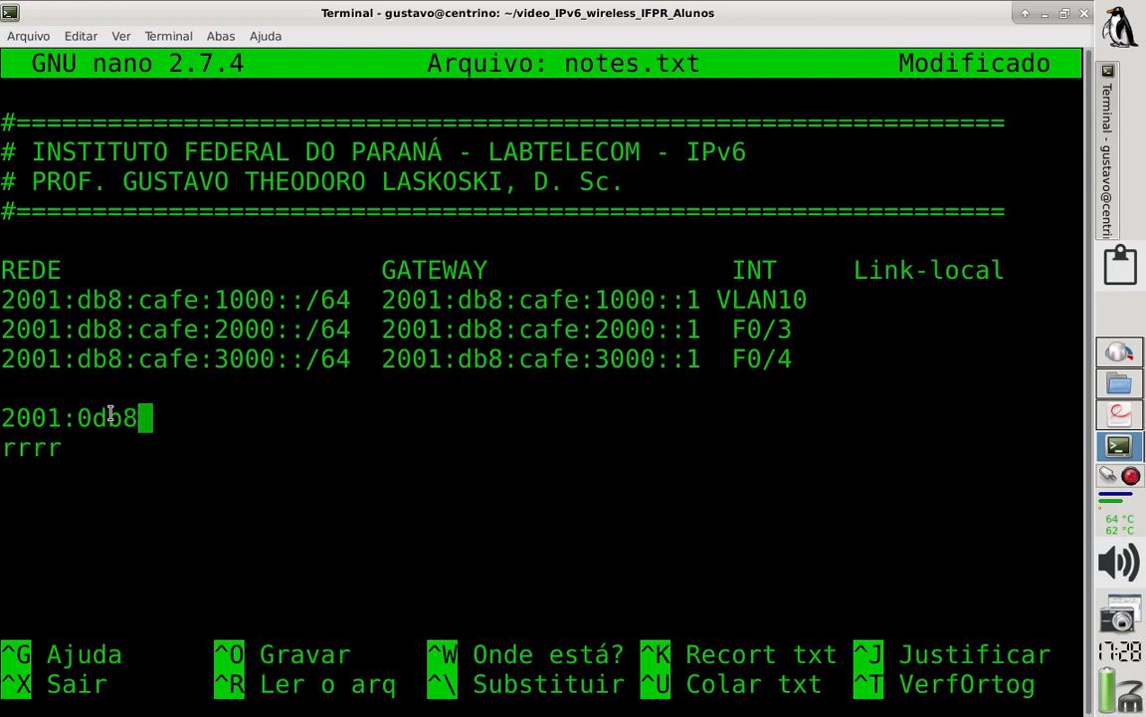
pyautogui.press('Down')
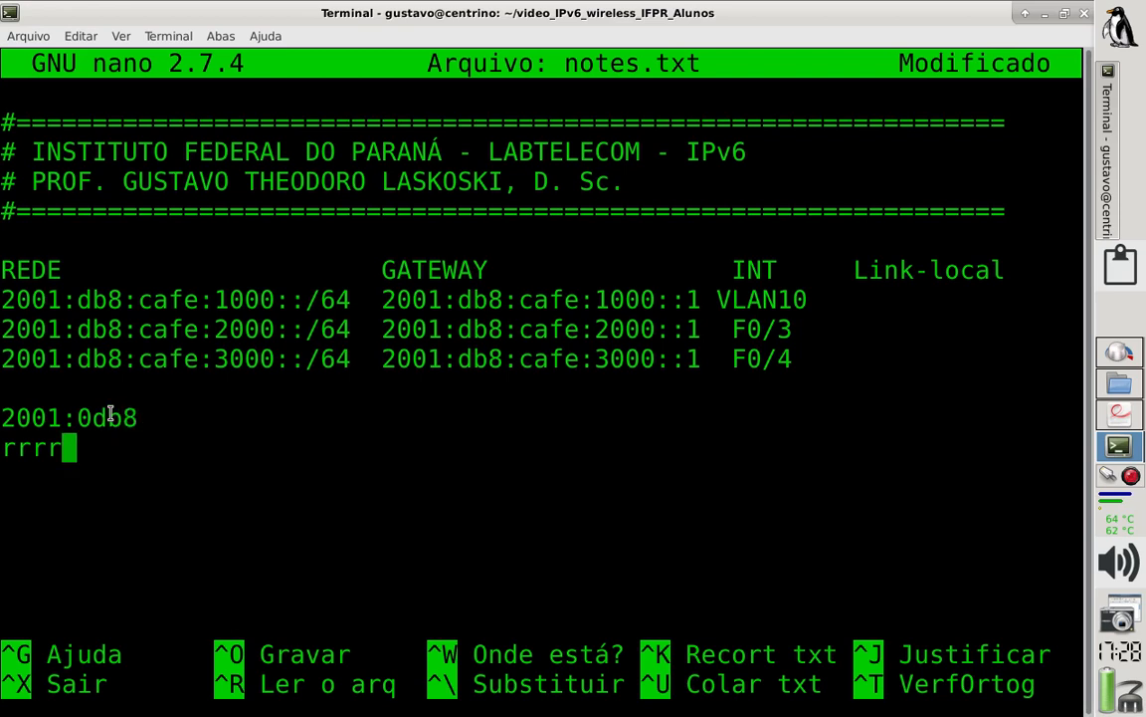
pyautogui.write(':rrrr')
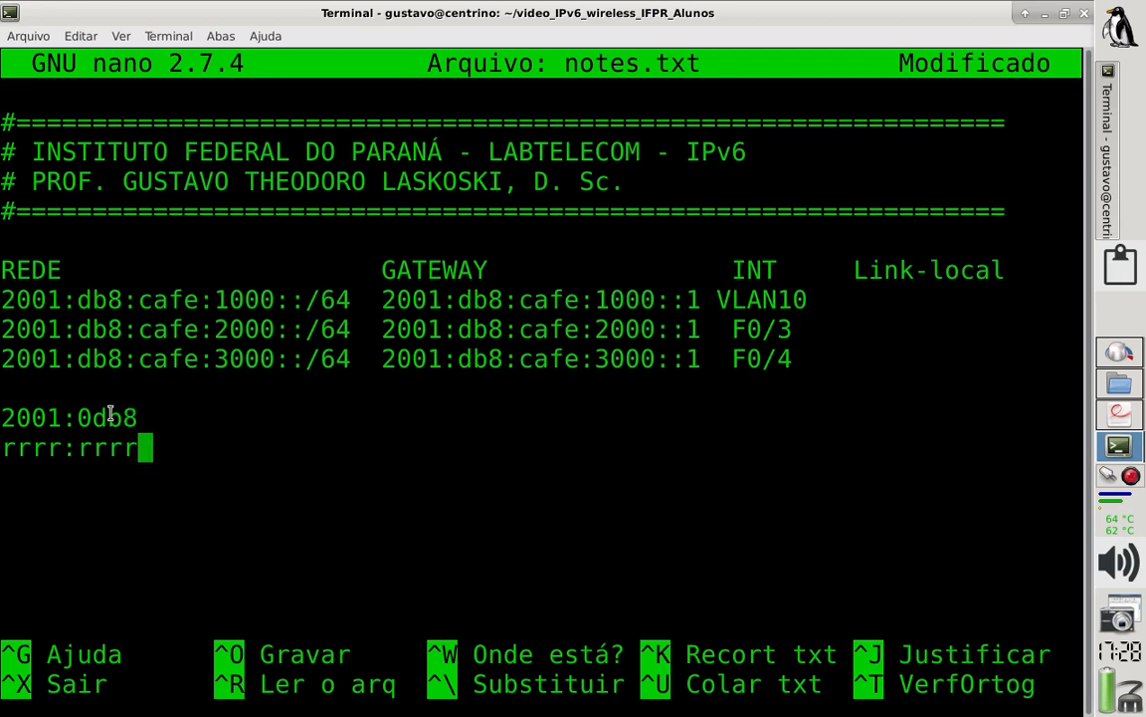
pyautogui.write(':')
# Step: Append :cafe: to the address line and a third rrrr group to the placeholder line
pyautogui.press('Up')
pyautogui.write(':caf')
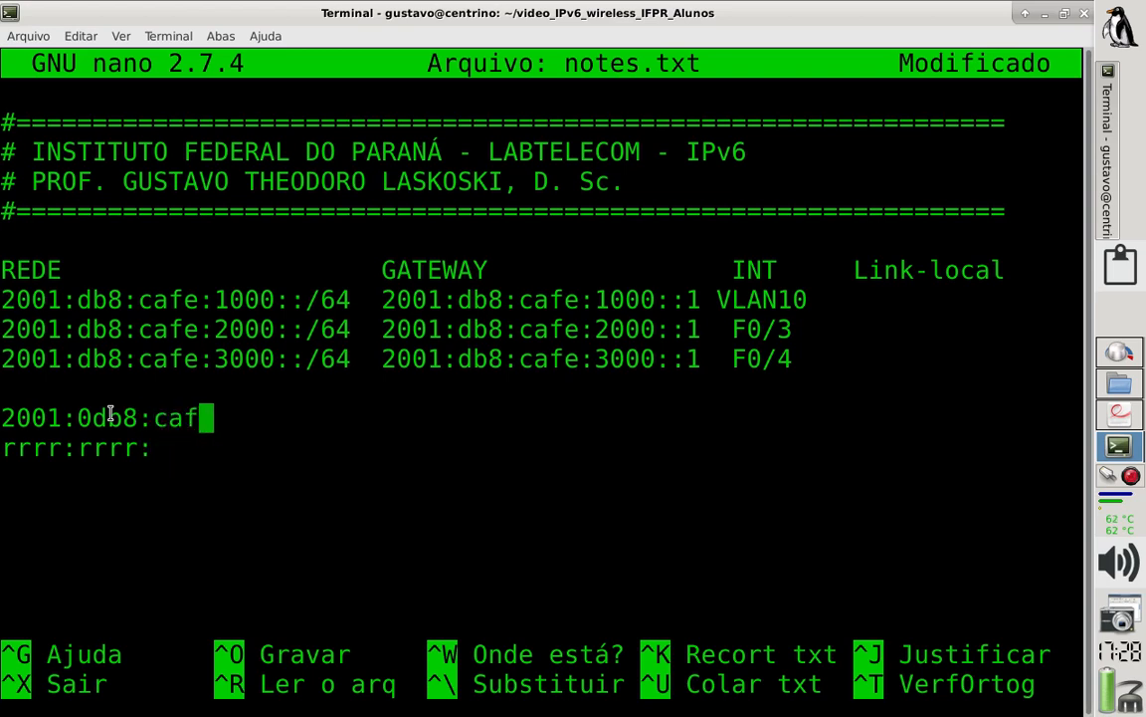
pyautogui.write('e:')
pyautogui.press('Down')
pyautogui.write('rrrr')
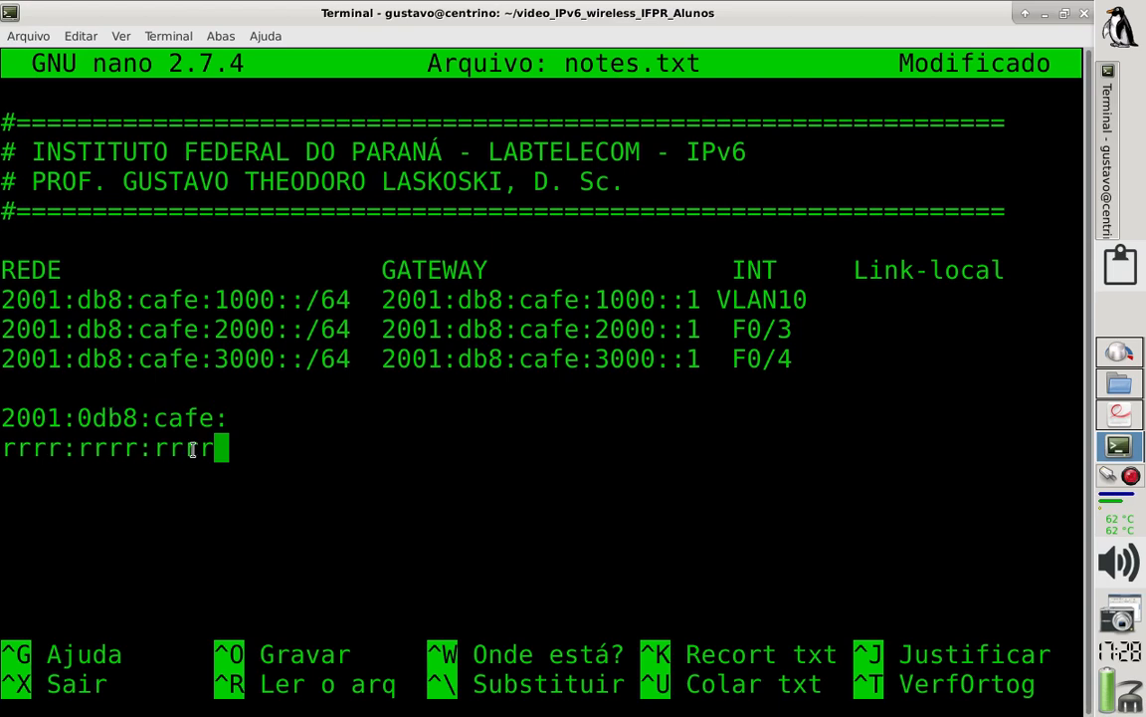
# Step: Append the subnet placeholder ssss: to the address line and a fourth group, :rrrr, to the line below
pyautogui.press('Up')
pyautogui.press('Right')
pyautogui.write('ssss')
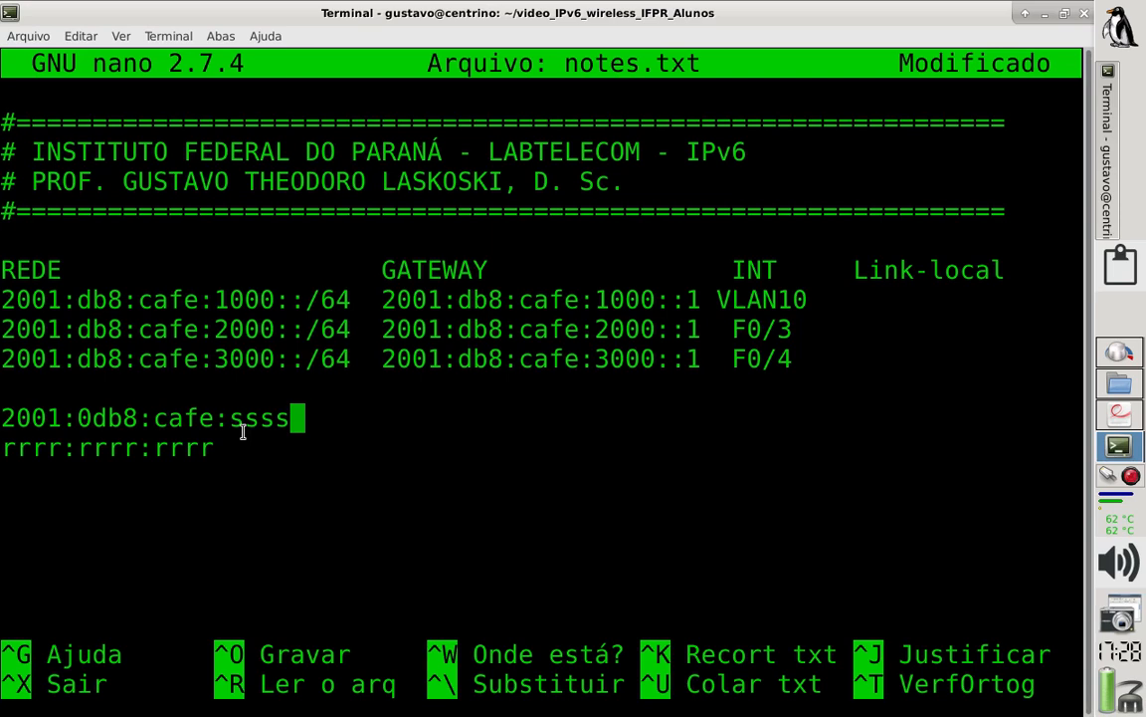
pyautogui.write(':')
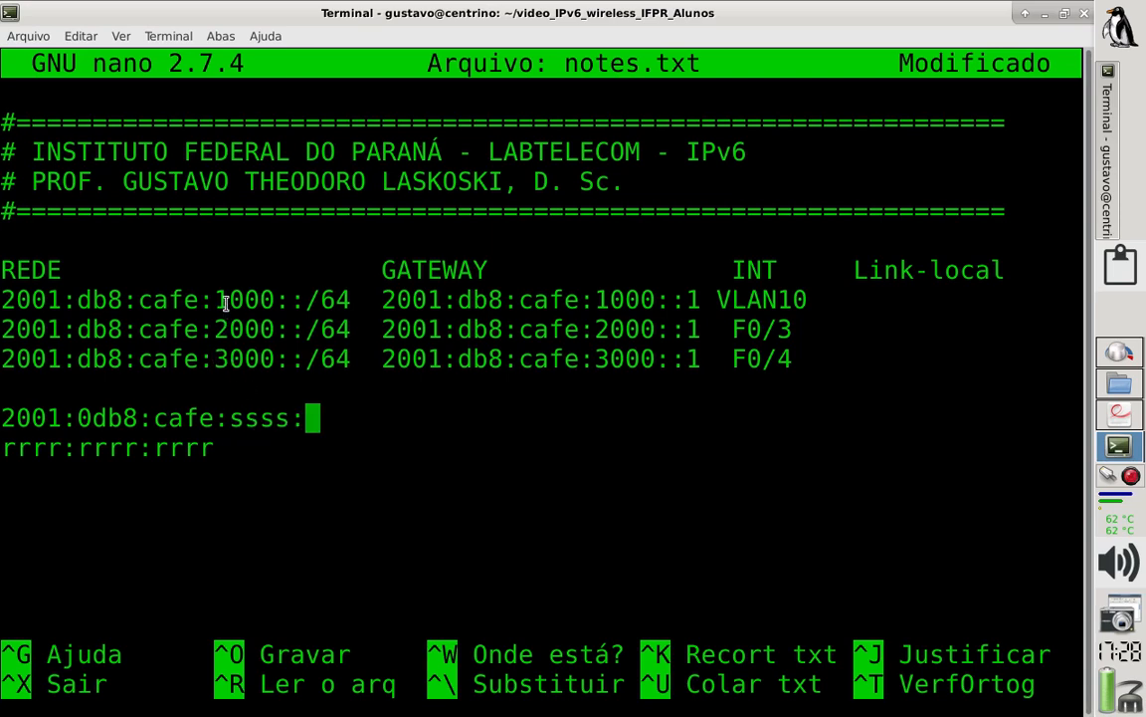
pyautogui.press('Down')
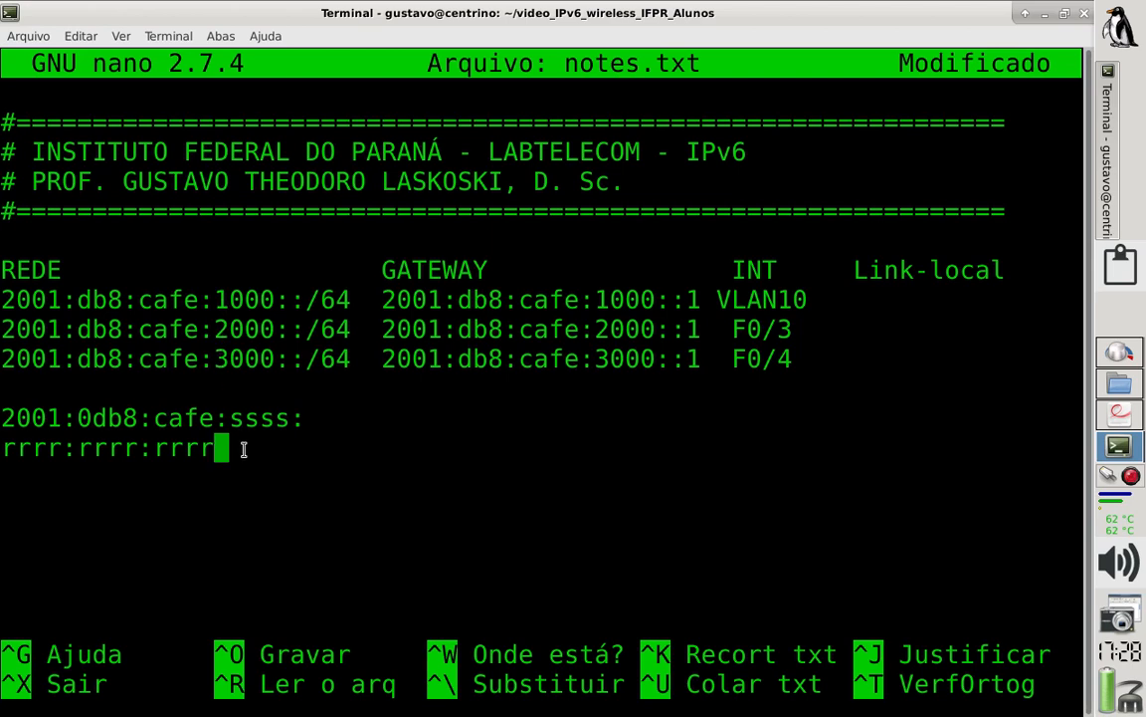
pyautogui.write(':')
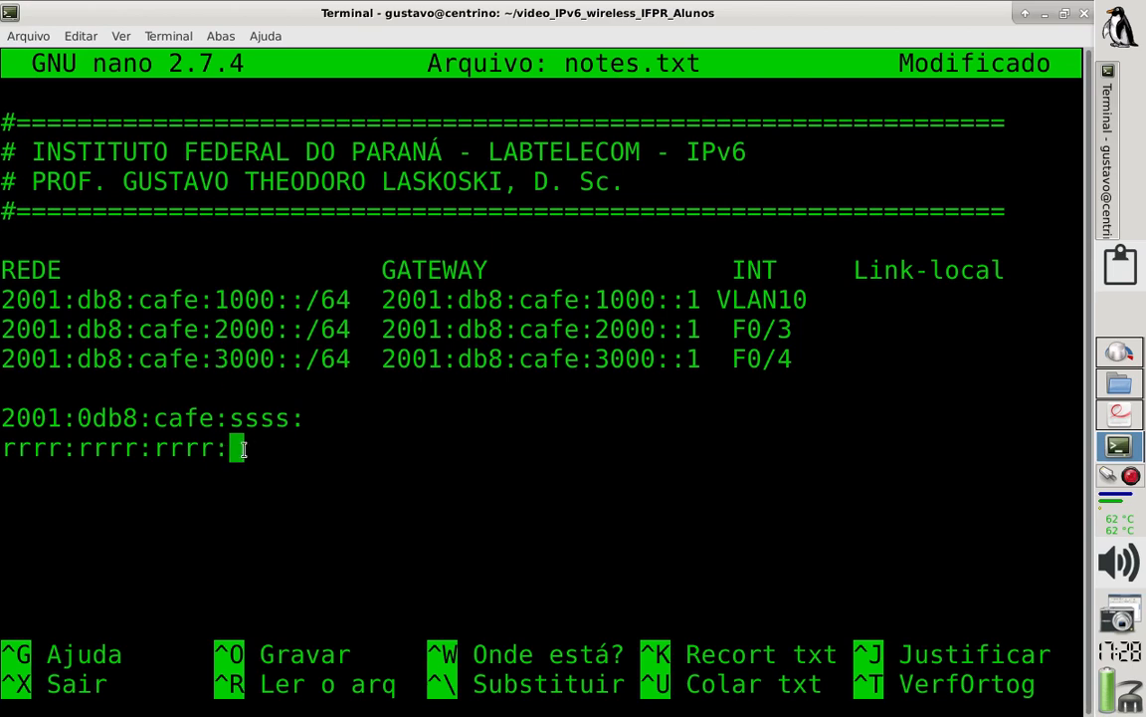
pyautogui.write('rrrr')
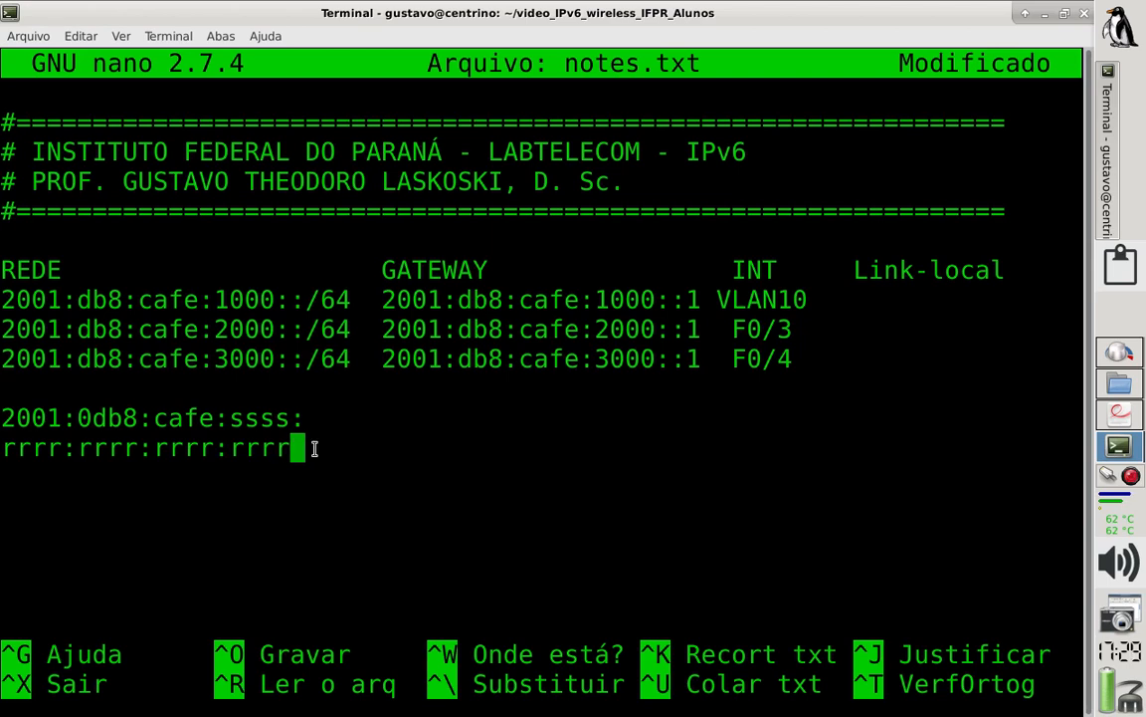
# Step: Leave a blank line below the placeholders and add the subnet calculation line 2^16 = 65563
pyautogui.moveTo(215, 359); pyautogui.dragTo(270, 358)
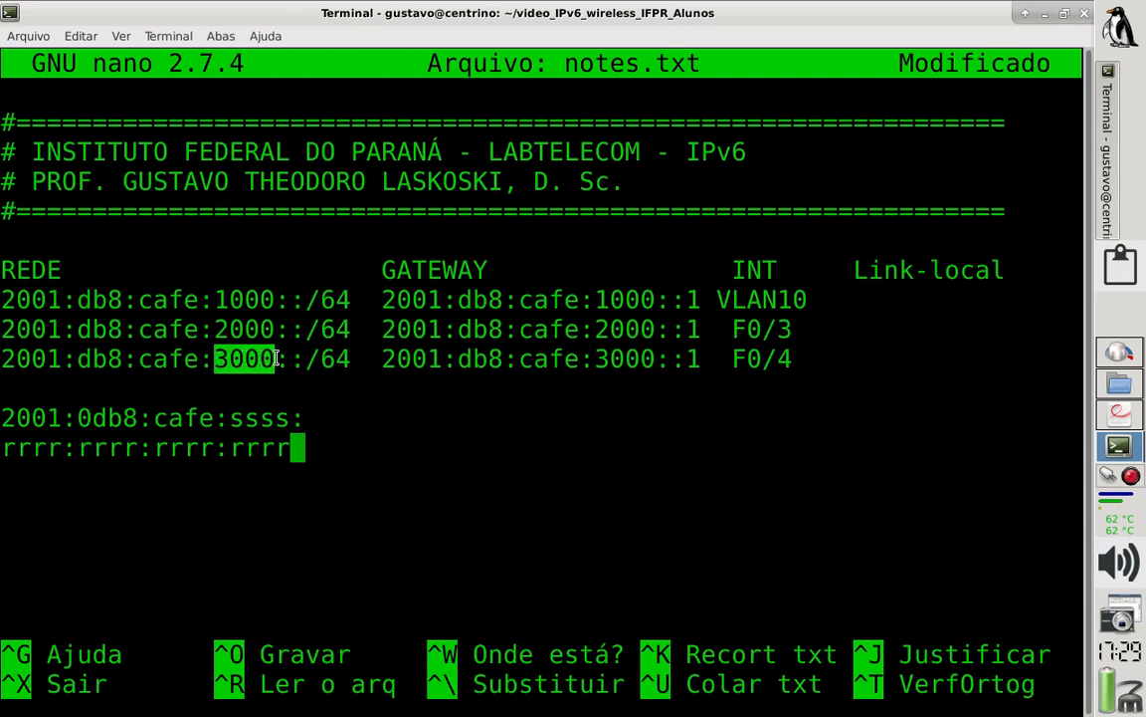
pyautogui.click(327, 438)
pyautogui.press('Return')
pyautogui.press('Return')
pyautogui.write('2')
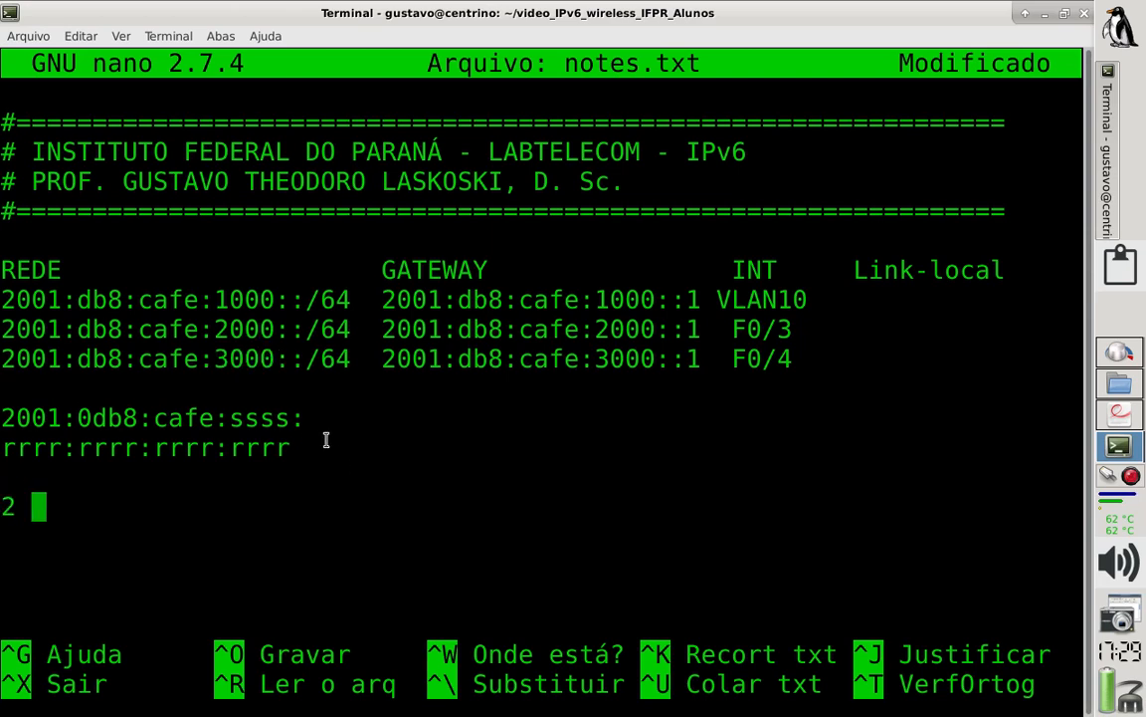
pyautogui.press('BackSpace')
pyautogui.write('&')
pyautogui.press('BackSpace')
pyautogui.press('BackSpace')
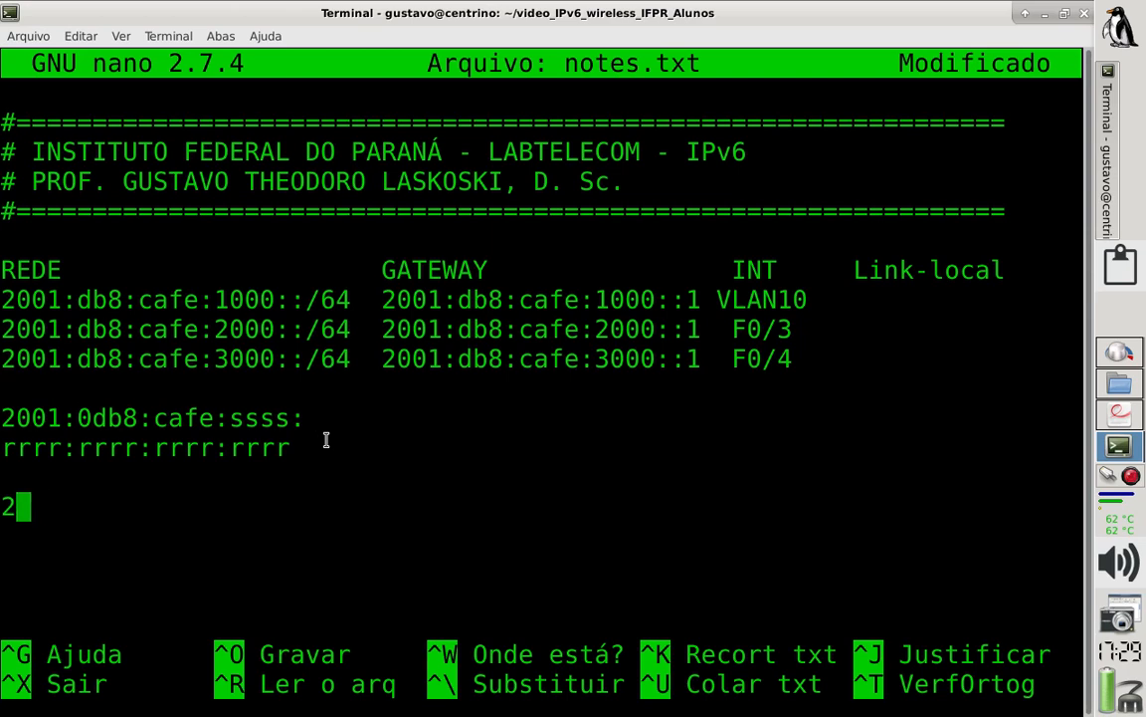
pyautogui.write('^1 =')
pyautogui.press('BackSpace')
pyautogui.press('BackSpace')
pyautogui.write('6 = 65')
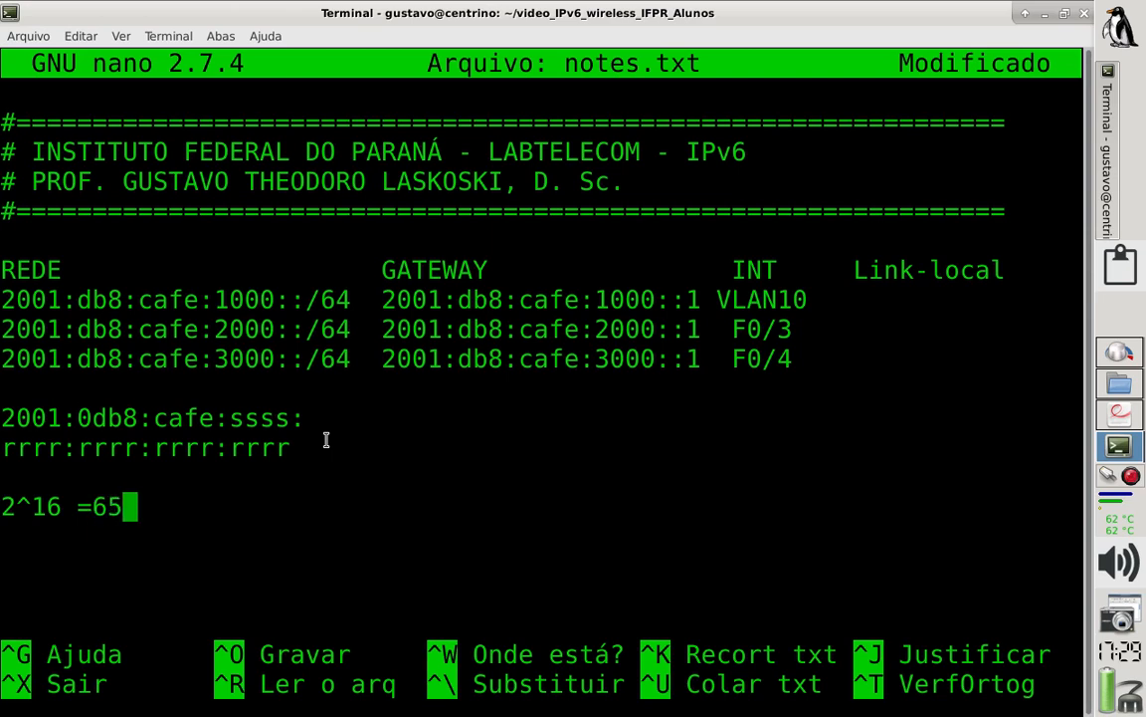
pyautogui.write('563')
# Step: Remove the space before the equals sign in the 2^16 line
pyautogui.press('Left')
pyautogui.press('Left')
pyautogui.press('Left')
pyautogui.press('Left')
pyautogui.press('Left')
pyautogui.press('Right')
pyautogui.press('Right')
pyautogui.press('Right')
pyautogui.press('Left')
pyautogui.press('Left')
pyautogui.press('Left')
pyautogui.press('Left')
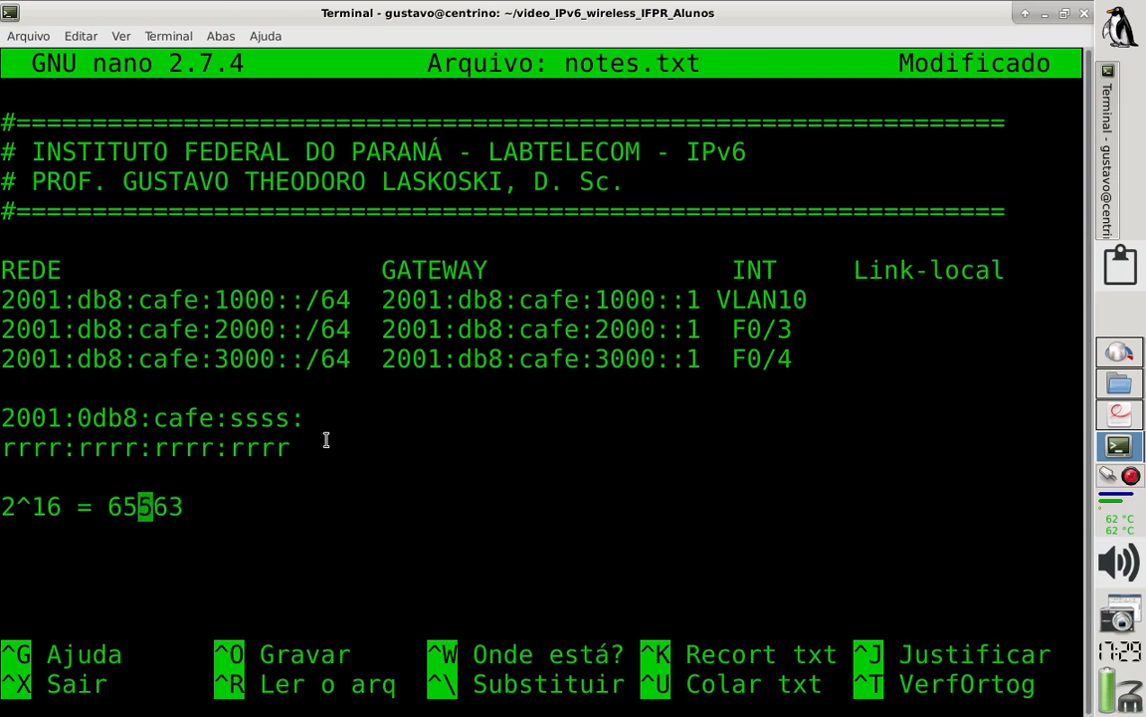
pyautogui.press('Left')
pyautogui.press('BackSpace')
pyautogui.press('Right')
pyautogui.press('Right')
pyautogui.press('Right')
pyautogui.press('Right')
pyautogui.press('Right')
pyautogui.press('Right')
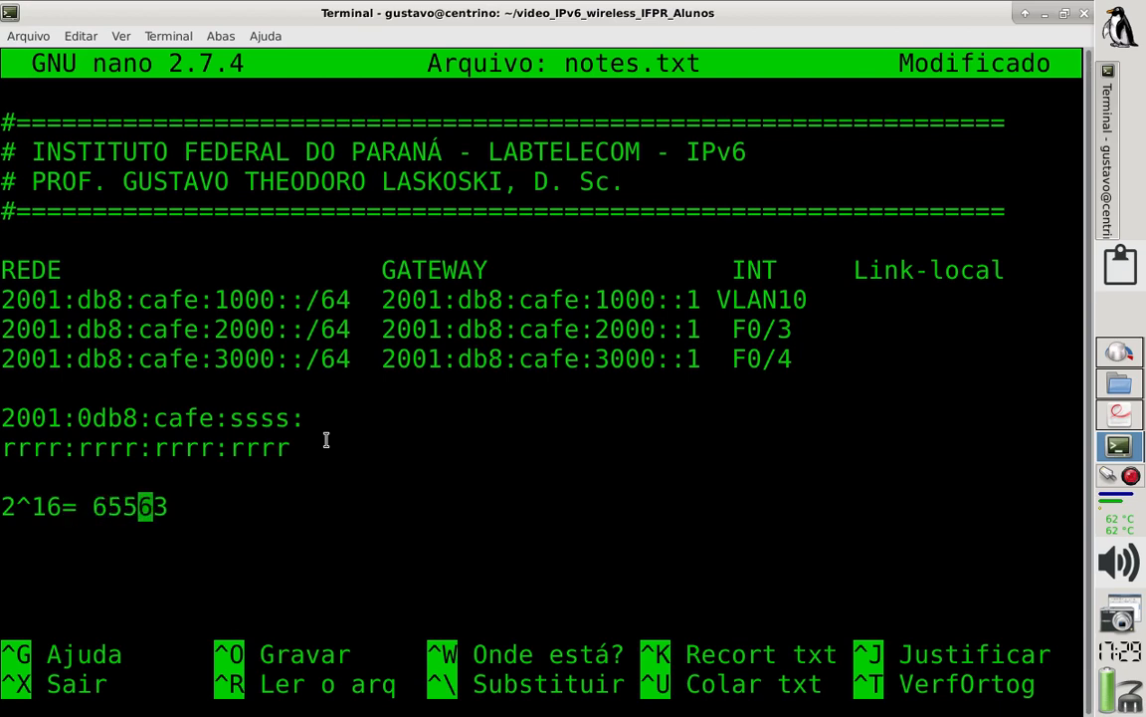
# Step: Correct the result of 2^16 to 65536 and save notes.txt
pyautogui.press('Right')
pyautogui.press('BackSpace')
pyautogui.write('6')
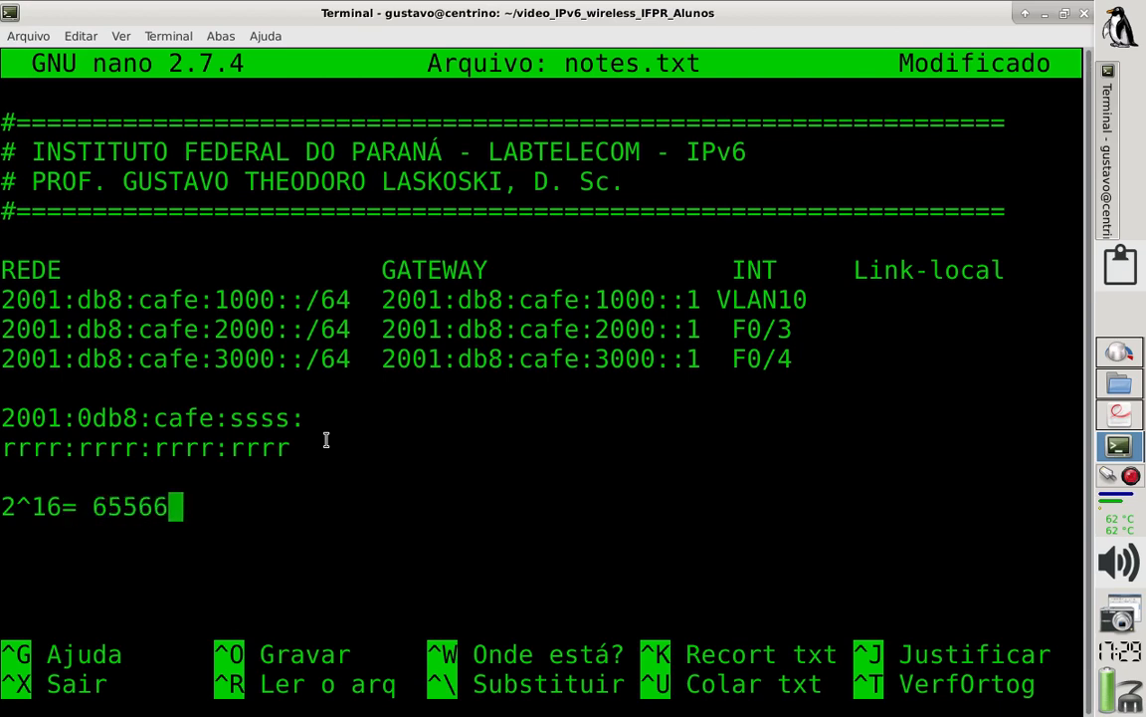
pyautogui.press('BackSpace')
pyautogui.press('BackSpace')
pyautogui.write('36')
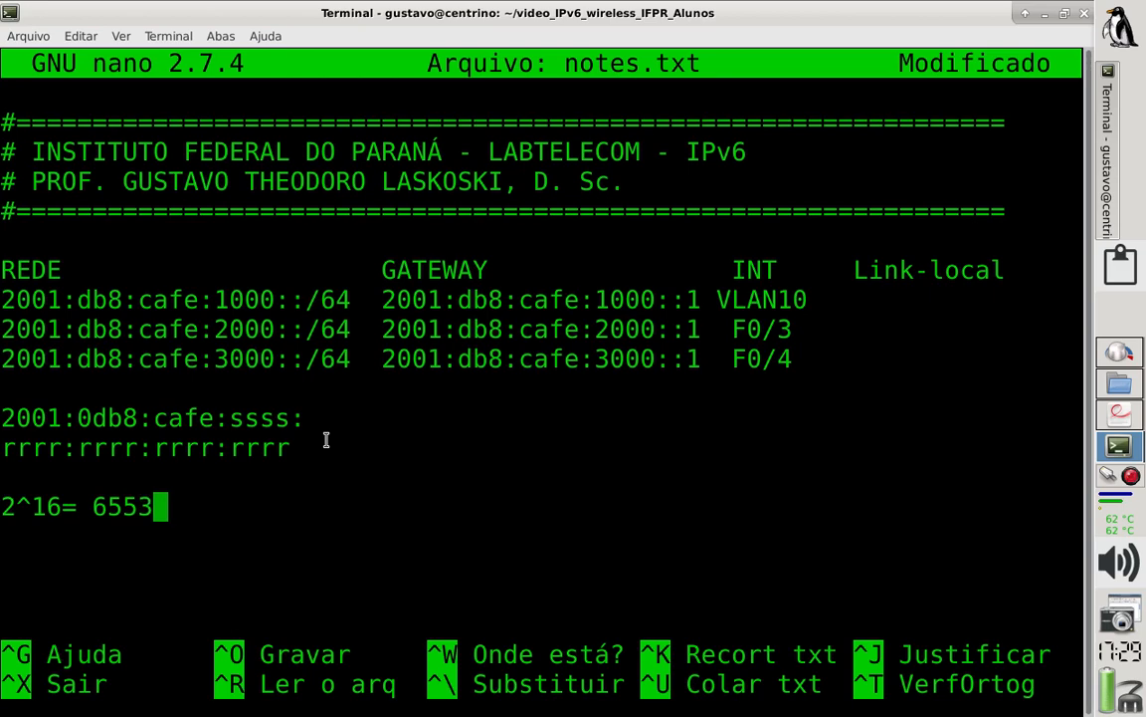
pyautogui.hotkey('ctrl', 'o')
pyautogui.press('Return')
# Step: Examine the subnet groups 1000, 2000 and 3000 in the network column of the address table
pyautogui.press('Up')
pyautogui.press('Up')
pyautogui.press('Up')
pyautogui.press('Up')
pyautogui.press('Up')
pyautogui.press('Up')
pyautogui.press('Up')
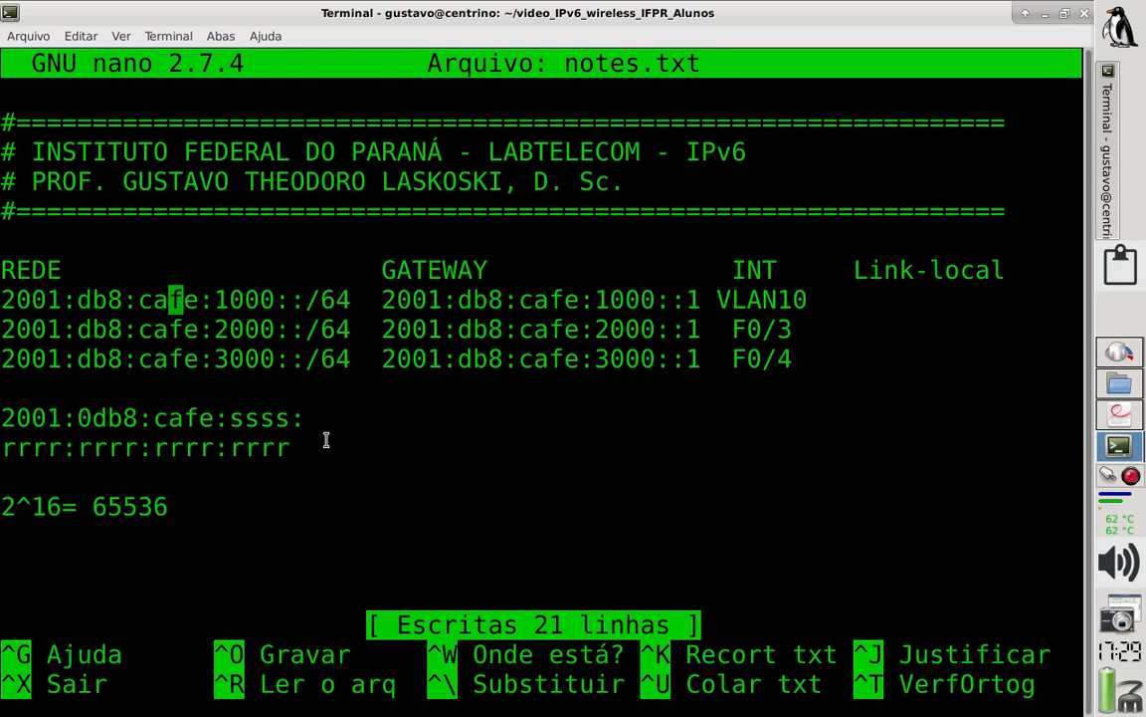
pyautogui.press('Right')
pyautogui.press('Right')
pyautogui.press('Right')
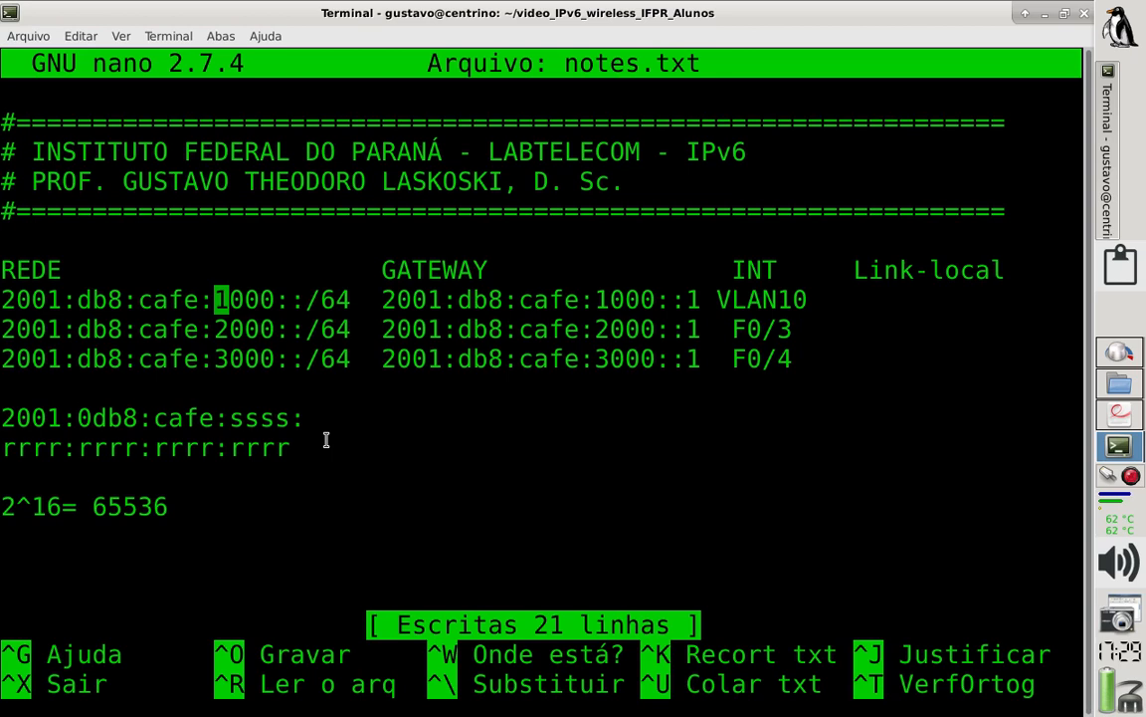
pyautogui.press('Down')
pyautogui.press('Down')
pyautogui.press('Down')
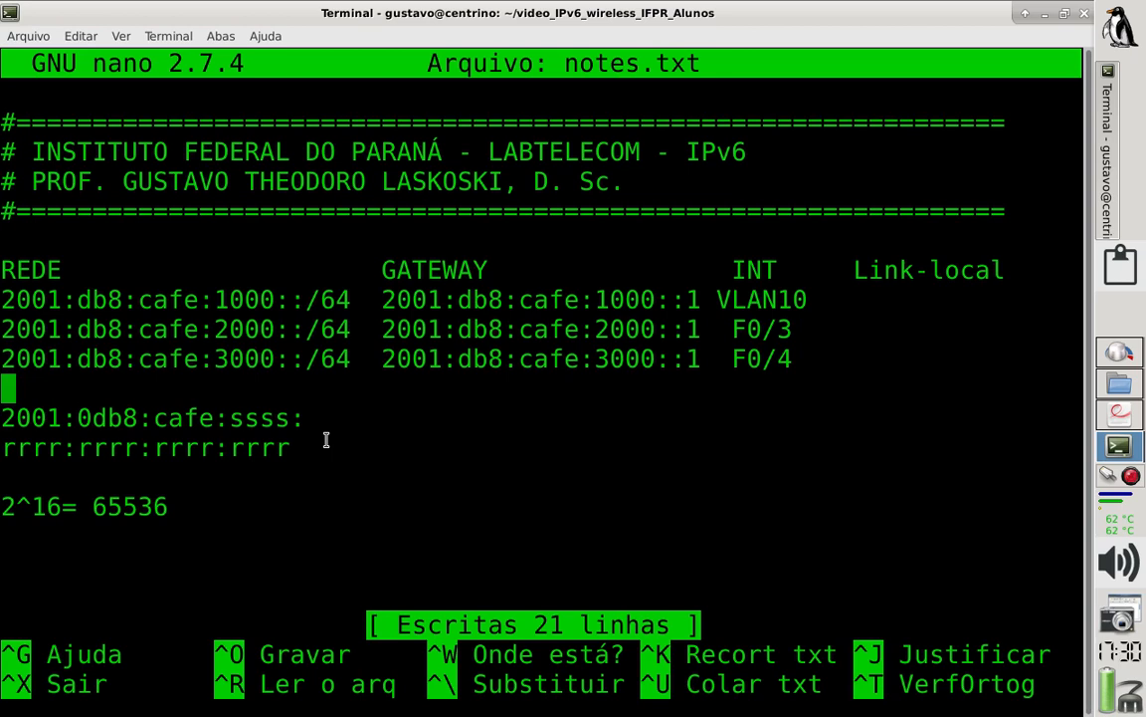
pyautogui.press('Up')
pyautogui.press('Up')
pyautogui.press('Down')
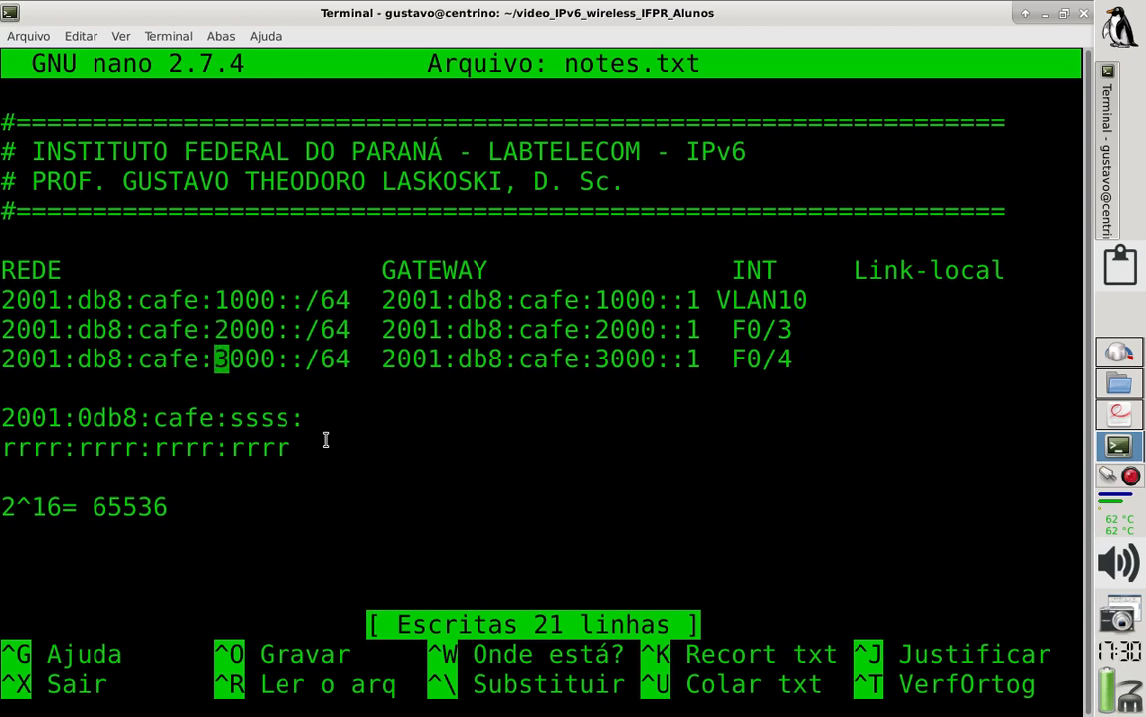
pyautogui.press('Up')
pyautogui.press('Up')
pyautogui.press('Down')
pyautogui.press('Right')
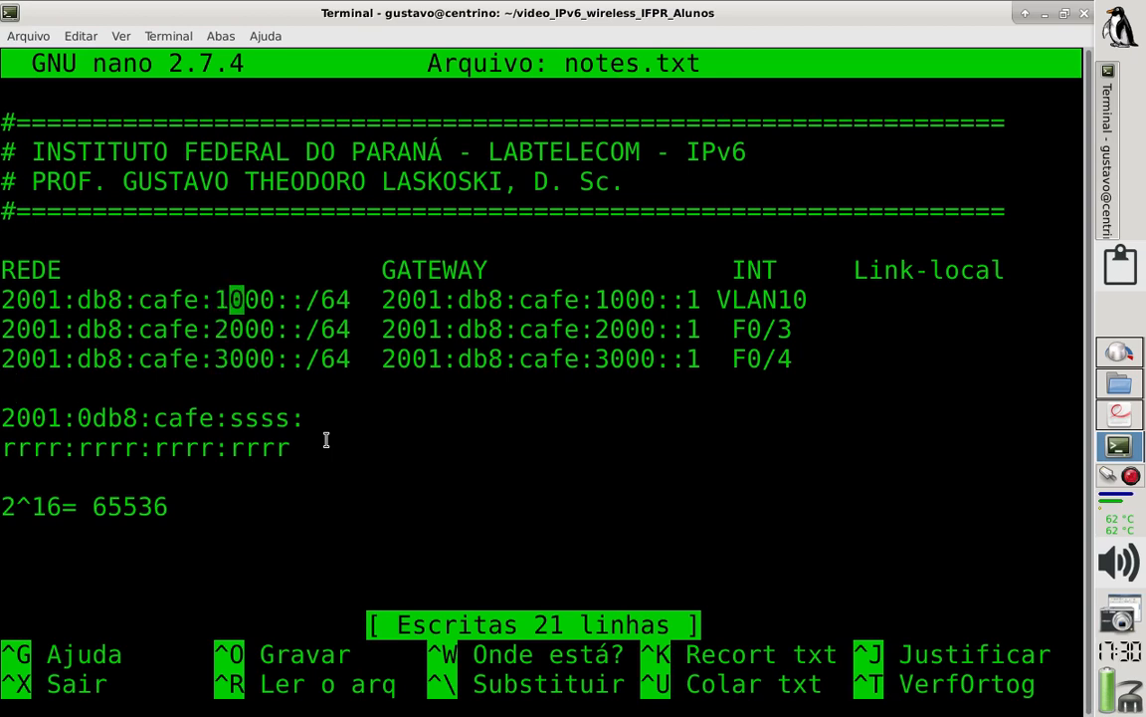
# Step: Examine the gateway address of the VLAN10 network, up to its host part
pyautogui.press('Right')
pyautogui.press('Right')
pyautogui.press('Right')
pyautogui.press('Right')
pyautogui.press('Right')
pyautogui.press('Right')
pyautogui.press('Right')
pyautogui.press('Right')
pyautogui.press('Right')
pyautogui.press('Right')
pyautogui.press('Right')
pyautogui.press('Right')
pyautogui.press('Right')
pyautogui.press('Right')
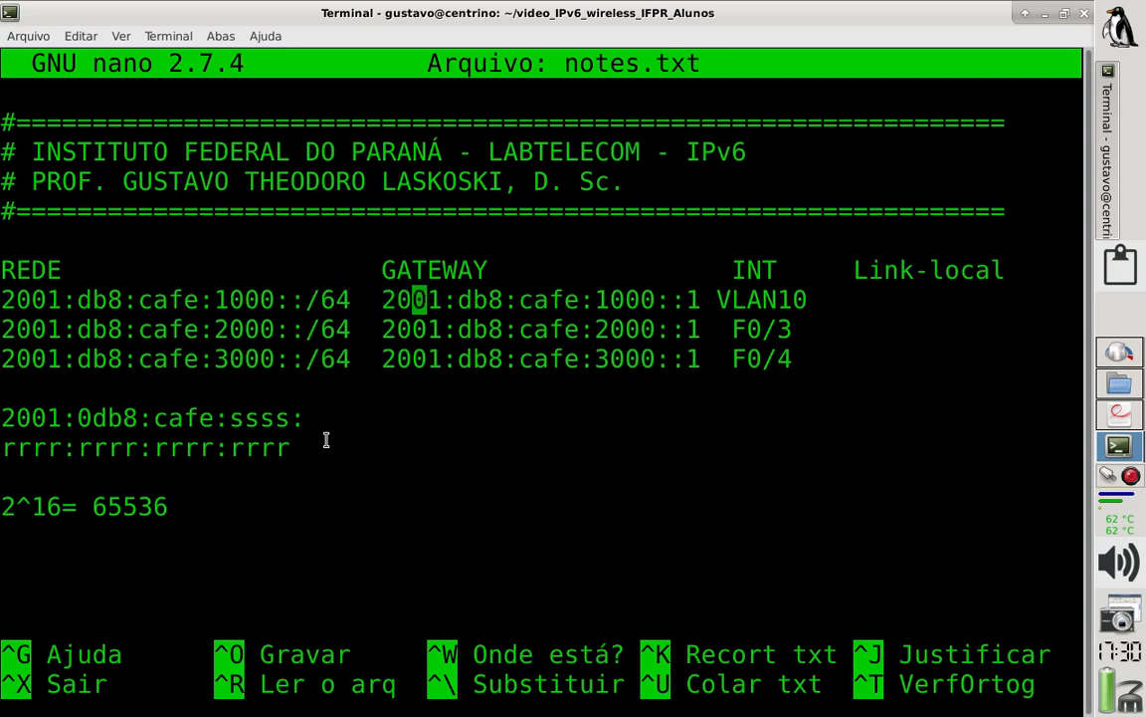
pyautogui.press('Right')
pyautogui.press('Right')
pyautogui.press('Right')
pyautogui.press('Right')
pyautogui.press('Right')
pyautogui.press('Right')
pyautogui.press('Right')
pyautogui.press('Right')
pyautogui.press('Right')
pyautogui.press('Right')
pyautogui.press('Right')
pyautogui.press('Right')
pyautogui.press('Right')
pyautogui.press('Right')
pyautogui.press('Right')
pyautogui.press('Right')
pyautogui.press('Left')
pyautogui.press('Left')
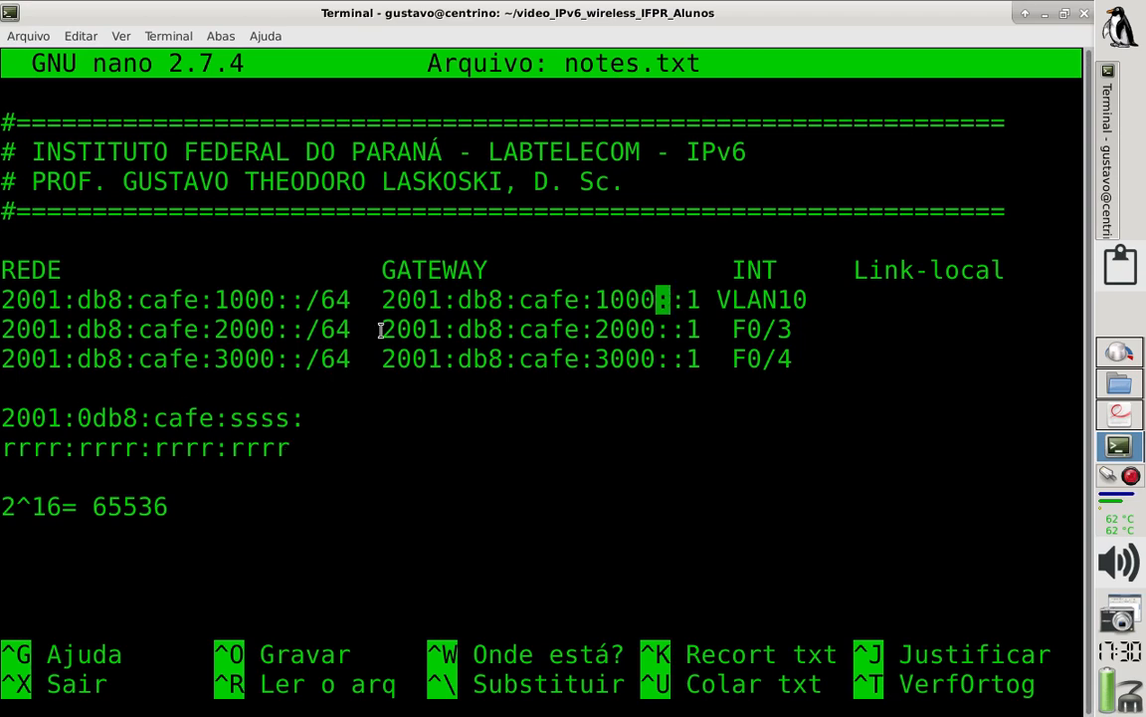
# Step: Highlight the 1000 network's gateway address and its VLAN10 interface, and switch to the PDF viewer showing laboratorio_ipv6_wireless_ifpr_alunos.pdf
pyautogui.moveTo(381, 299); pyautogui.dragTo(698, 300)
pyautogui.click(668, 300)
pyautogui.moveTo(714, 300); pyautogui.dragTo(812, 300)
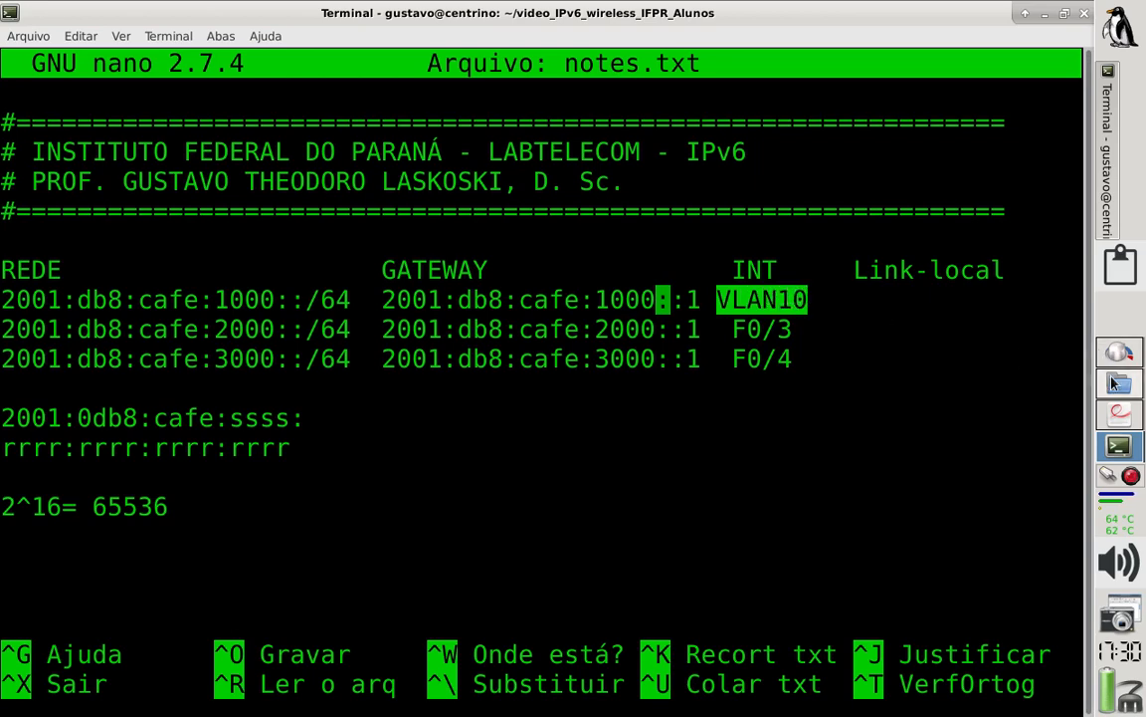
pyautogui.click(1113, 411)
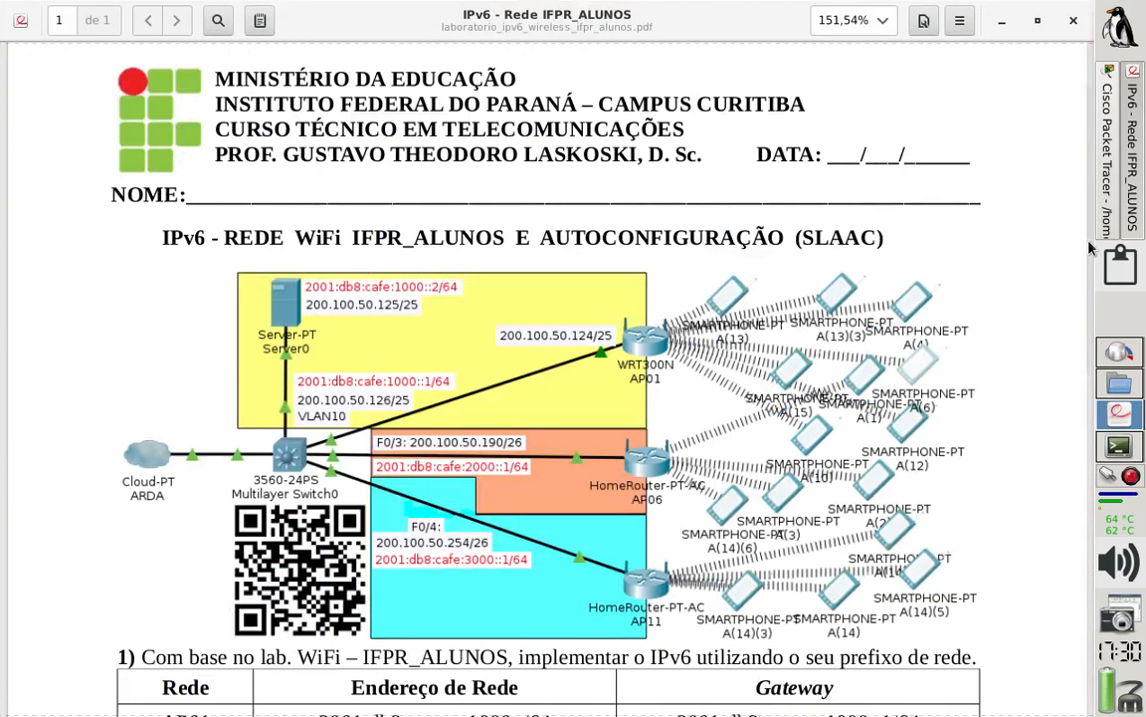
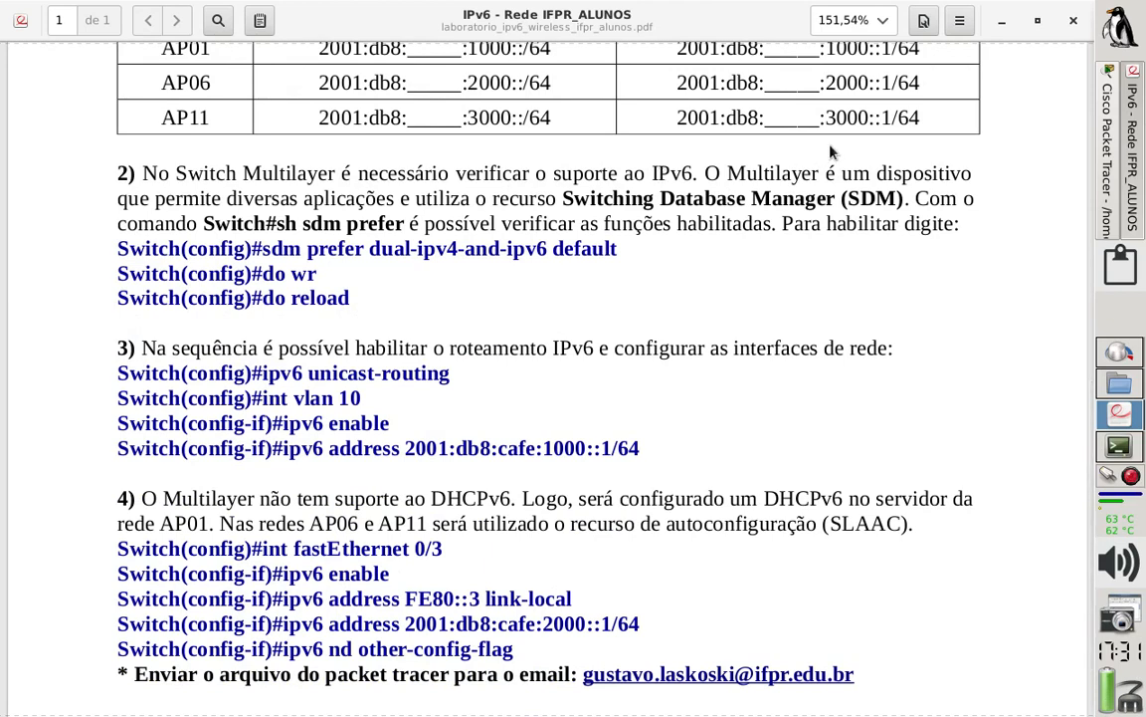
# Step: Switch to Cisco Packet Tracer, open the command line of Multilayer Switch0 full-screen, and enter privileged mode with en
pyautogui.click(1105, 149)
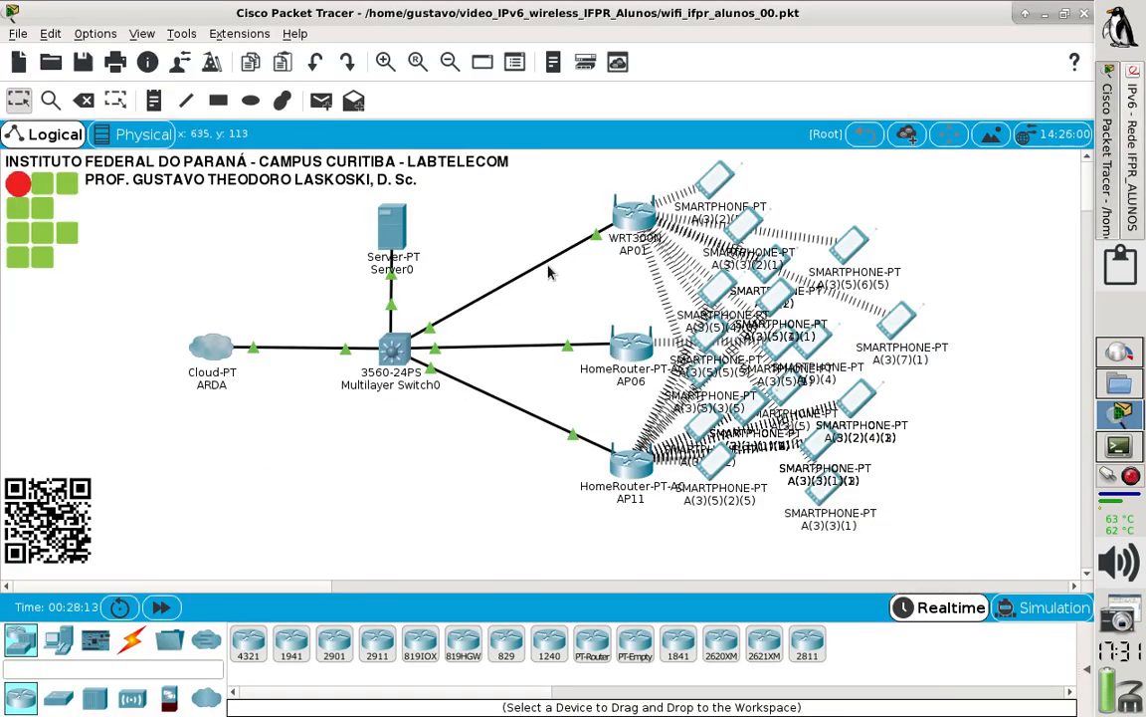
pyautogui.click(391, 350)
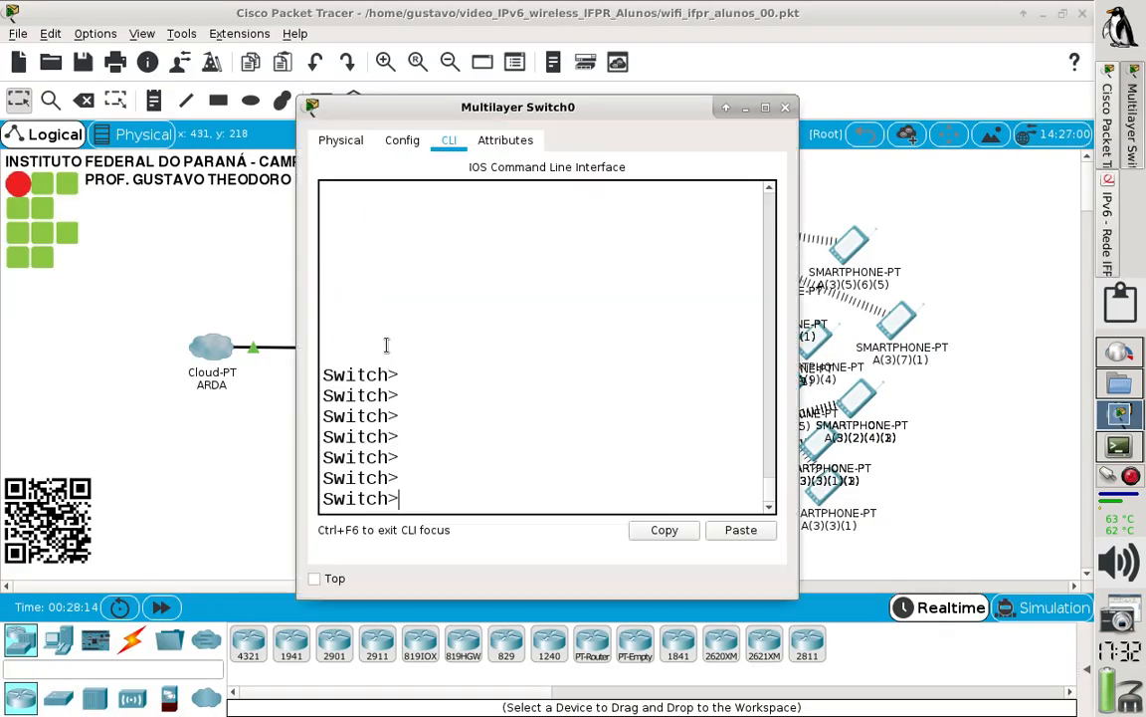
pyautogui.click(765, 108)
pyautogui.write('en')
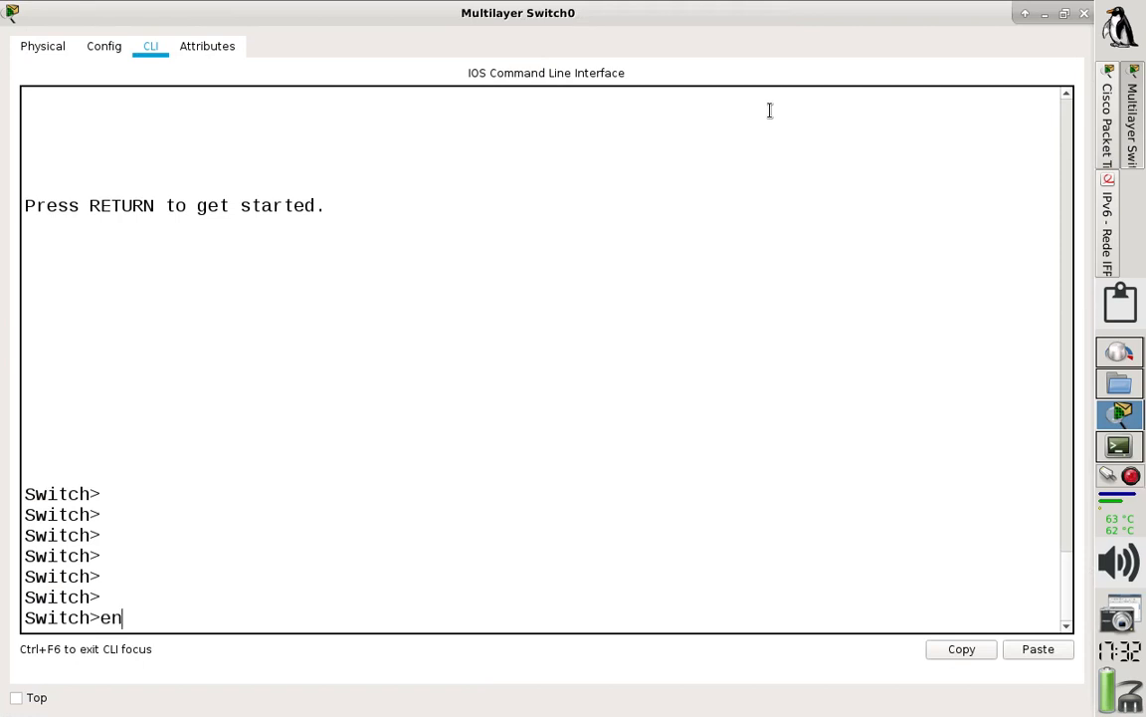
pyautogui.press('Return')
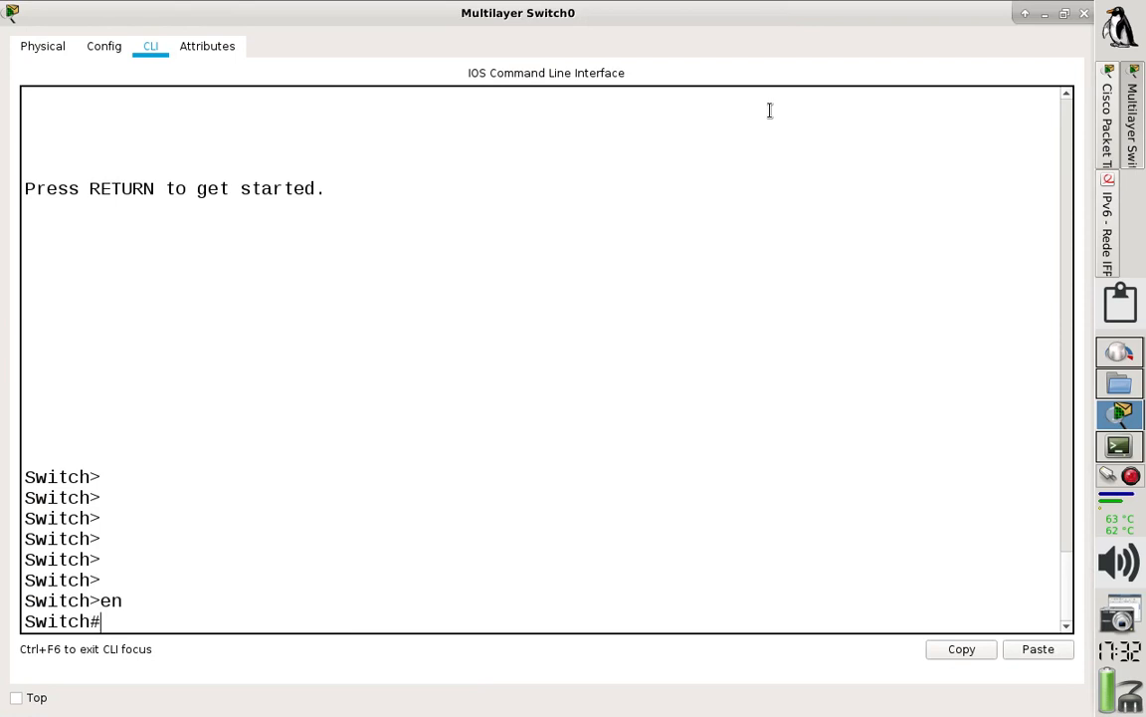
# Step: Check the command in the lab sheet and run sh sdm prefer on the multilayer switch
pyautogui.write('sh sdm')
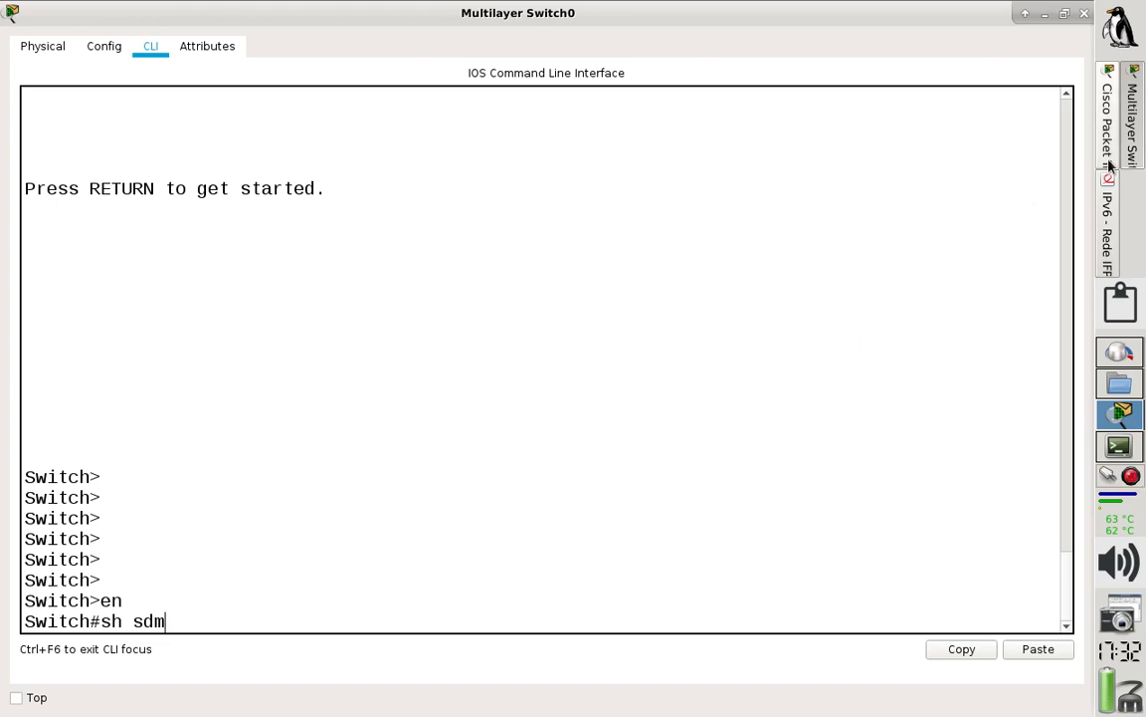
pyautogui.click(1110, 195)
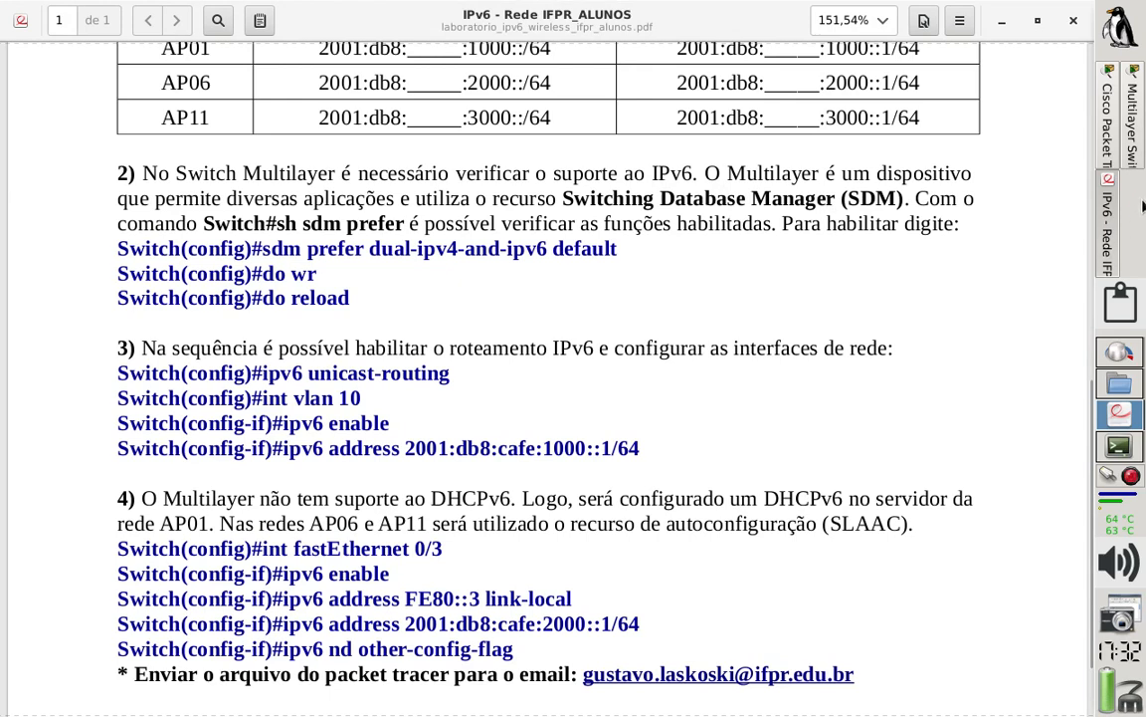
pyautogui.click(1132, 149)
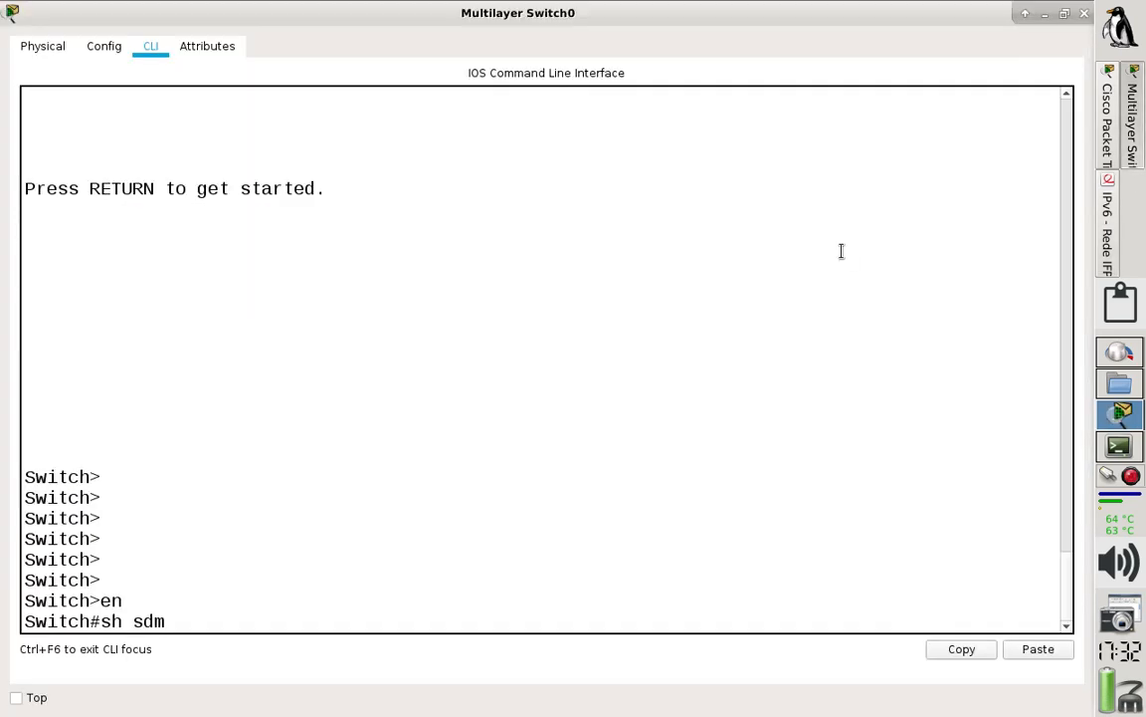
pyautogui.click(383, 452)
pyautogui.write('pre')
pyautogui.press('Tab')
pyautogui.press('Return')
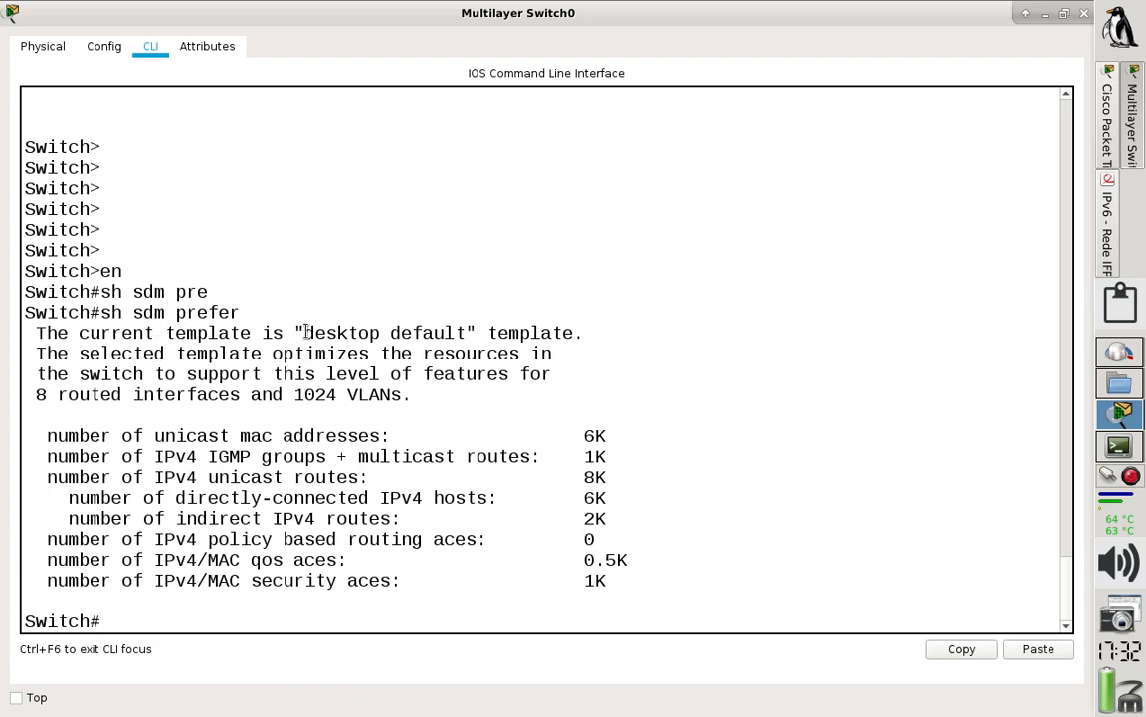
# Step: Examine the current template name, the routed interface and VLAN limits, and the resource list in the SDM output
pyautogui.moveTo(307, 333); pyautogui.dragTo(467, 332)
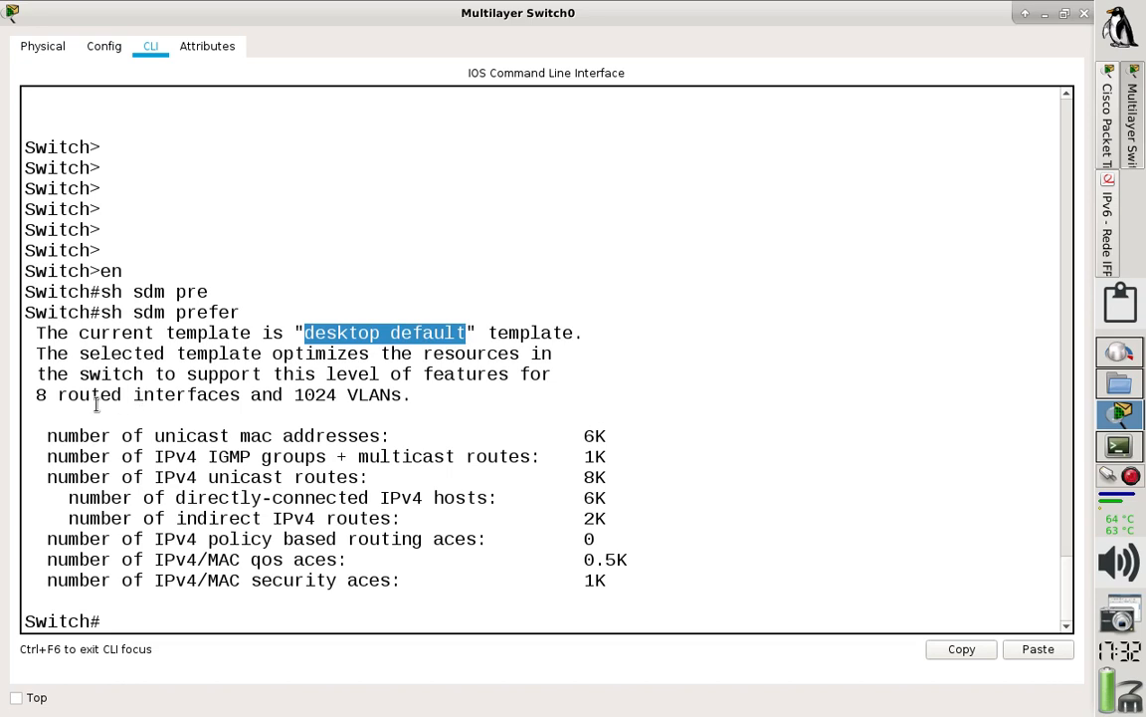
pyautogui.moveTo(31, 395); pyautogui.dragTo(410, 391)
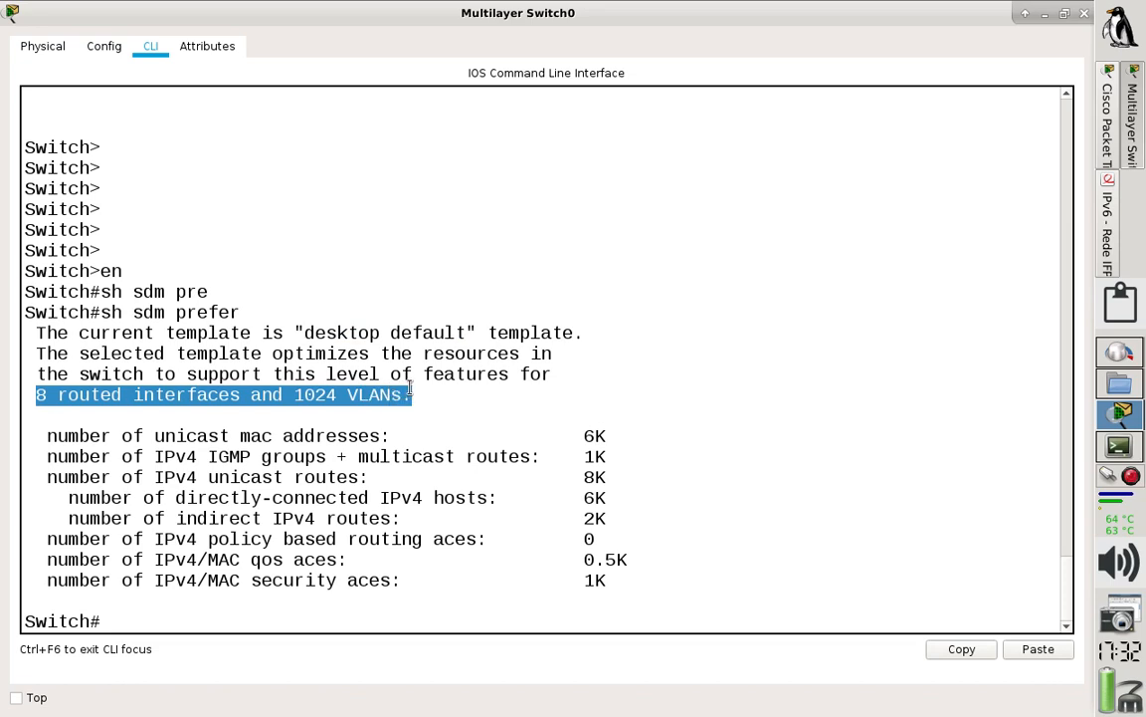
pyautogui.moveTo(132, 436); pyautogui.dragTo(649, 574)
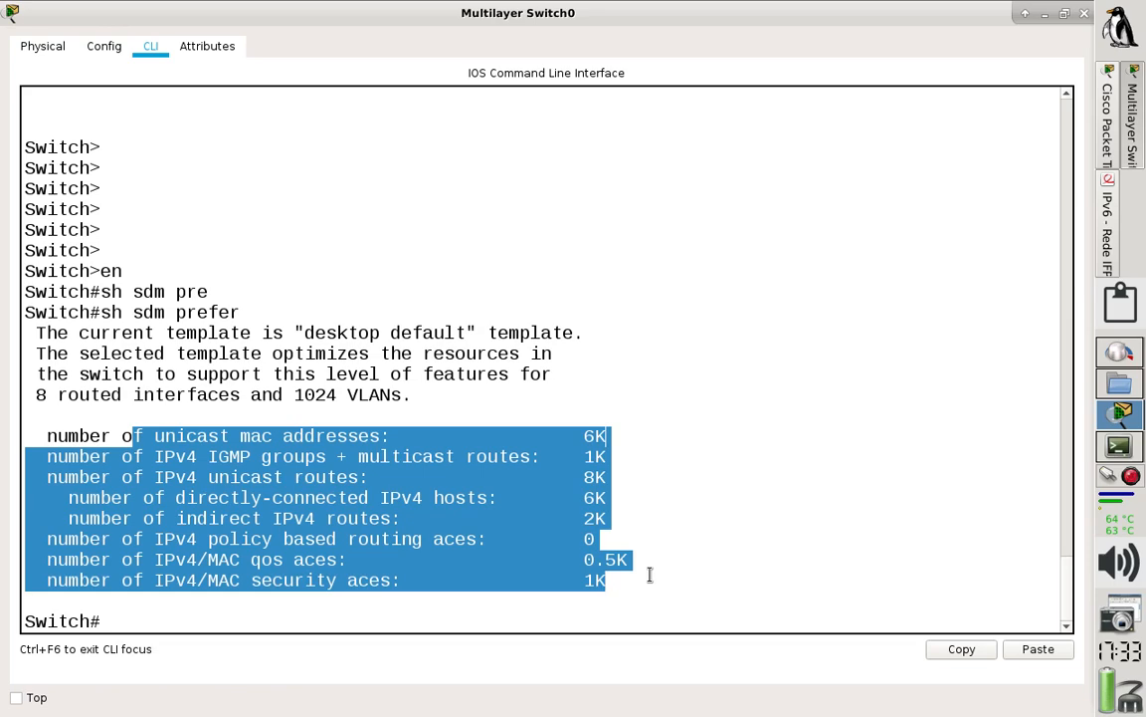
# Step: Look up the sdm prefer dual-ipv4-and-ipv6 default command in the lab sheet PDF and return to the switch window
pyautogui.click(1112, 204)
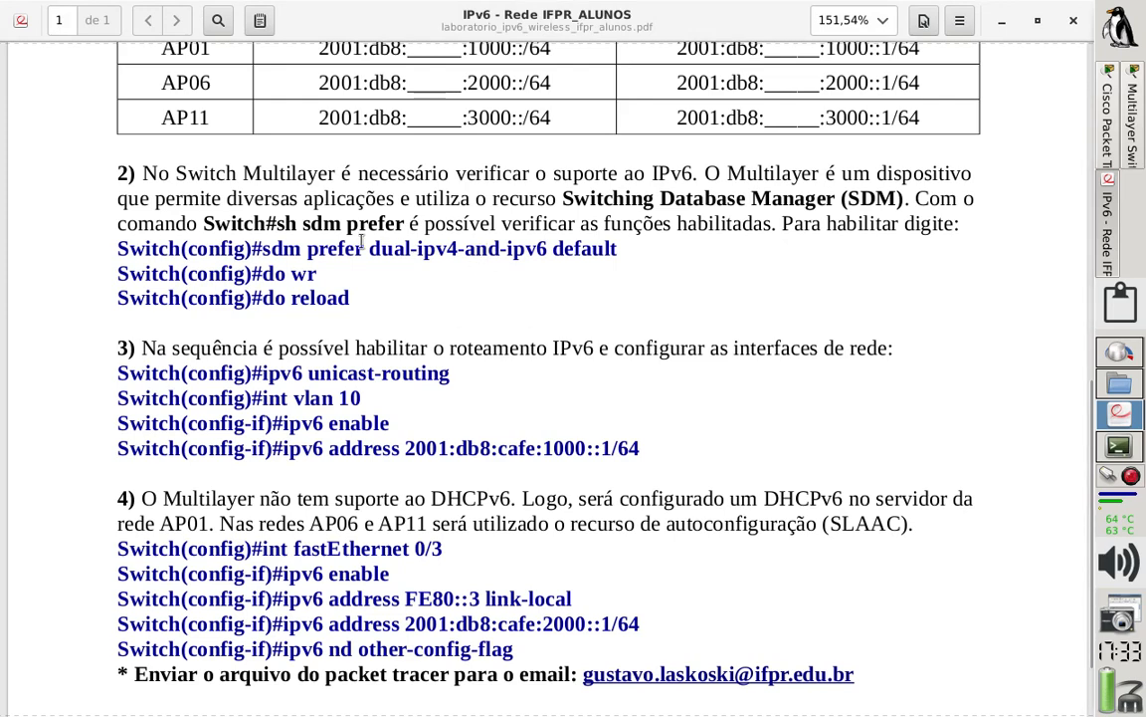
pyautogui.moveTo(197, 248); pyautogui.dragTo(603, 254)
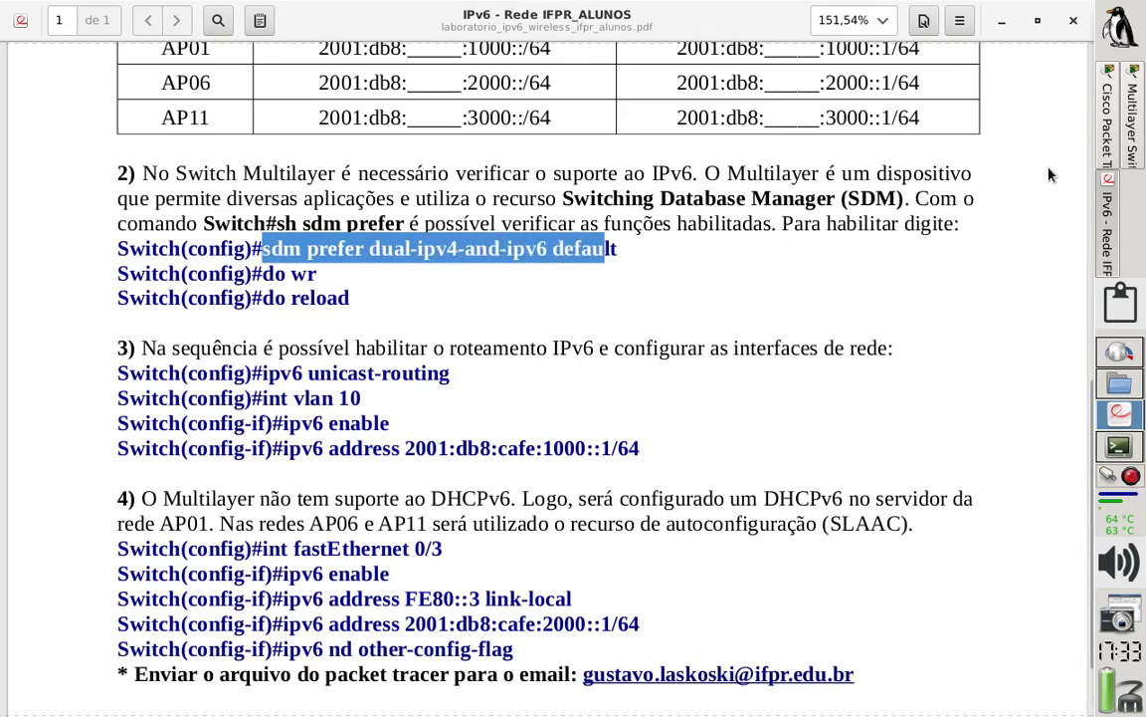
pyautogui.click(1132, 147)
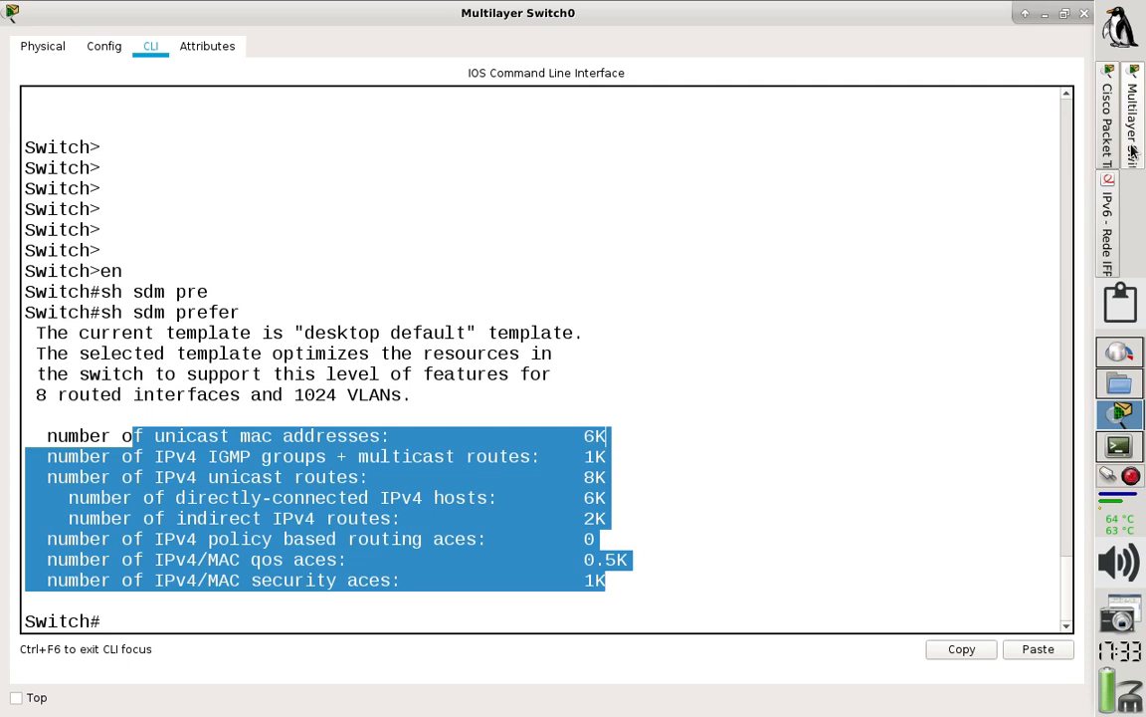
# Step: Enter global configuration mode on the multilayer switch with conf t
pyautogui.click(303, 614)
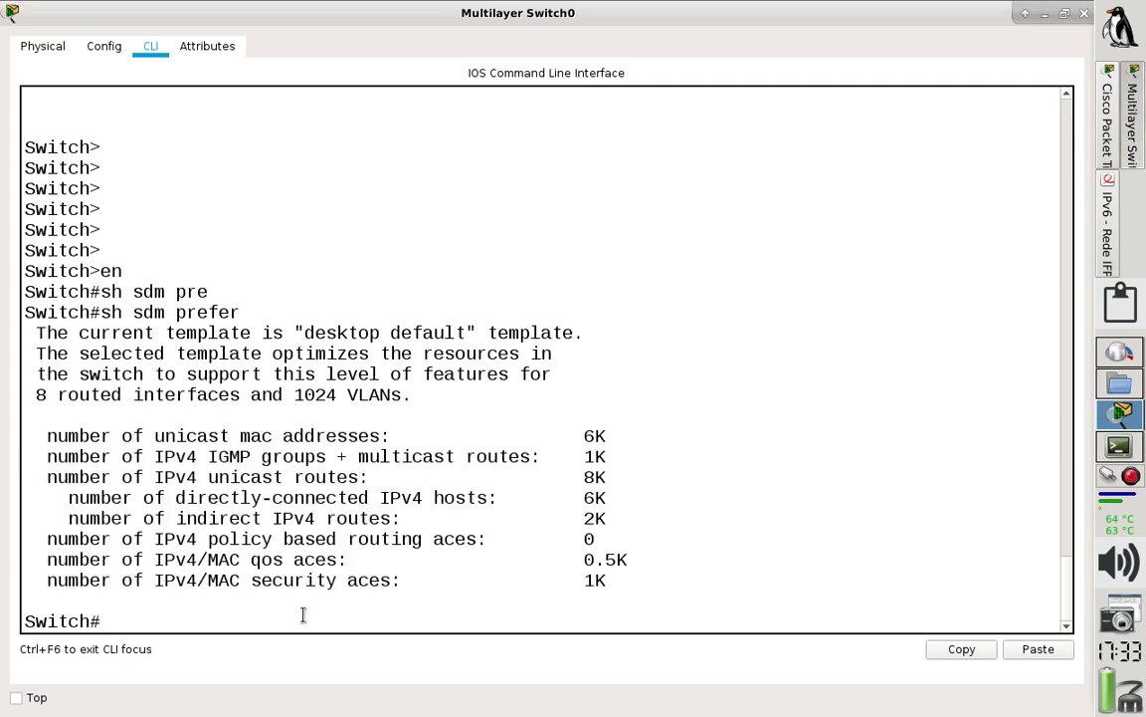
pyautogui.write('conf')
pyautogui.press('BackSpace')
pyautogui.press('BackSpace')
pyautogui.write('nf t')
pyautogui.press('Return')
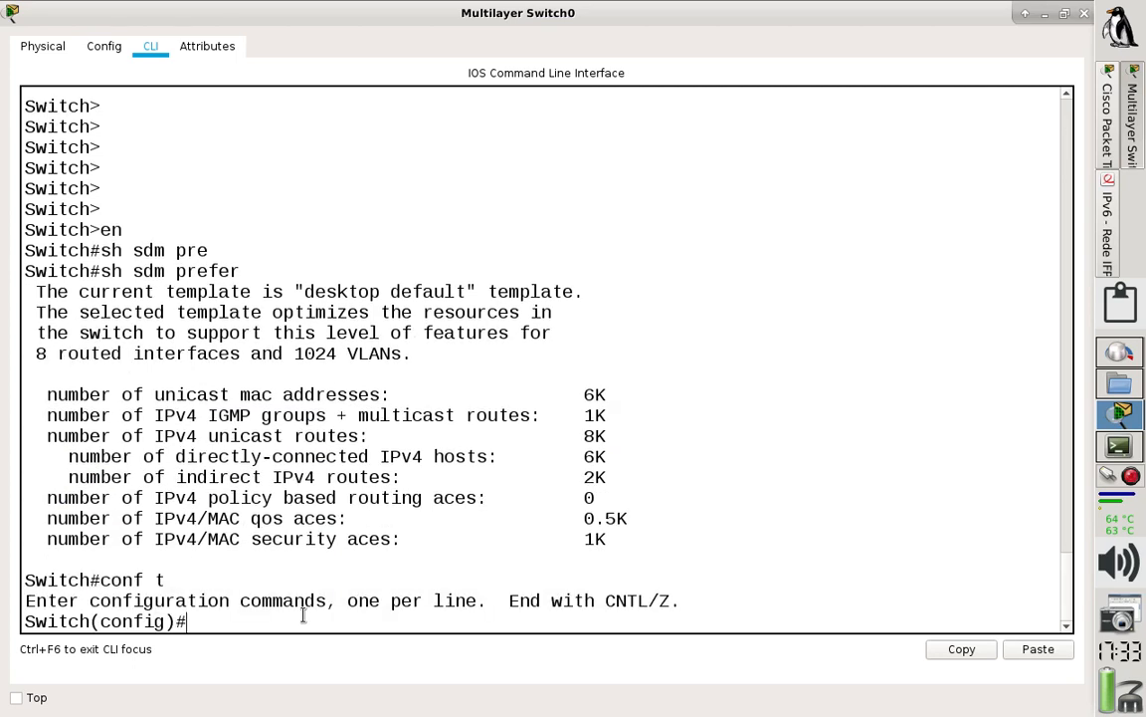
# Step: Begin the sdm prefer command in configuration mode and list its available template options with ?
pyautogui.write('sdh')
pyautogui.press('Tab')
pyautogui.press('BackSpace')
pyautogui.write('m')
pyautogui.press('Tab')
pyautogui.write('p')
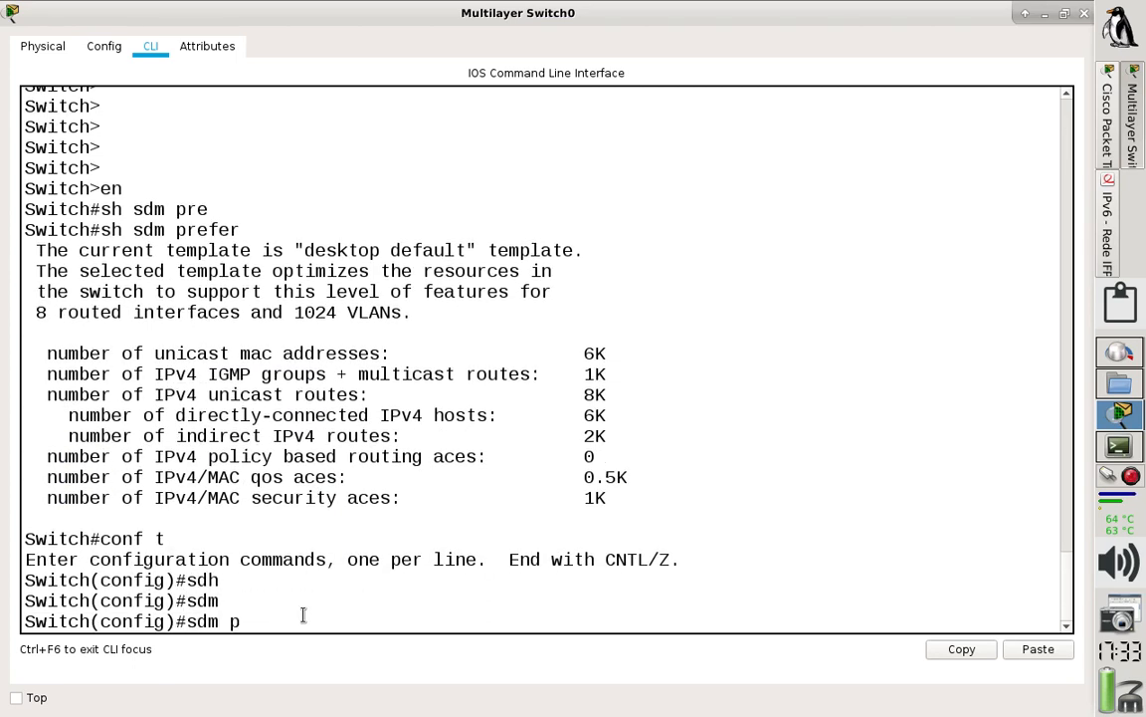
pyautogui.write('re')
pyautogui.press('Tab')
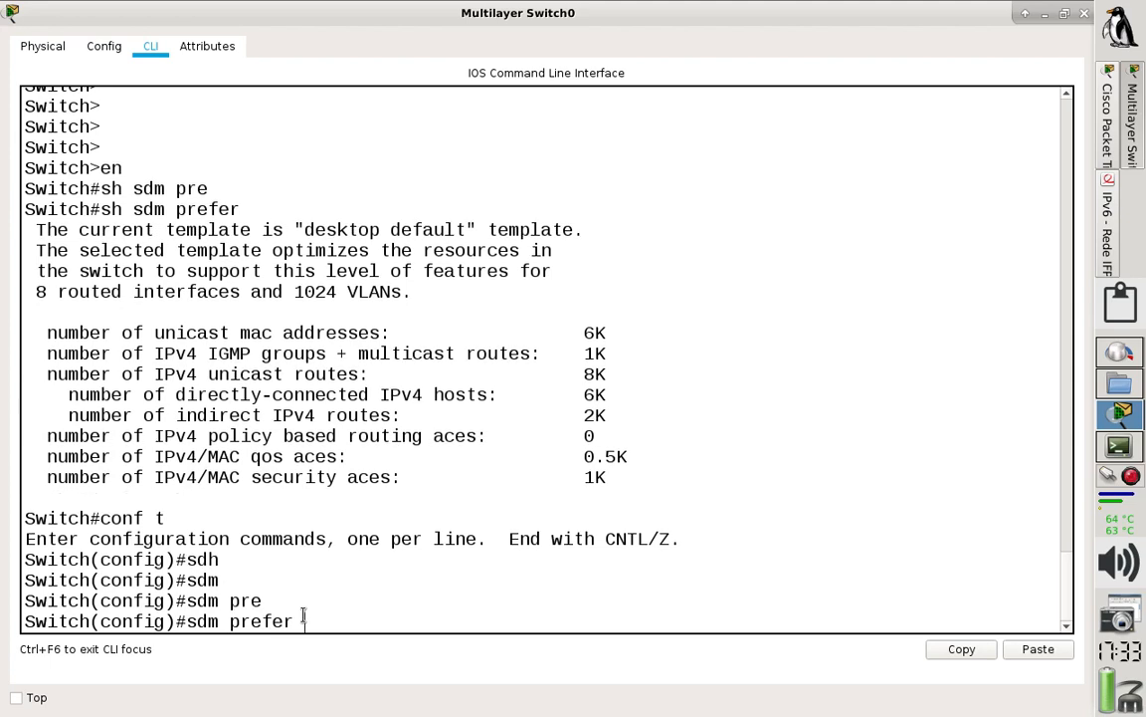
pyautogui.write('?')
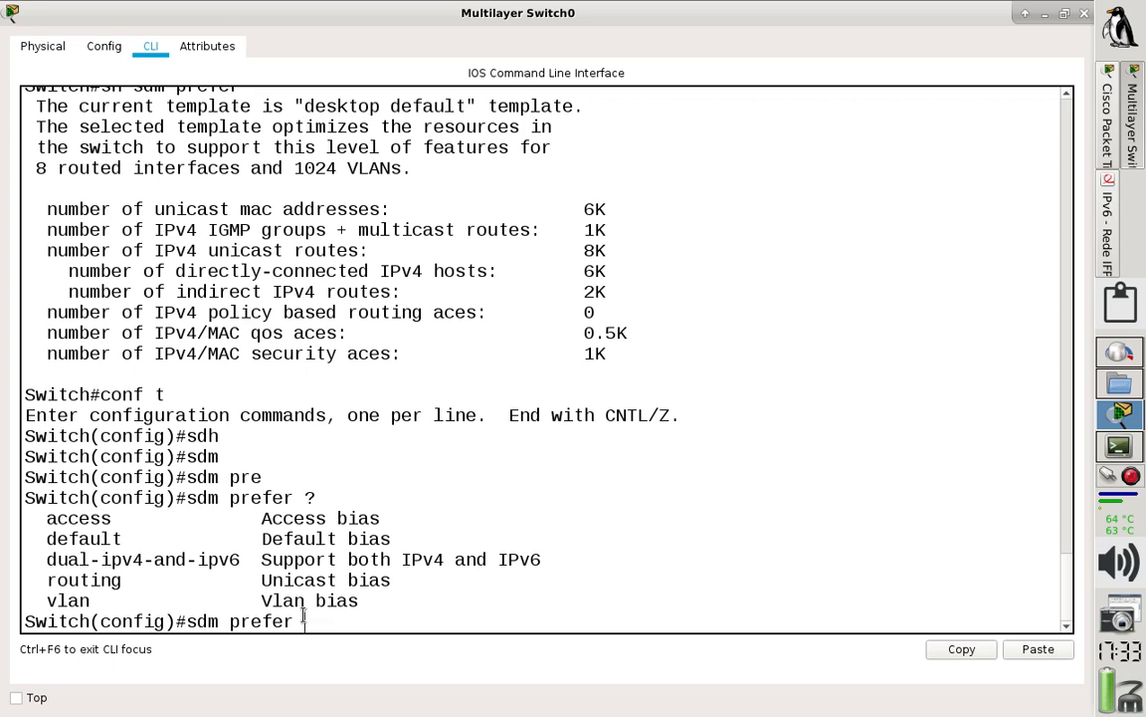
# Step: Set the SDM template by completing the command as sdm prefer dual-ipv4-and-ipv6 default, checking the sub-options with ?
pyautogui.write('du')
pyautogui.press('Tab')
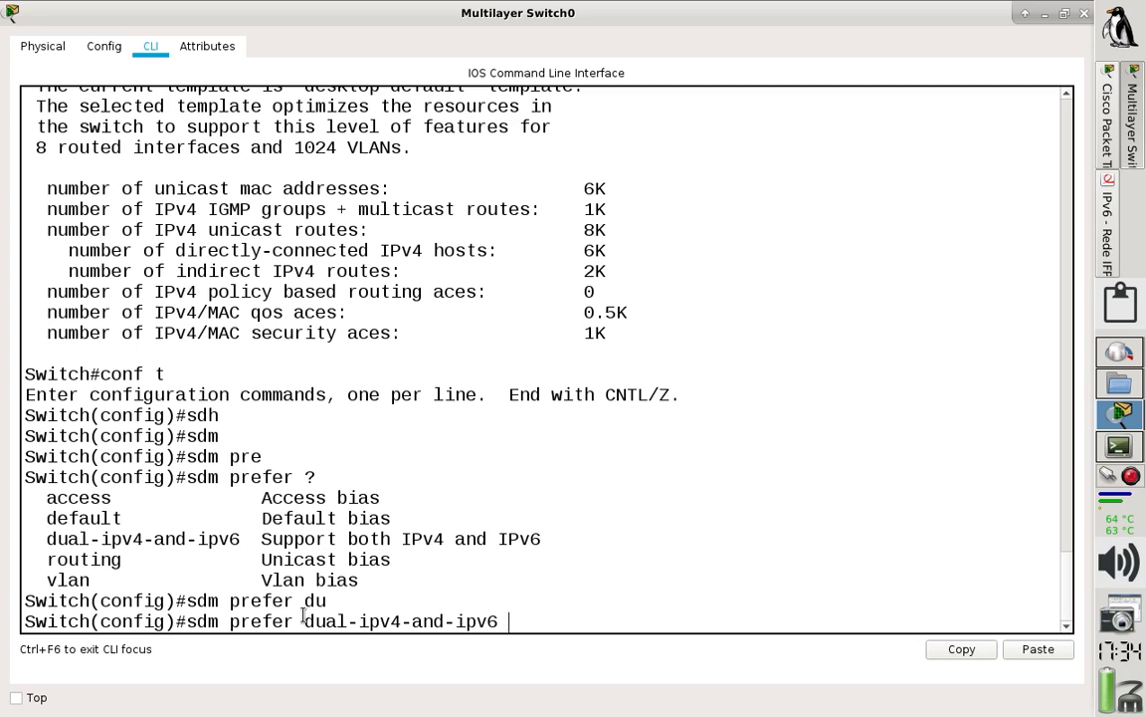
pyautogui.write('?')
pyautogui.write('def')
pyautogui.press('Tab')
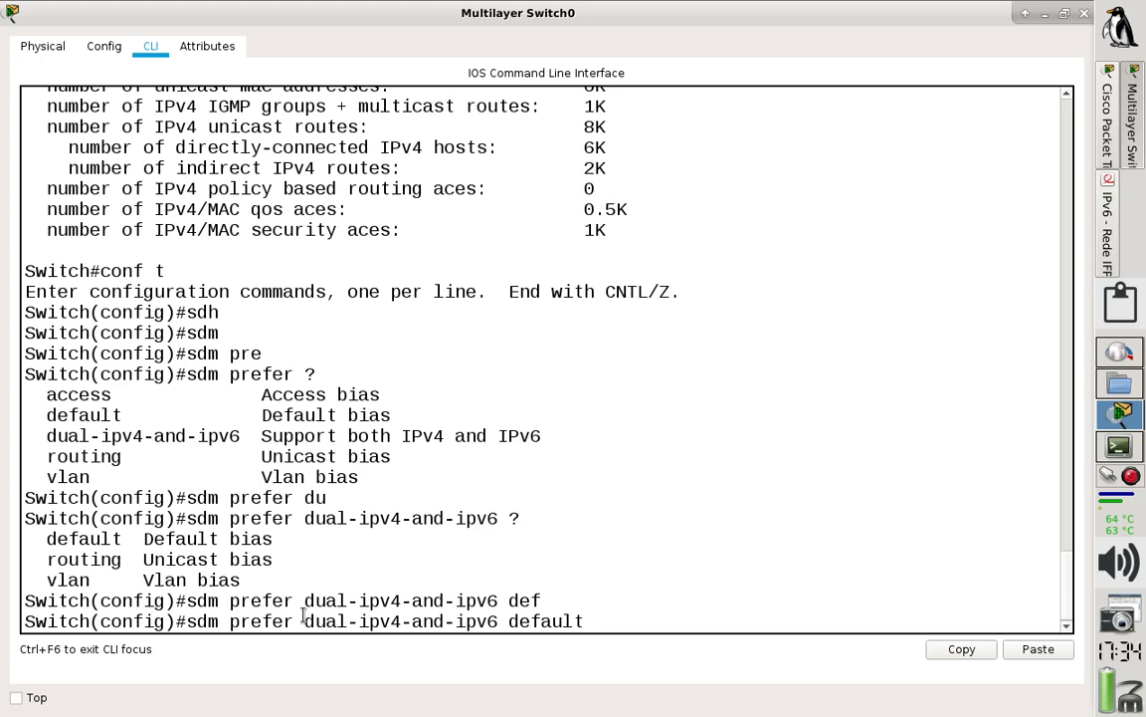
pyautogui.press('Return')
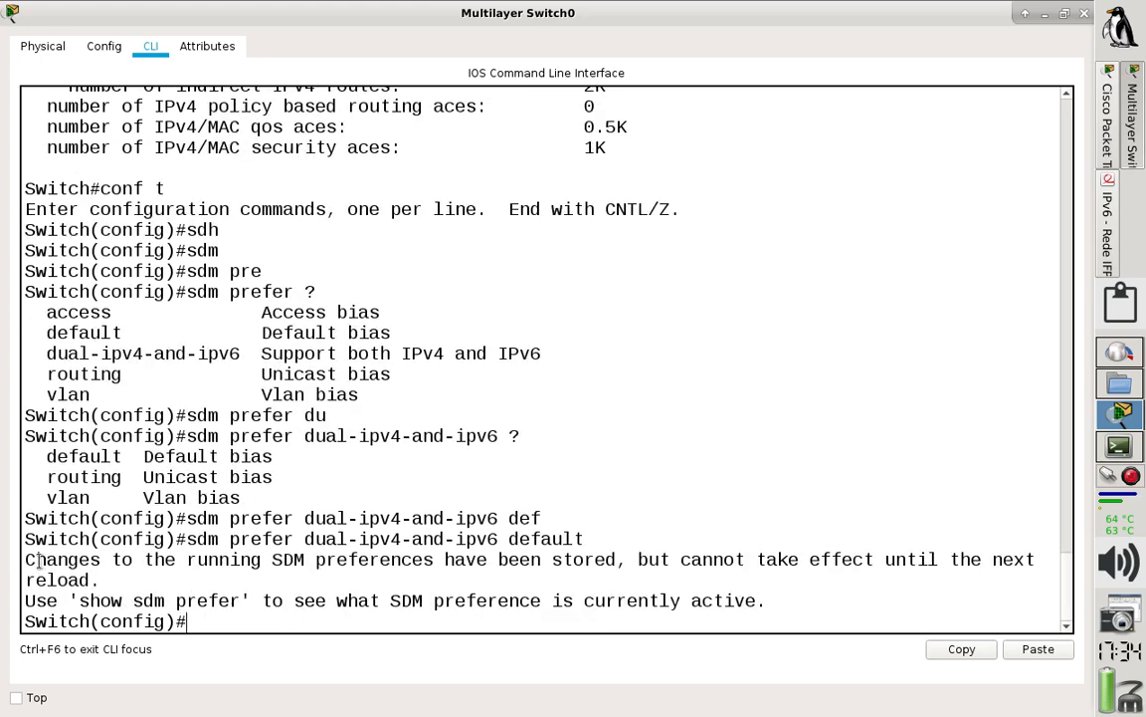
# Step: Save the switch configuration with do wr, and restart the switch with do reload, confirming the reload
pyautogui.moveTo(27, 559); pyautogui.dragTo(349, 580)
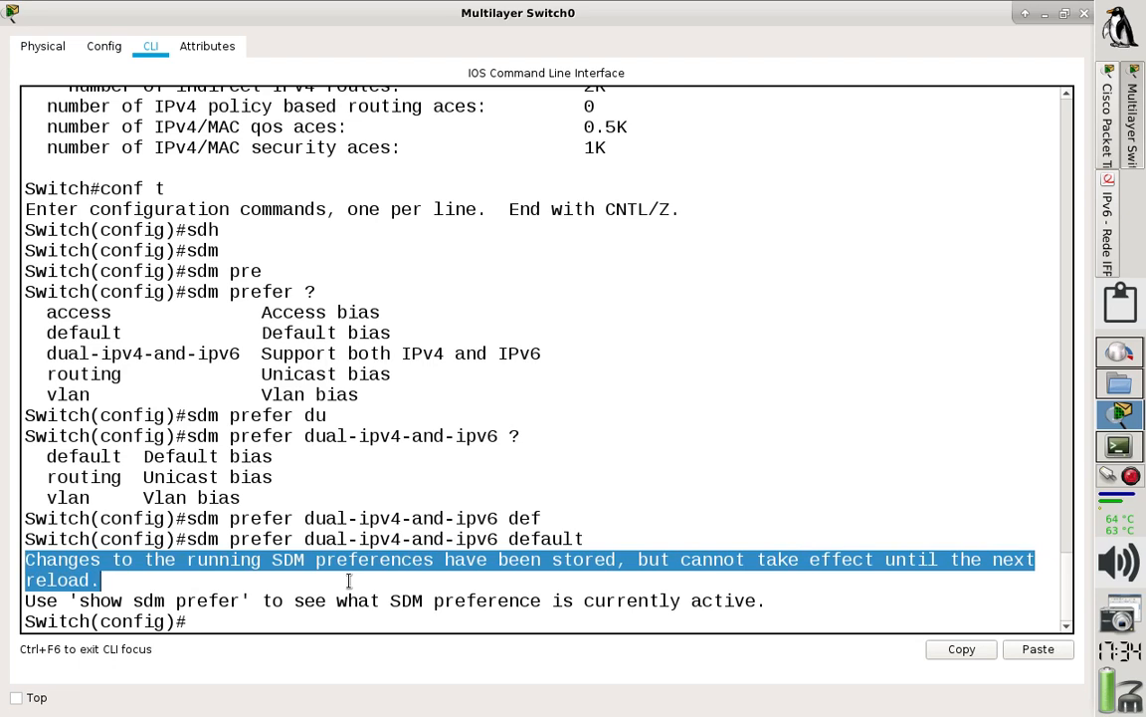
pyautogui.click(204, 622)
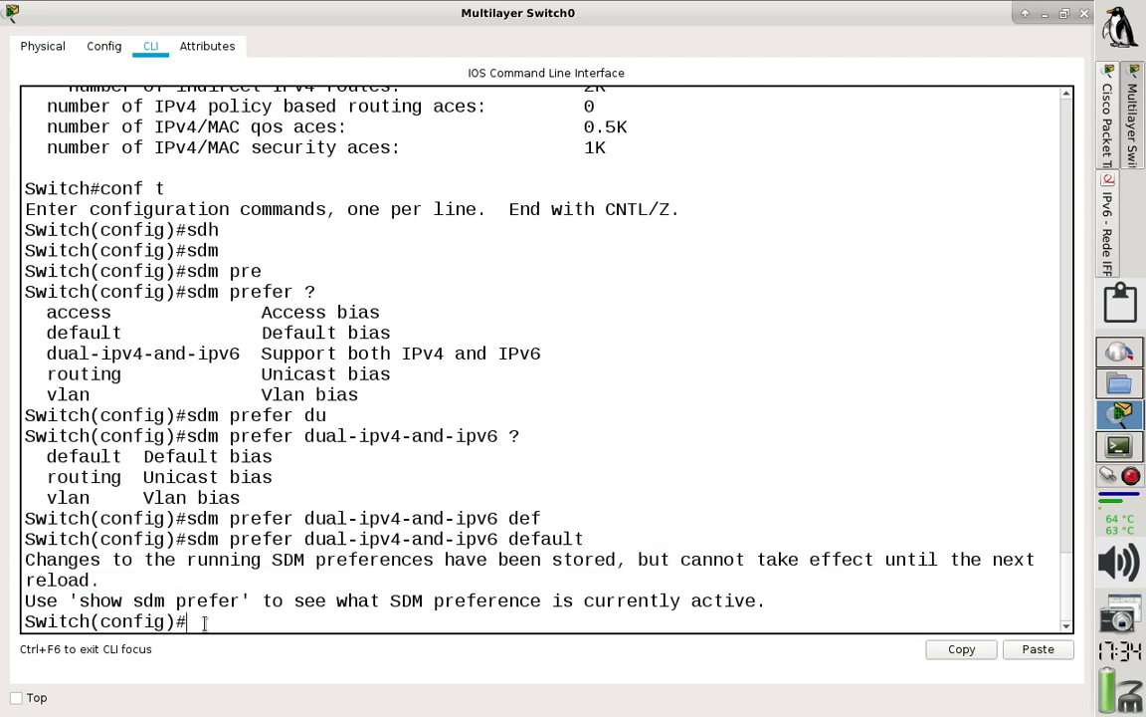
pyautogui.write('do wr')
pyautogui.press('Return')
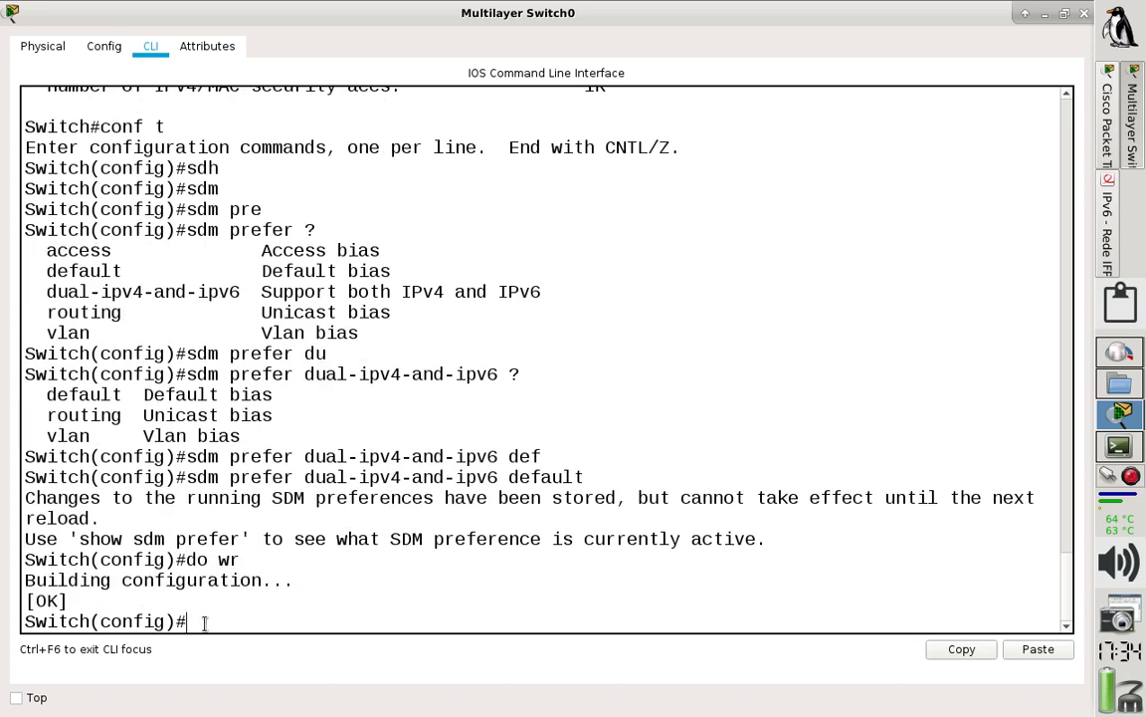
pyautogui.write('do reload')
pyautogui.press('Return')
pyautogui.press('Return')
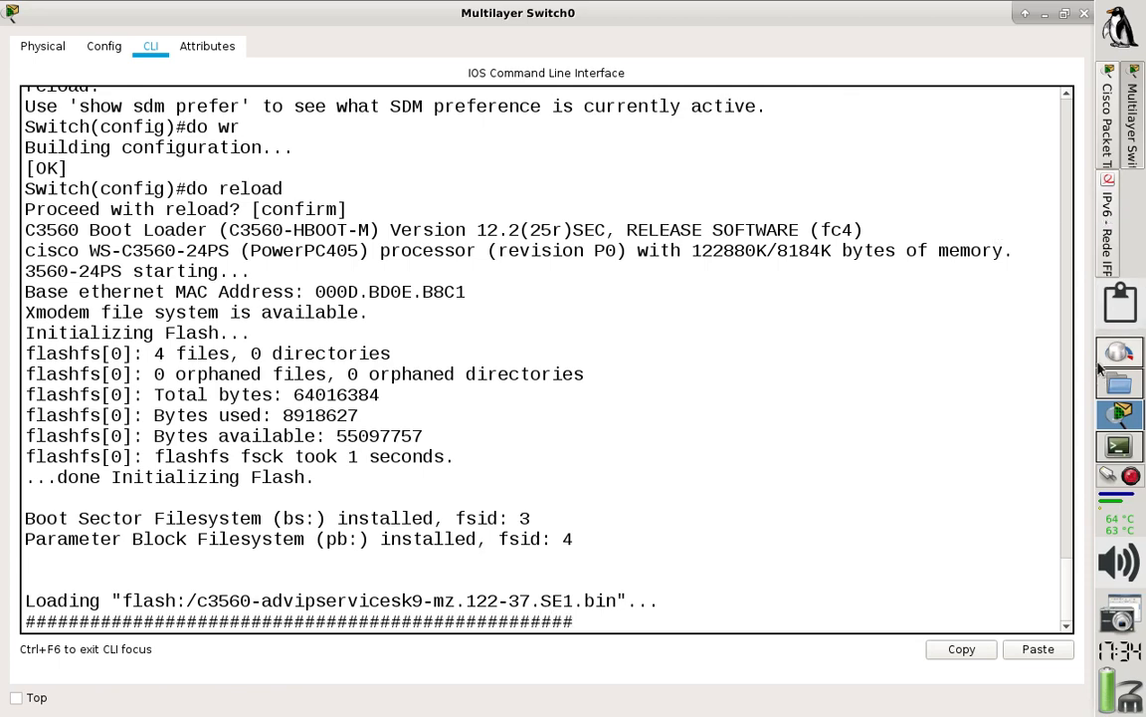
# Step: Look up the ipv6 unicast-routing command in section 3 of the lab sheet PDF and return to the switch window
pyautogui.click(1113, 219)
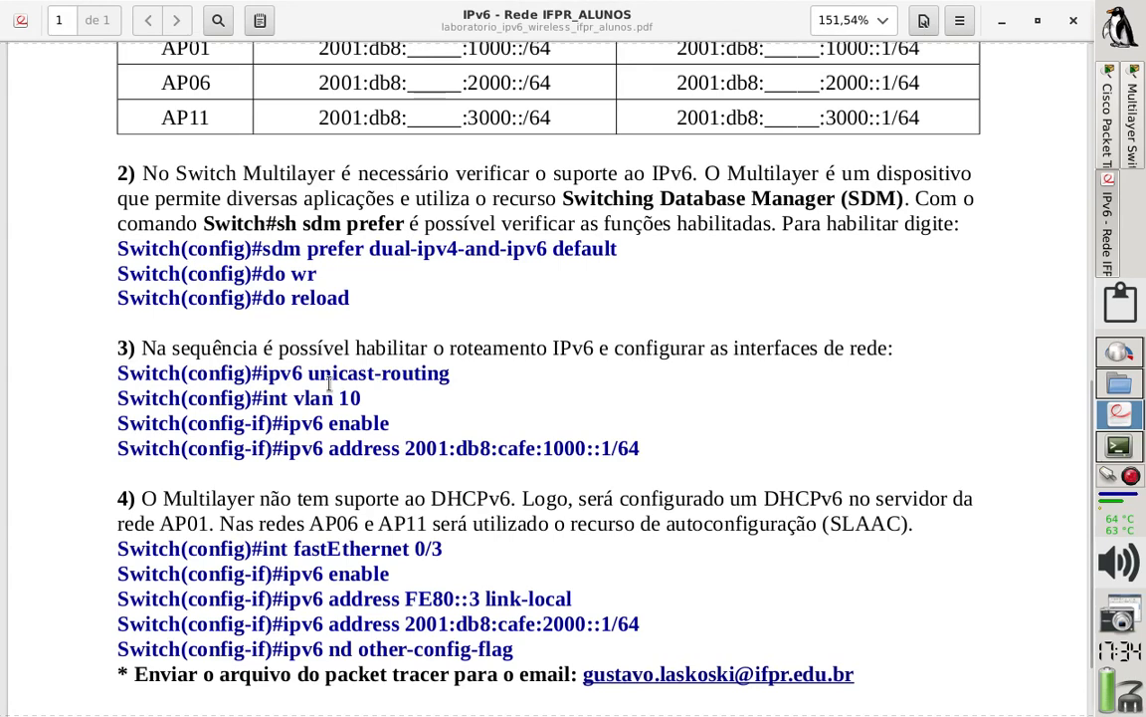
pyautogui.moveTo(262, 374); pyautogui.dragTo(458, 375)
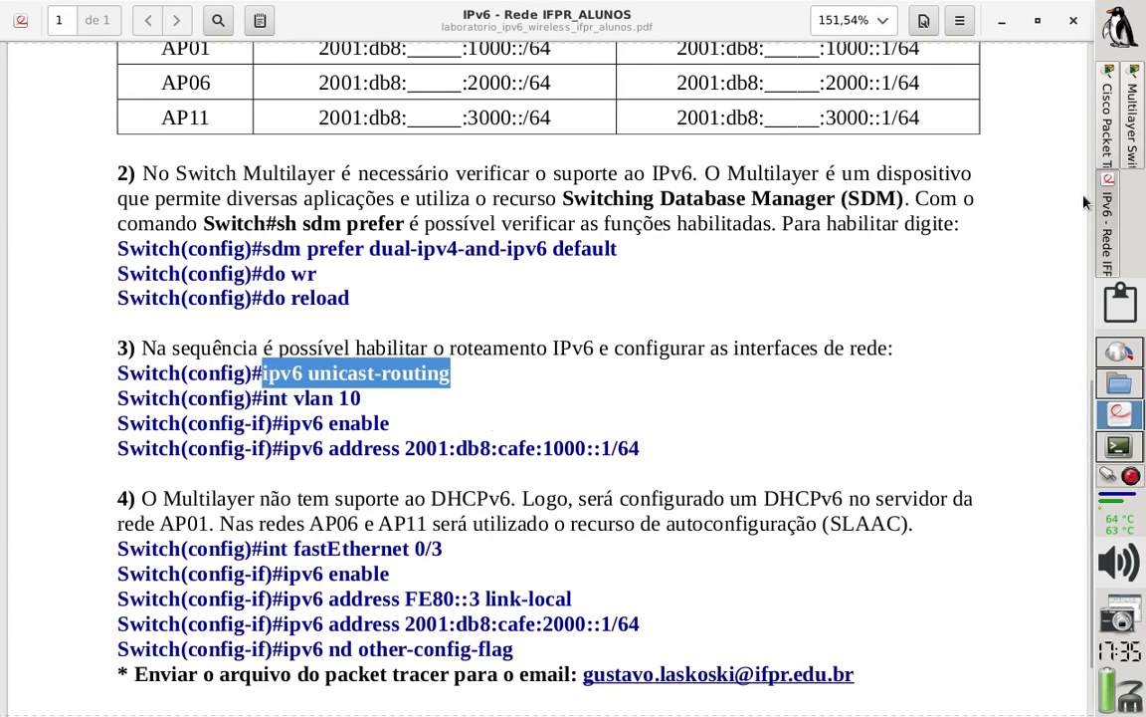
pyautogui.click(1134, 149)
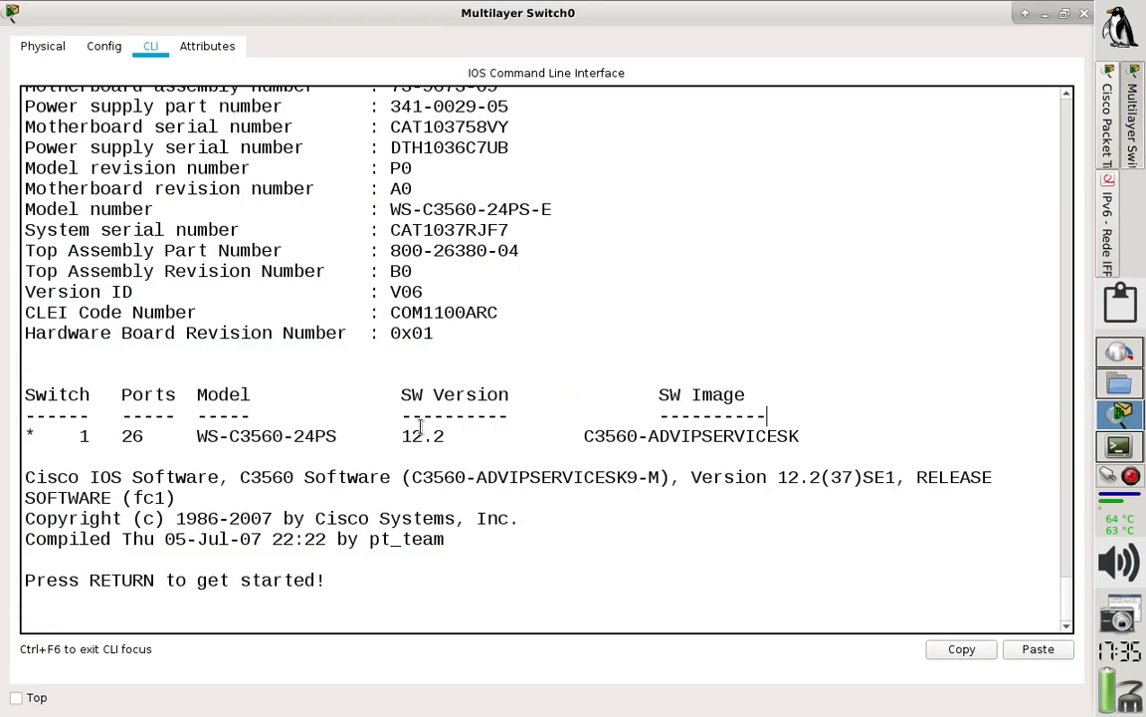
# Step: Start a console session on the reloaded switch and enter privileged mode with en
pyautogui.press('Return')
pyautogui.write('en')
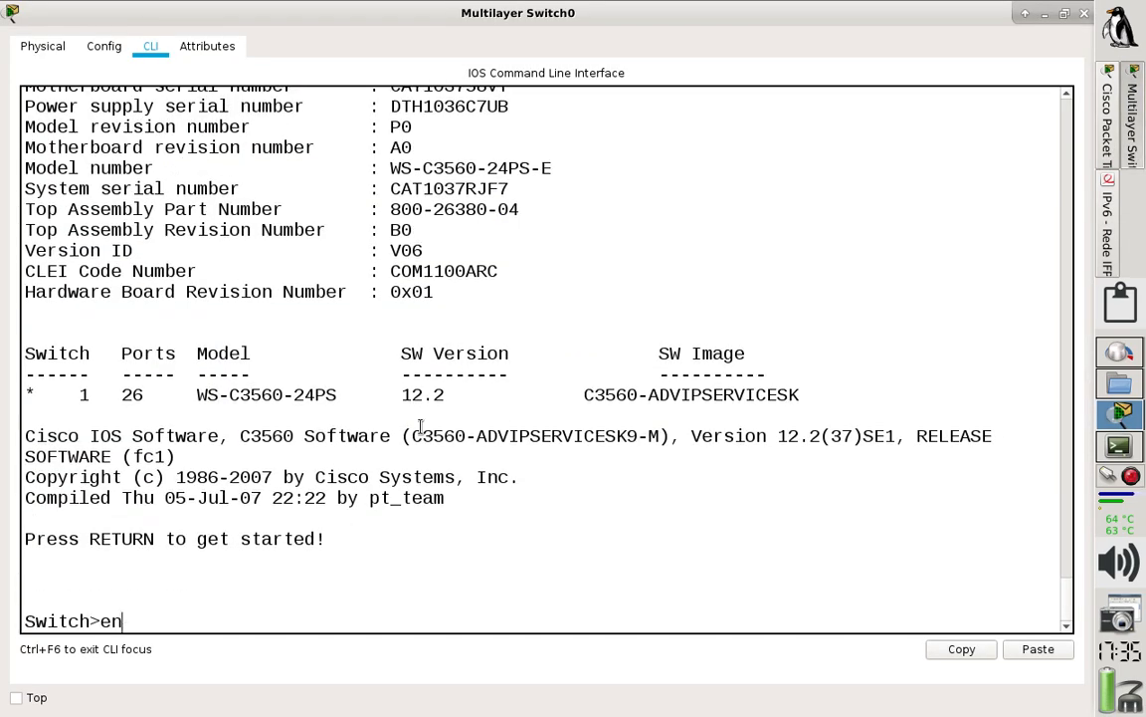
pyautogui.press('Return')
# Step: Run sh sdm prefer on the reloaded switch and examine the IPv6 policy routing, QoS and security entries
pyautogui.write('sh d')
pyautogui.press('Tab')
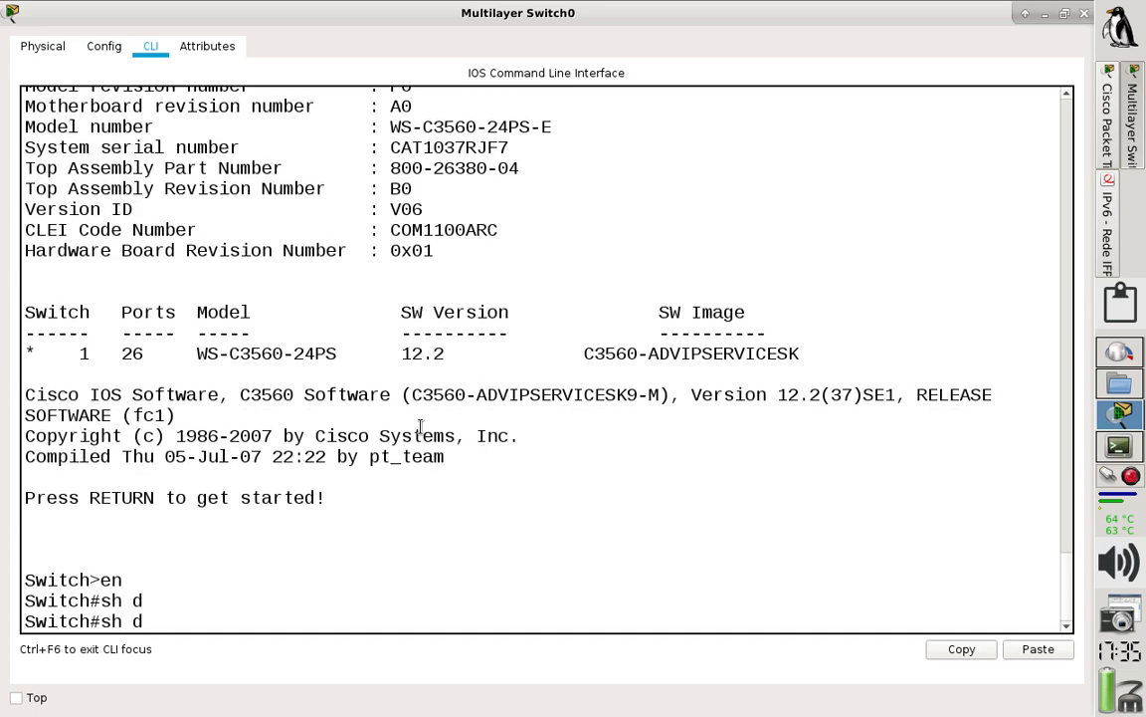
pyautogui.press('BackSpace')
pyautogui.write('sd')
pyautogui.press('Tab')
pyautogui.write('m')
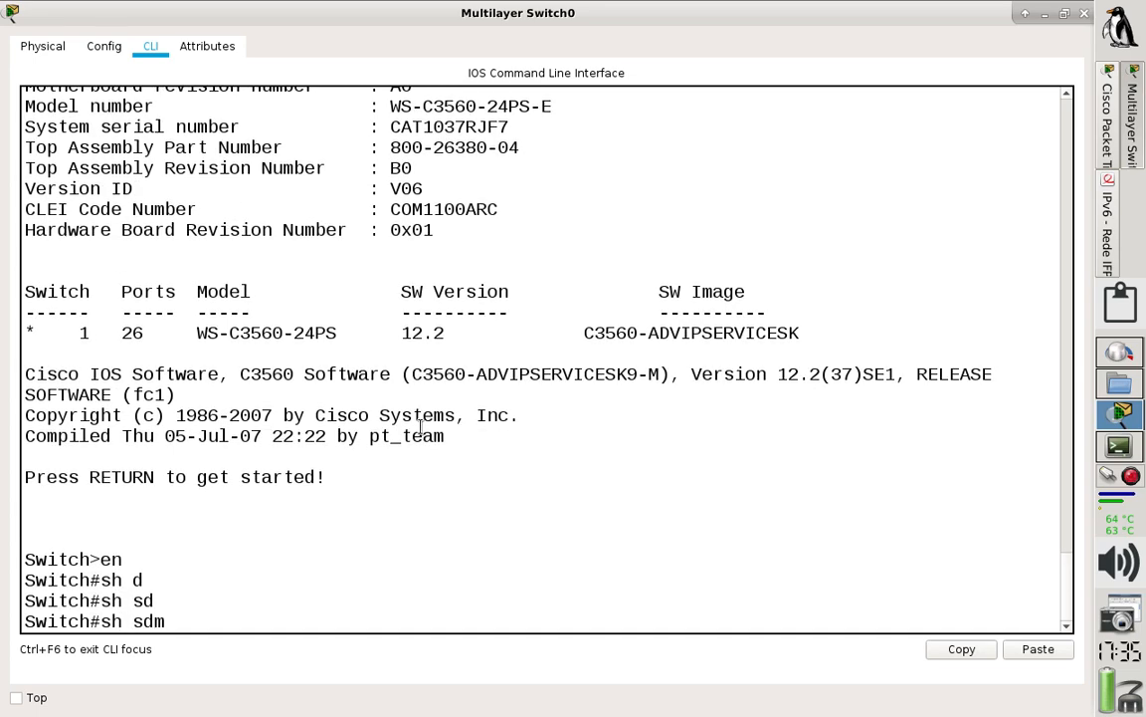
pyautogui.write(' pr')
pyautogui.press('Tab')
pyautogui.press('Return')
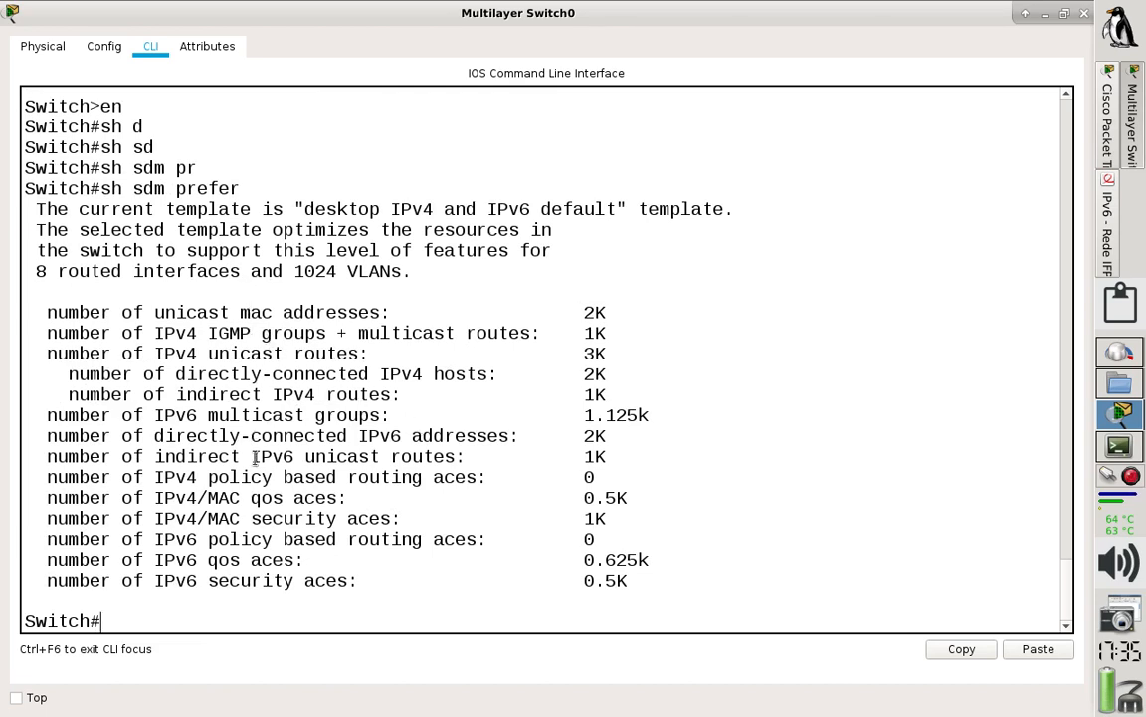
pyautogui.moveTo(67, 538); pyautogui.dragTo(674, 573)
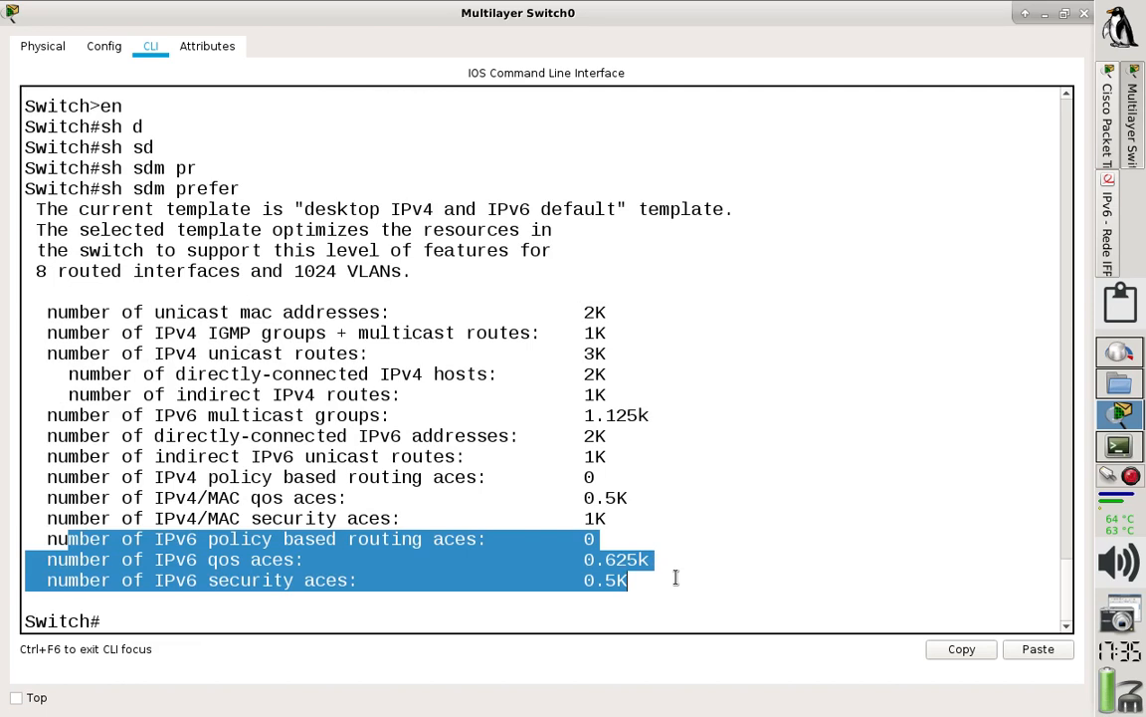
pyautogui.write('!')
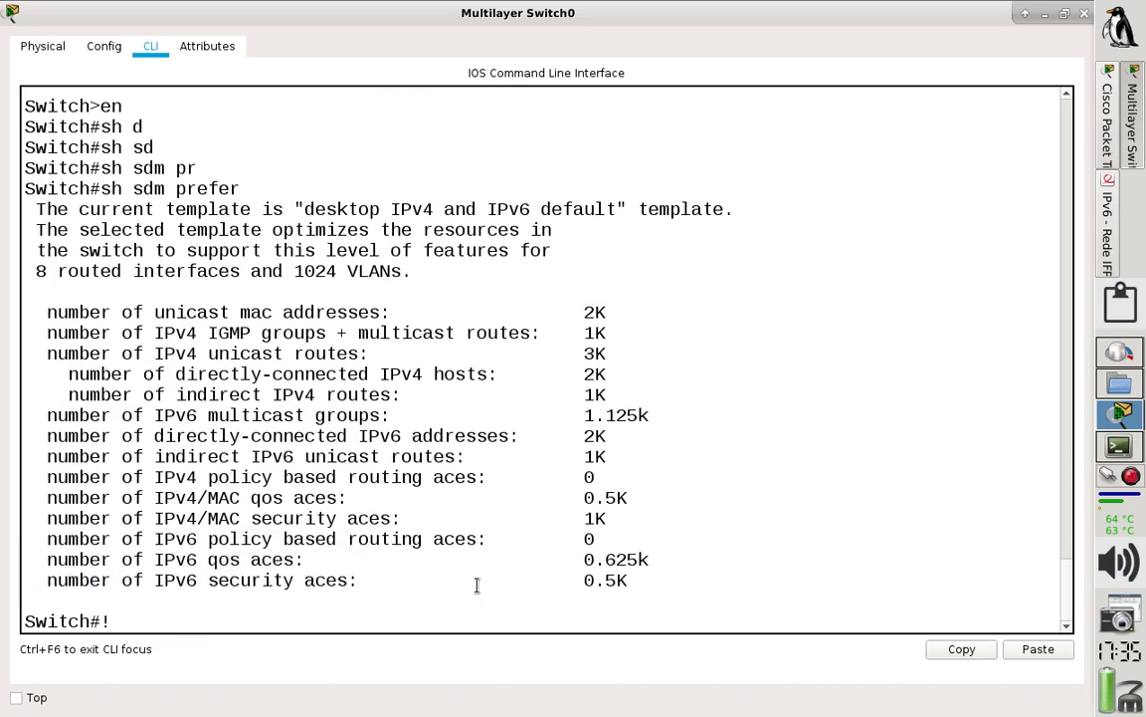
# Step: Enter global configuration mode with conf t and enable IPv6 routing with ipv6 unicast-routing
pyautogui.write('!')
pyautogui.write('conf t')
pyautogui.press('Return')
pyautogui.write('ipv')
pyautogui.press('Tab')
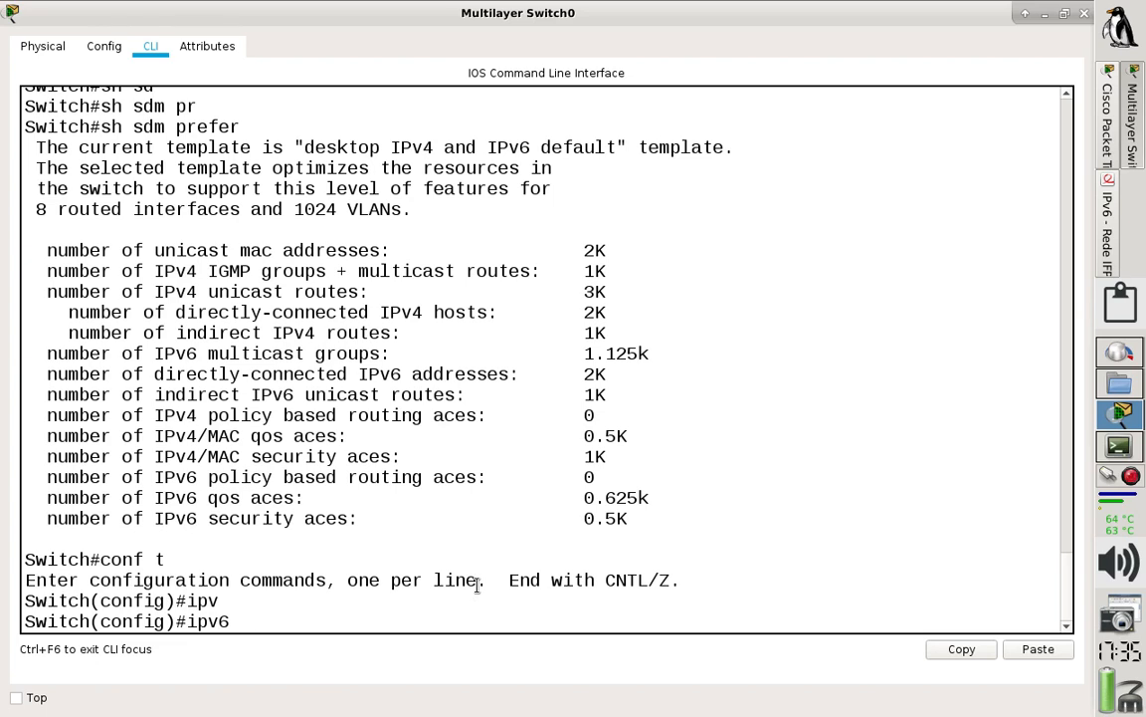
pyautogui.write('un')
pyautogui.press('Tab')
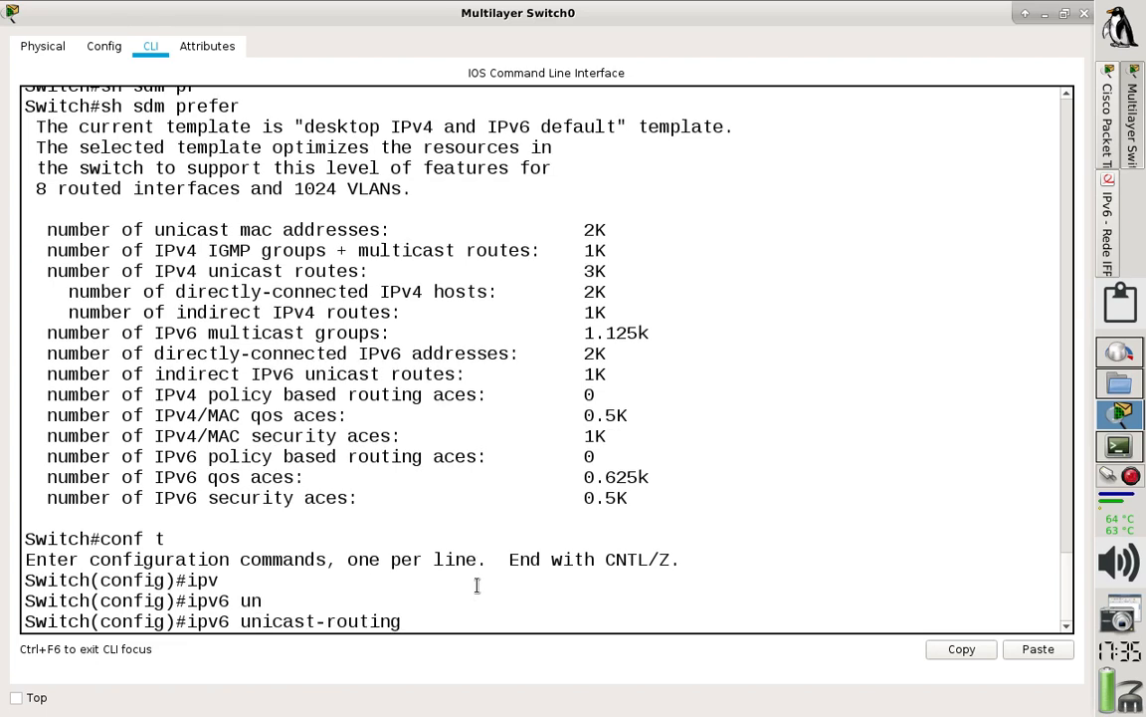
pyautogui.press('Return')
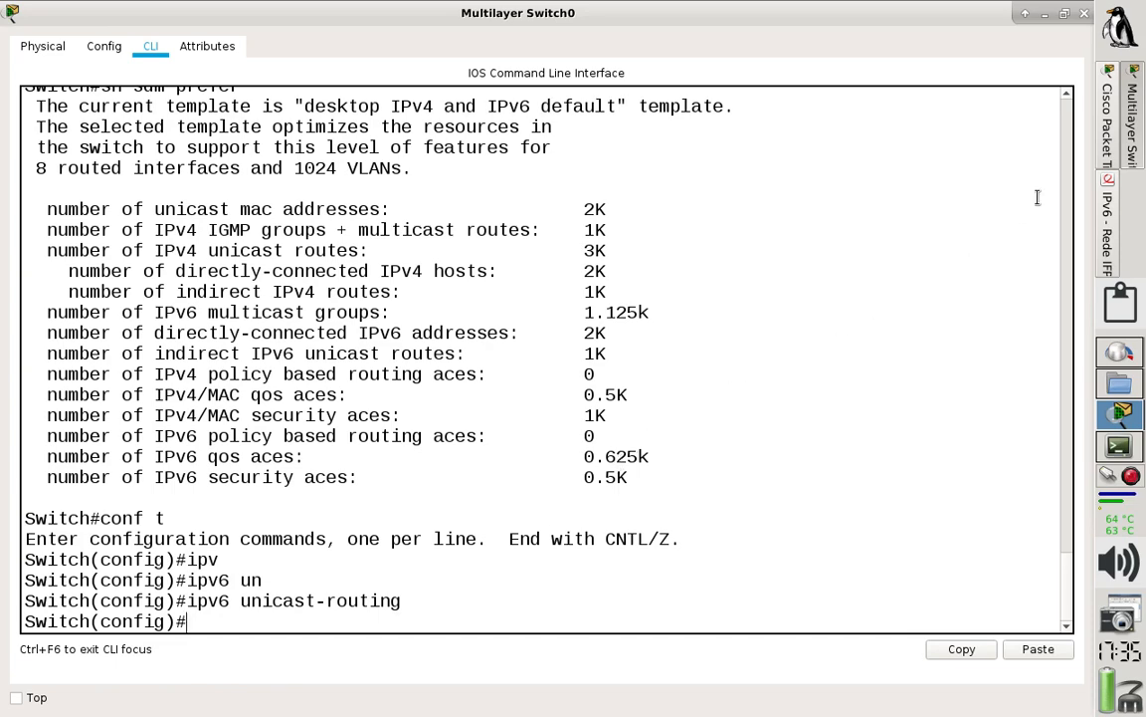
# Step: Look up the VLAN 10 interface commands in section 3 of the lab sheet PDF and return to the switch window
pyautogui.click(1101, 209)
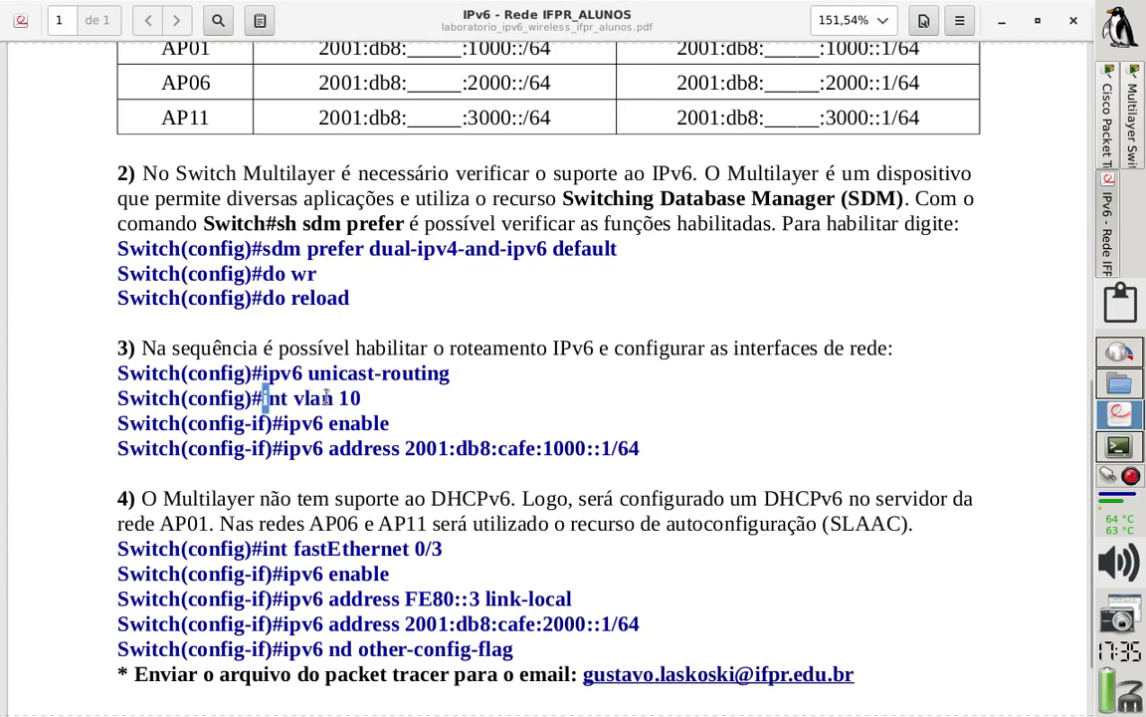
pyautogui.moveTo(263, 398); pyautogui.dragTo(645, 450)
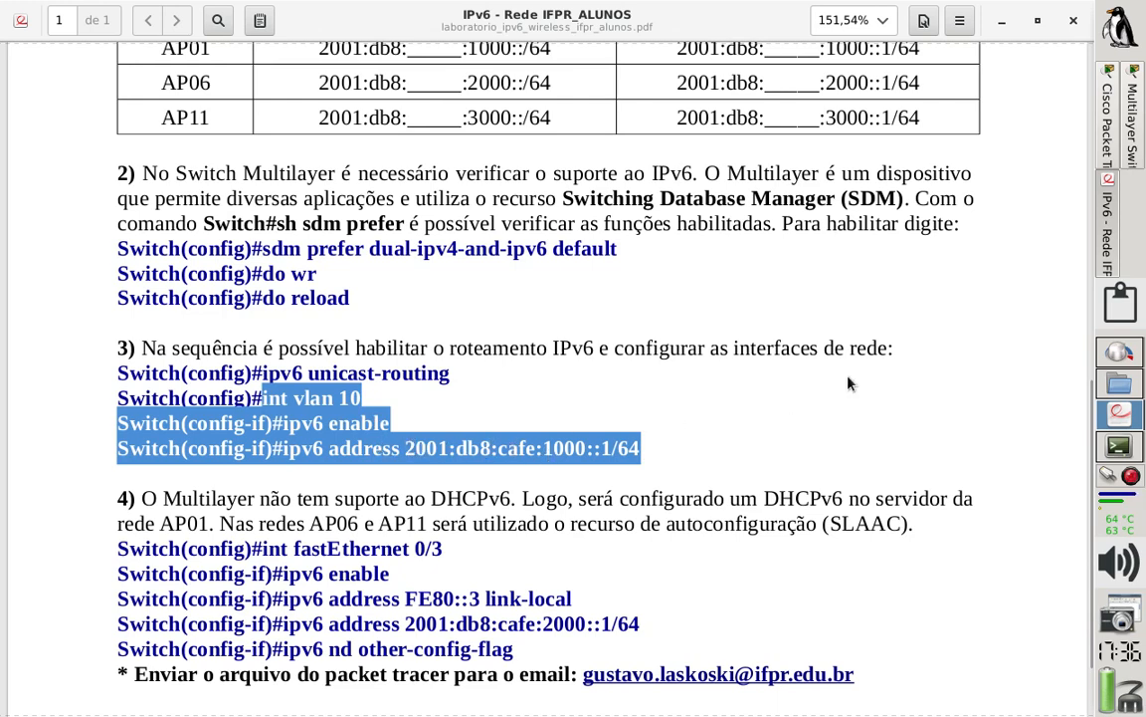
pyautogui.click(1136, 144)
# Step: Open the VLAN 10 interface configuration with int vlan 10 and turn on IPv6 with ipv6 enable
pyautogui.write('int vl')
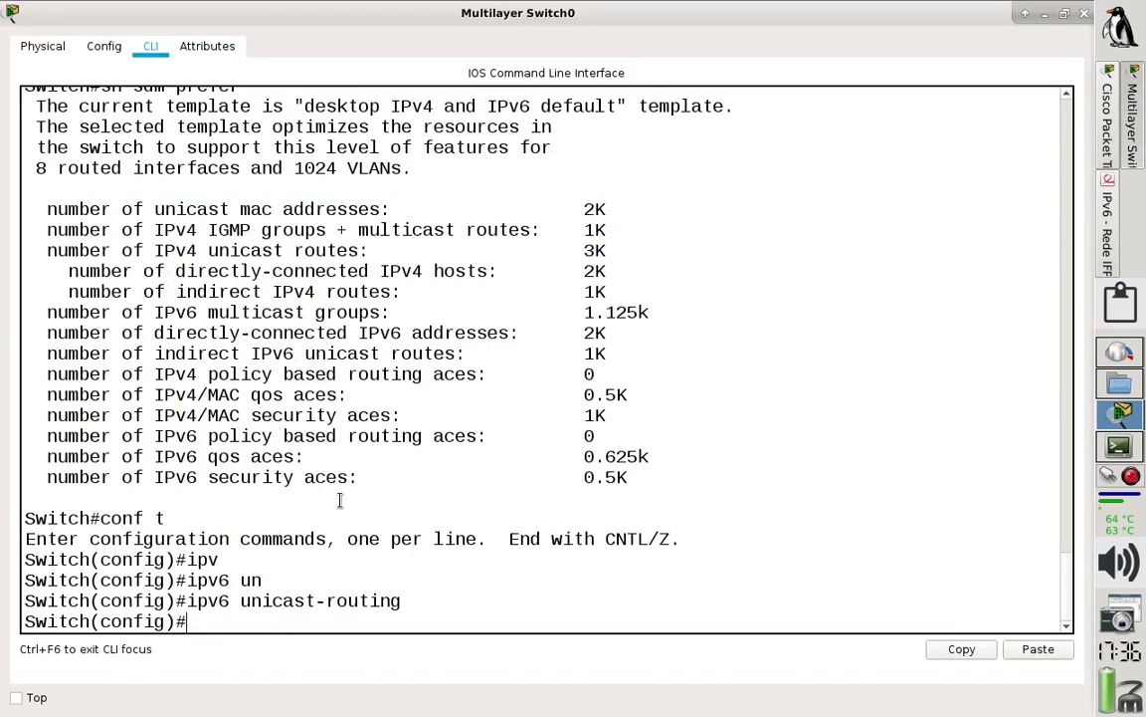
pyautogui.press('Tab')
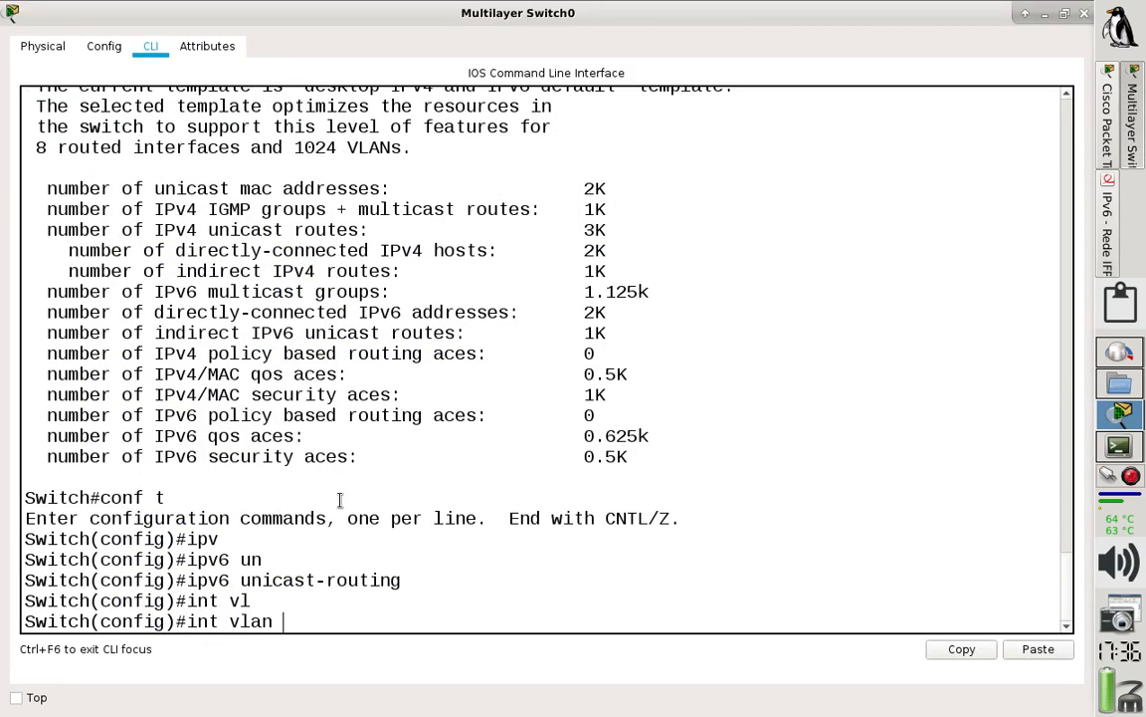
pyautogui.write('10')
pyautogui.press('Return')
pyautogui.write('ipv')
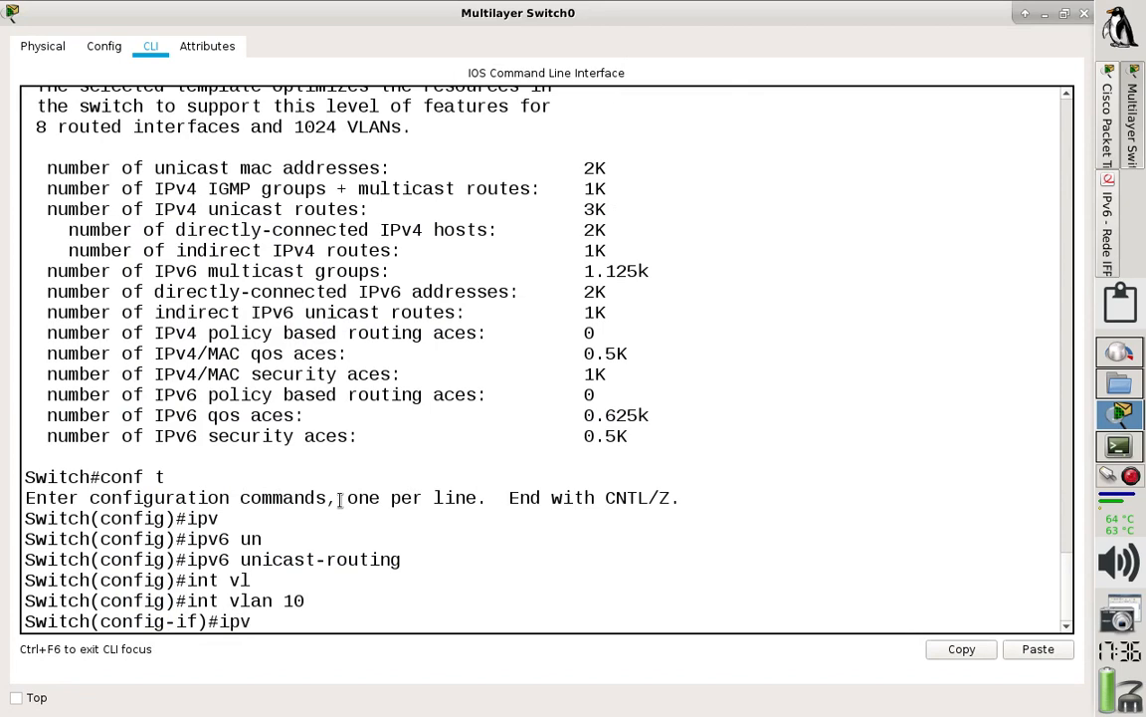
pyautogui.press('Tab')
pyautogui.write('en')
pyautogui.press('Tab')
pyautogui.press('Return')
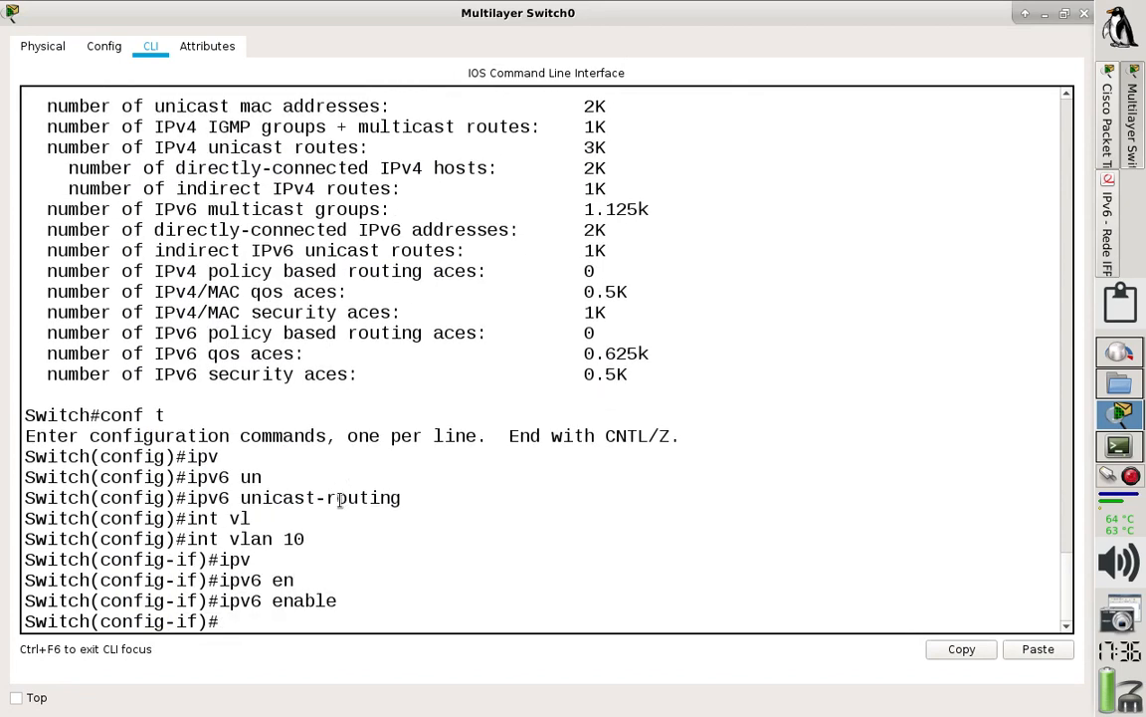
# Step: Assign the address 2001:db8:cafe:1000::1/64 to VLAN 10 with ipv6 address and exit the interface configuration
pyautogui.write('ipv')
pyautogui.press('Tab')
pyautogui.write('200')
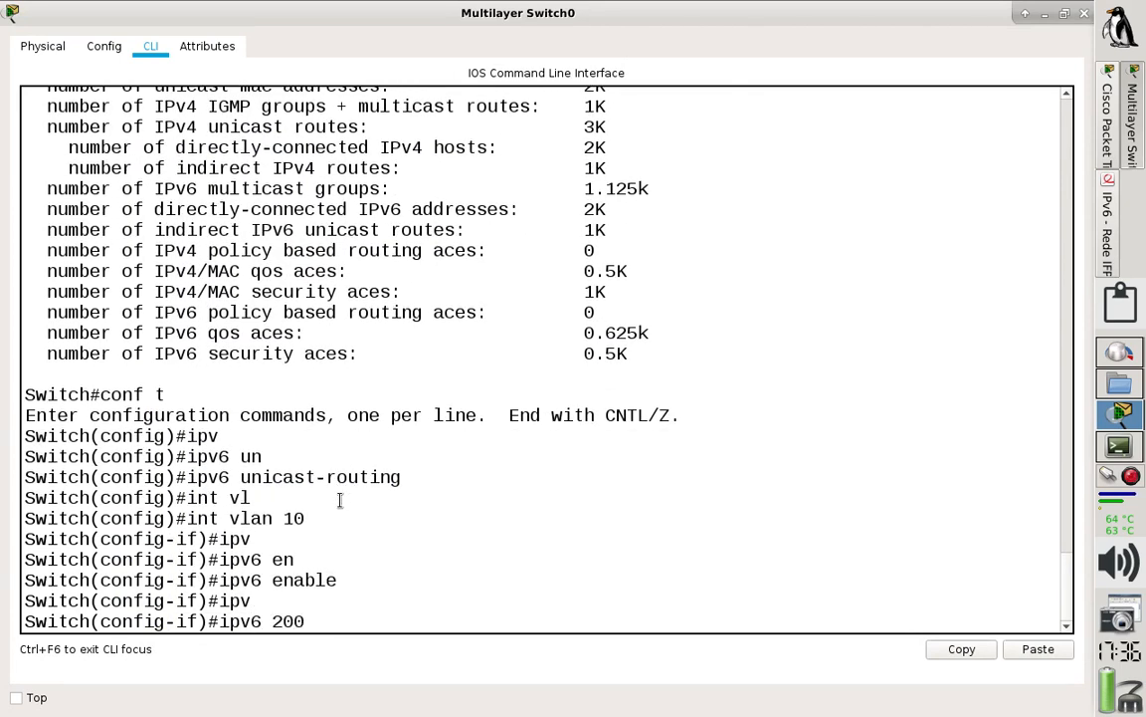
pyautogui.press('BackSpace')
pyautogui.press('BackSpace')
pyautogui.press('BackSpace')
pyautogui.write('ad')
pyautogui.press('Tab')
pyautogui.write('2')
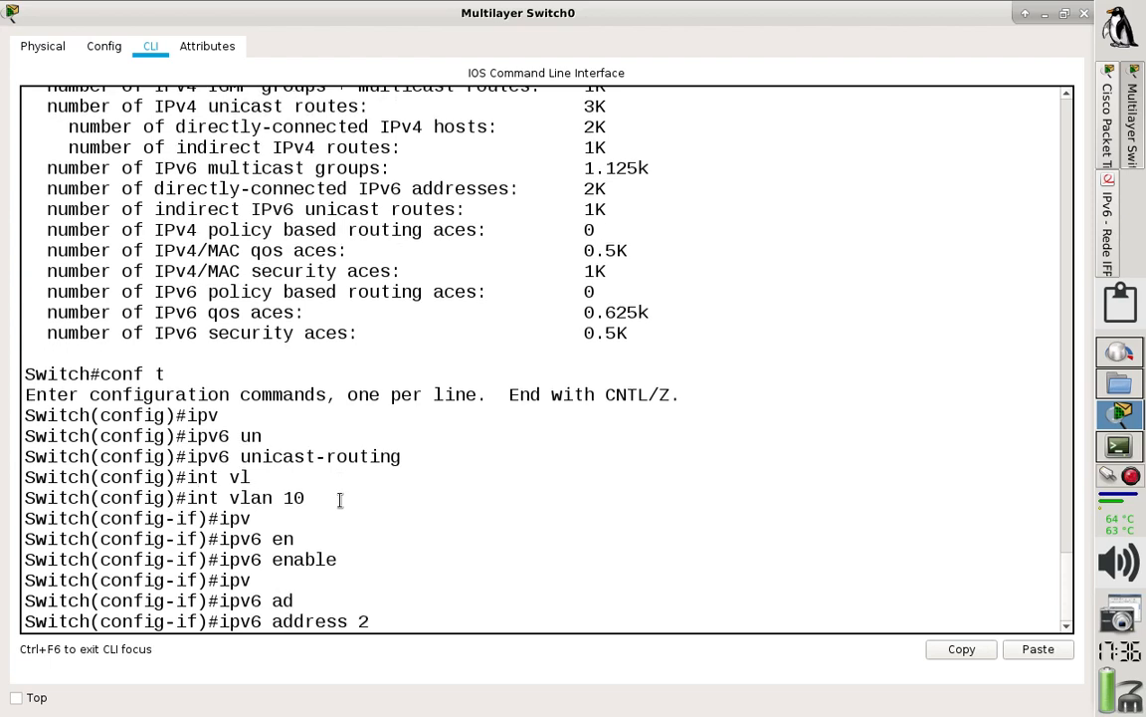
pyautogui.write('001:db8:cafe:')
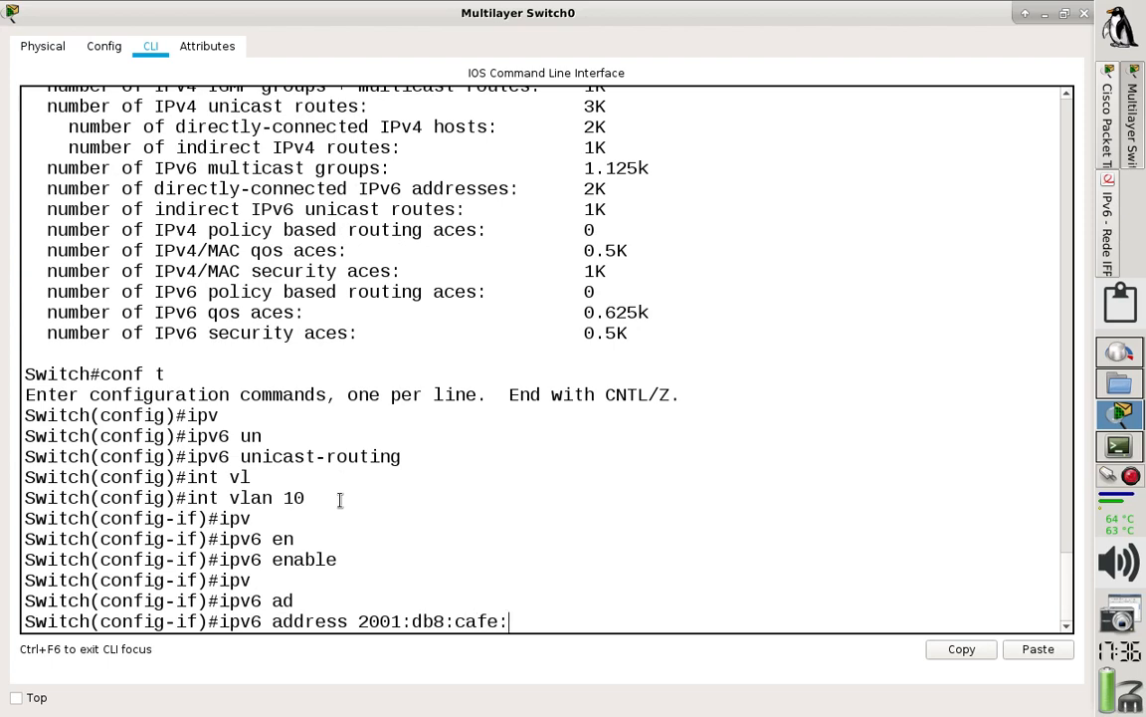
pyautogui.write('1000::1')
pyautogui.moveTo(511, 621); pyautogui.dragTo(556, 621)
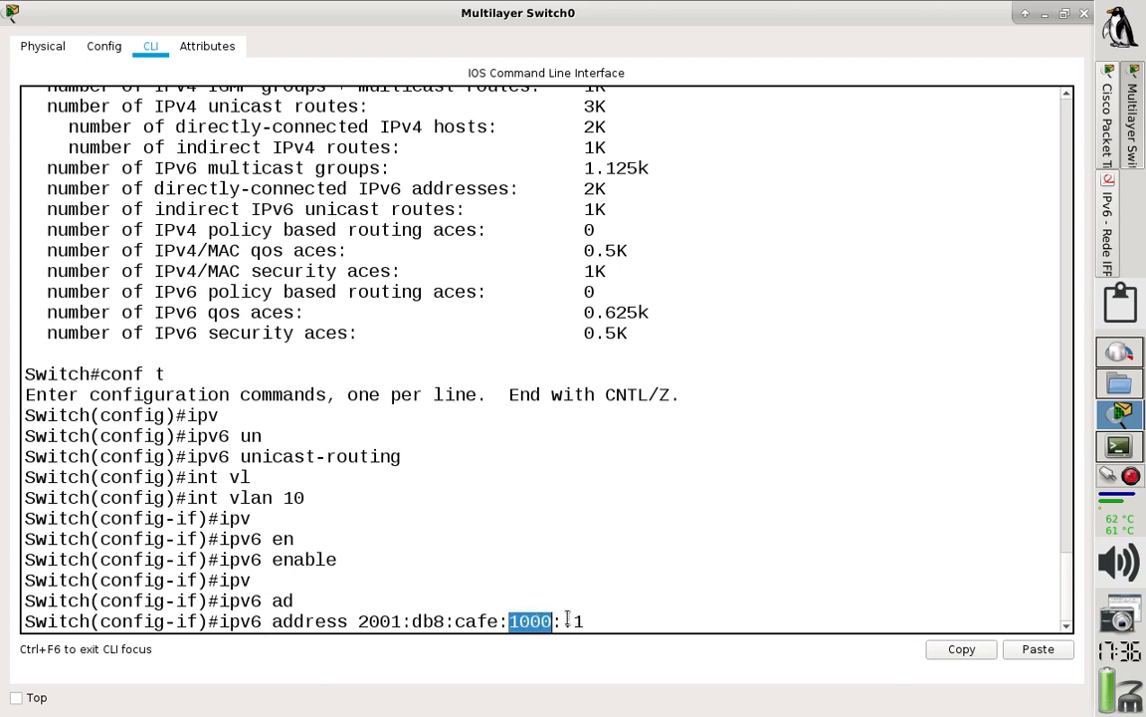
pyautogui.click(555, 621)
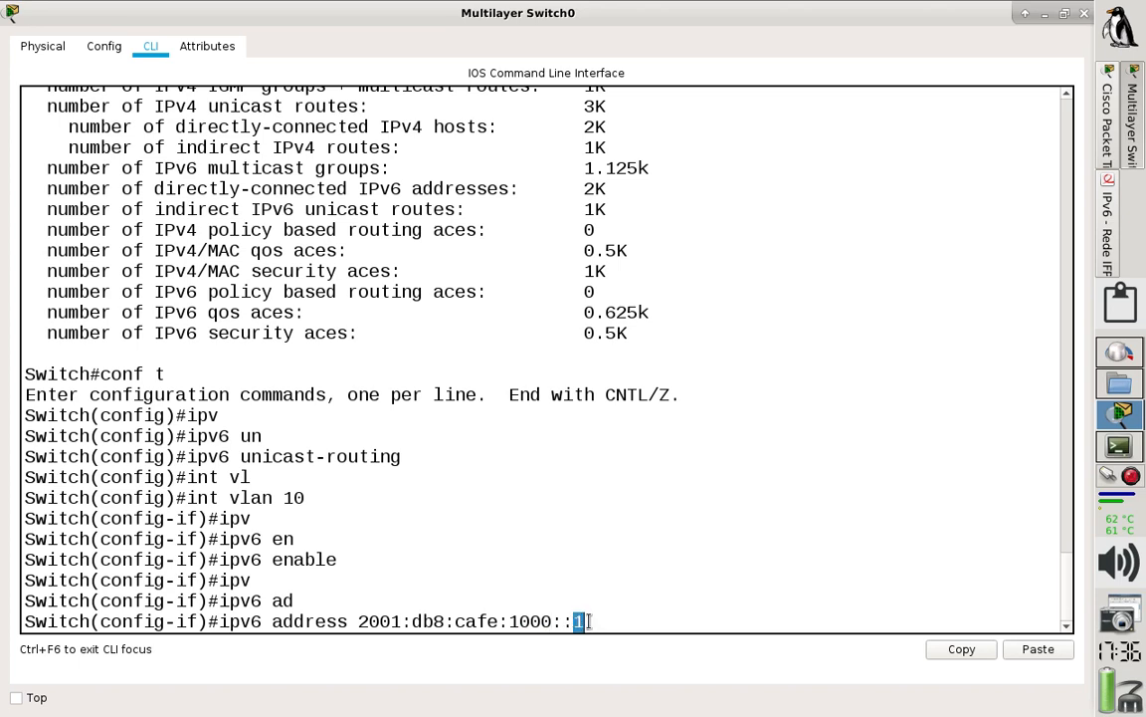
pyautogui.write('/64')
pyautogui.press('Return')
pyautogui.write('e')
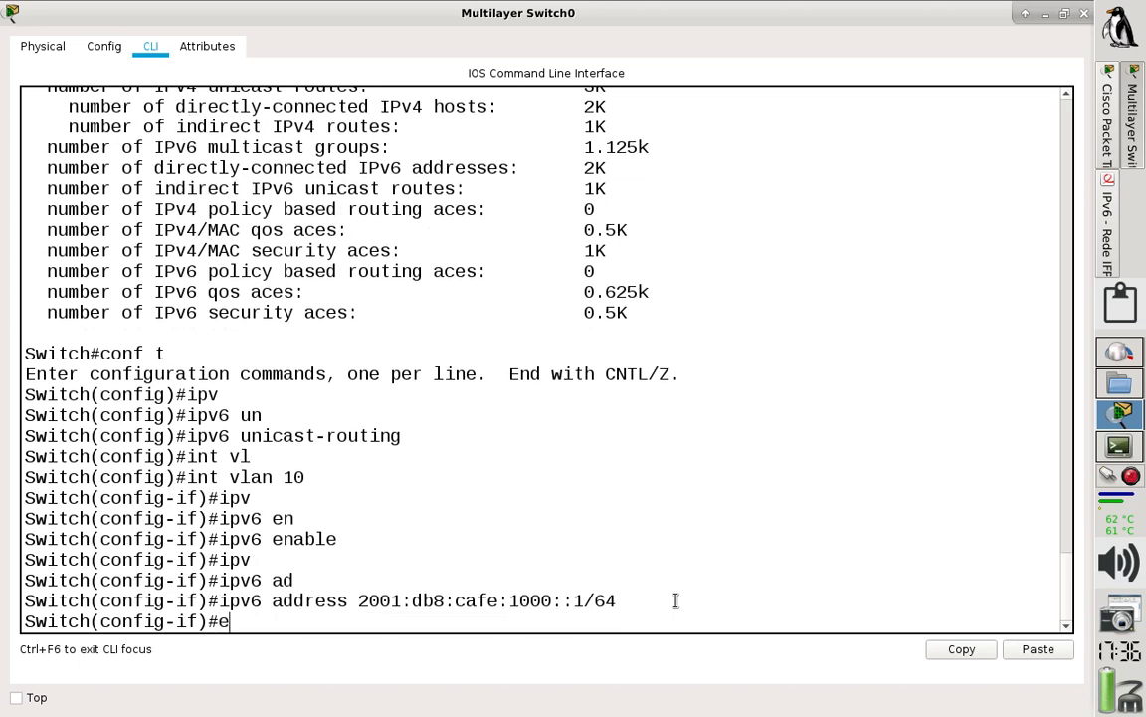
pyautogui.write('xit')
pyautogui.press('Return')
pyautogui.press('Return')
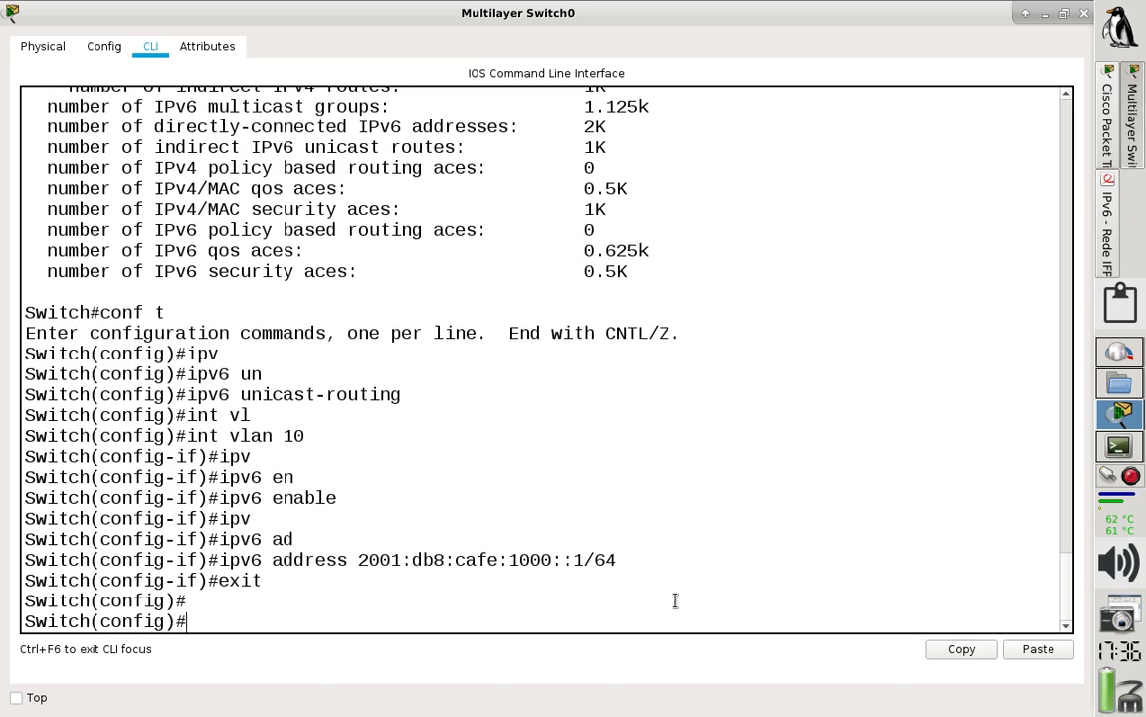
# Step: End configuration mode, run sh ipv6 route and examine the connected route entry via Vlan10
pyautogui.write('end')
pyautogui.press('Return')
pyautogui.write('sh')
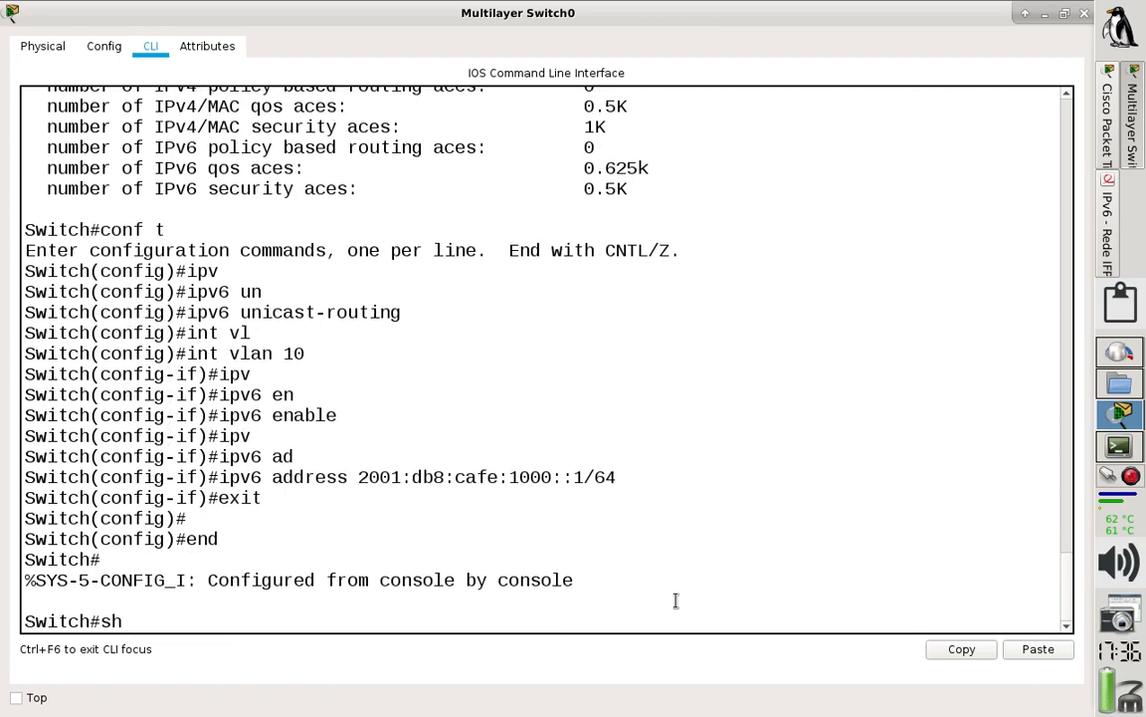
pyautogui.write(' ipv6 rou')
pyautogui.press('Tab')
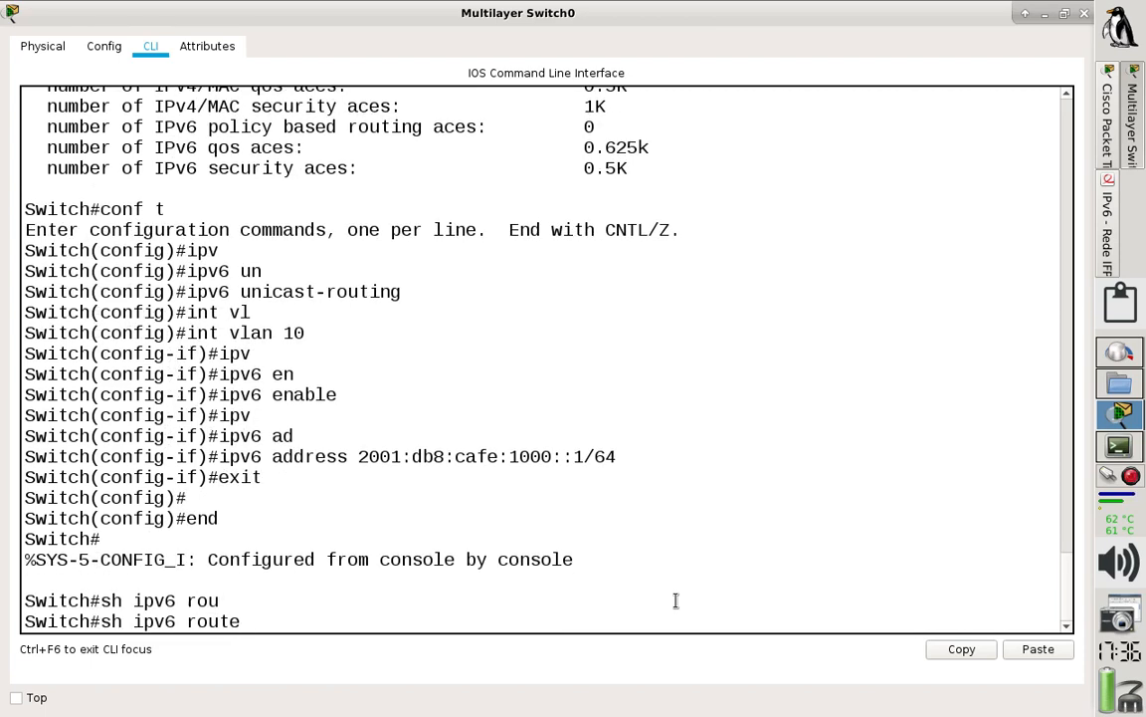
pyautogui.press('Return')
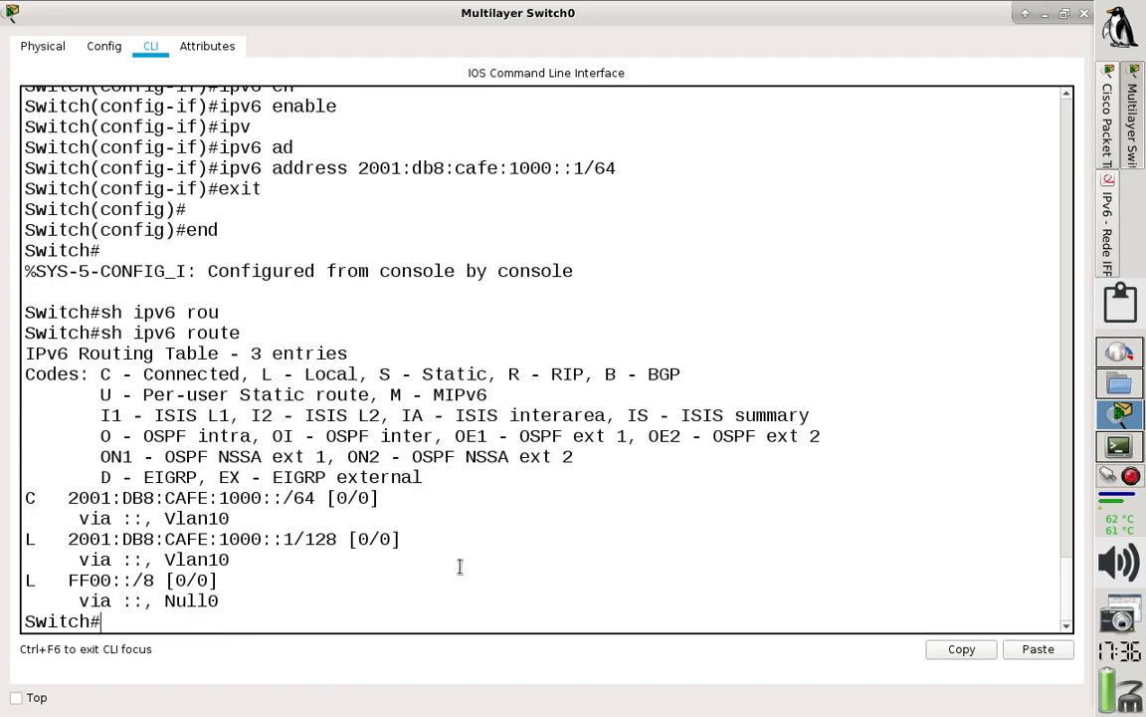
pyautogui.click(254, 522)
pyautogui.moveTo(201, 517); pyautogui.dragTo(25, 495)
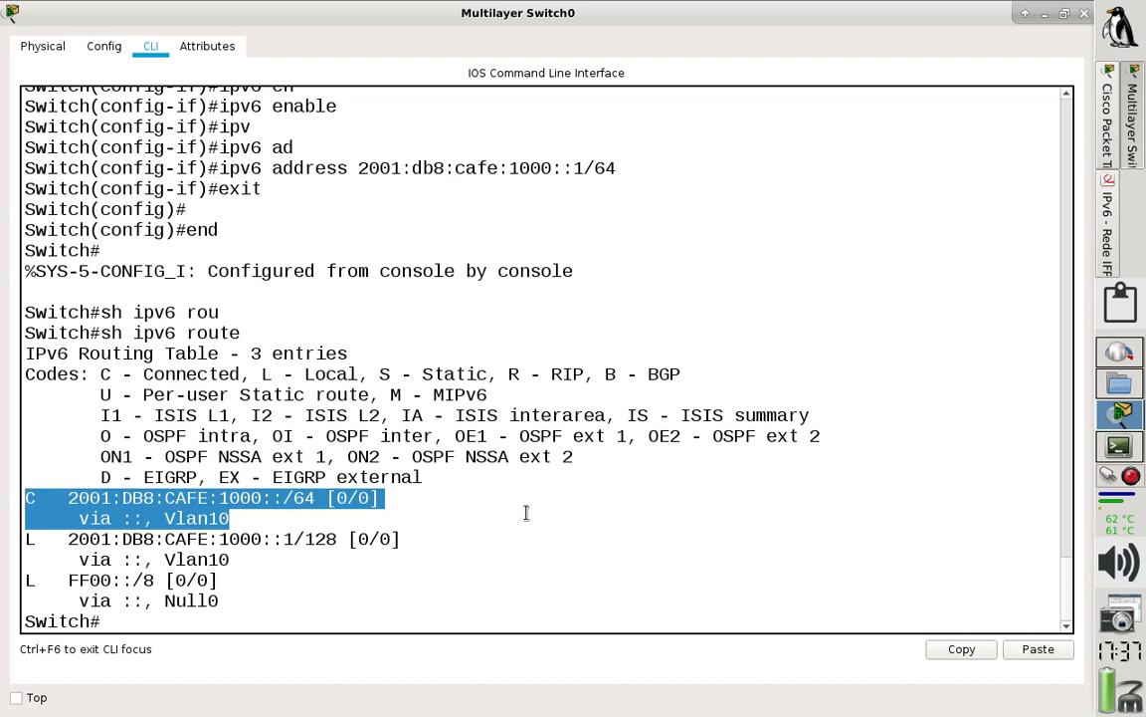
pyautogui.click(309, 553)
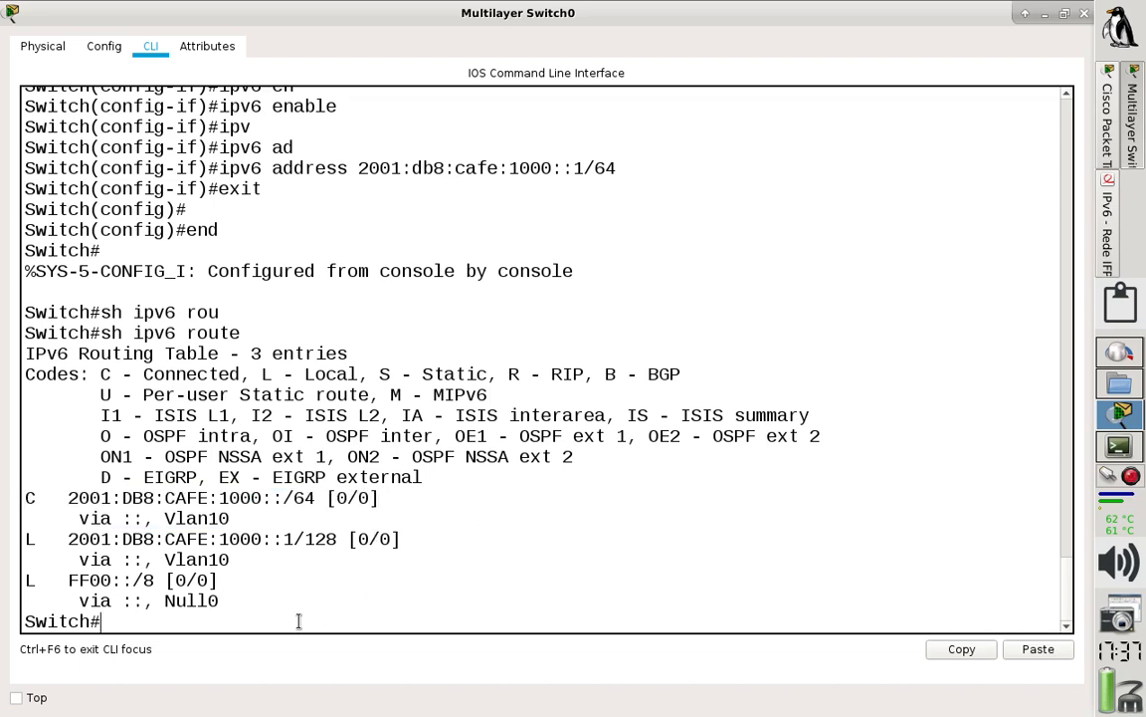
# Step: Enter global configuration mode, list the available options with ipv6 ?, and try the ipv6 local command
pyautogui.write('conf t')
pyautogui.press('Return')
pyautogui.write('i')
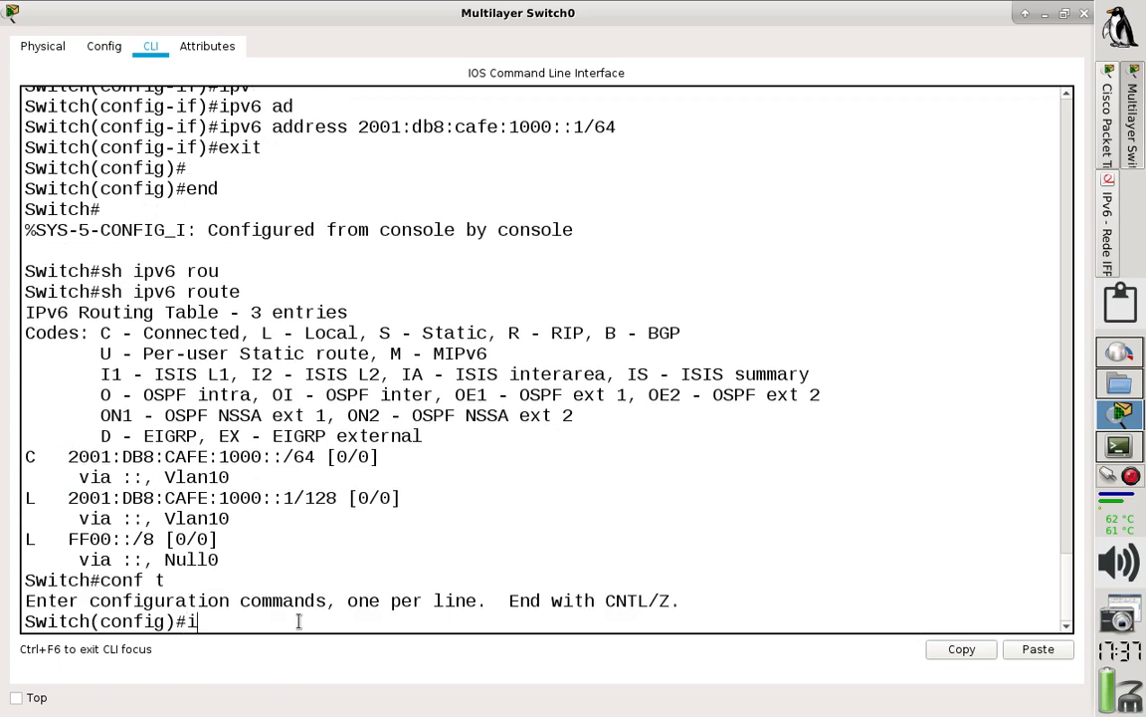
pyautogui.write('pv6 ?')
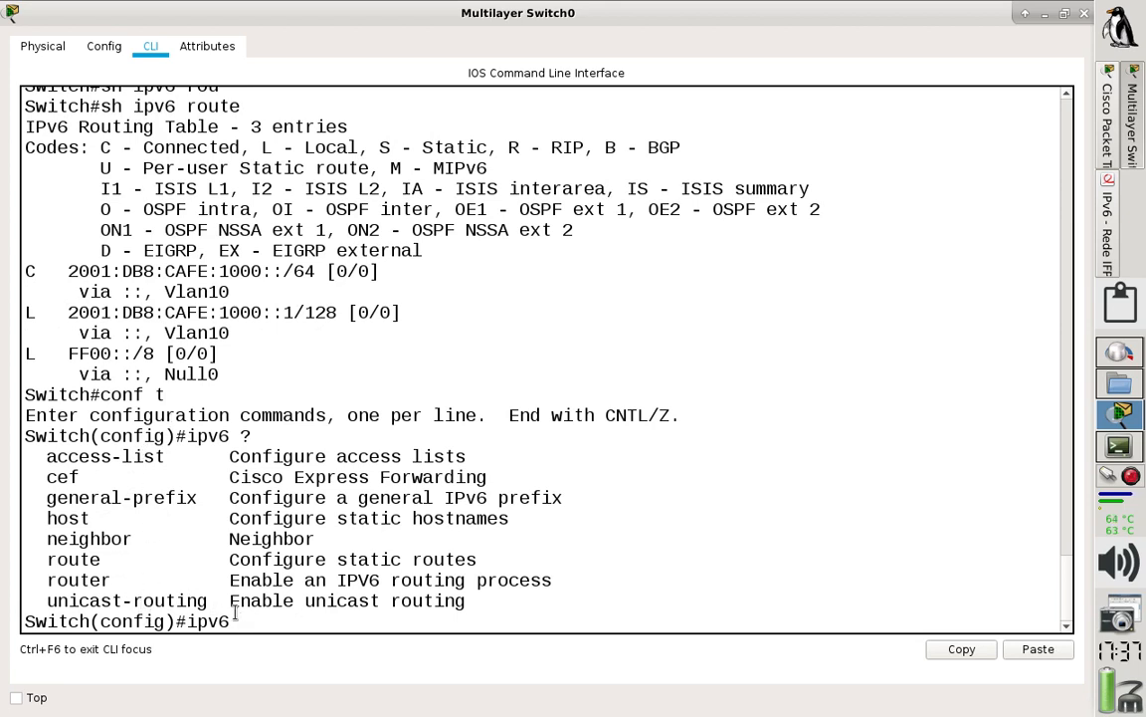
pyautogui.write('local')
pyautogui.press('Return')
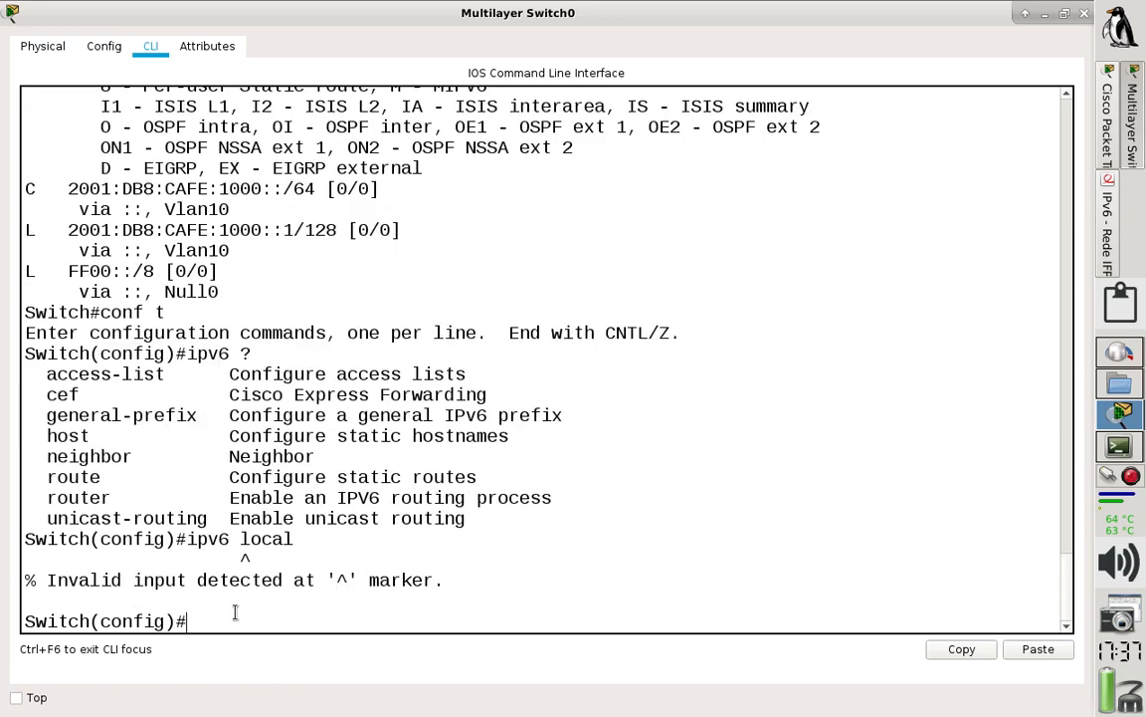
# Step: Try to run the ipv6 dhcp command in the switch's global configuration mode
pyautogui.write('ipv6 dh')
pyautogui.press('Tab')
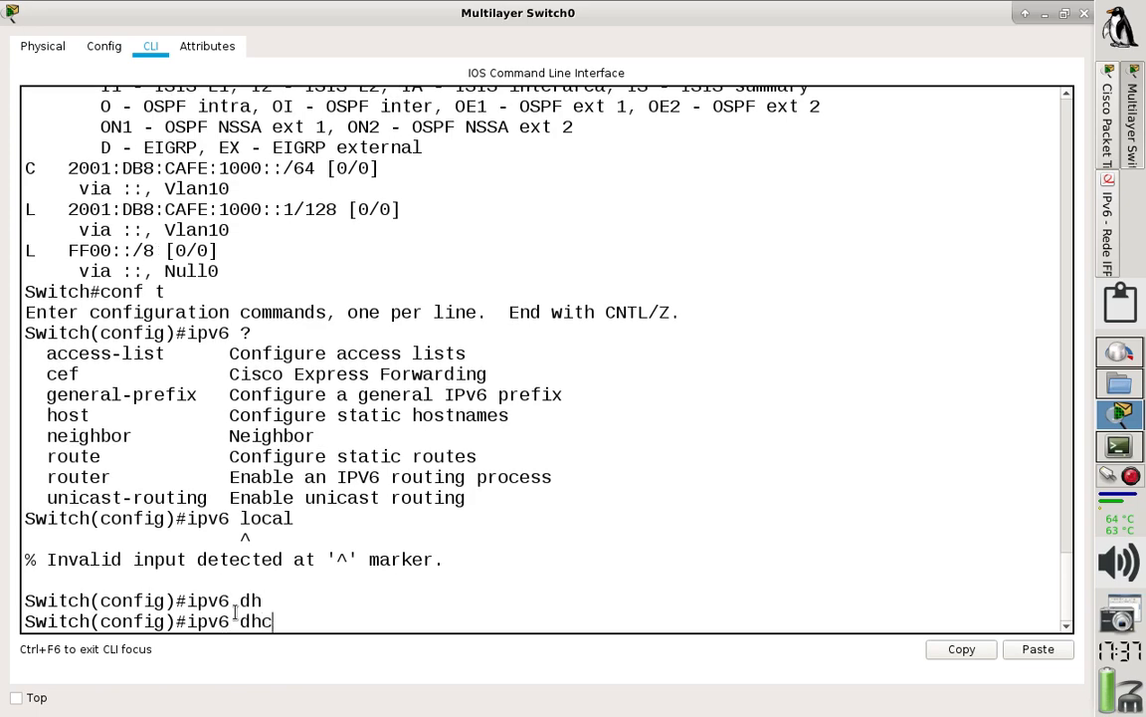
pyautogui.press('Tab')
pyautogui.press('Tab')
pyautogui.press('Tab')
pyautogui.press('Tab')
pyautogui.press('Tab')
pyautogui.press('Tab')
pyautogui.press('Tab')
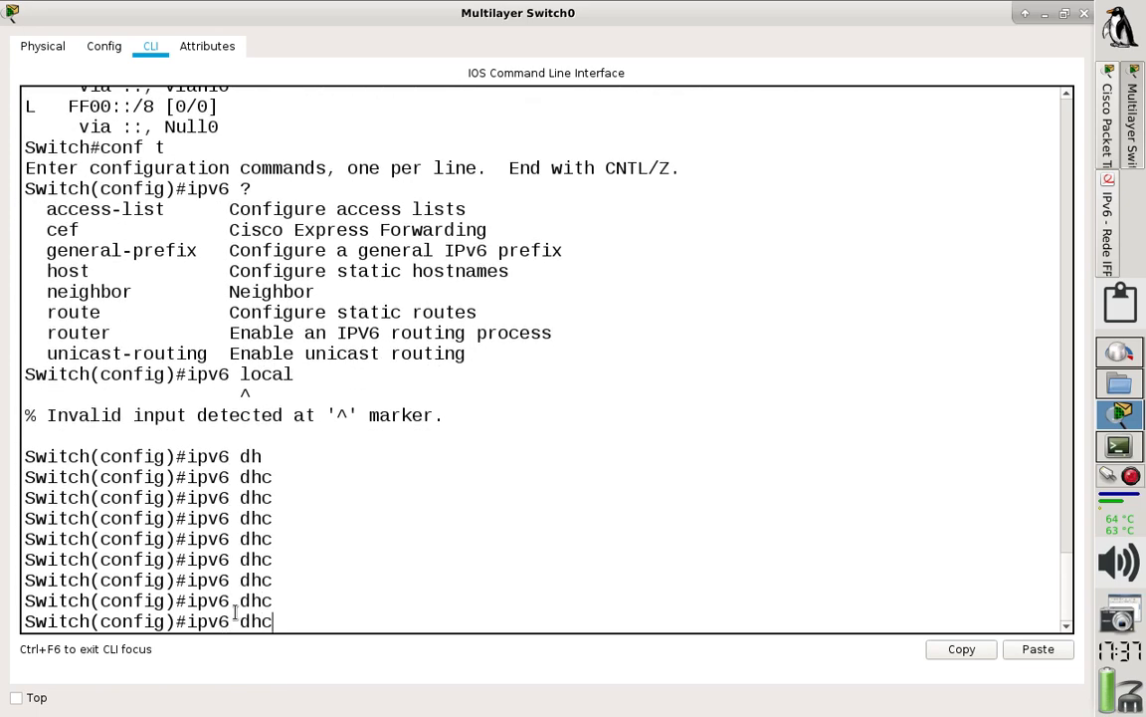
pyautogui.write('p')
pyautogui.press('Return')
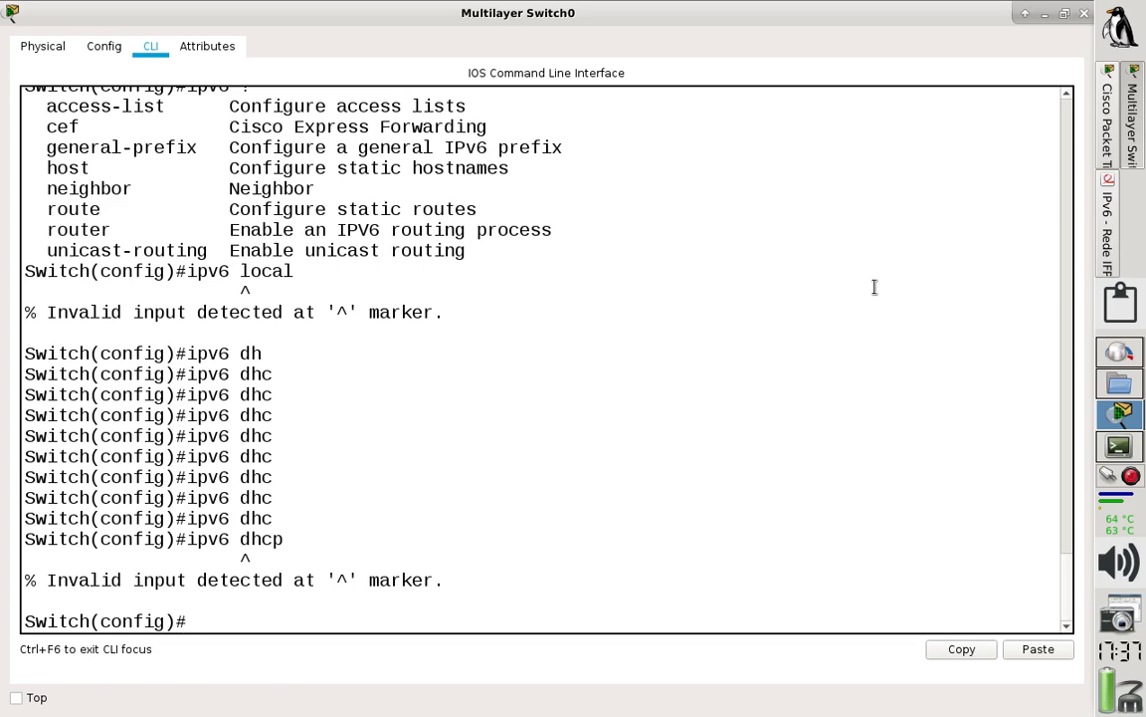
# Step: Read section 4 of the lab sheet on DHCPv6 and SLAAC autoconfiguration, and switch to the Packet Tracer topology to locate Server0
pyautogui.click(1104, 242)
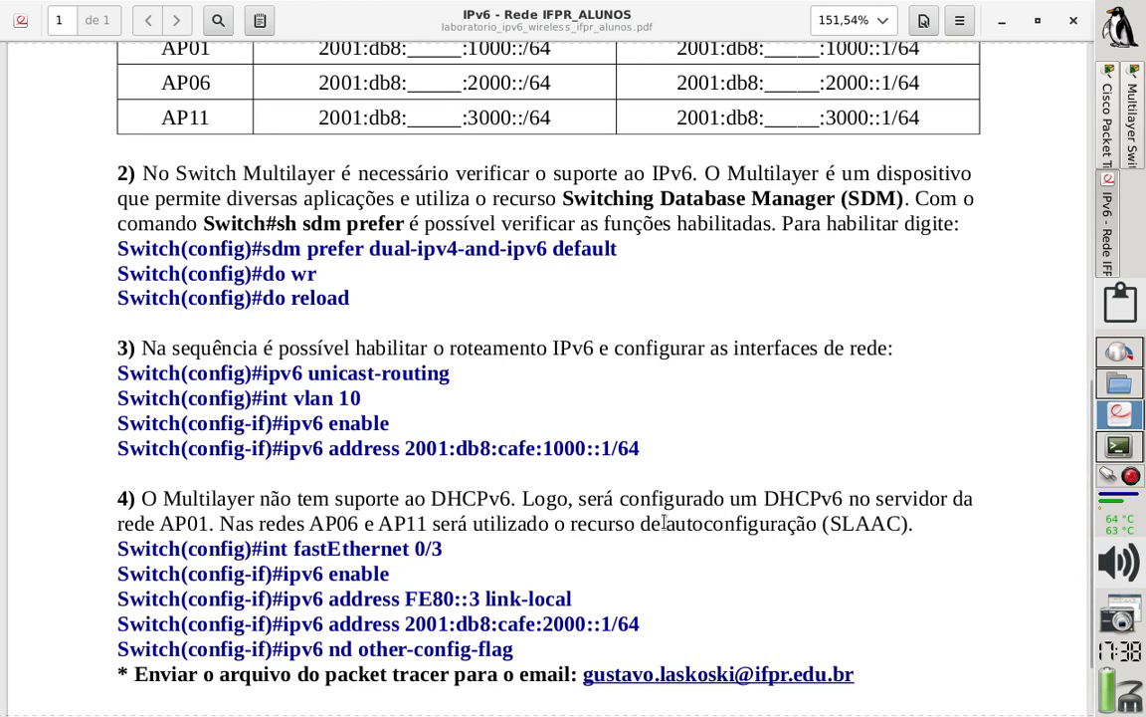
pyautogui.moveTo(664, 524); pyautogui.dragTo(908, 525)
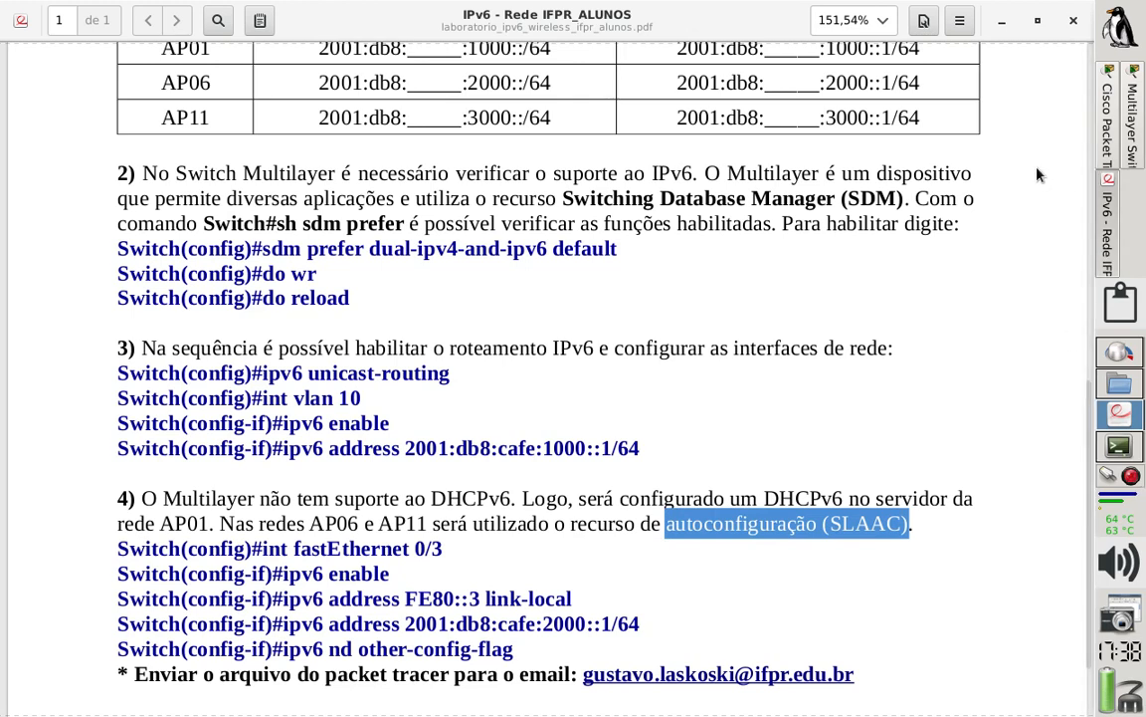
pyautogui.click(1113, 147)
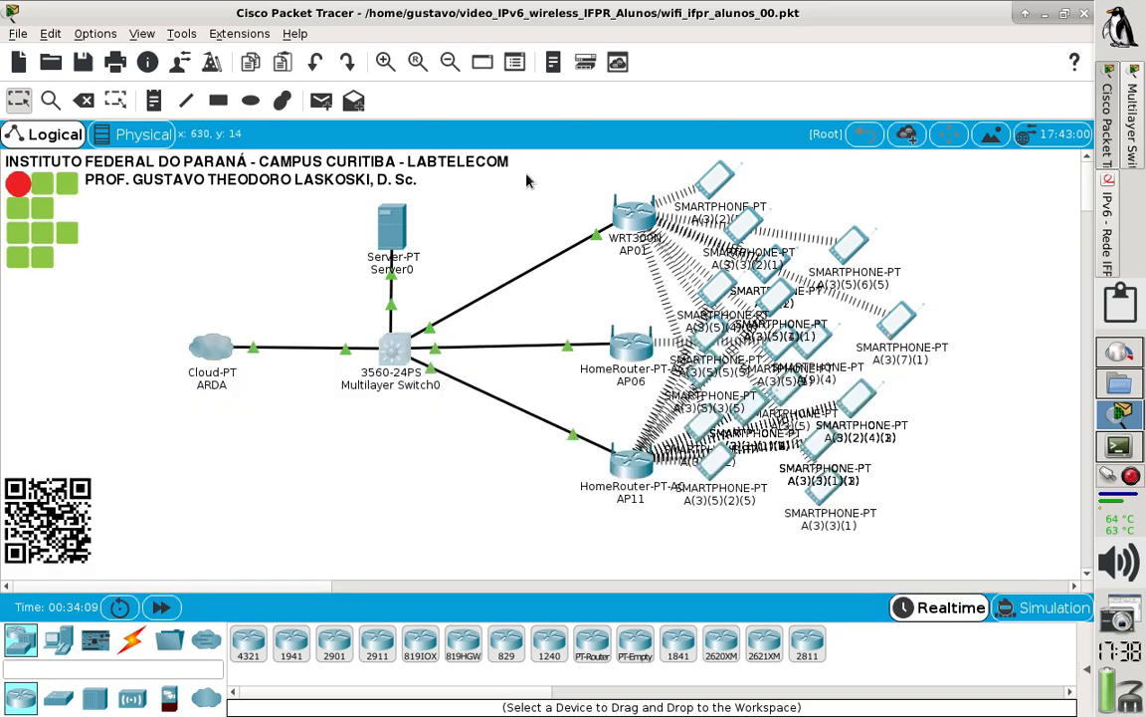
pyautogui.moveTo(392, 234)
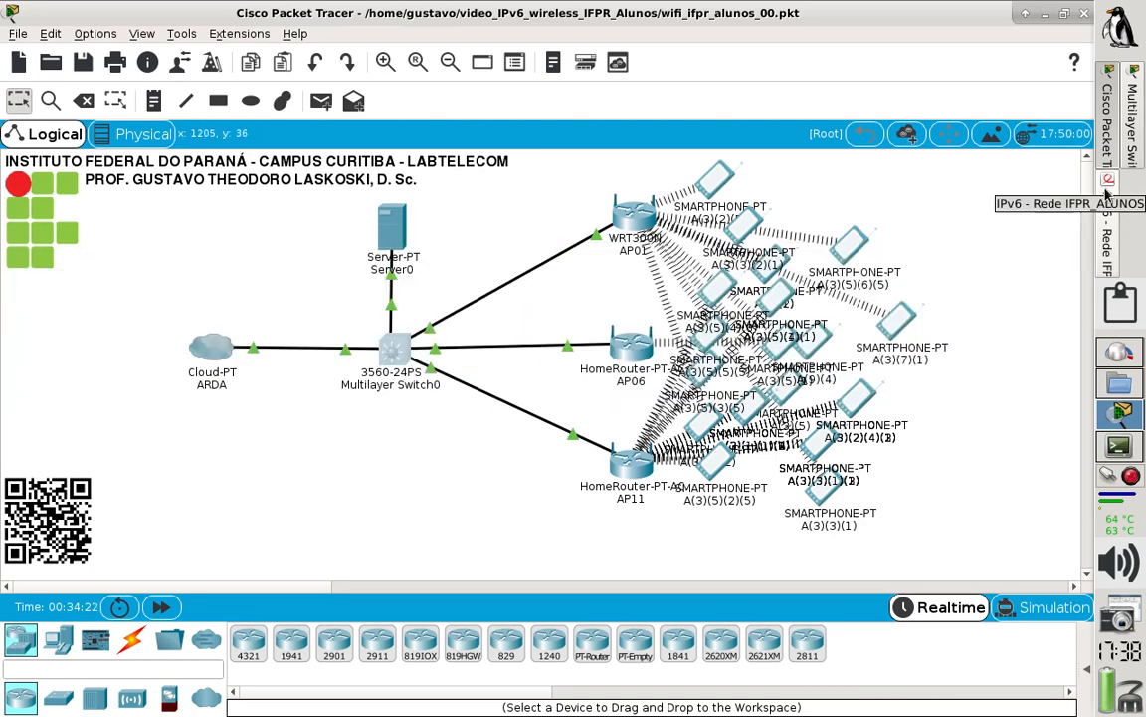
# Step: Look up the IPv6 addresses of Server0 and the gateways in the lab sheet's topology diagram
pyautogui.click(1107, 234)
pyautogui.click(723, 325)
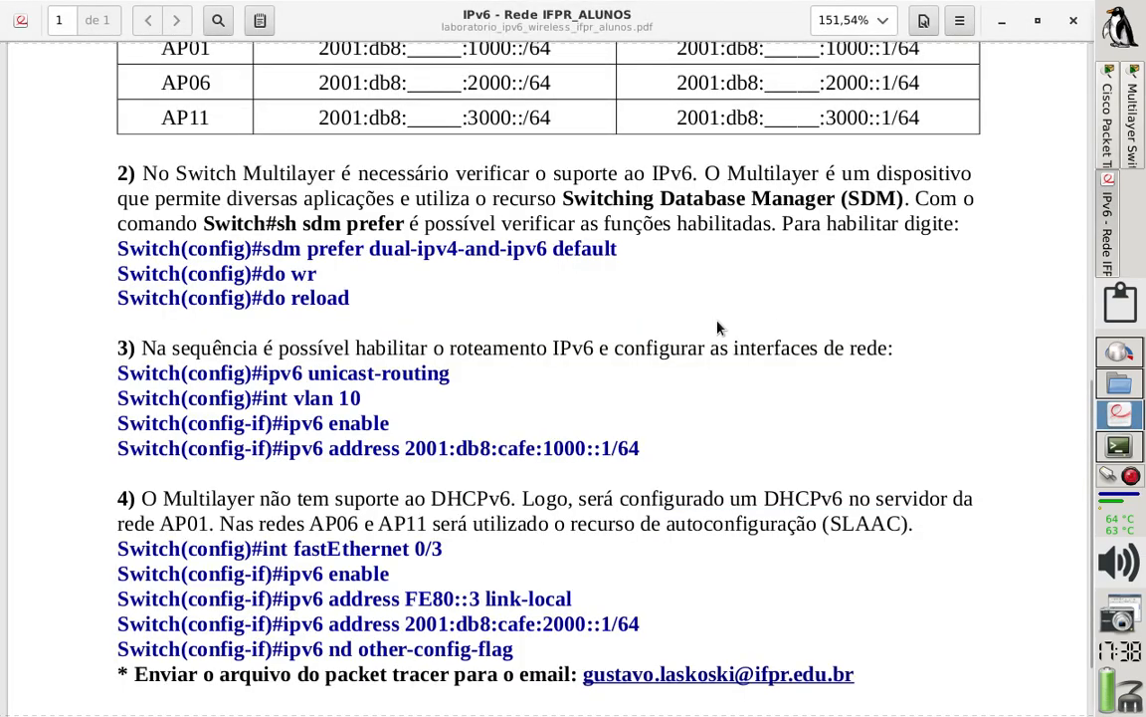
pyautogui.scroll(5, 718, 324)
pyautogui.scroll(5, 717, 323)
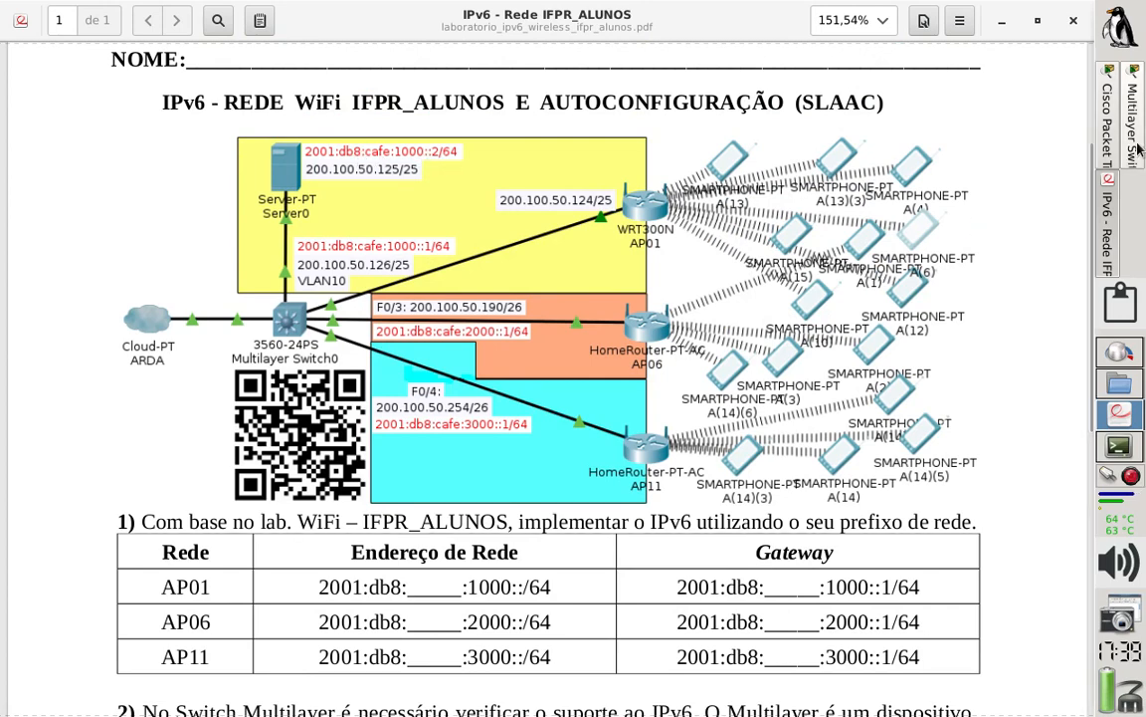
# Step: Switch to the Packet Tracer topology and set Server0's static IPv6 address to 2001:db8:cafe:1000::2 with prefix length 64
pyautogui.click(1107, 118)
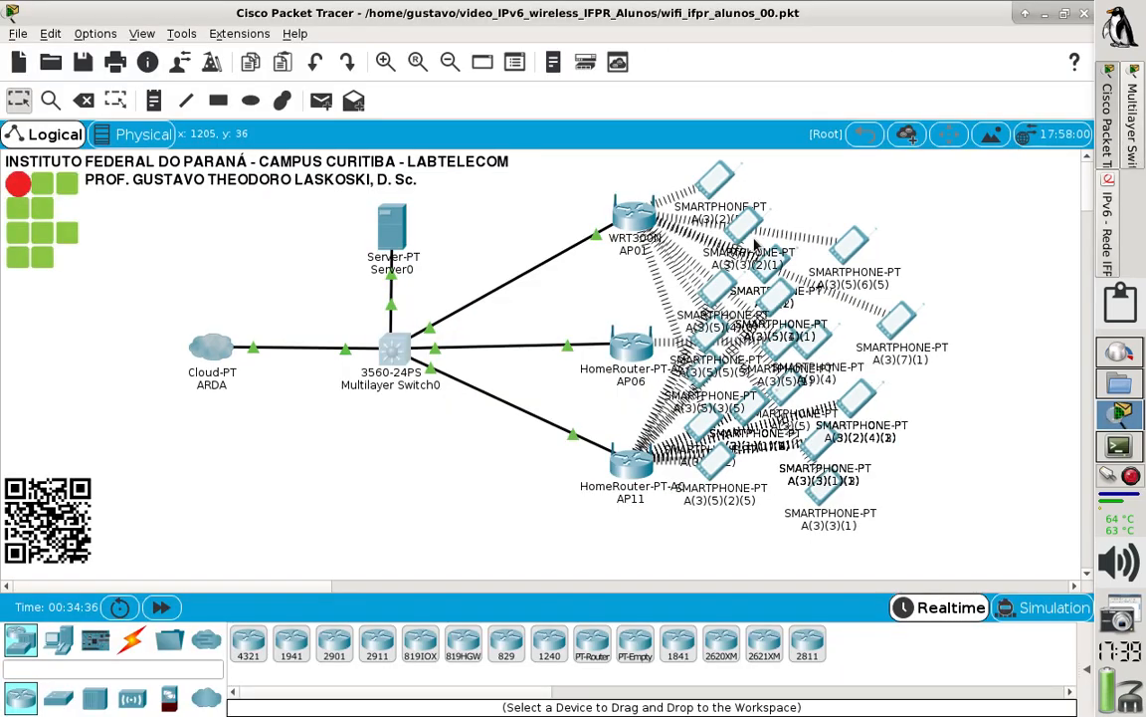
pyautogui.click(389, 232)
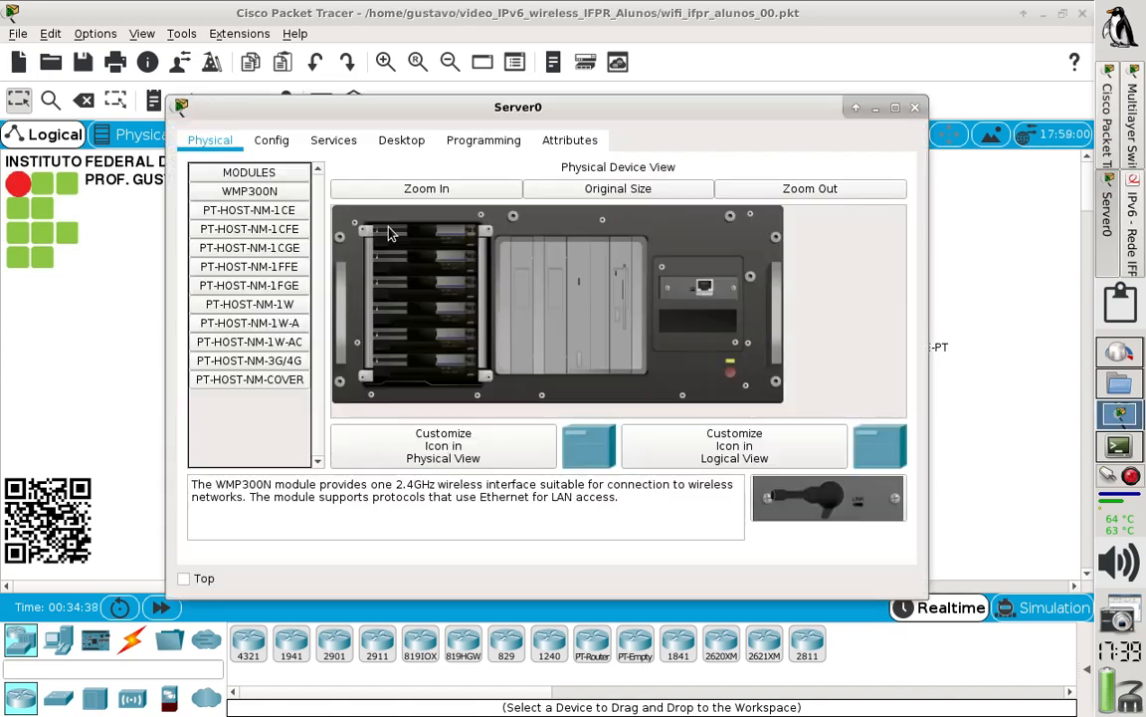
pyautogui.click(401, 142)
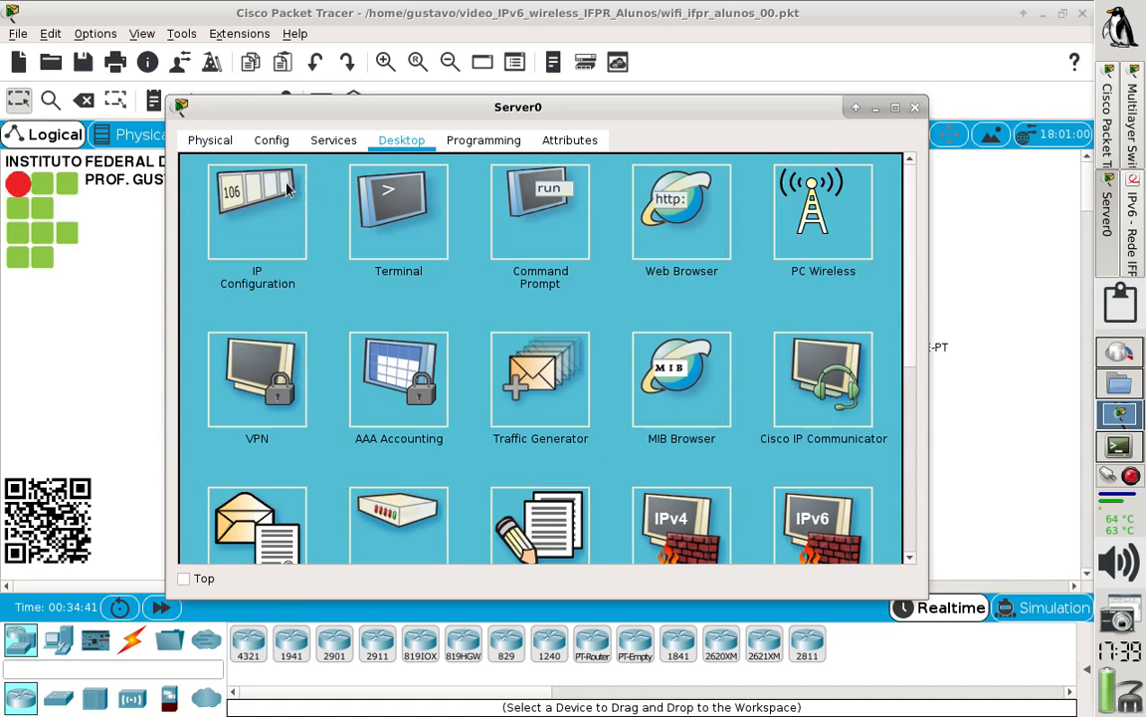
pyautogui.click(256, 172)
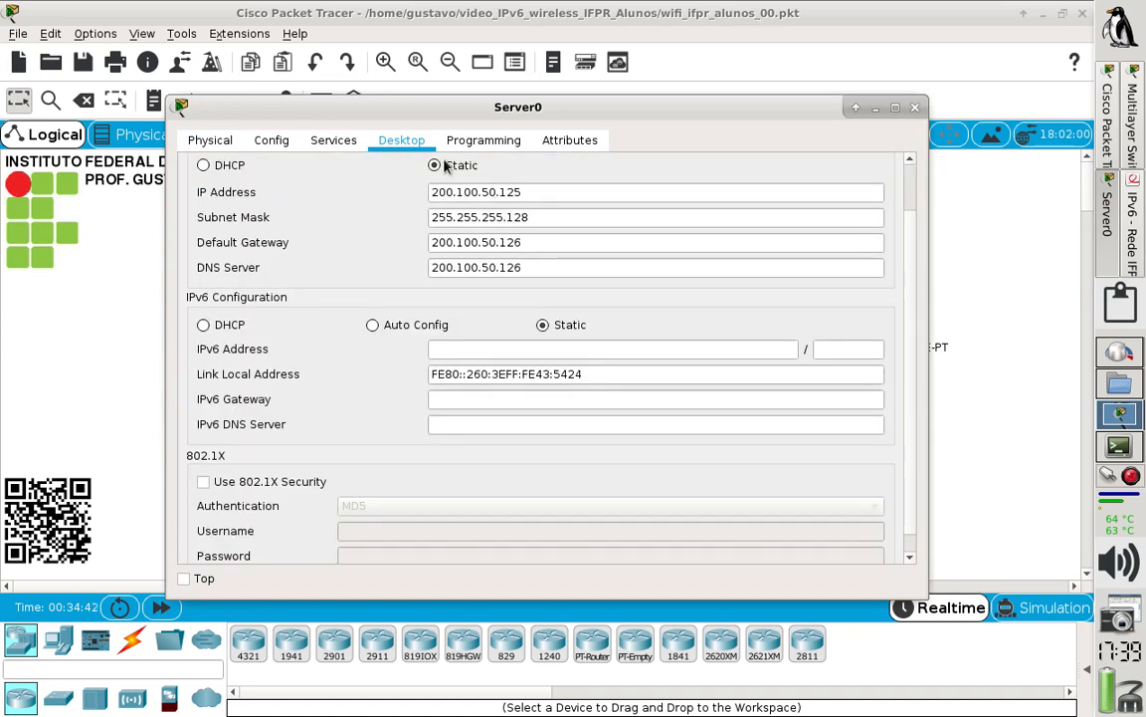
pyautogui.scroll(2, 817, 248)
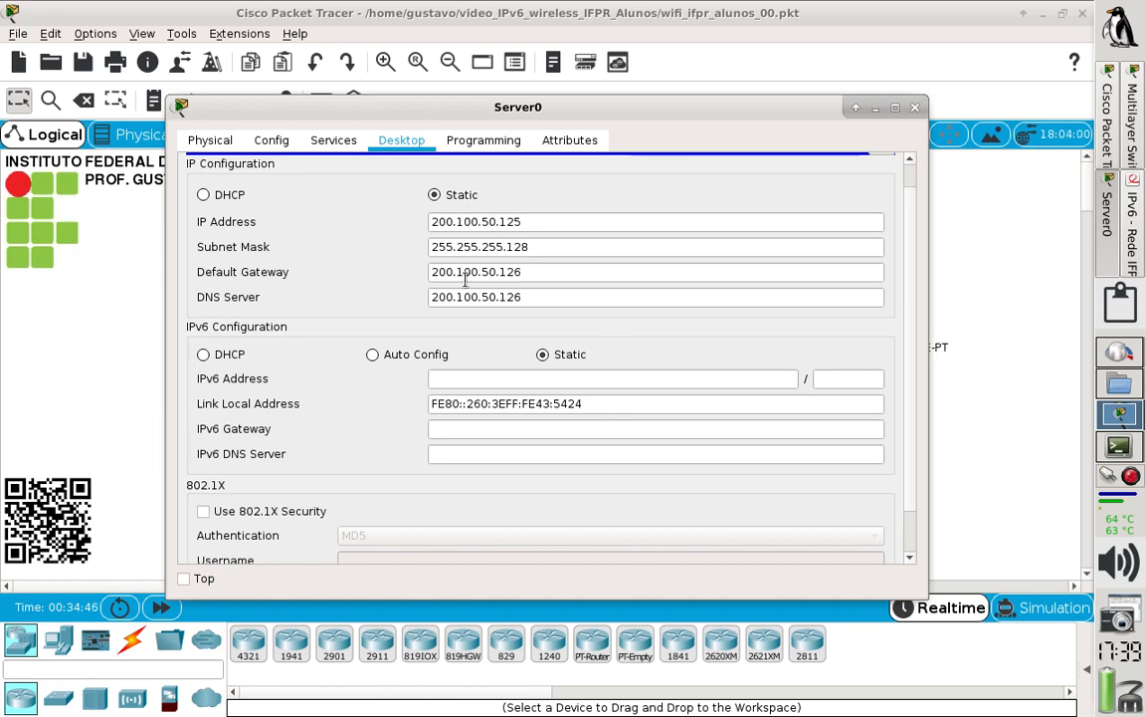
pyautogui.click(457, 380)
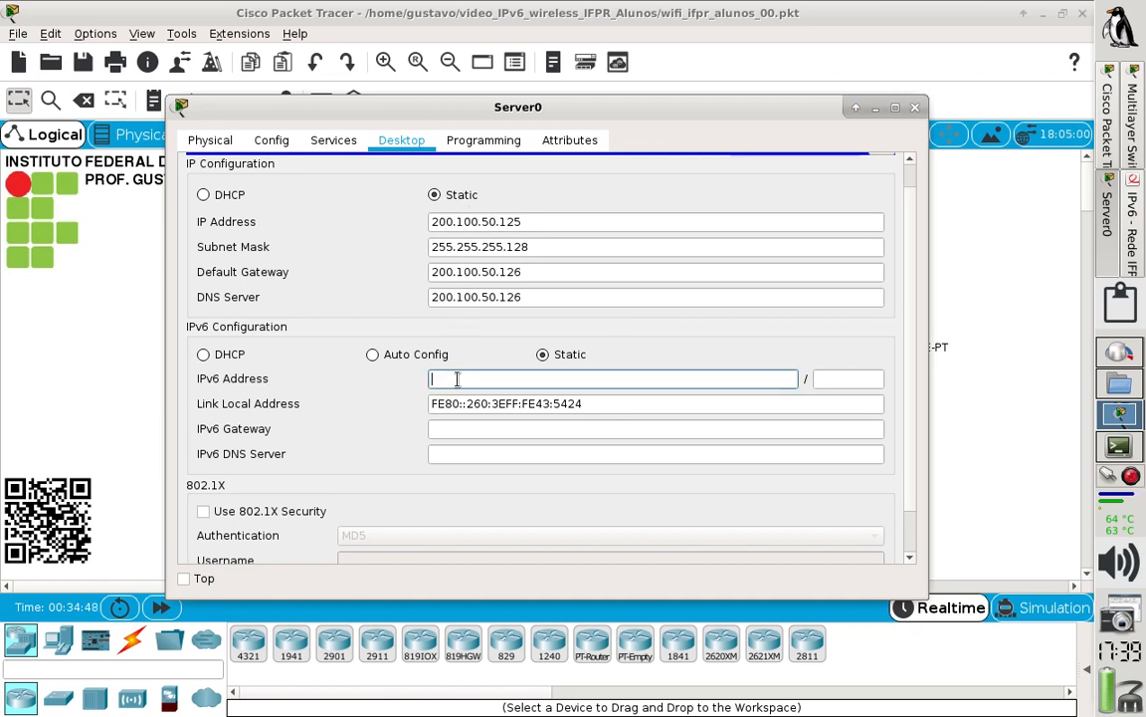
pyautogui.write('2001:db8:ca')
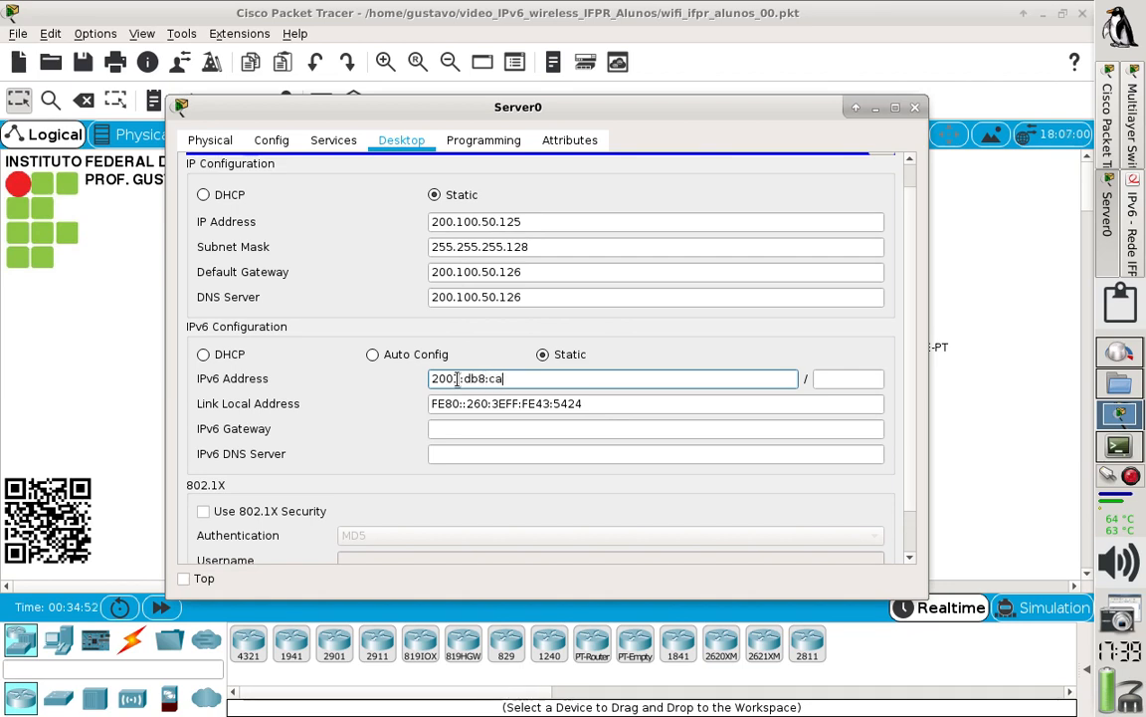
pyautogui.write('fe:1000::2')
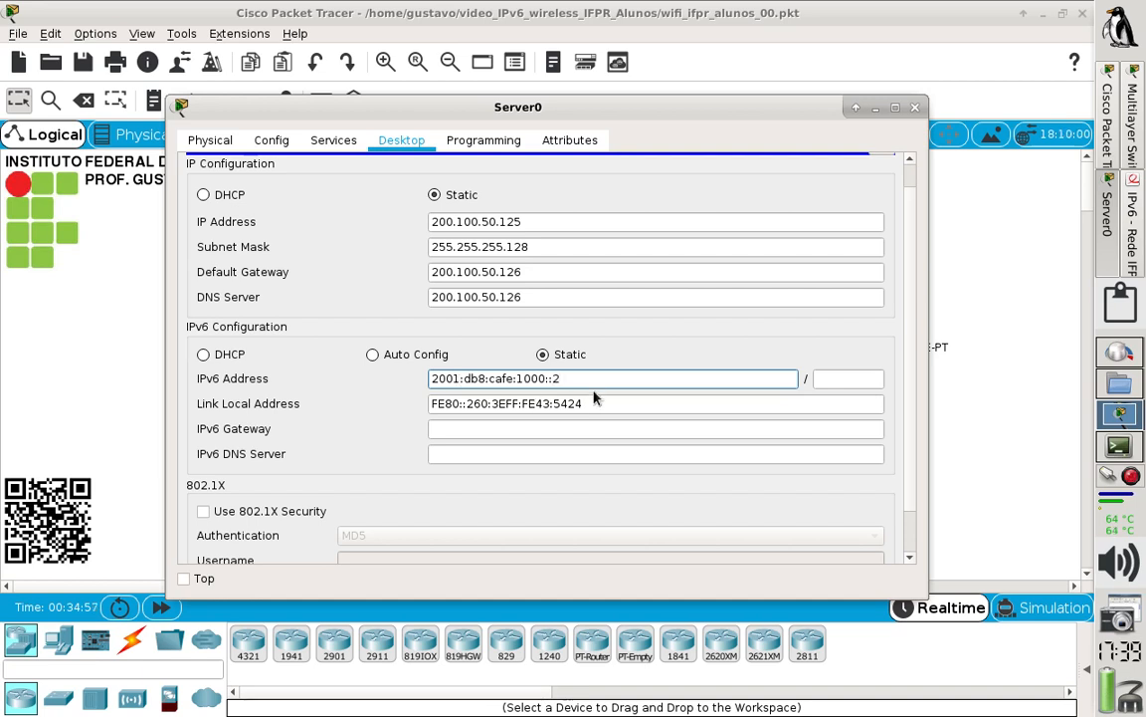
pyautogui.moveTo(568, 378); pyautogui.dragTo(432, 366)
pyautogui.hotkey('ctrl', 'c')
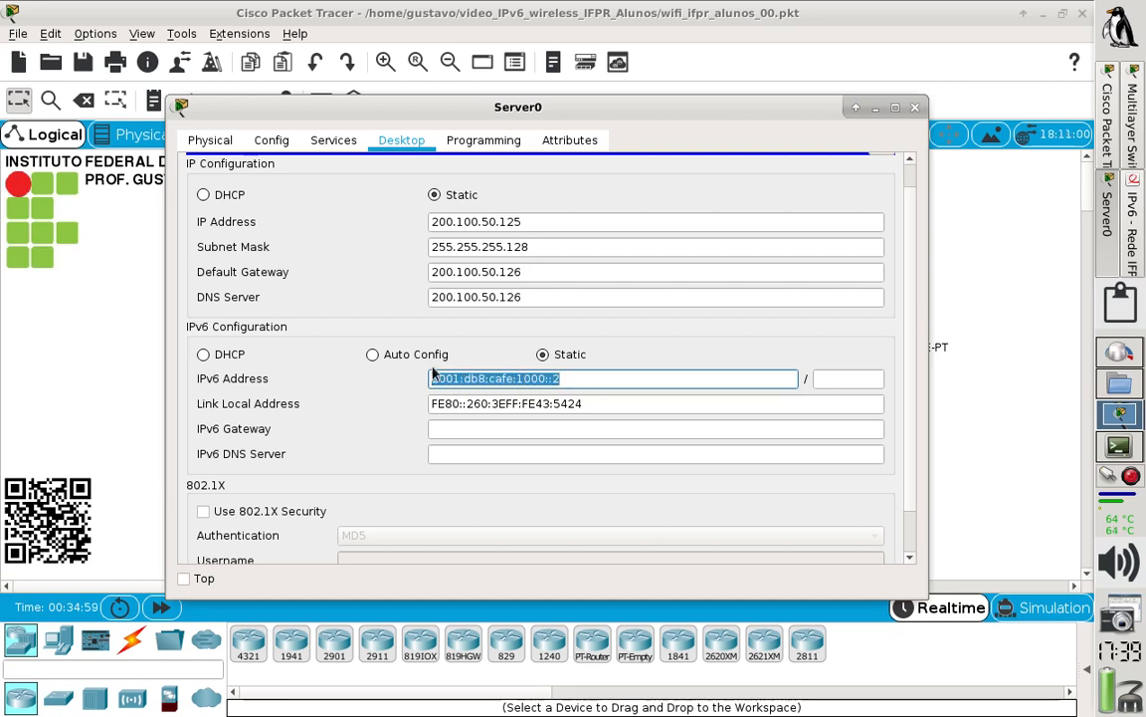
pyautogui.click(836, 376)
pyautogui.write('64')
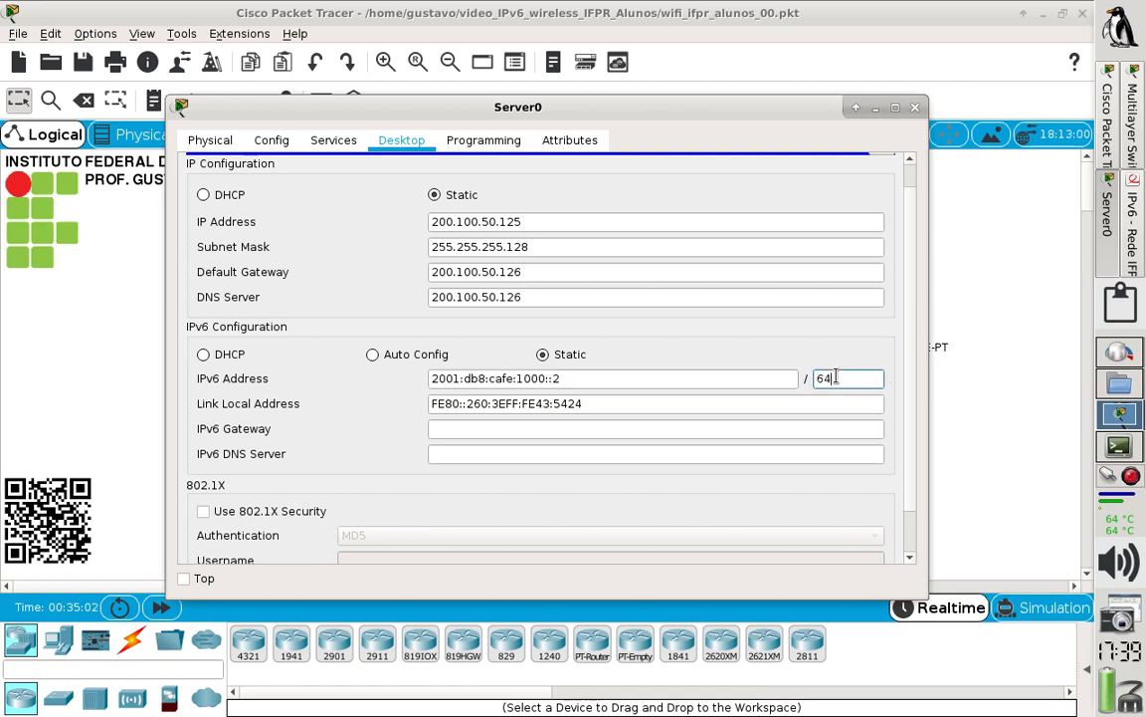
# Step: Set both the IPv6 gateway and the IPv6 DNS server of Server0 to 2001:db8:cafe:1000::1 and close the IP configuration
pyautogui.click(596, 428)
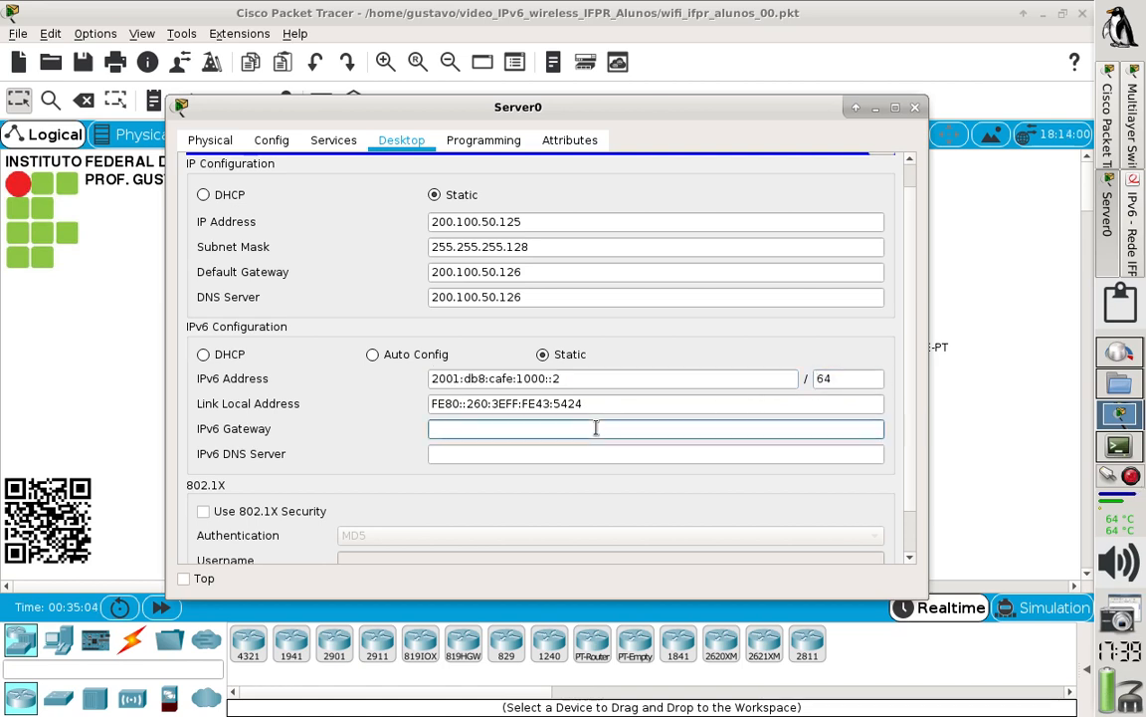
pyautogui.hotkey('ctrl', 'v')
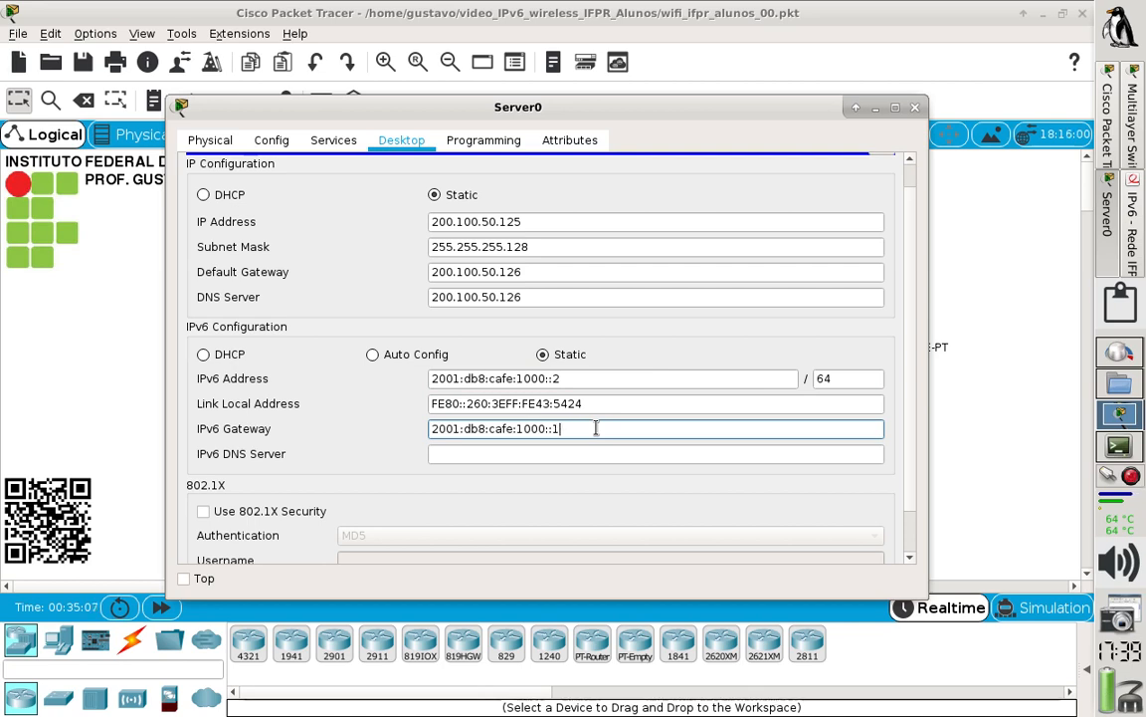
pyautogui.moveTo(596, 428); pyautogui.dragTo(412, 426)
pyautogui.click(552, 453)
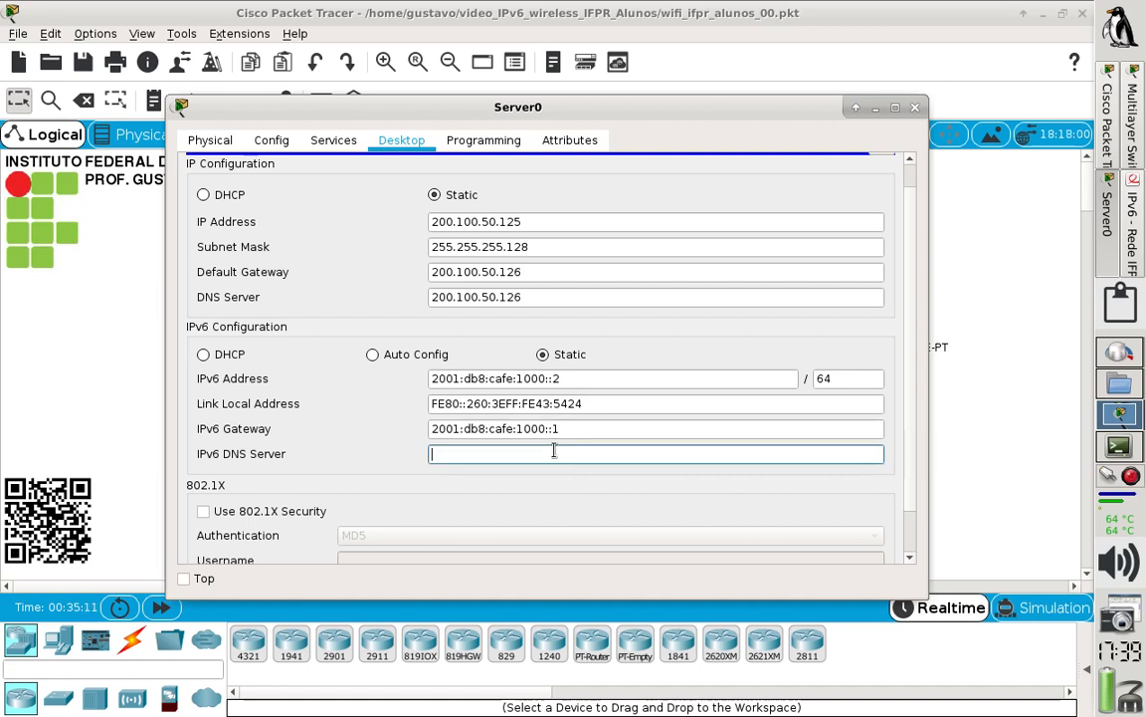
pyautogui.hotkey('ctrl', 'v')
pyautogui.press('BackSpace')
pyautogui.write('1')
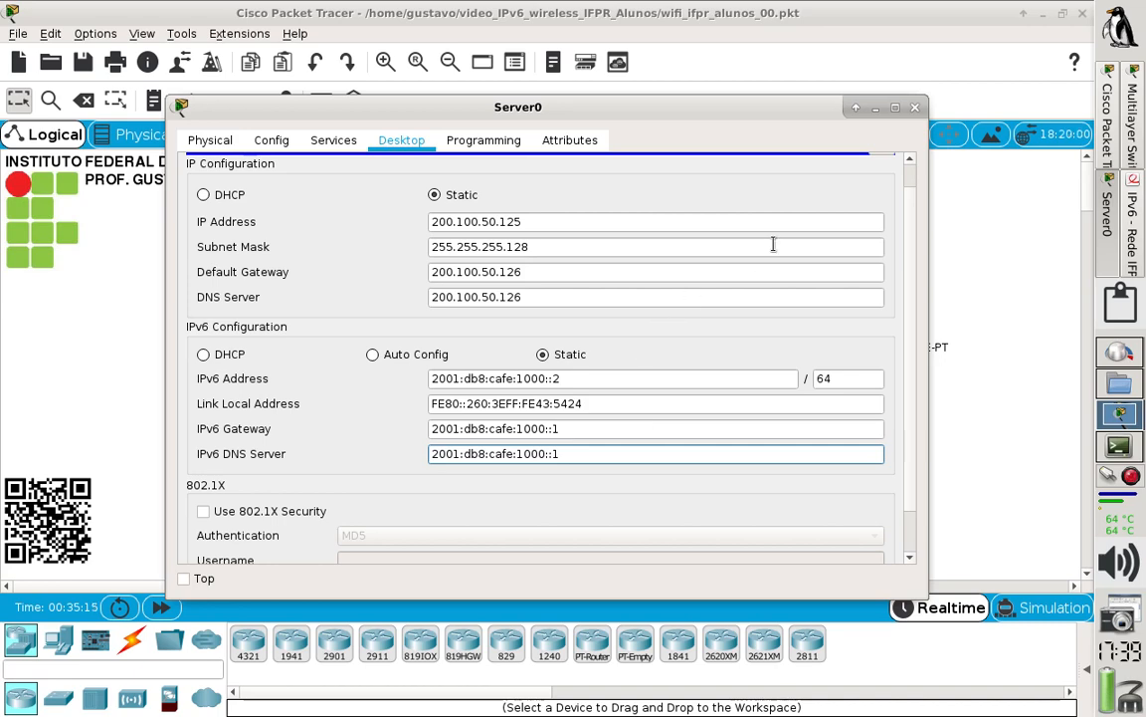
pyautogui.scroll(1, 823, 201)
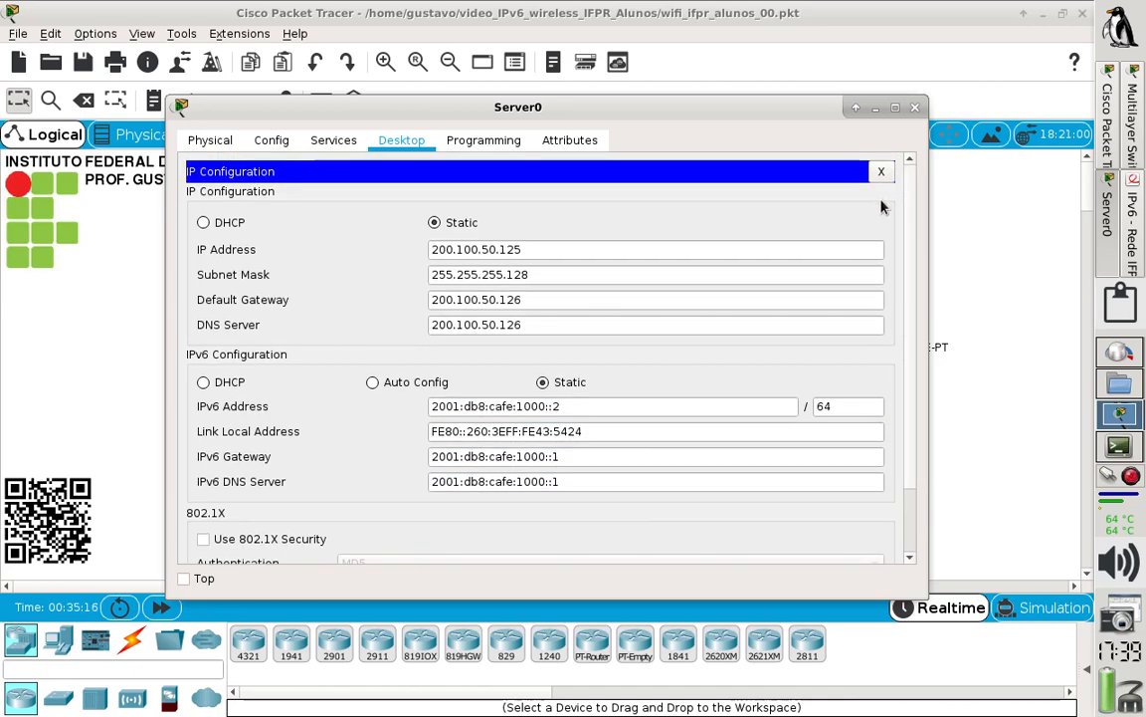
pyautogui.click(881, 174)
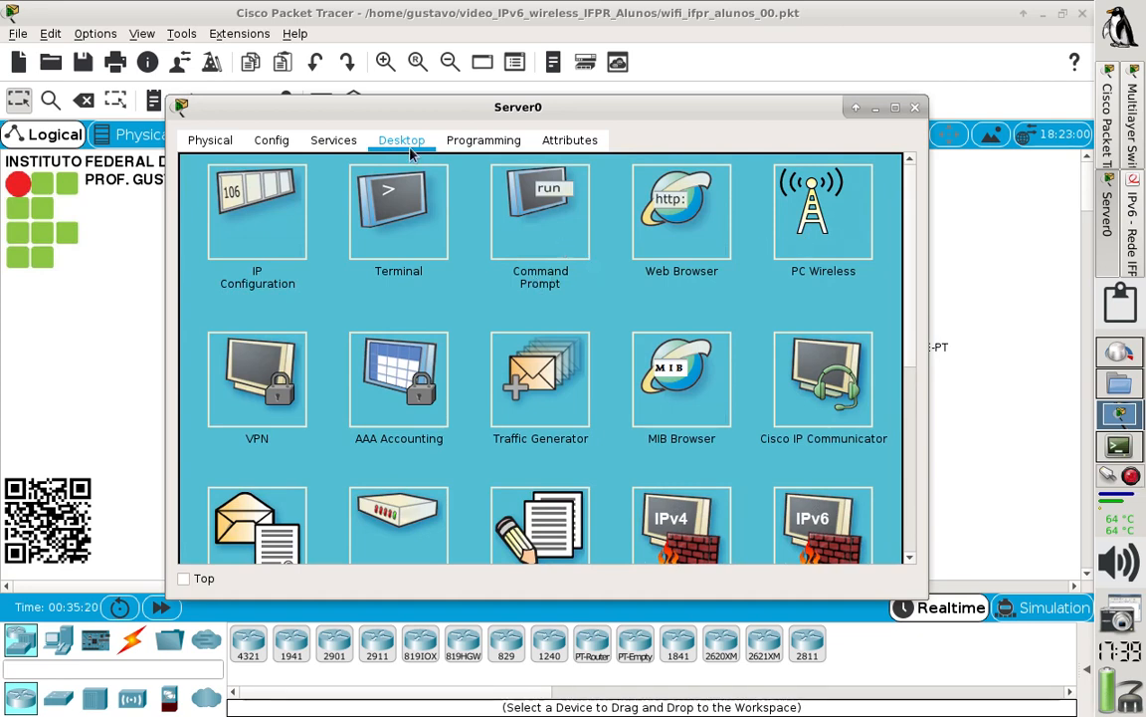
# Step: Ping the gateway 2001:db8:cafe:1000::1 from Server0's command prompt and close the prompt
pyautogui.click(477, 189)
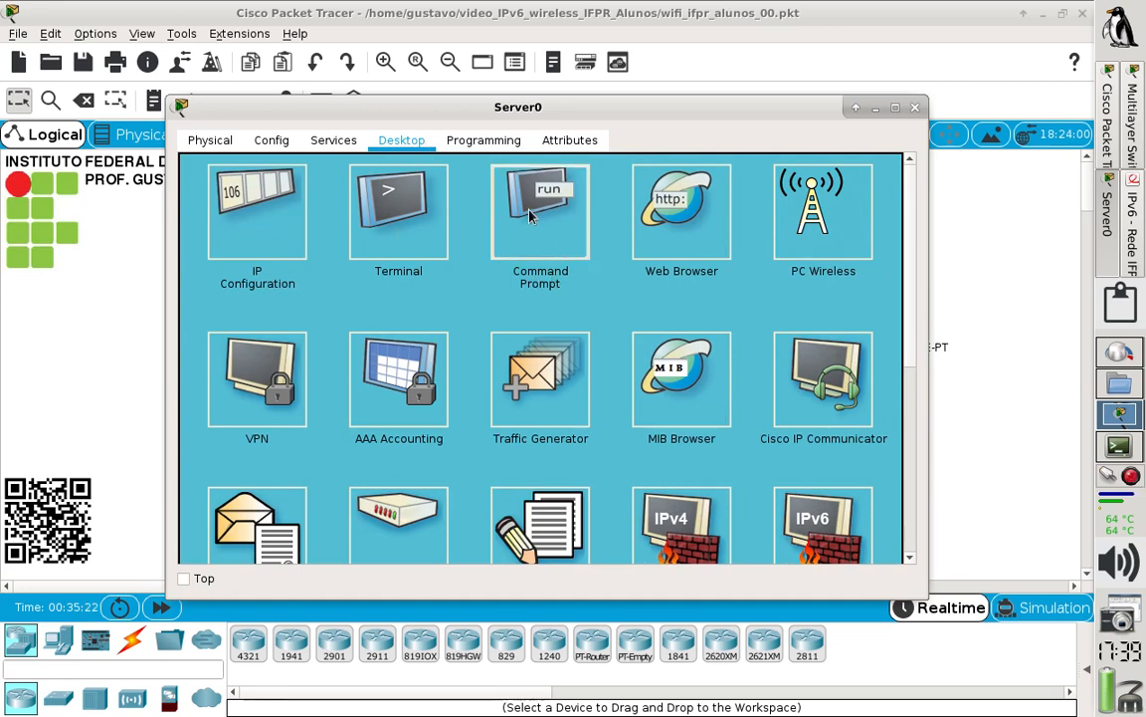
pyautogui.write('ping ')
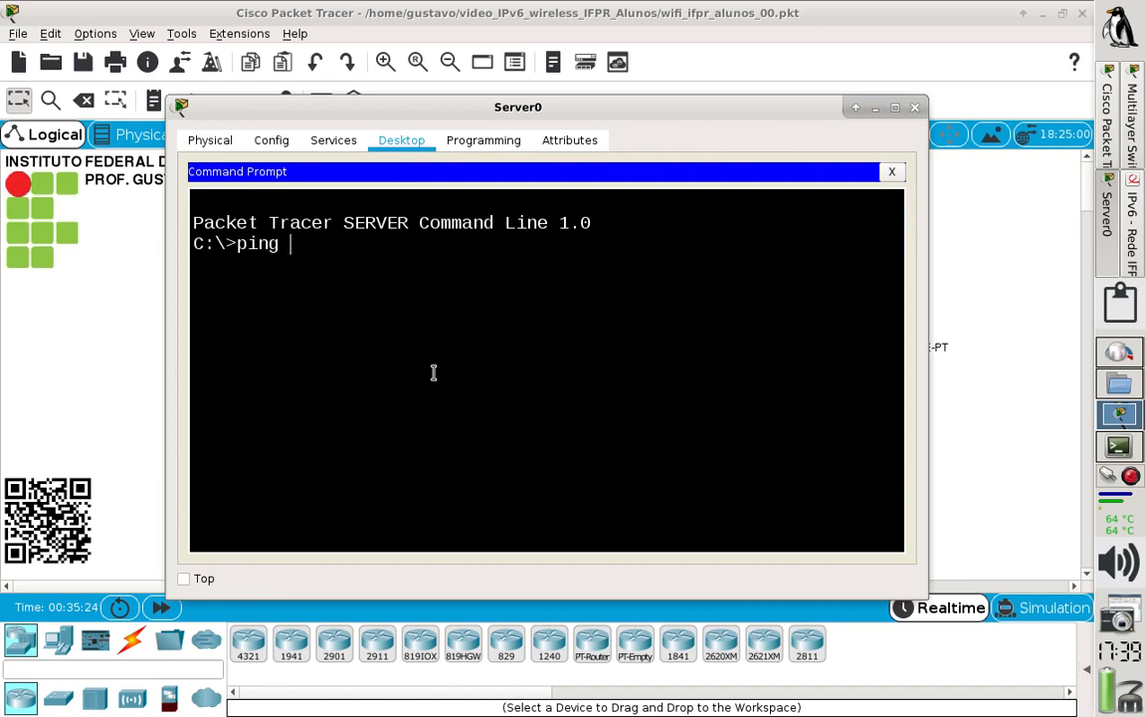
pyautogui.write('2001:db8:')
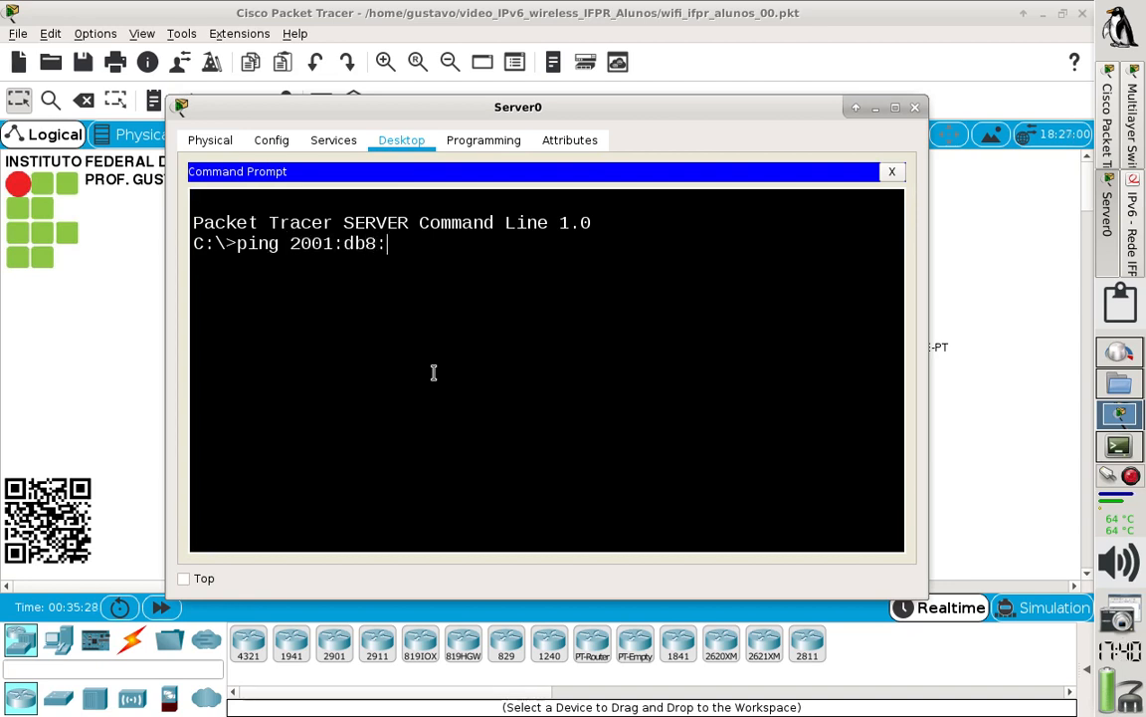
pyautogui.write('cafe:1000::1')
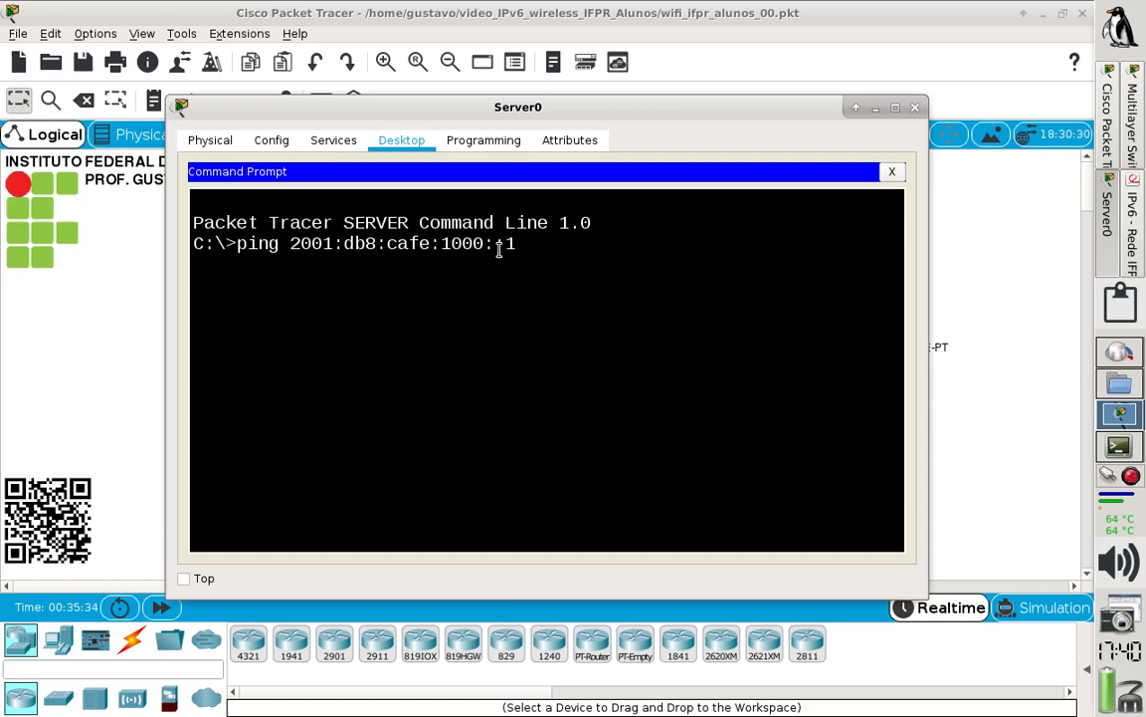
pyautogui.press('Return')
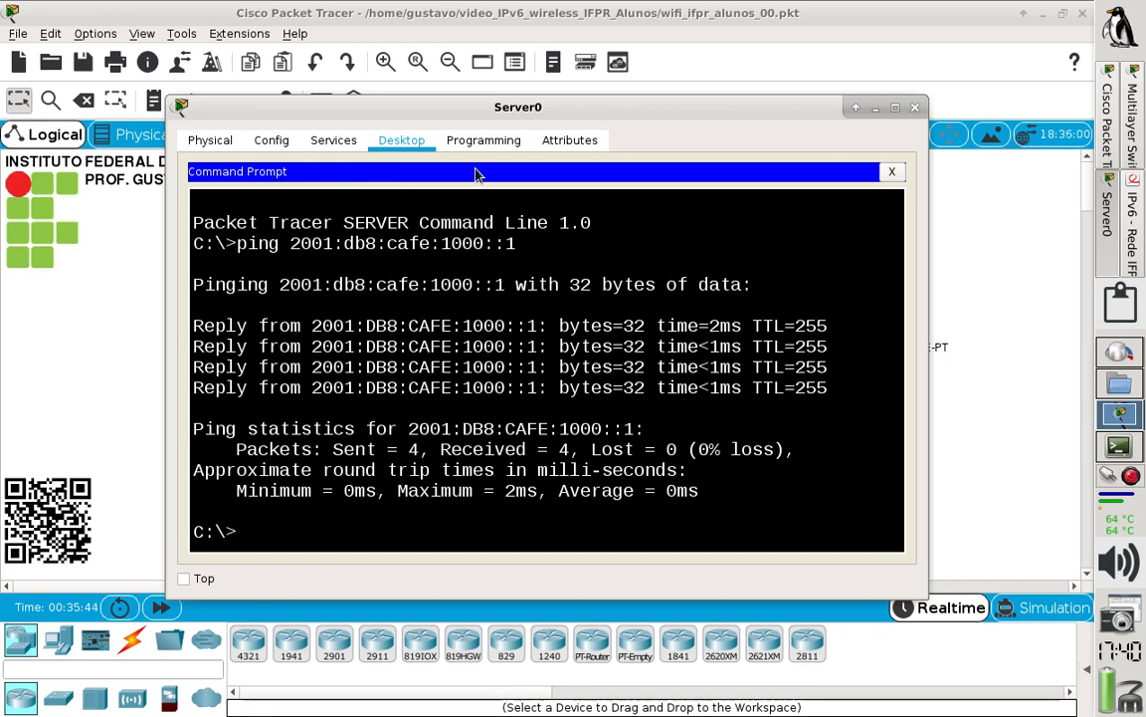
pyautogui.click(892, 172)
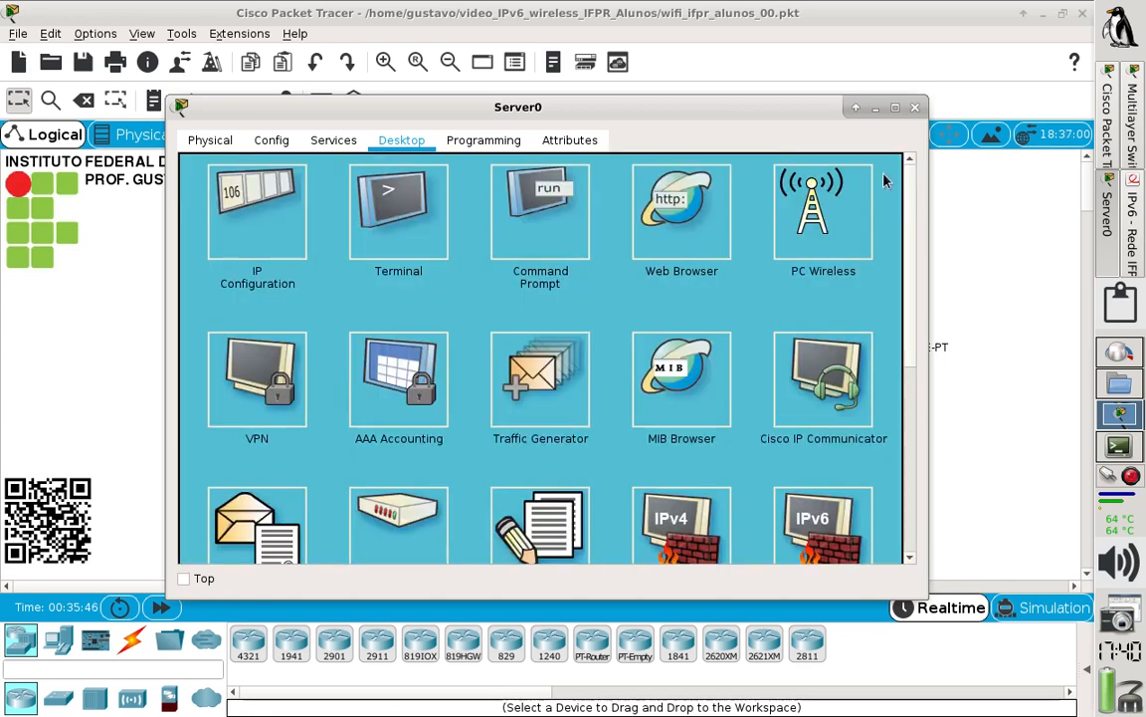
# Step: Open Server0's DHCPv6 service settings and maximize the server window
pyautogui.click(334, 142)
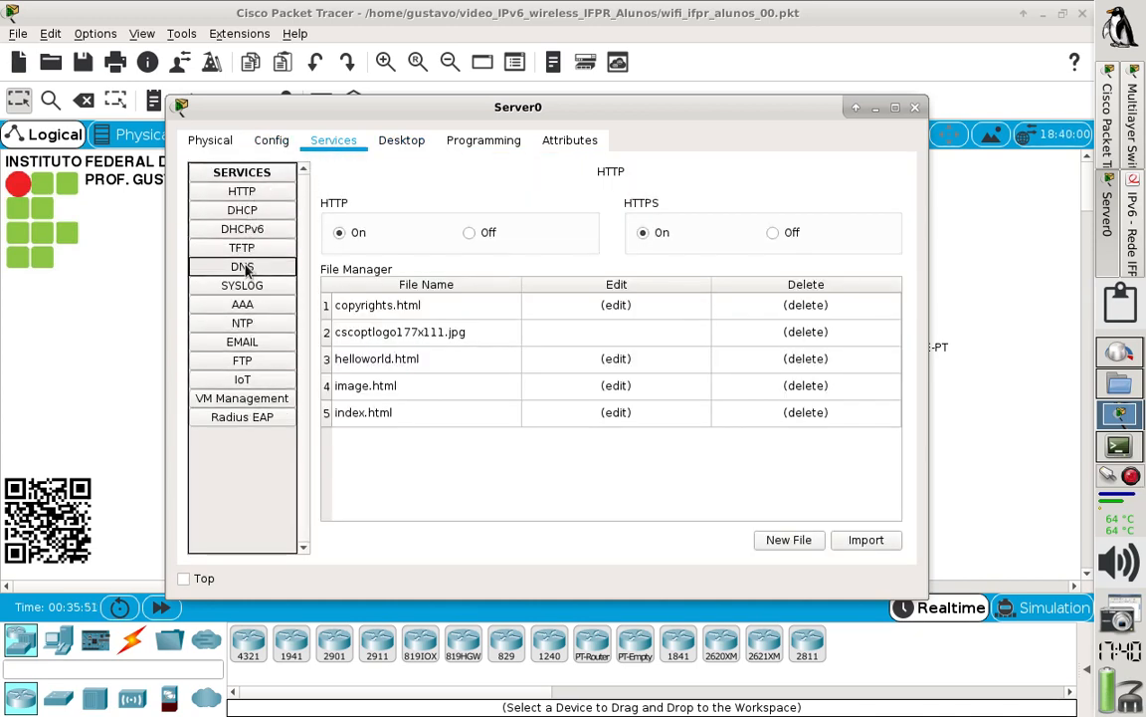
pyautogui.click(254, 211)
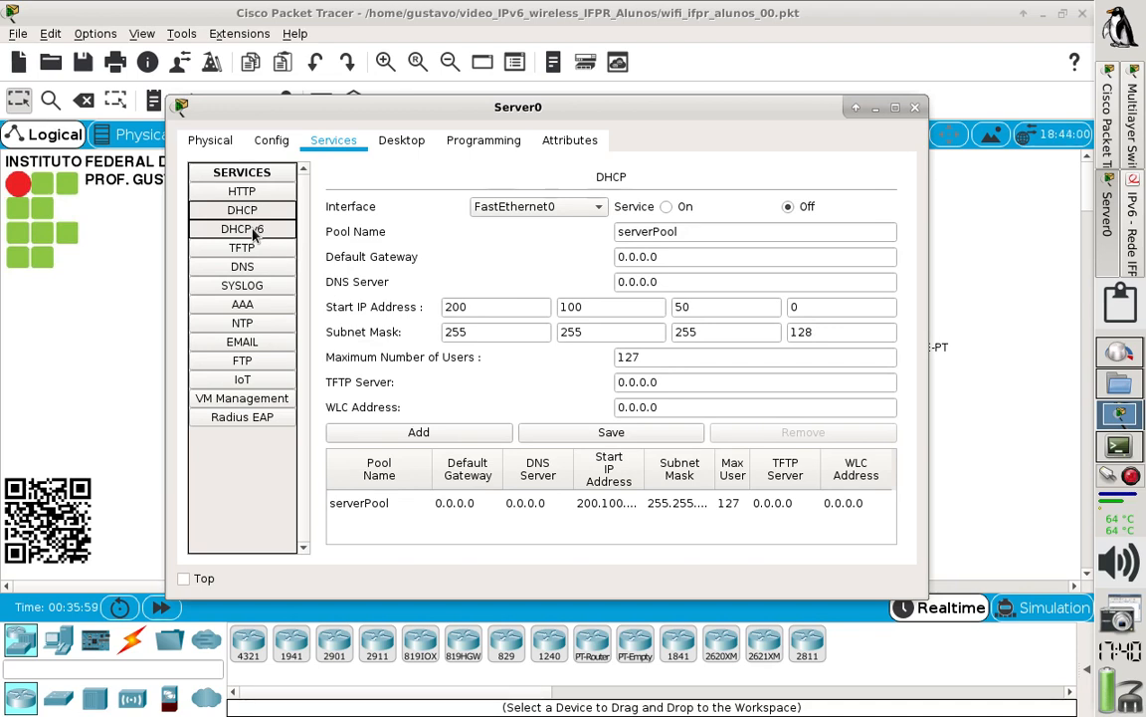
pyautogui.click(254, 230)
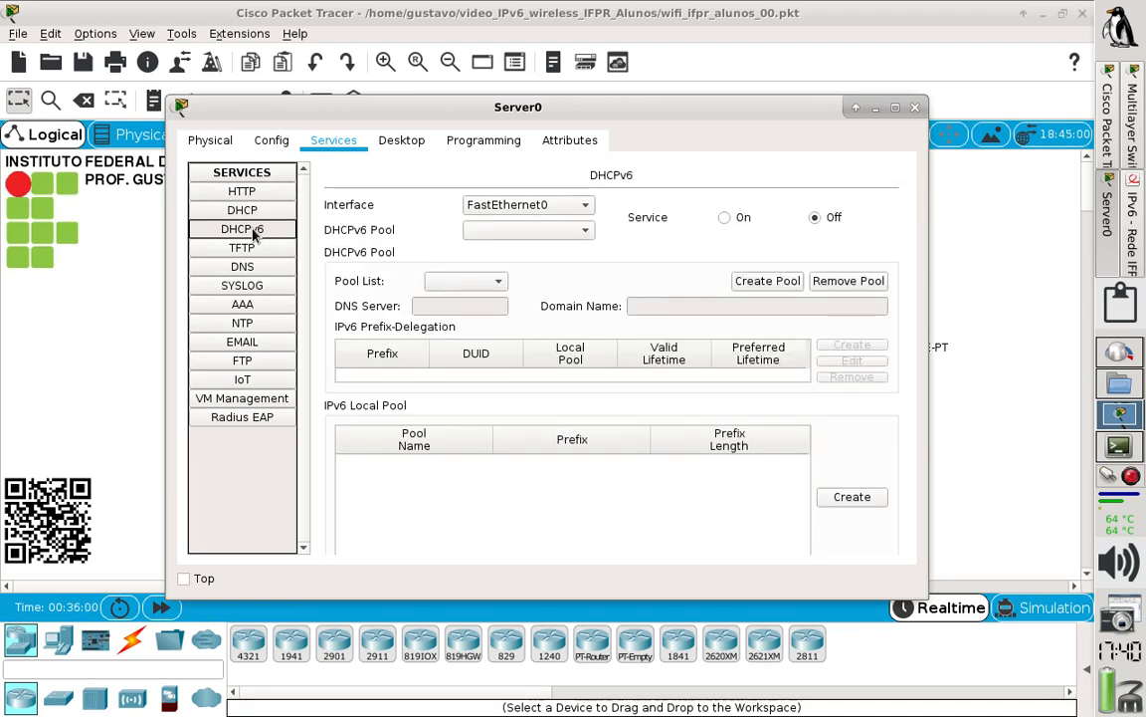
pyautogui.click(894, 108)
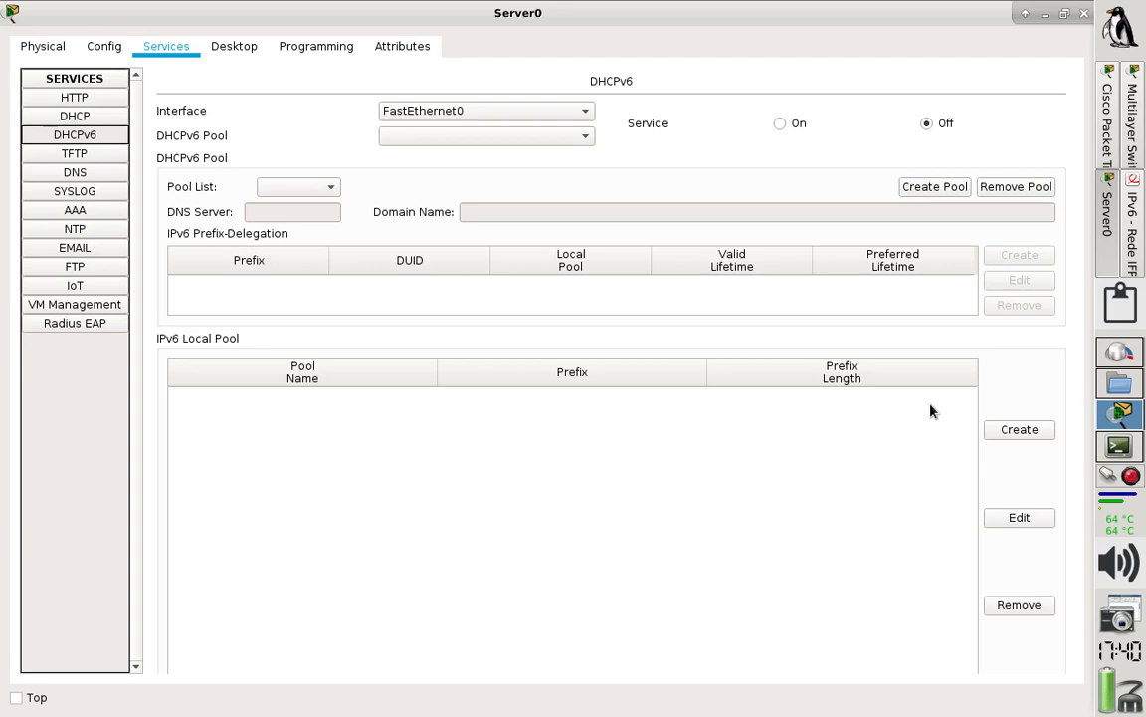
# Step: Start a new IPv6 local pool in the DHCPv6 service and name it WIFI_AP01
pyautogui.click(1005, 431)
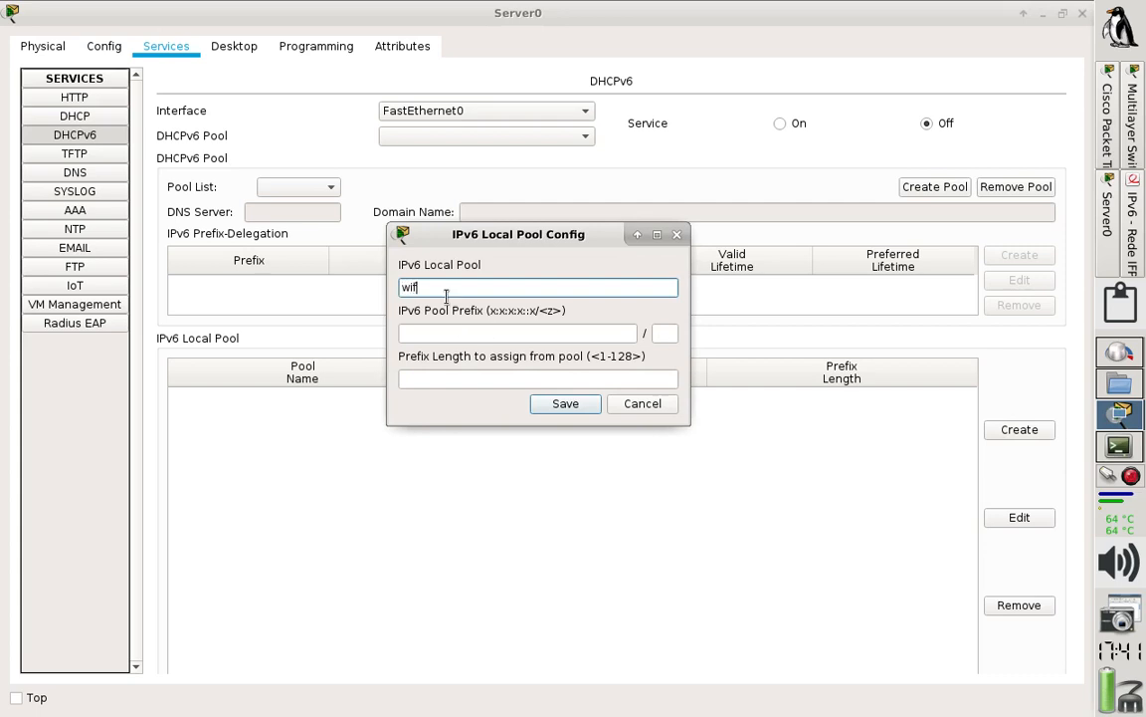
pyautogui.press('BackSpace')
pyautogui.press('BackSpace')
pyautogui.write('W')
pyautogui.write('IFIA')
pyautogui.write('_')
pyautogui.doubleClick(501, 287)
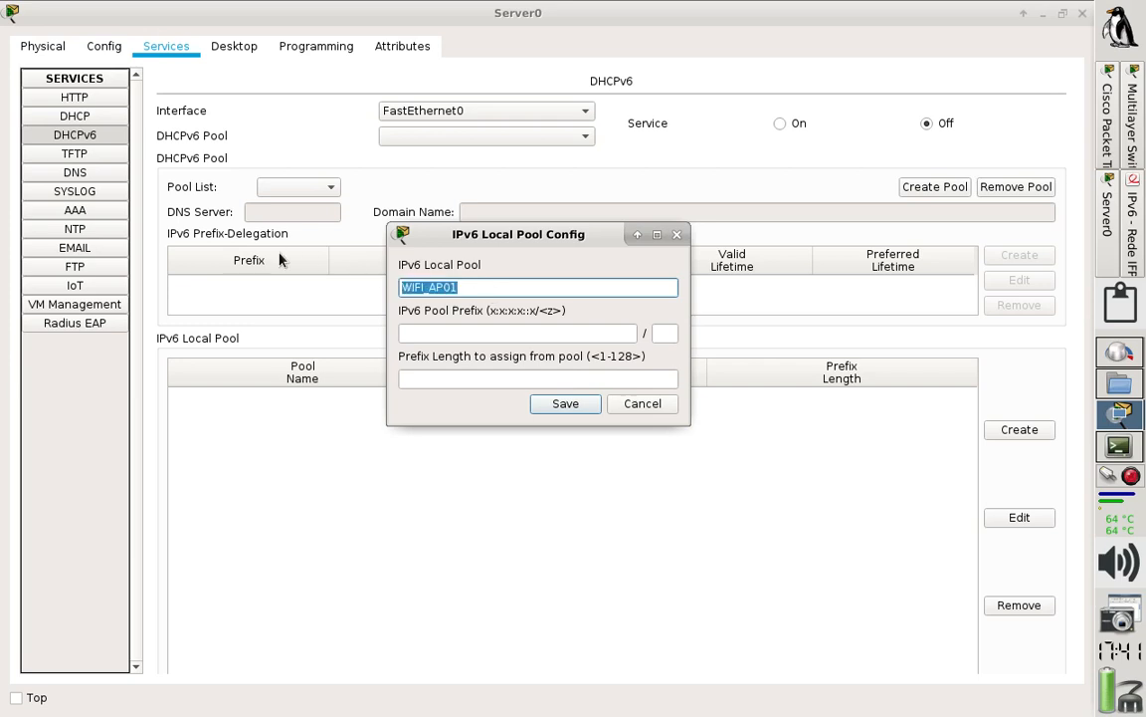
# Step: Set the new pool's prefix to 2001:db8:cafe:1000::/64 and the prefix length to assign to 64, and save the pool
pyautogui.click(516, 333)
pyautogui.write('2001:')
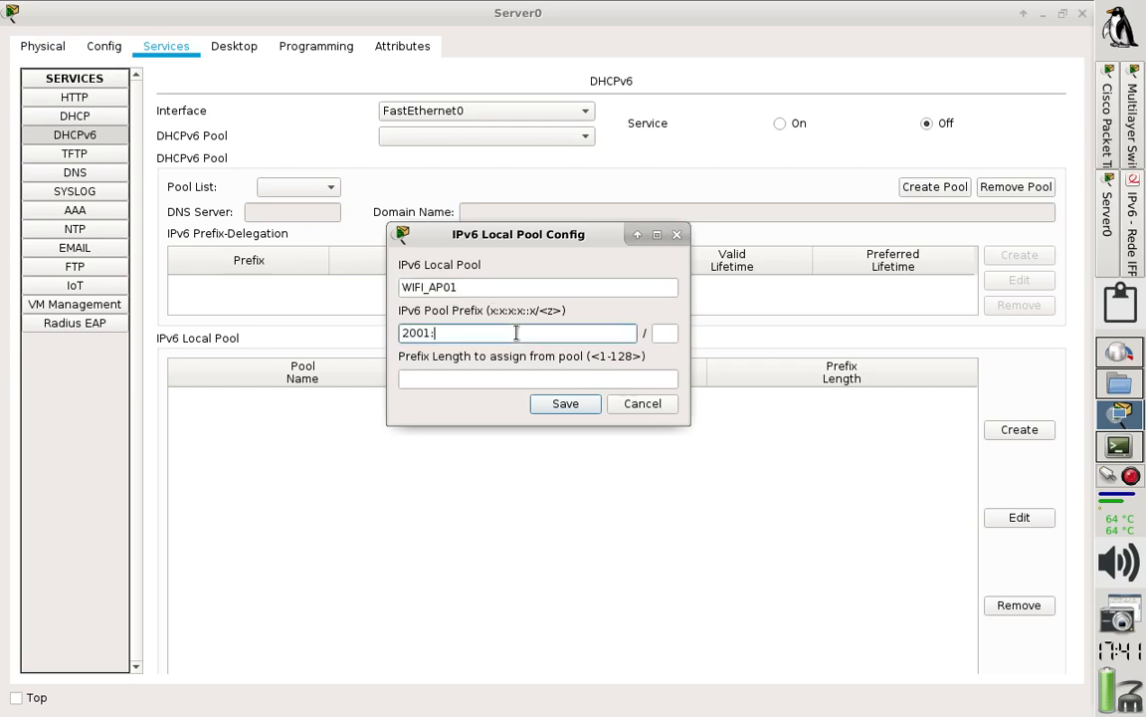
pyautogui.write('db8:cafe:1000::')
pyautogui.click(675, 332)
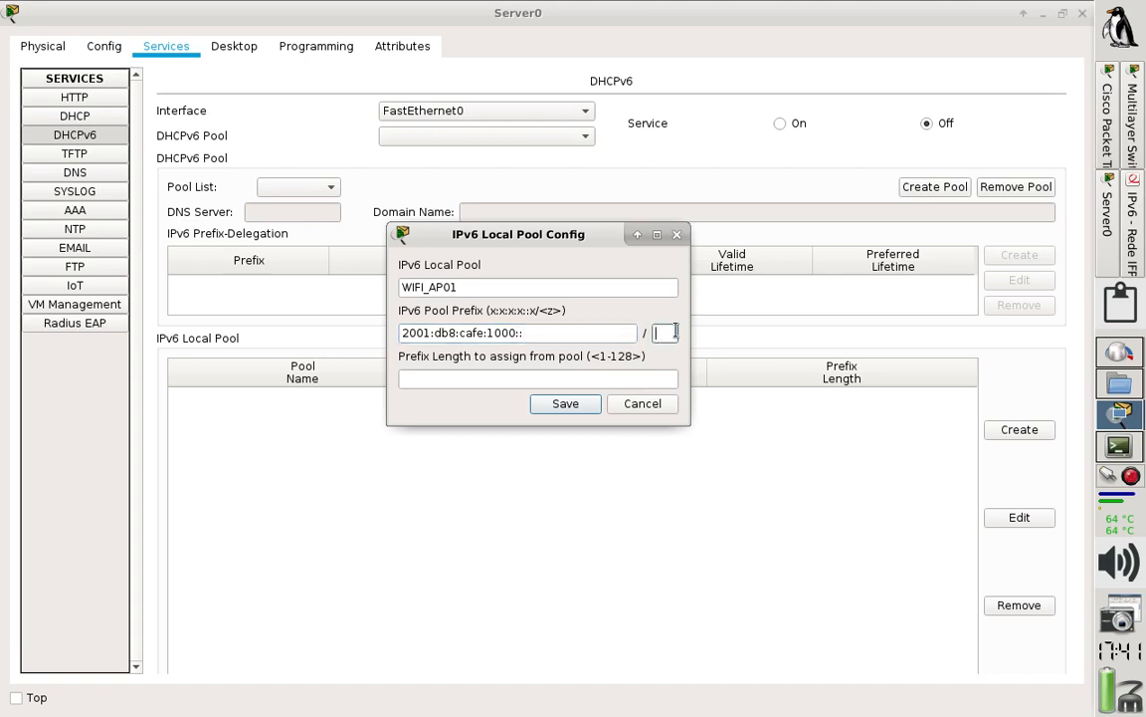
pyautogui.write('64')
pyautogui.click(514, 379)
pyautogui.write('64')
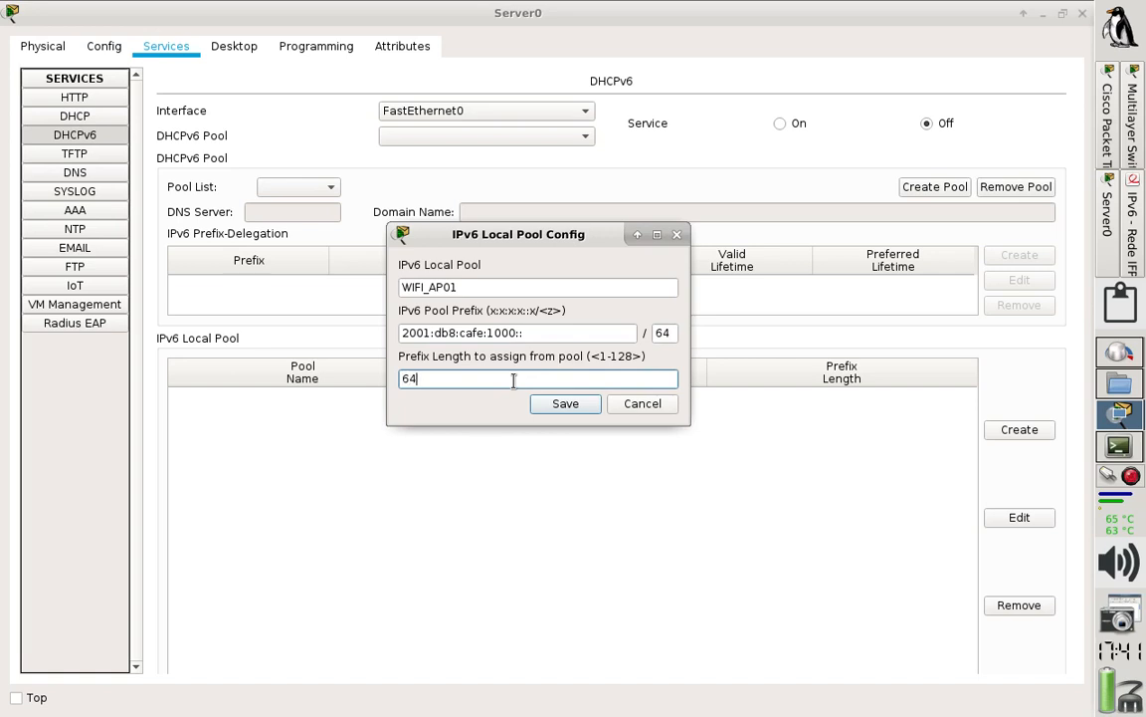
pyautogui.click(565, 403)
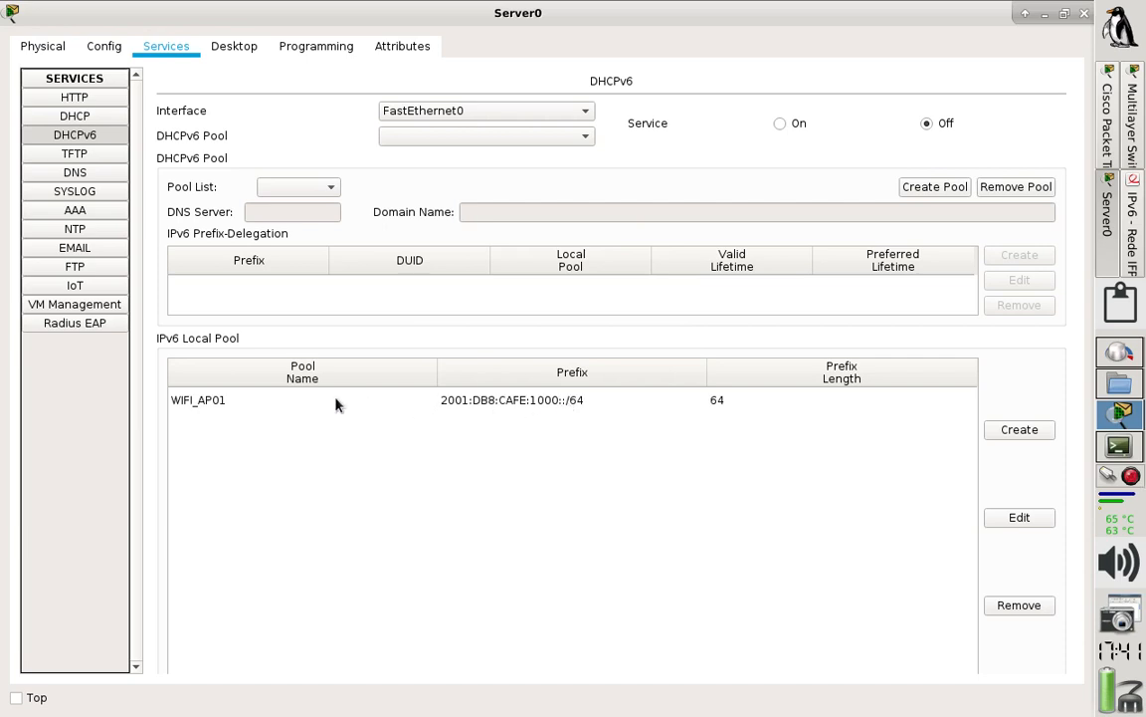
# Step: Reopen the WIFI_AP01 local pool configuration to review its prefix and length, and save it without edits
pyautogui.click(213, 407)
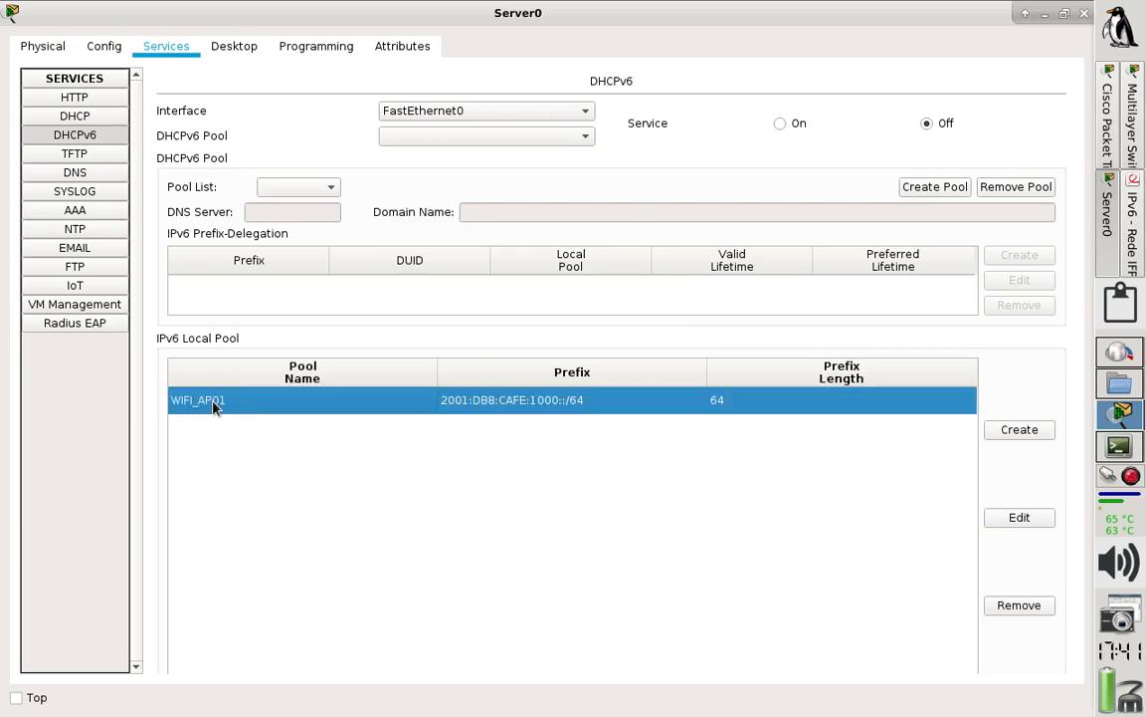
pyautogui.click(1017, 518)
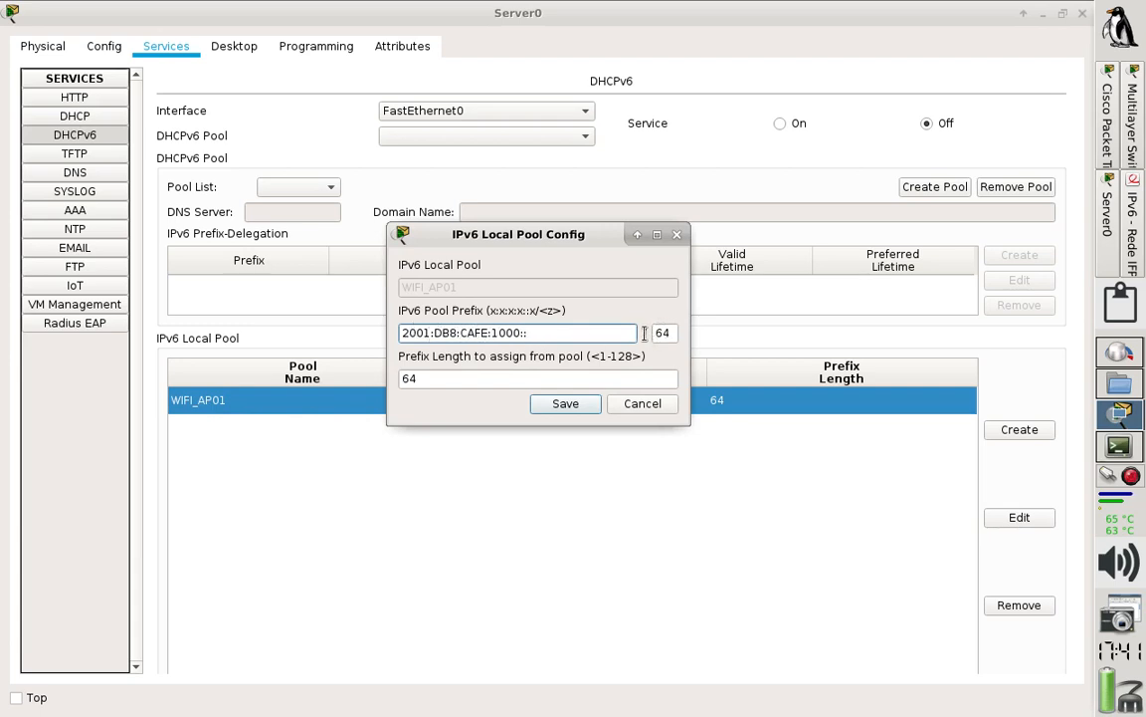
pyautogui.click(565, 403)
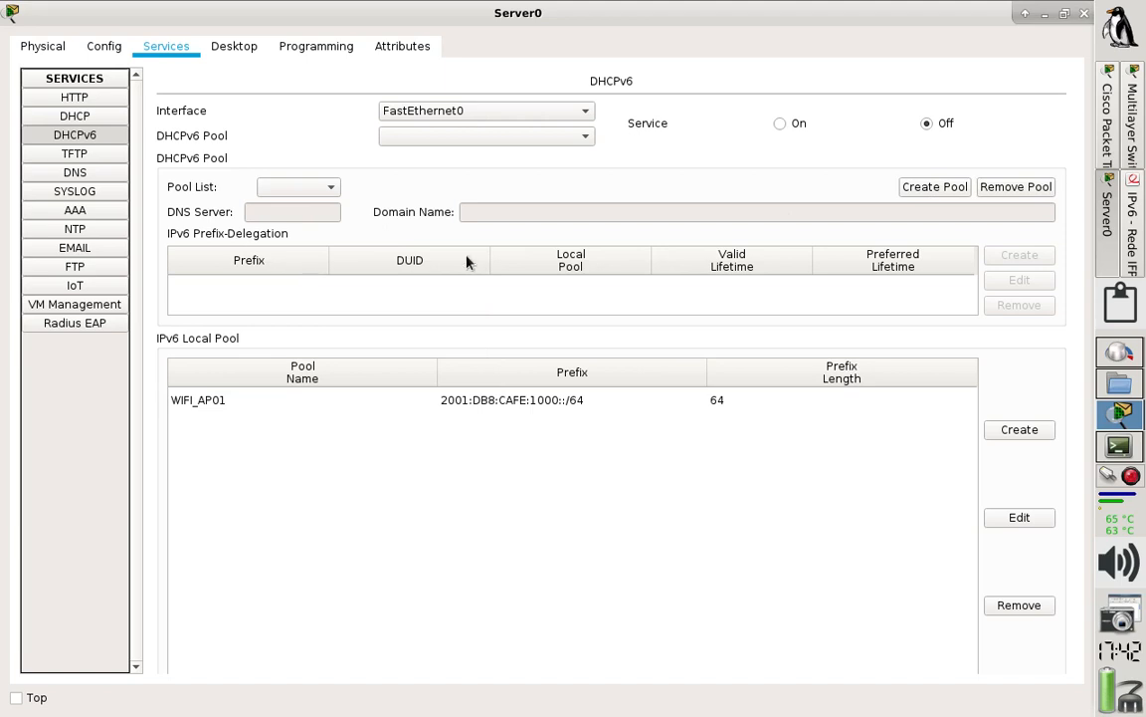
# Step: Start a DHCPv6 pool named WIFI_AP01 with DNS server 2001:db8:cafe:1000::1 and domain name labtelecom
pyautogui.click(931, 187)
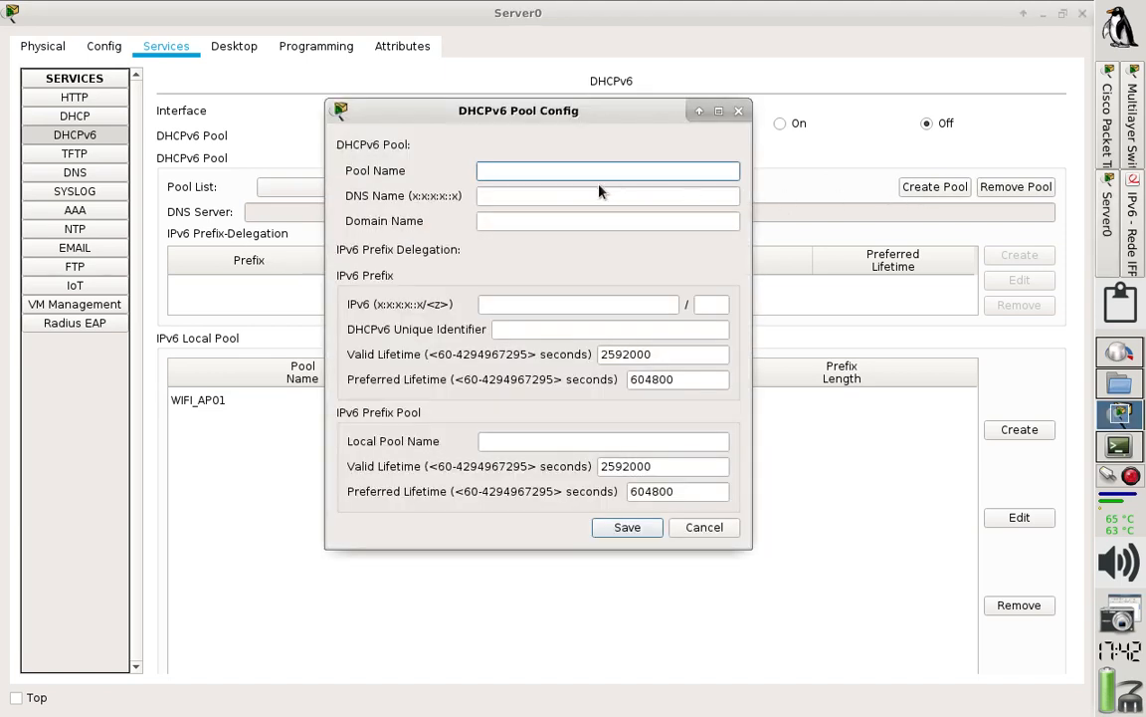
pyautogui.write('WIFI_AP01')
pyautogui.click(576, 195)
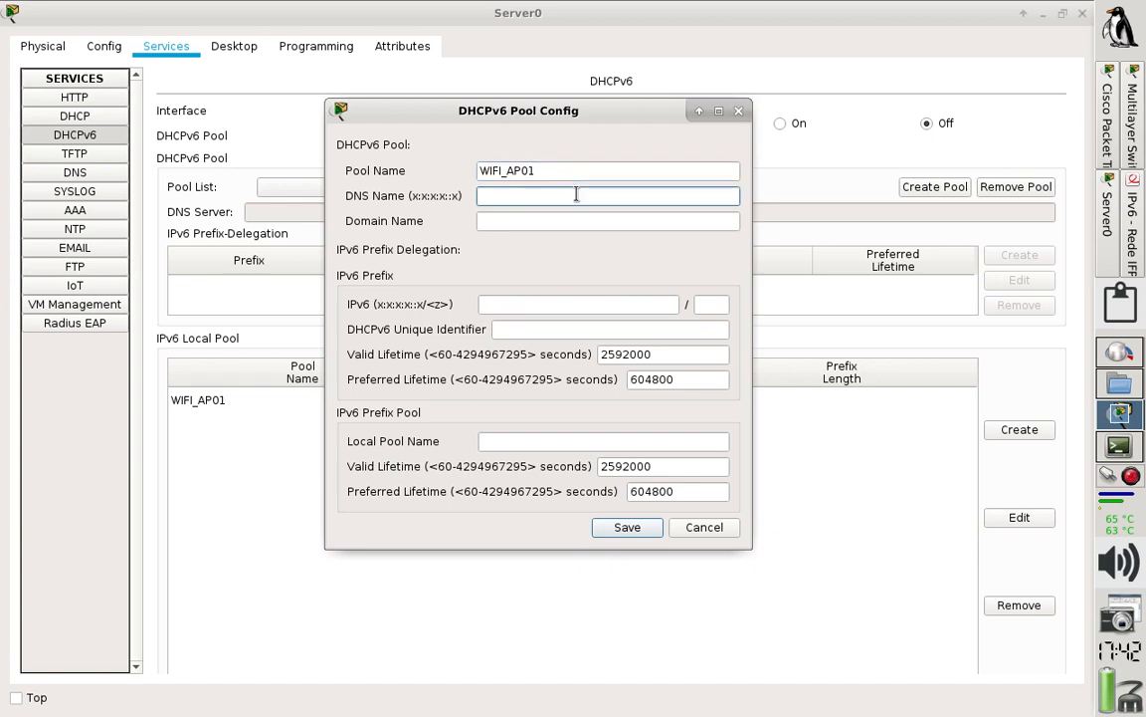
pyautogui.write('2001:db8:cafe:1000::1')
pyautogui.click(572, 215)
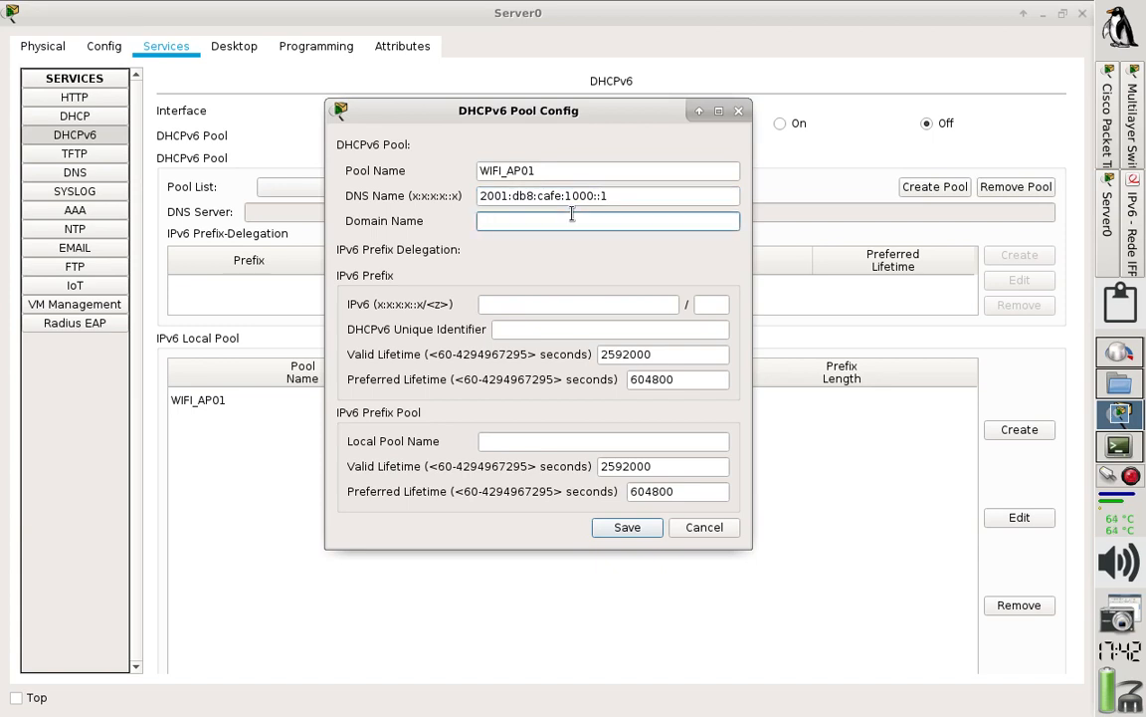
pyautogui.write('labtelecom')
# Step: Link the pool to local pool WIFI_AP01 and set its delegated IPv6 prefix to 2001:db8:cafe:1000::/64
pyautogui.click(553, 442)
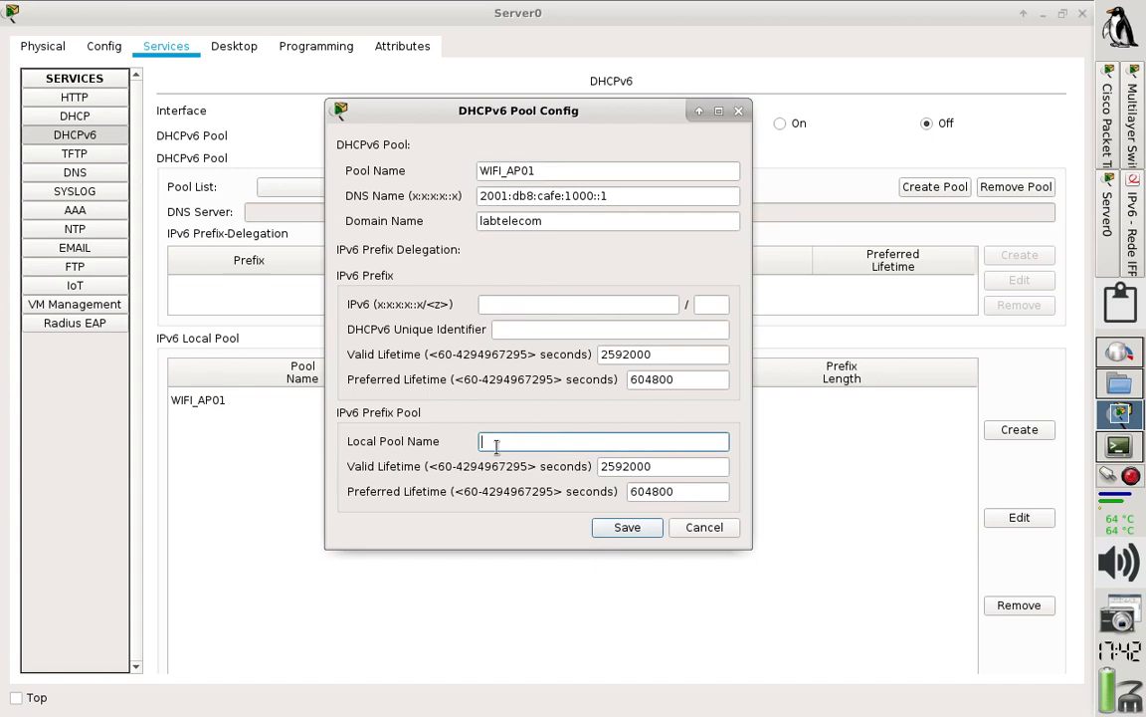
pyautogui.write('WIFI_AP01')
pyautogui.click(562, 304)
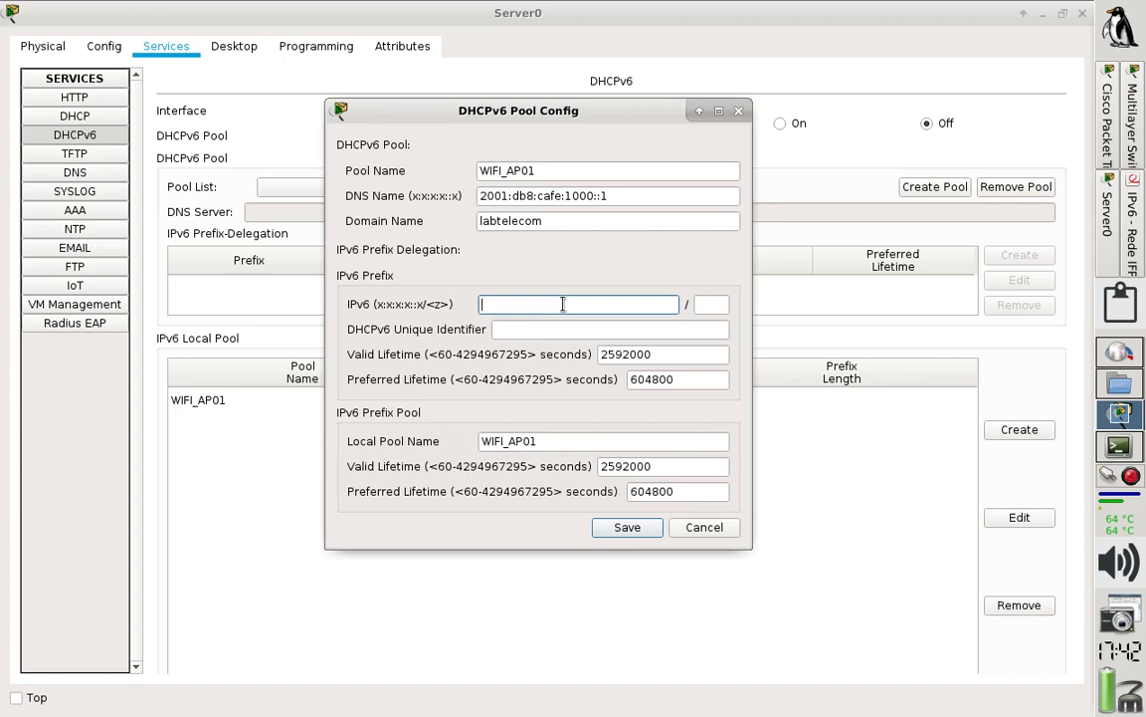
pyautogui.write('2001:db8:cafe:1000::')
pyautogui.press('Tab')
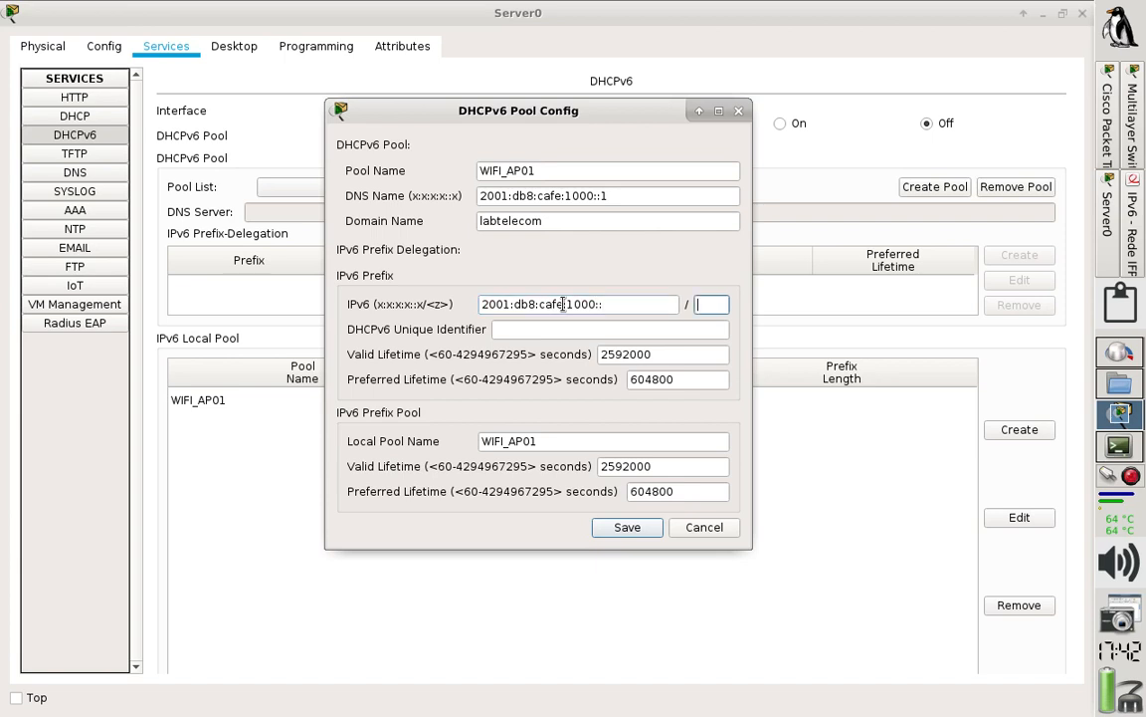
pyautogui.write('64')
# Step: Save the pool with DHCPv6 unique identifier 00, turn on Server0's DHCPv6 service and close the server window
pyautogui.click(535, 329)
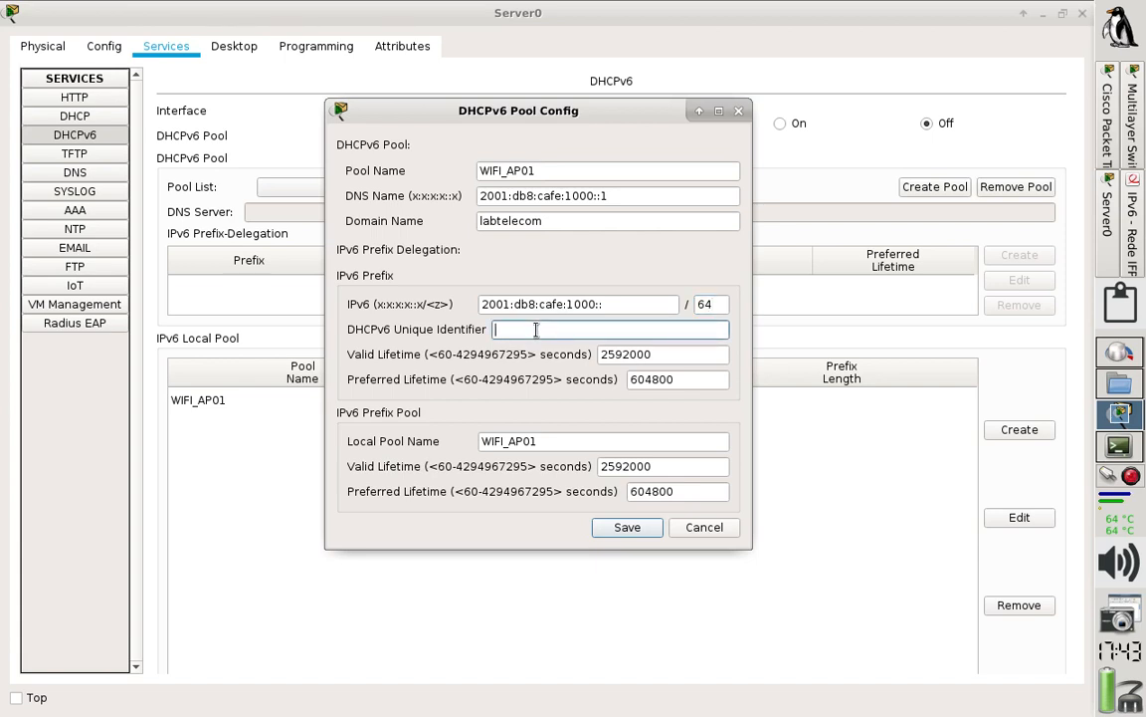
pyautogui.write('00')
pyautogui.click(629, 529)
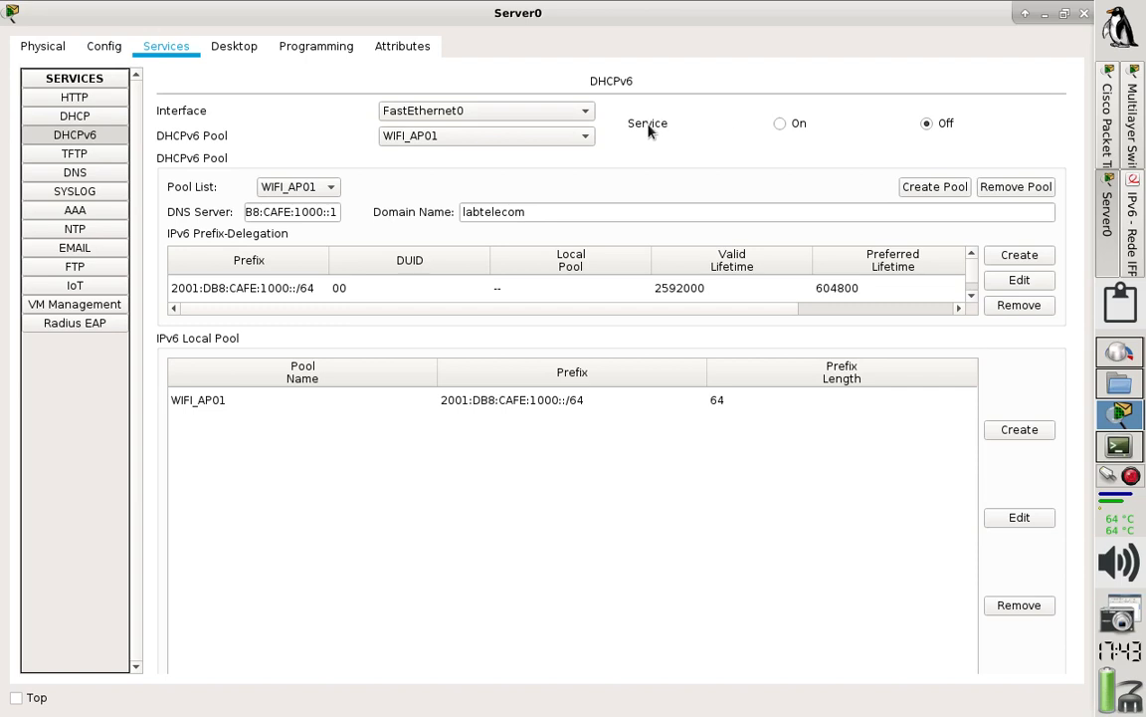
pyautogui.click(778, 124)
pyautogui.click(1083, 14)
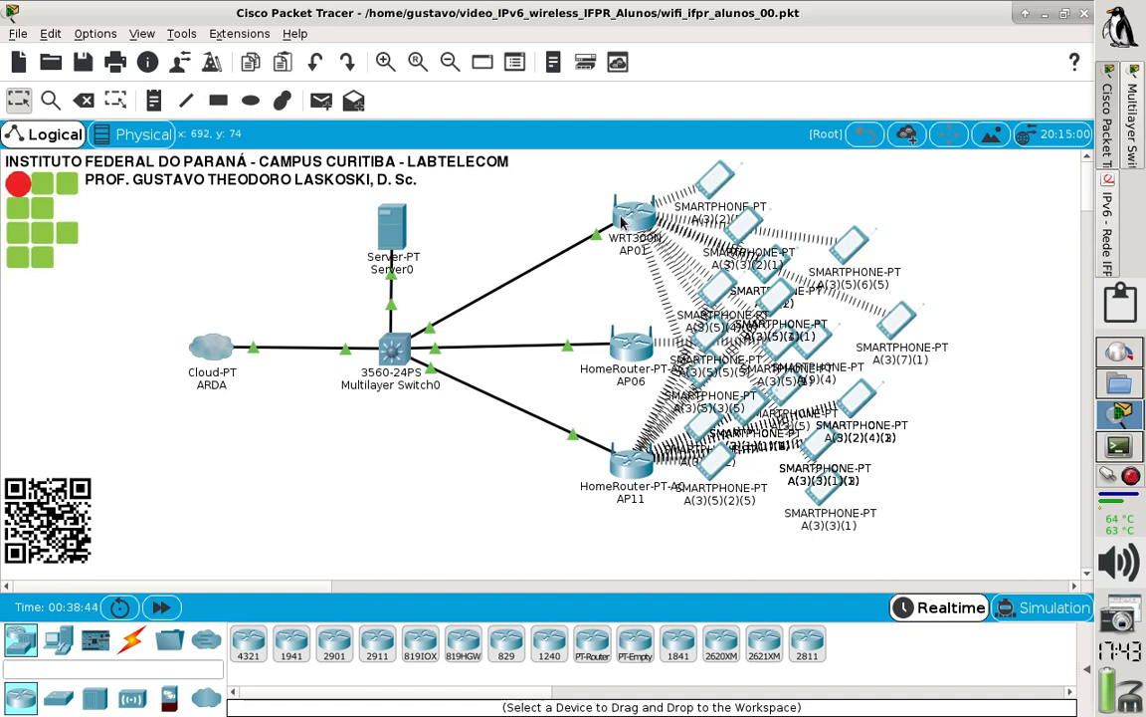
# Step: Request an IPv6 address for smartphone A(3)(2)(5) by switching its IPv6 configuration to Static and back to DHCP
pyautogui.click(718, 184)
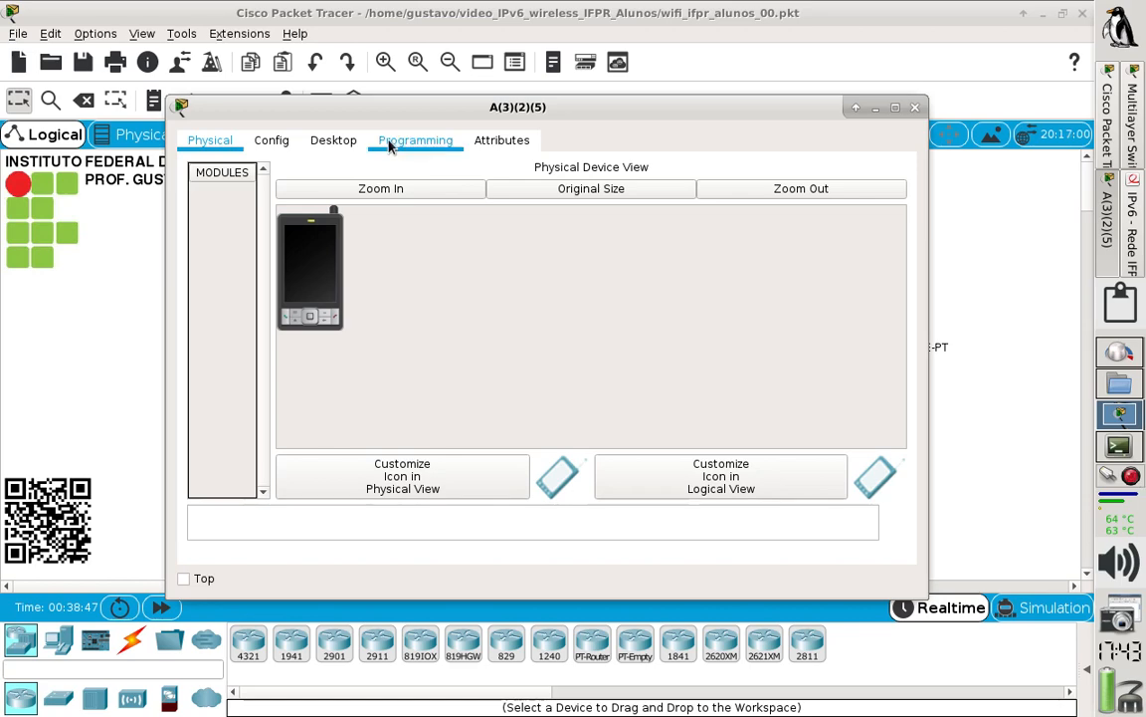
pyautogui.click(344, 145)
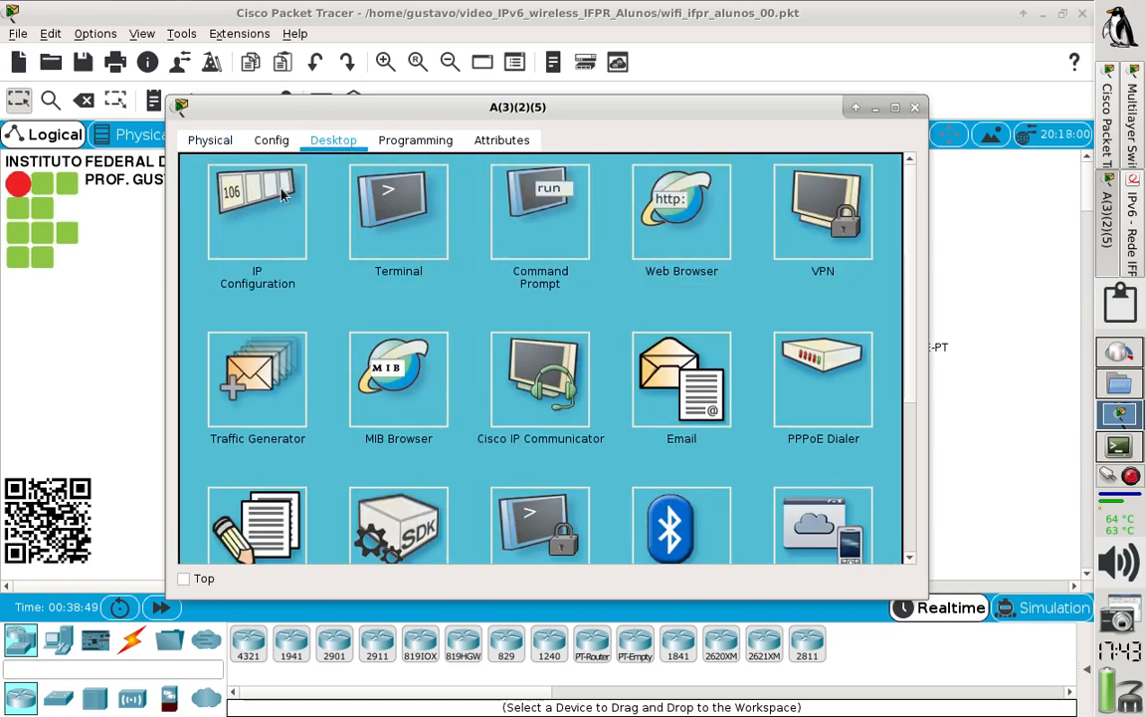
pyautogui.click(224, 191)
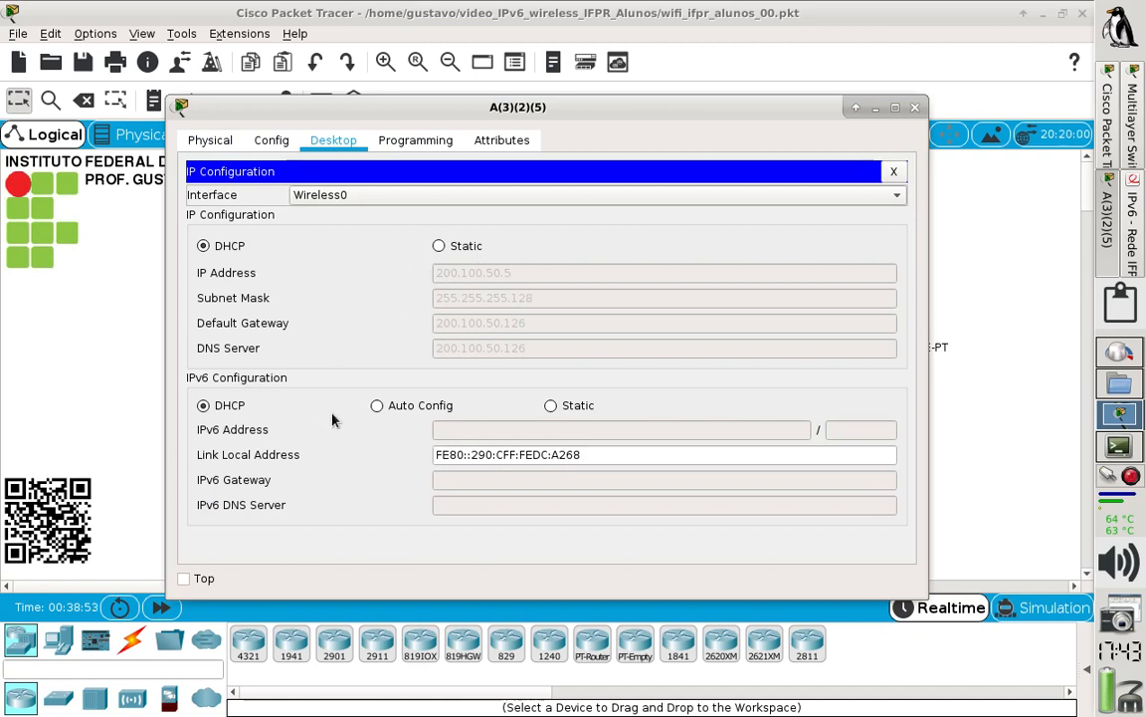
pyautogui.click(550, 407)
pyautogui.click(227, 405)
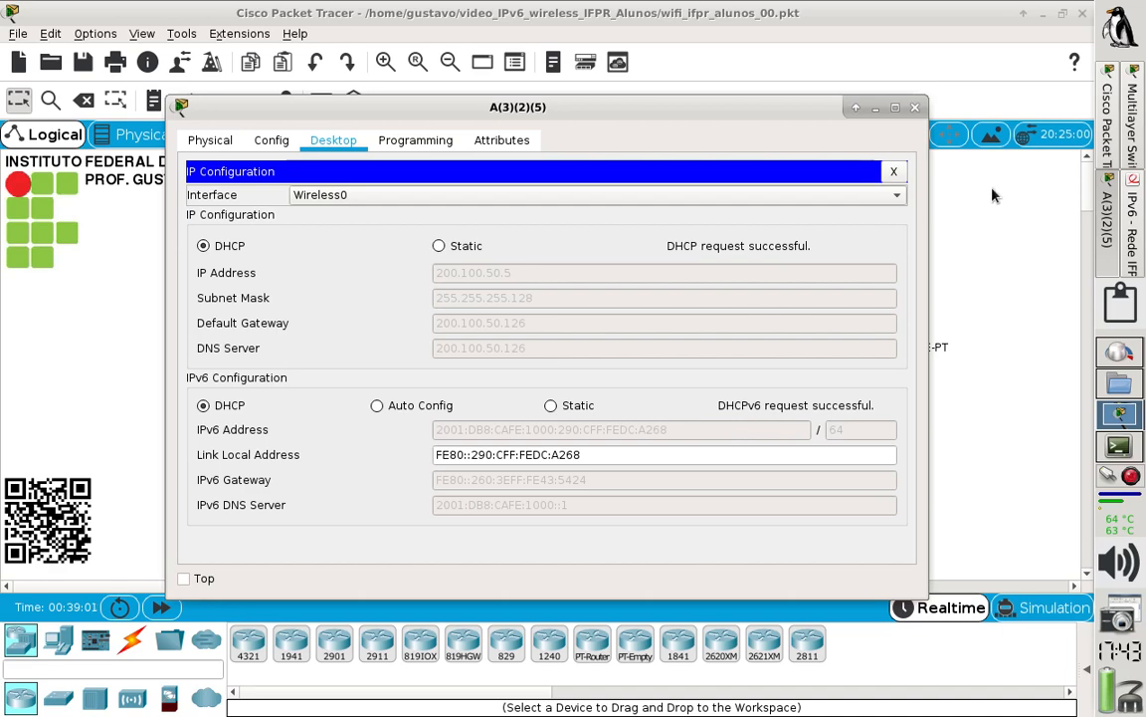
pyautogui.click(915, 107)
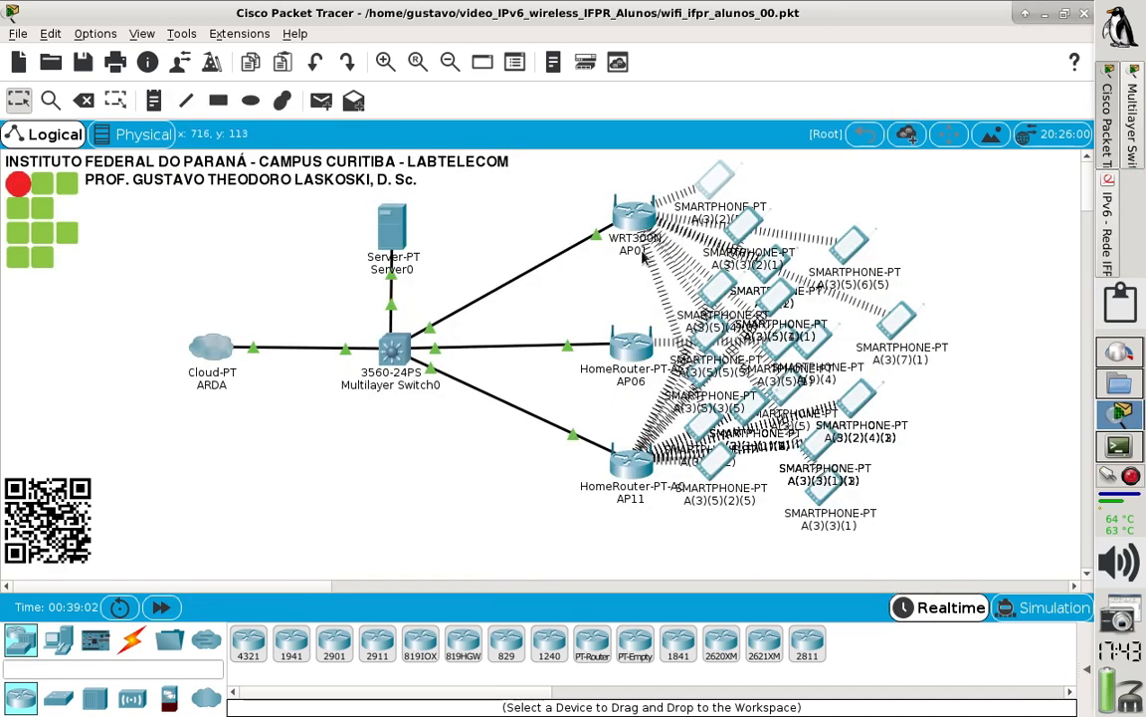
# Step: Check smartphone A(3)(2)(5)'s addresses and ping the VLAN 10 gateway at 2001:db8:cafe:1000::1 from its command prompt
pyautogui.moveTo(713, 188)
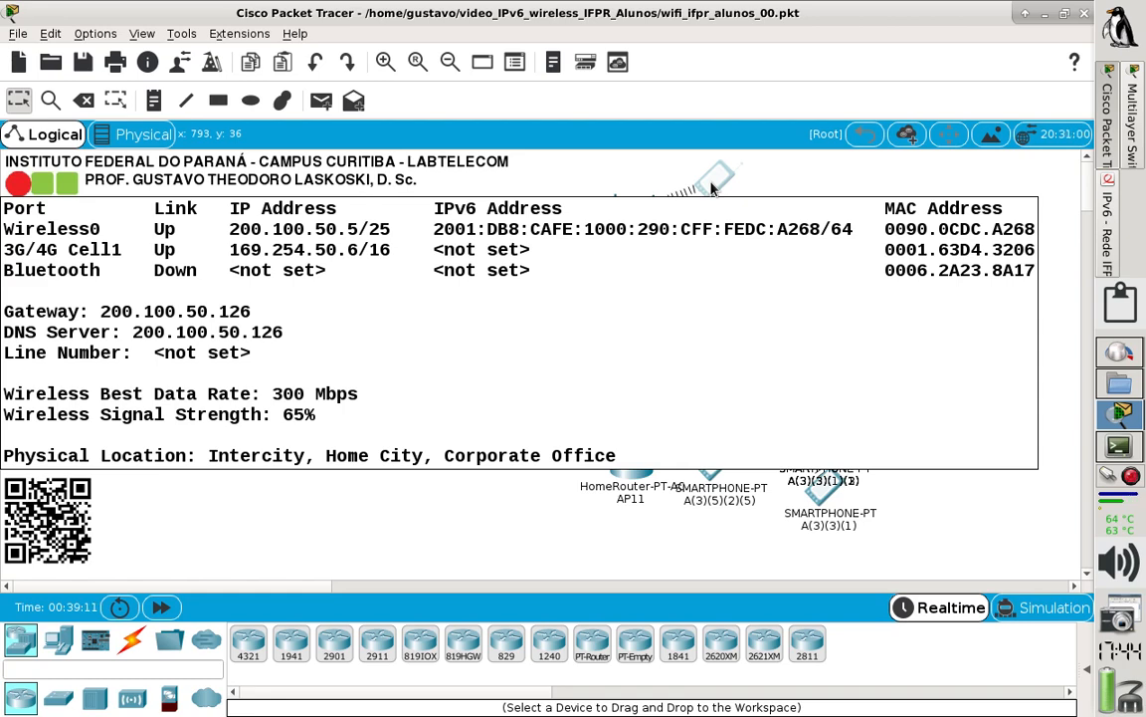
pyautogui.click(713, 186)
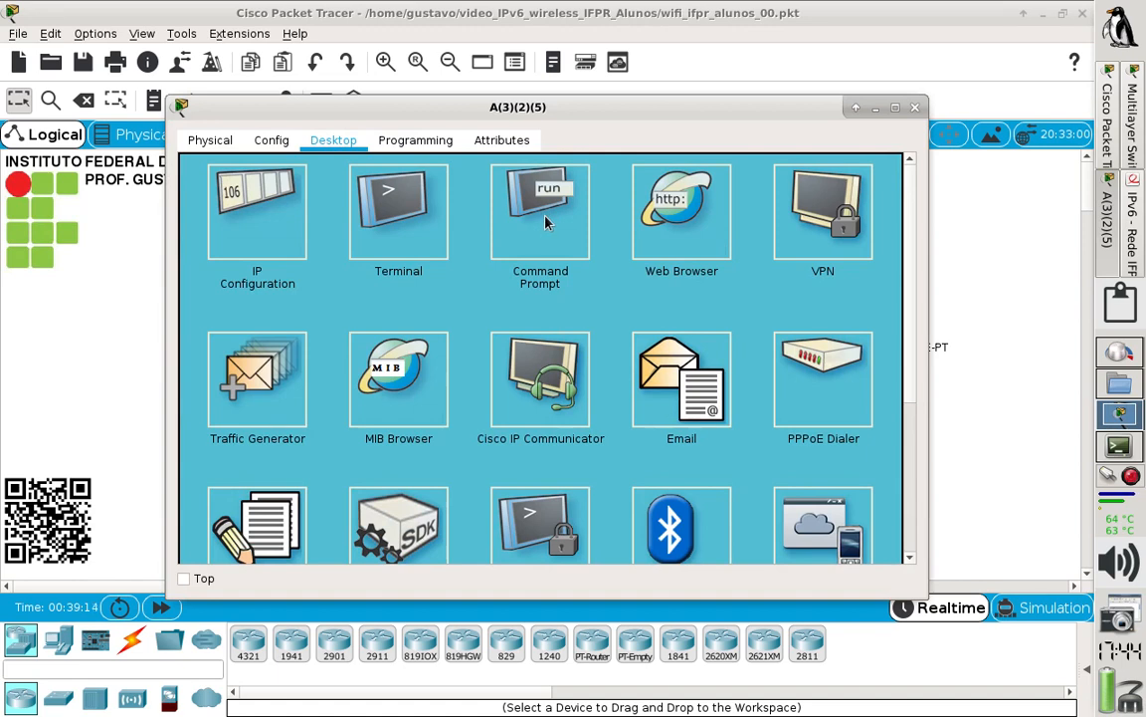
pyautogui.click(543, 216)
pyautogui.write('pin')
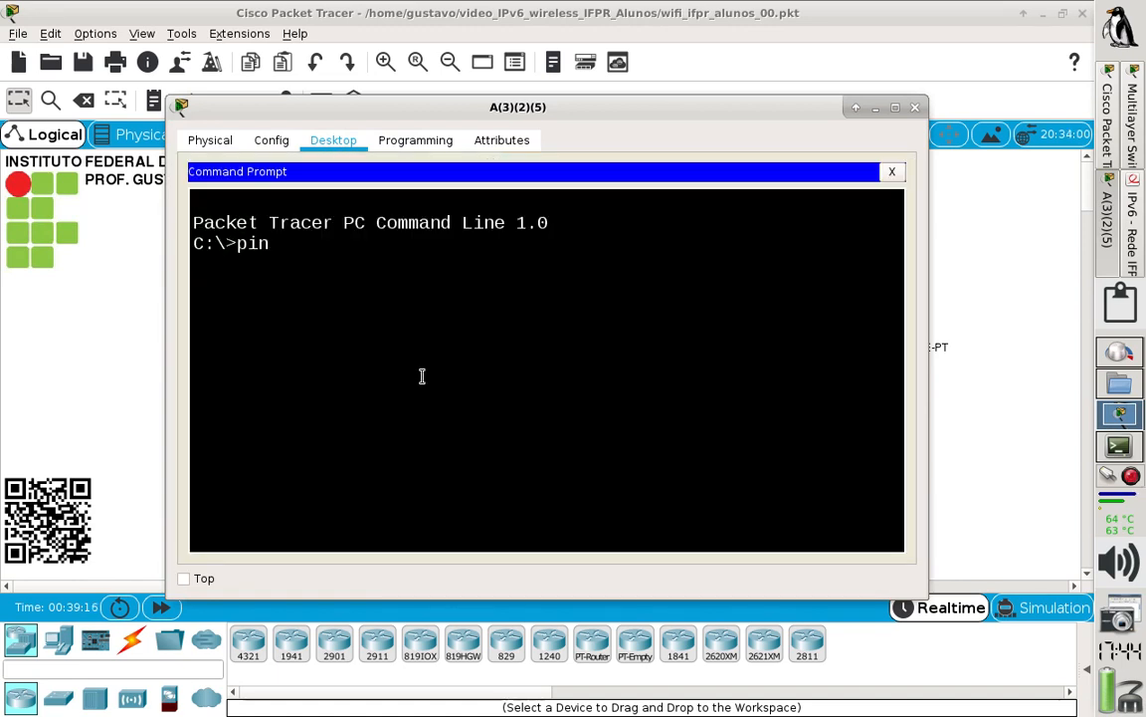
pyautogui.write('g 2001:db8:cafe')
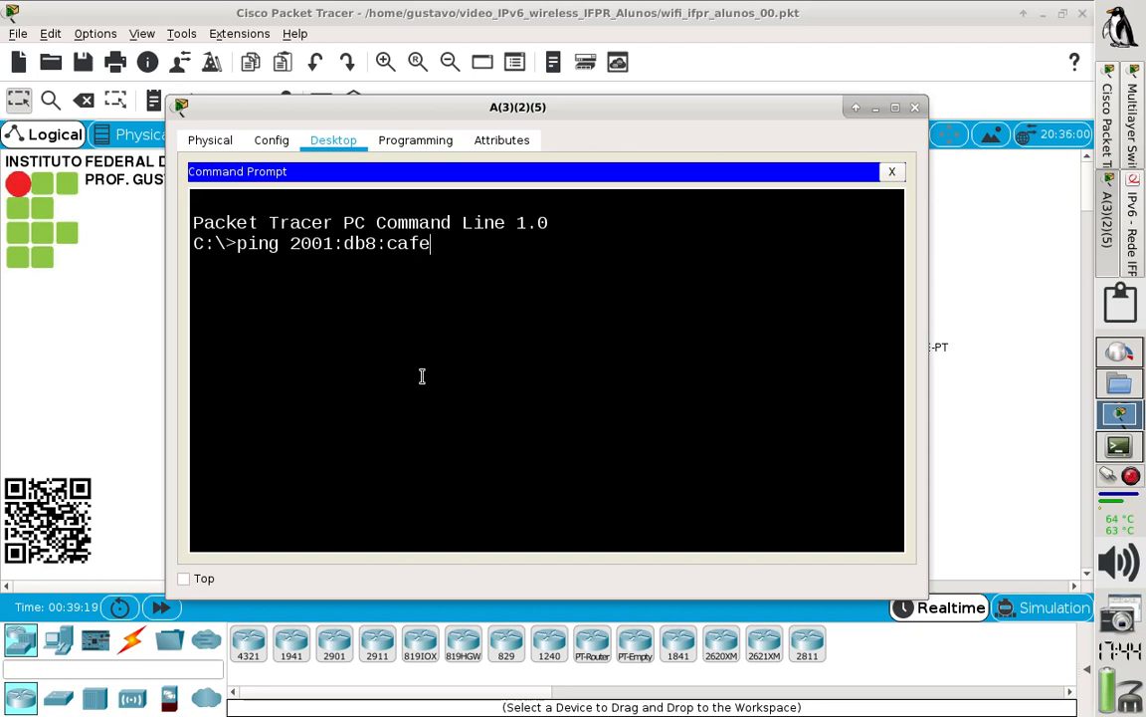
pyautogui.write(':1000::1')
pyautogui.press('Return')
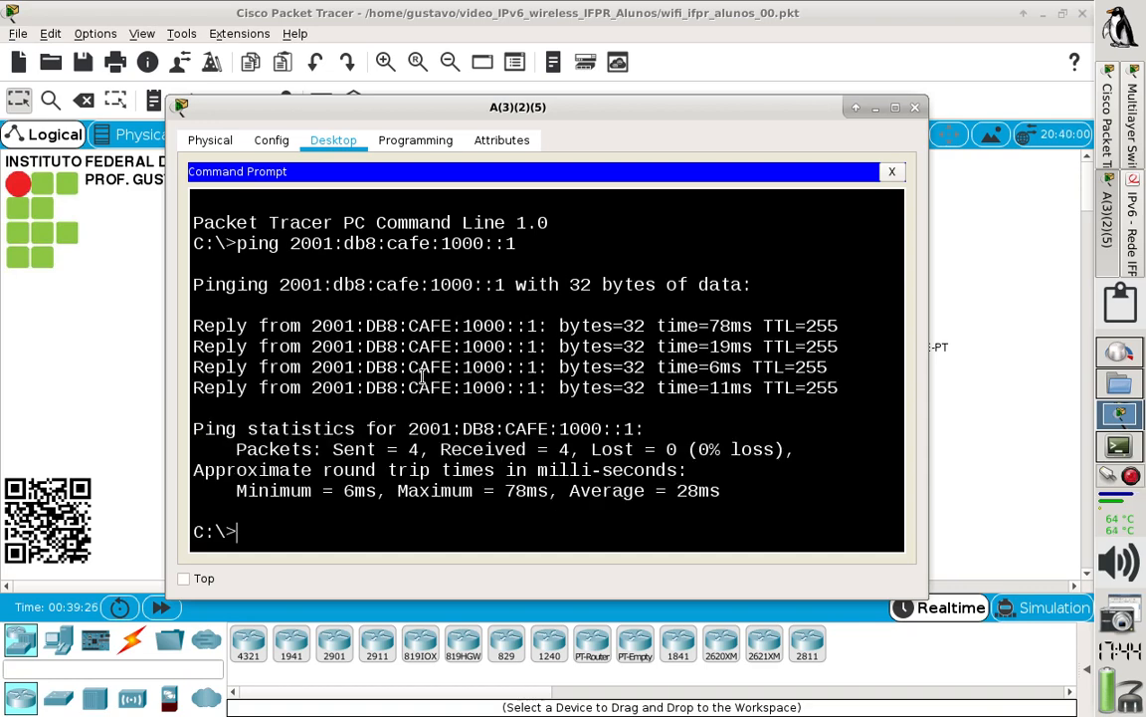
# Step: Ping Server0 at 2001:db8:cafe:1000::2 from the same smartphone, and close its window
pyautogui.press('Up')
pyautogui.press('BackSpace')
pyautogui.write('2001:db8:cafe:1000::2')
pyautogui.press('Return')
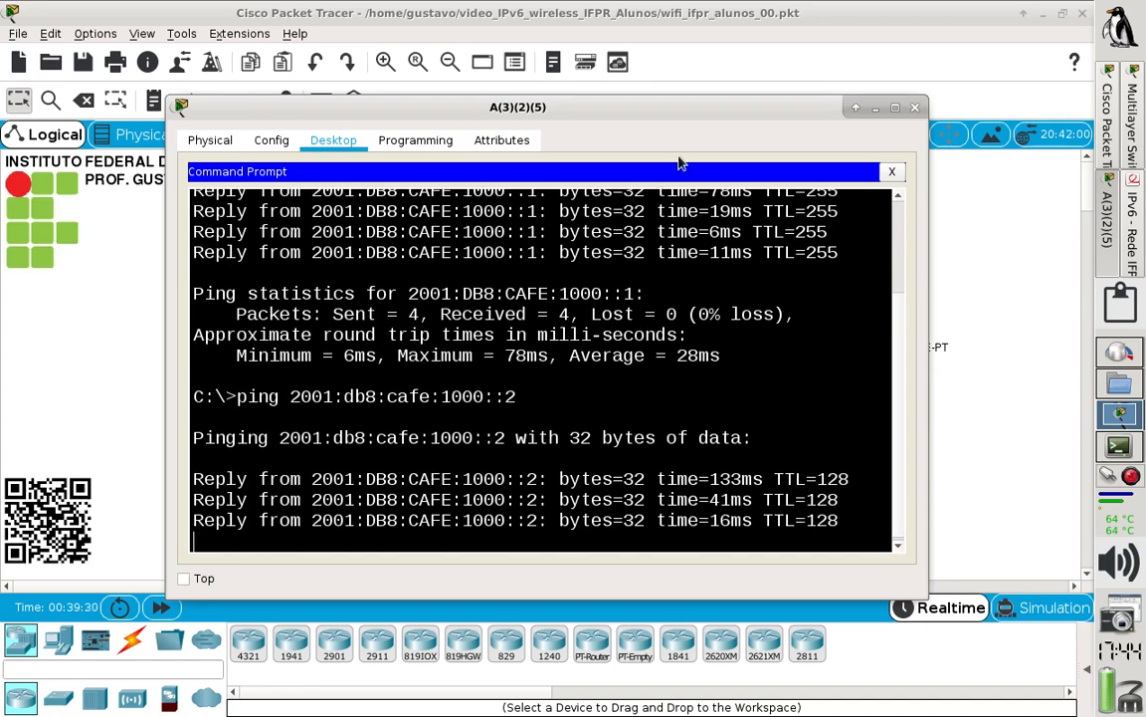
pyautogui.click(914, 109)
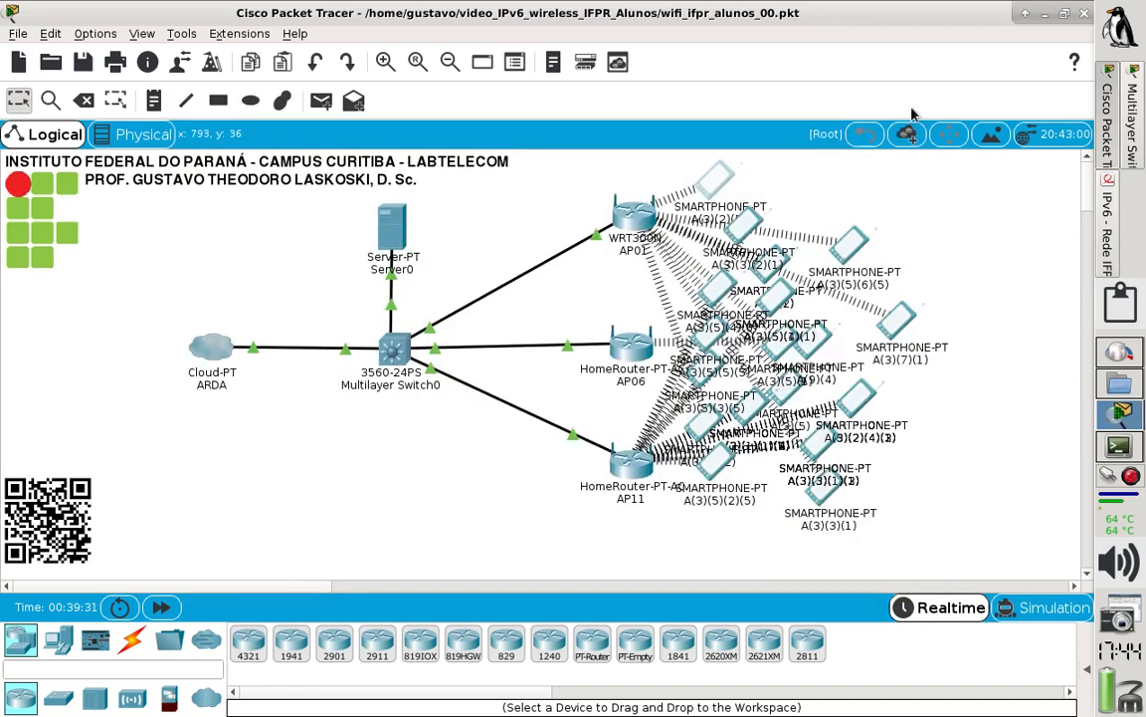
# Step: Request an IPv6 address for smartphone A(3)(5)(6)(5) by switching its IPv6 configuration to Static and back to DHCP
pyautogui.click(848, 249)
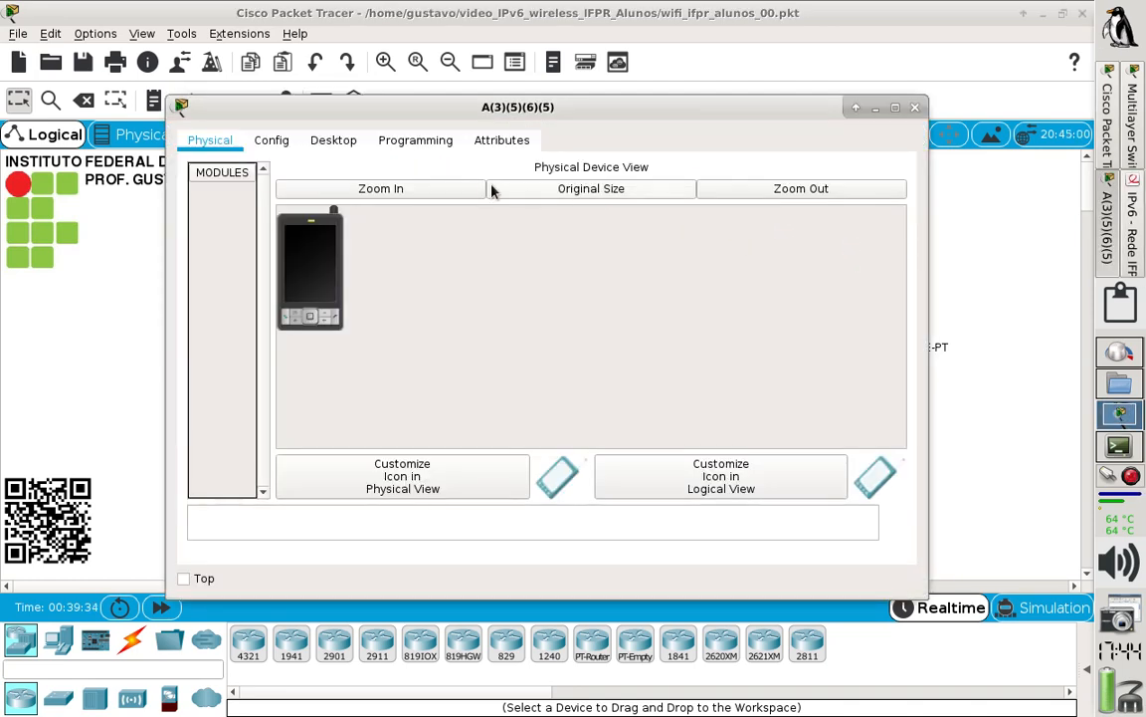
pyautogui.click(341, 149)
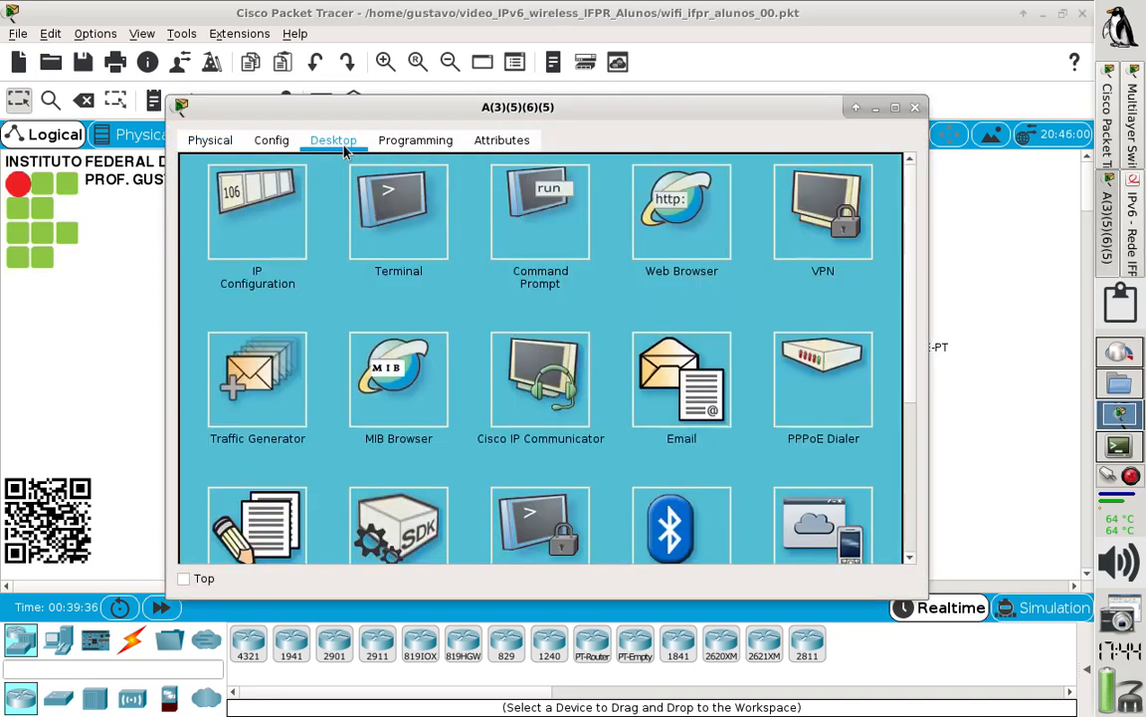
pyautogui.click(257, 189)
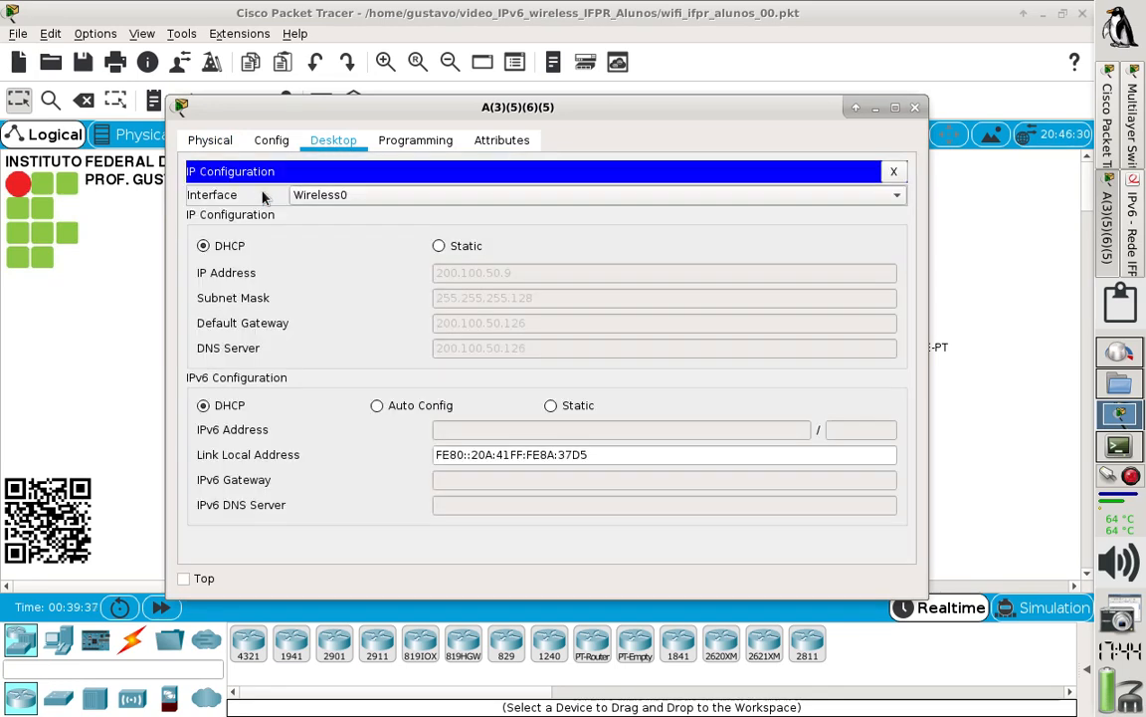
pyautogui.click(551, 405)
pyautogui.click(227, 407)
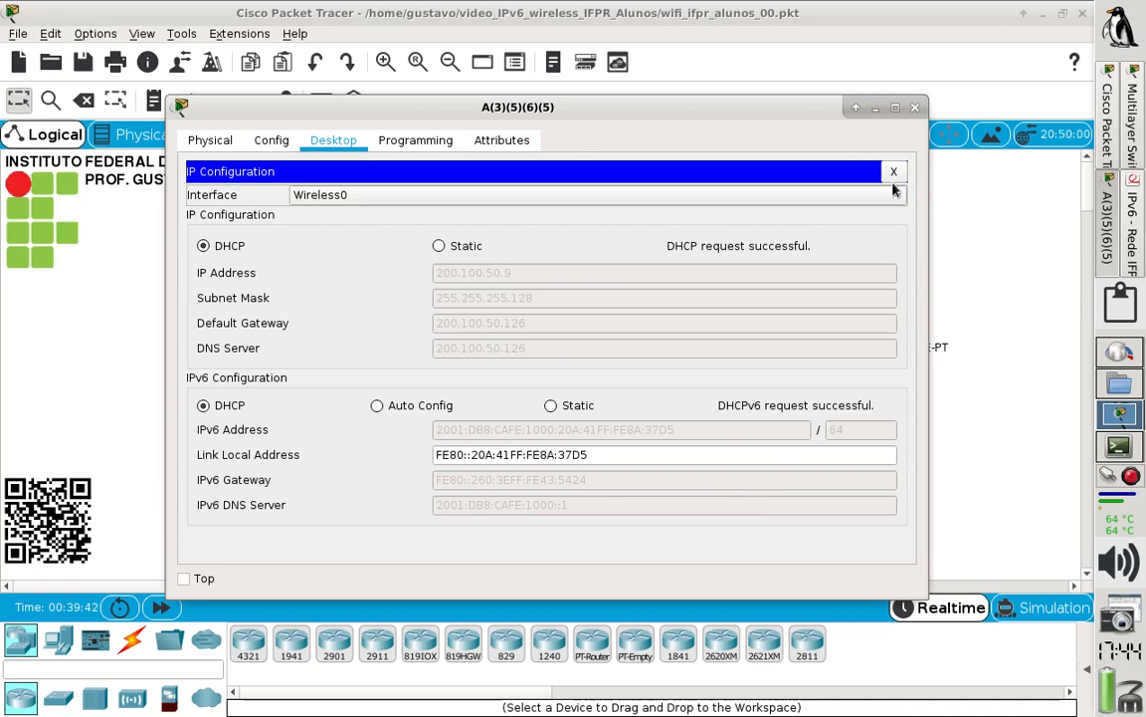
pyautogui.click(915, 106)
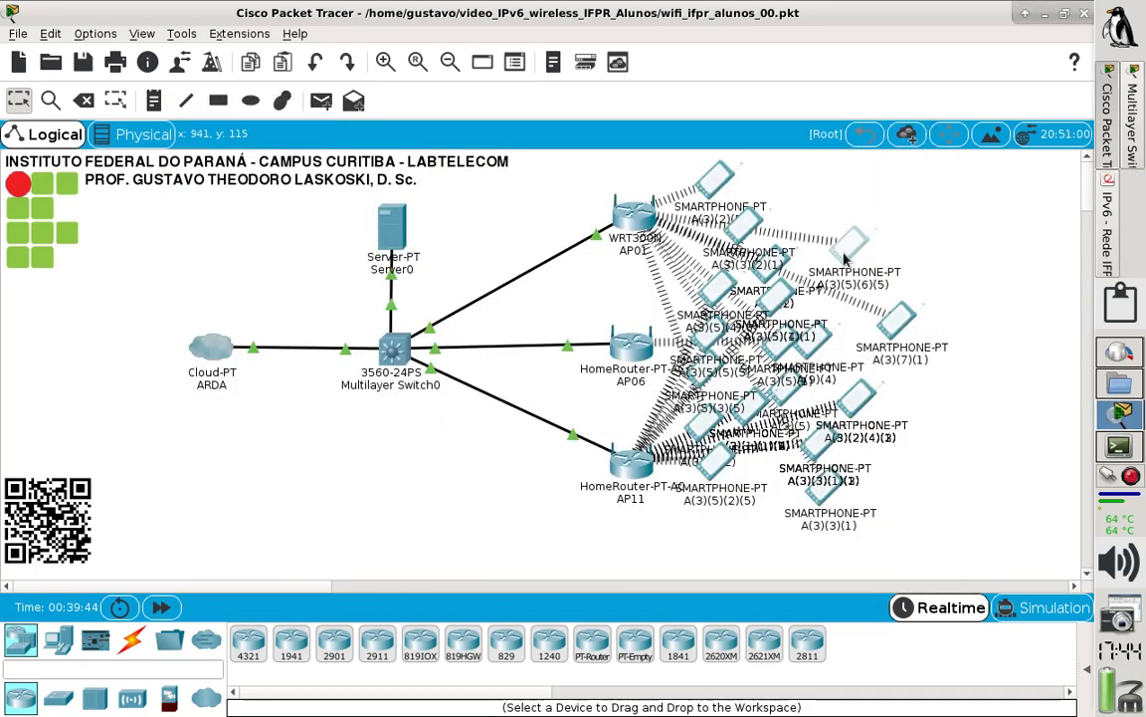
# Step: Switch to the lab sheet PDF and review item 4's FastEthernet 0/3 commands, highlighting the link-local address FE80::3
pyautogui.moveTo(844, 256)
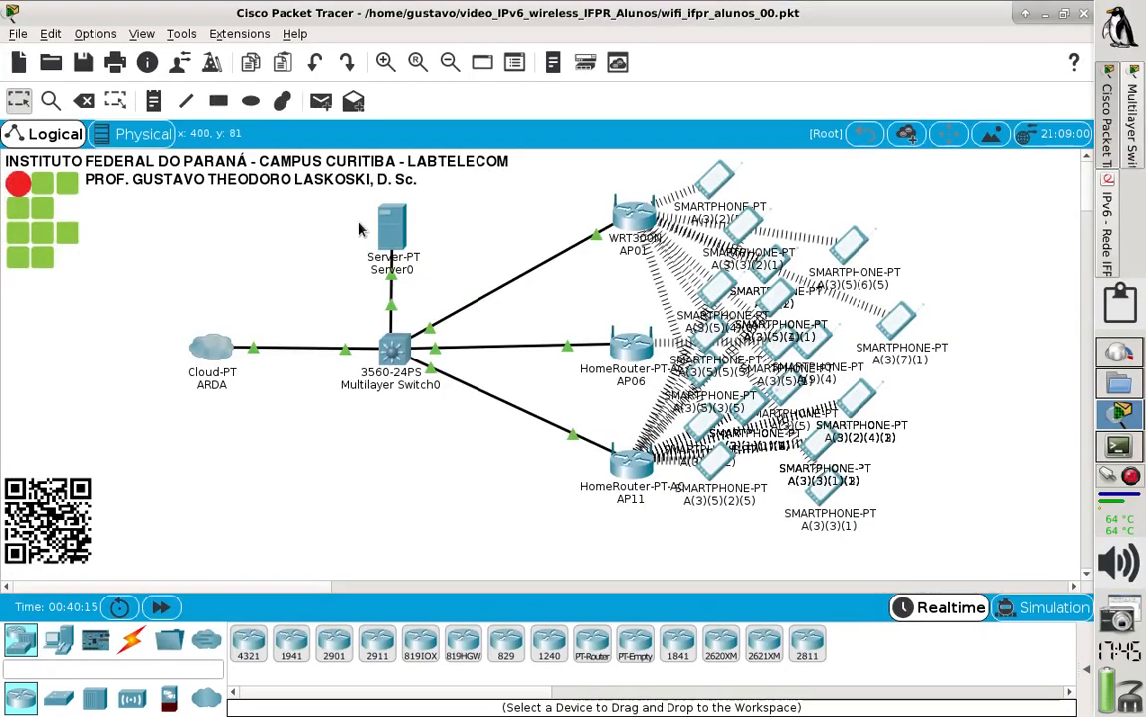
pyautogui.moveTo(391, 255)
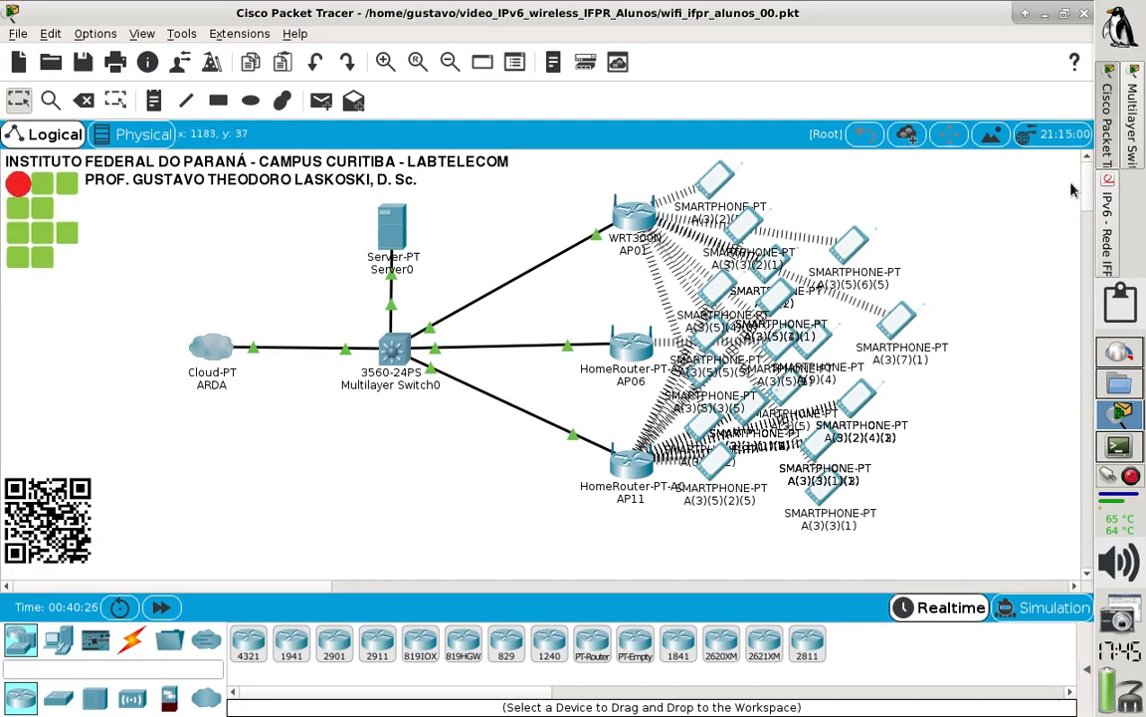
pyautogui.click(1106, 209)
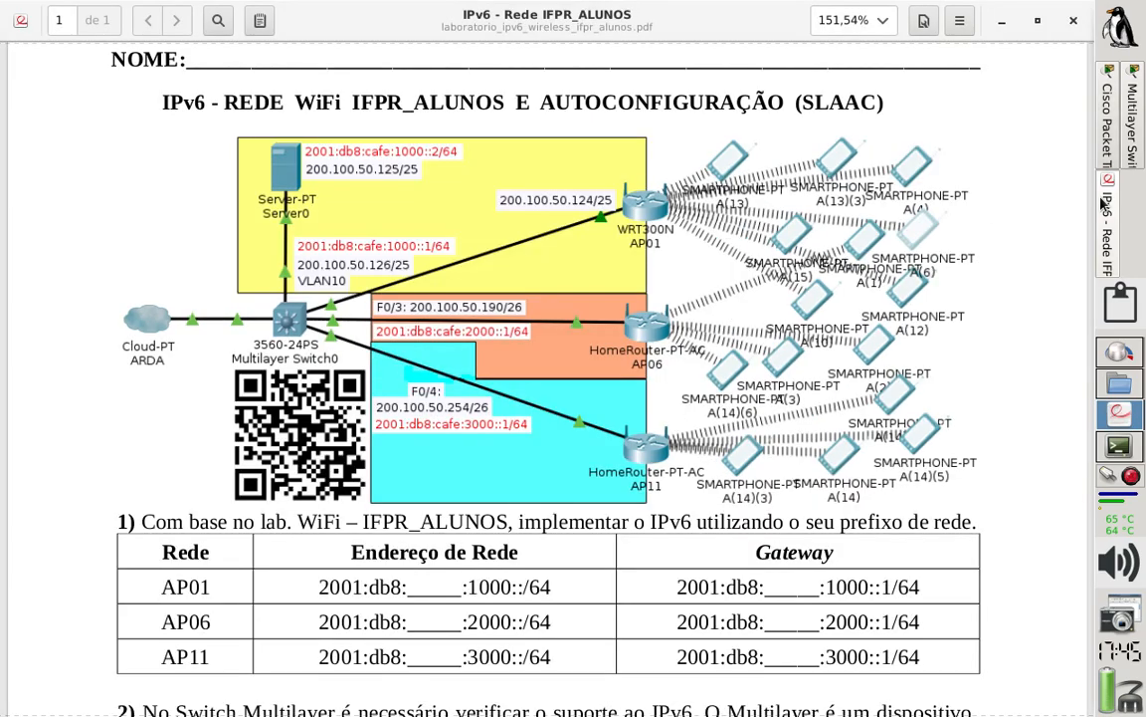
pyautogui.scroll(-10, 946, 300)
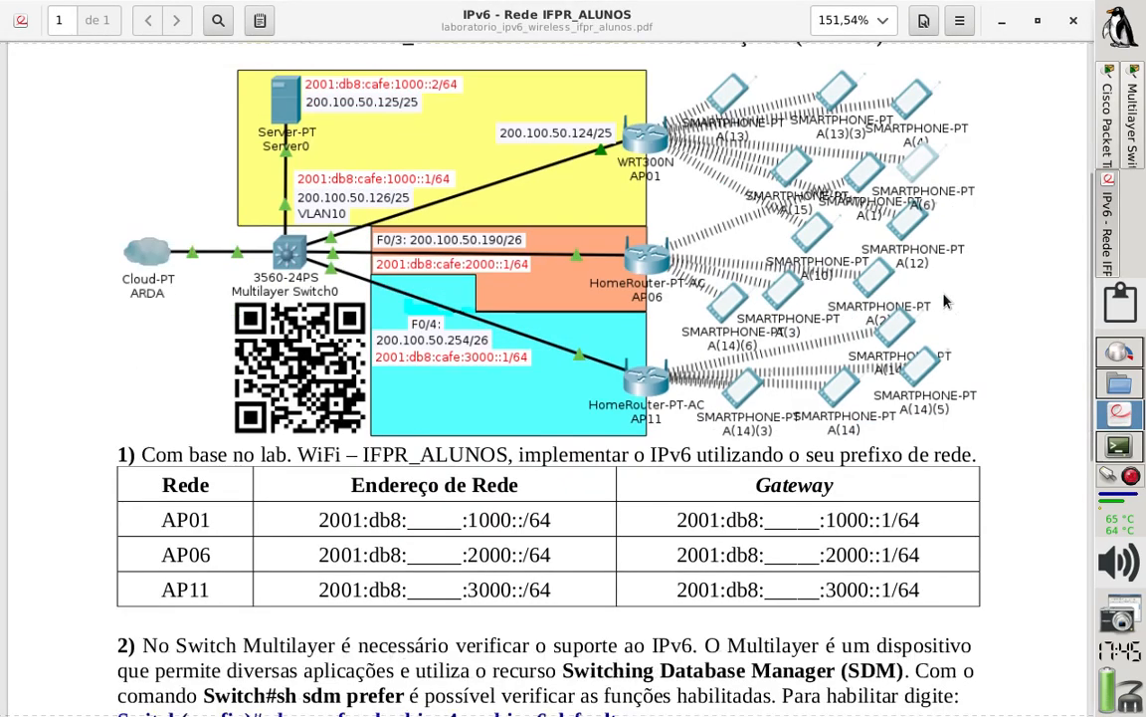
pyautogui.scroll(-3, 943, 296)
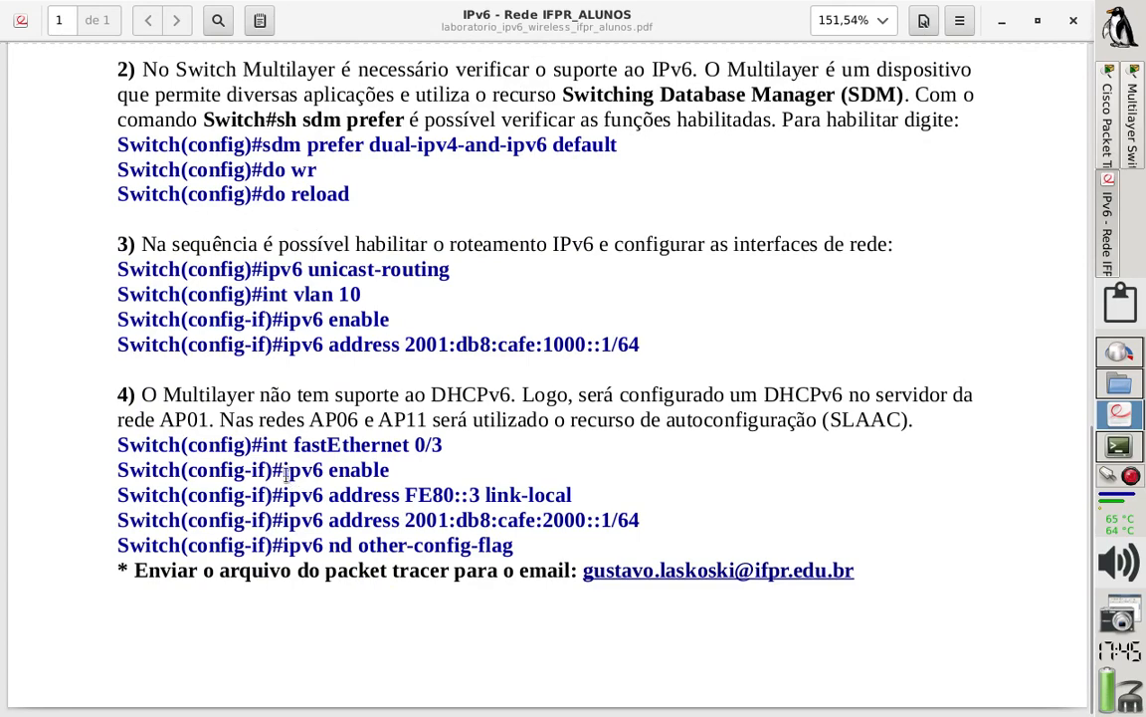
pyautogui.moveTo(291, 474); pyautogui.dragTo(486, 498)
pyautogui.click(403, 495)
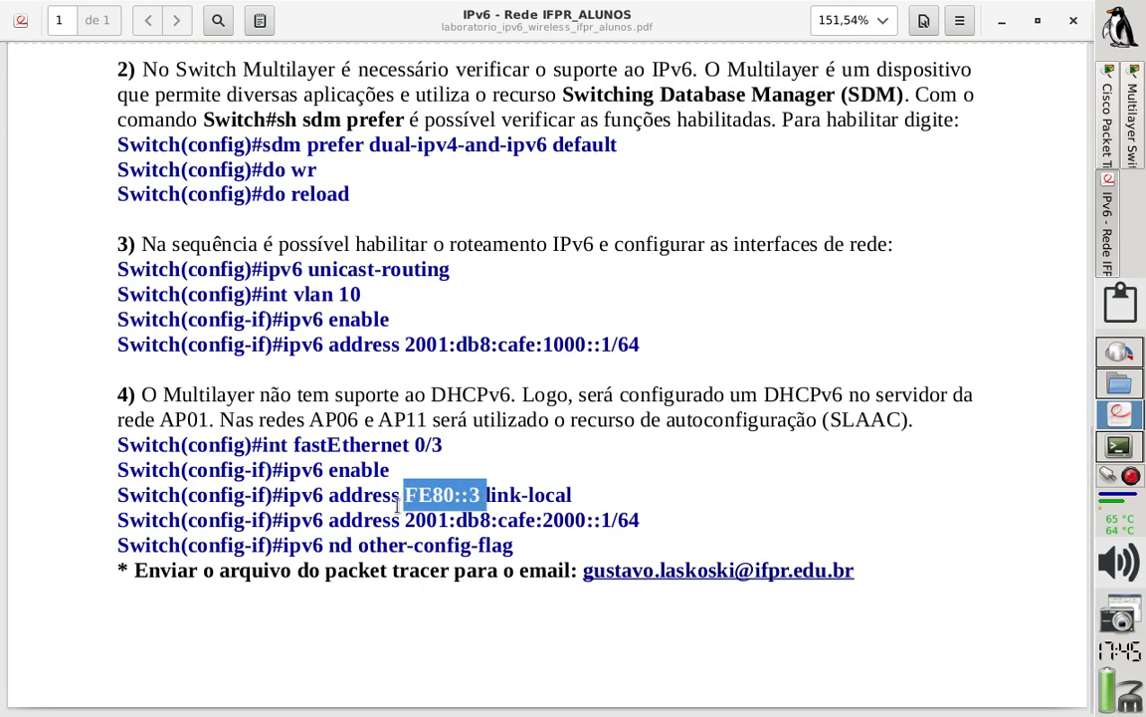
pyautogui.moveTo(405, 494); pyautogui.dragTo(455, 494)
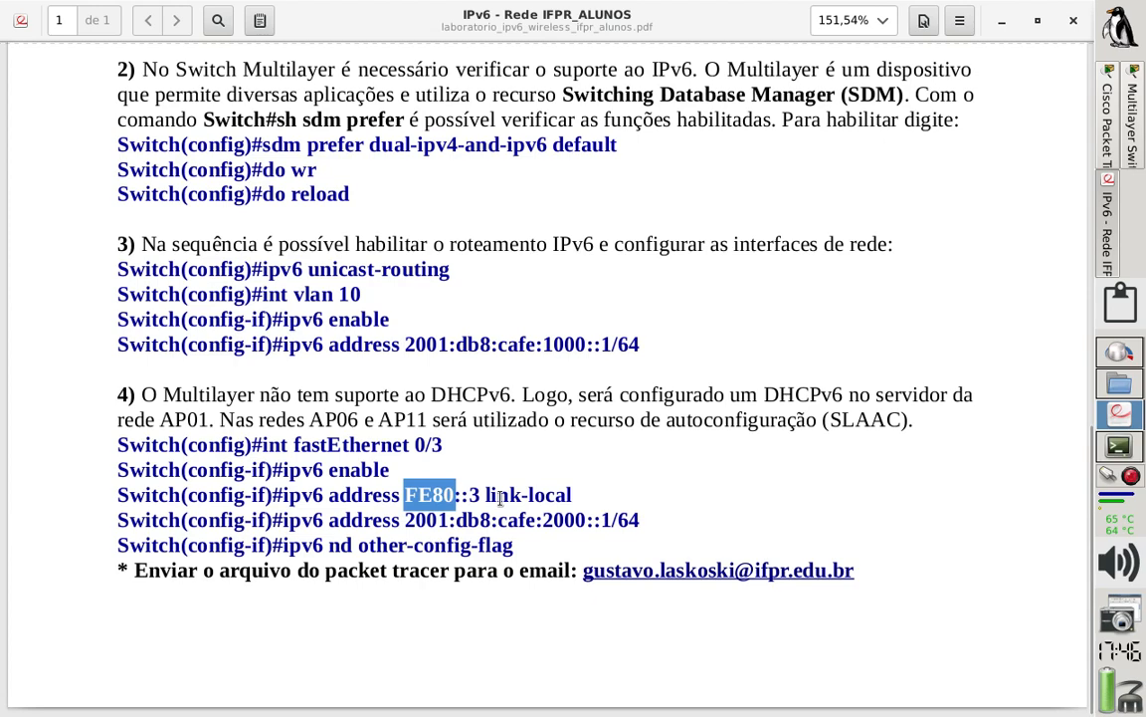
# Step: Switch to Cisco Packet Tracer, inspect the link-local address in smartphone A(3)(2)(5)'s IP configuration, and close its window
pyautogui.click(1103, 140)
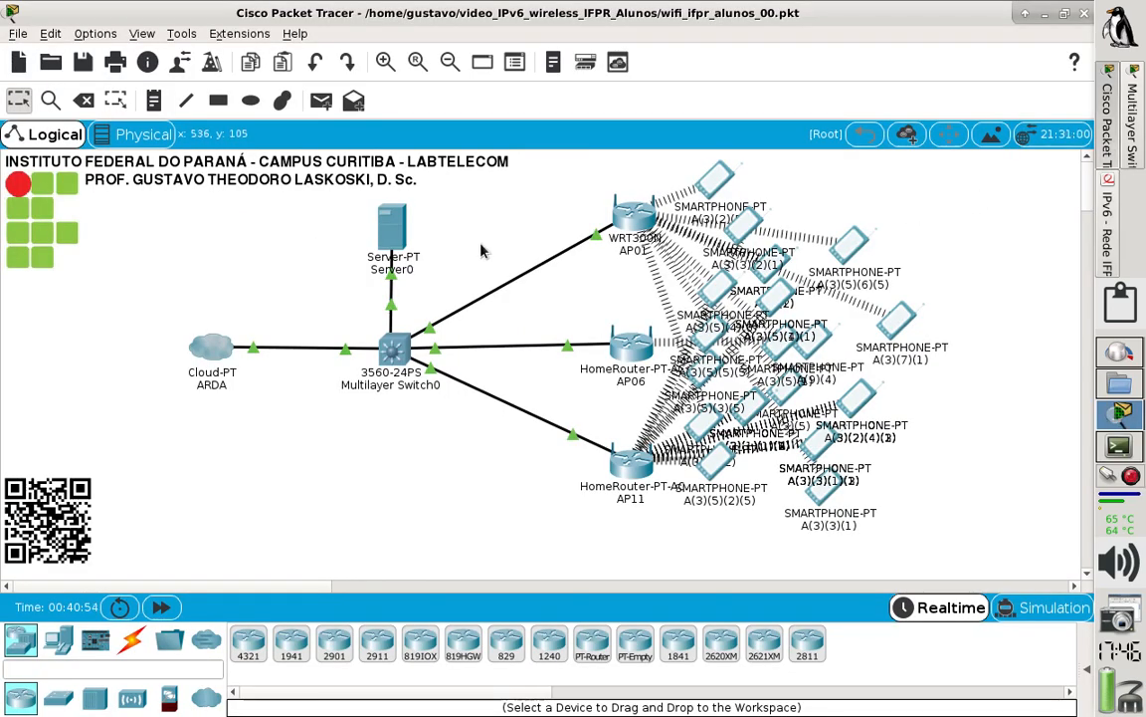
pyautogui.click(724, 189)
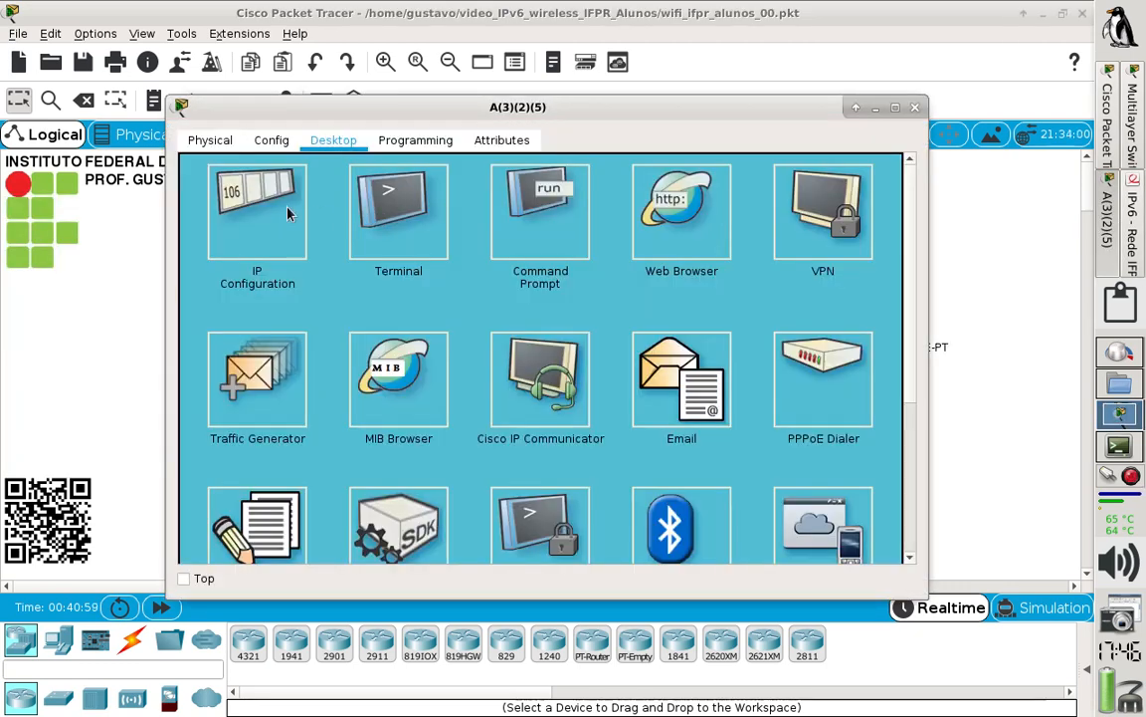
pyautogui.click(288, 211)
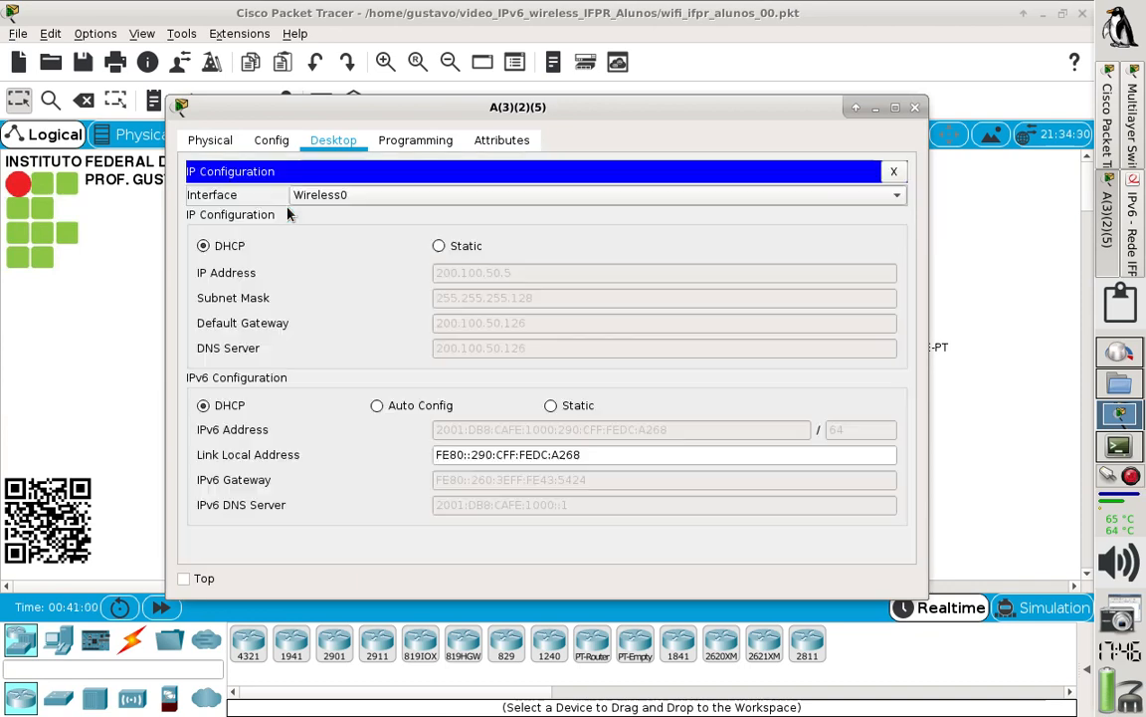
pyautogui.click(449, 461)
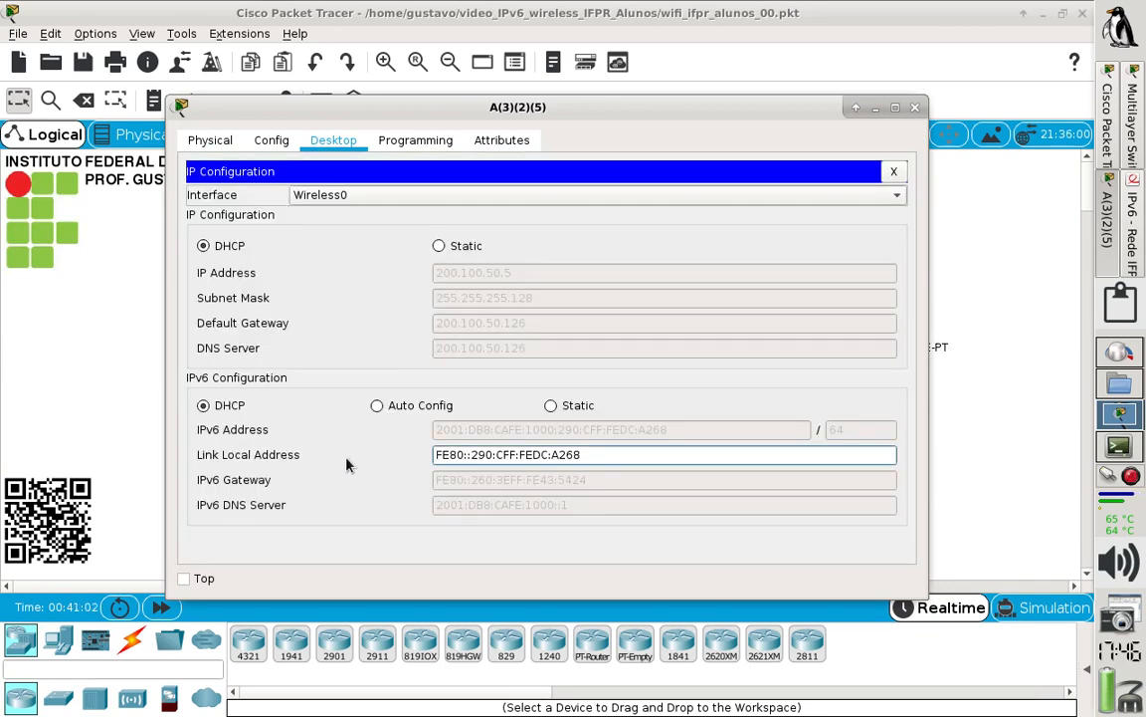
pyautogui.moveTo(472, 453); pyautogui.dragTo(604, 454)
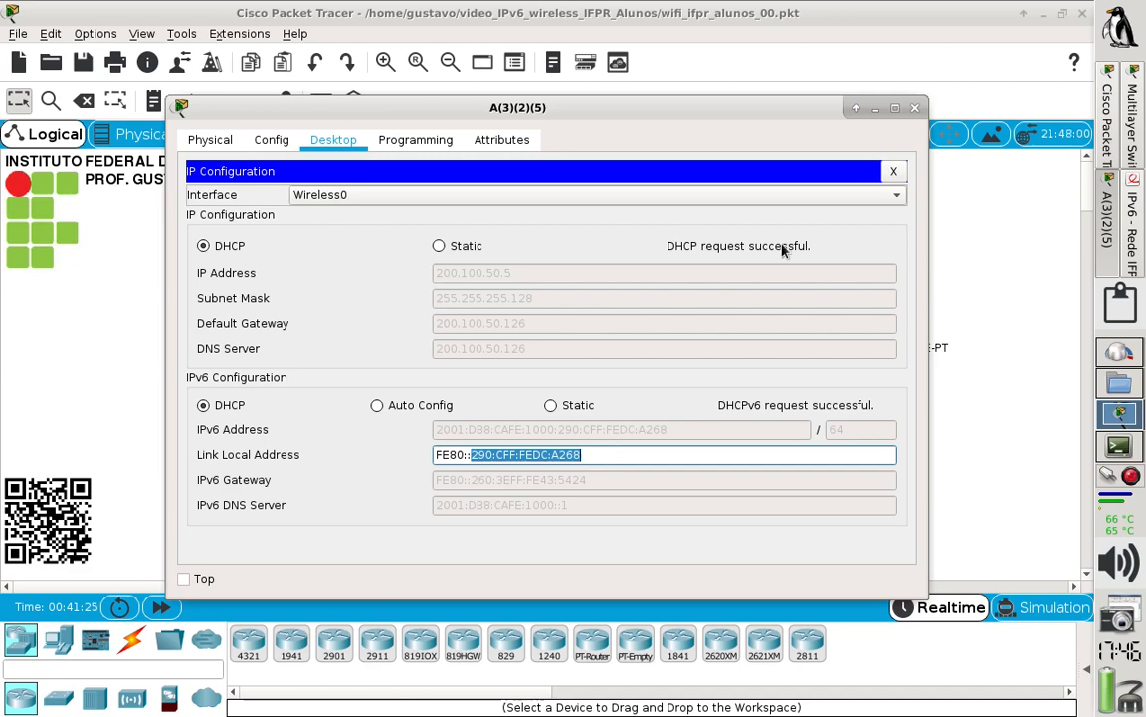
pyautogui.click(914, 107)
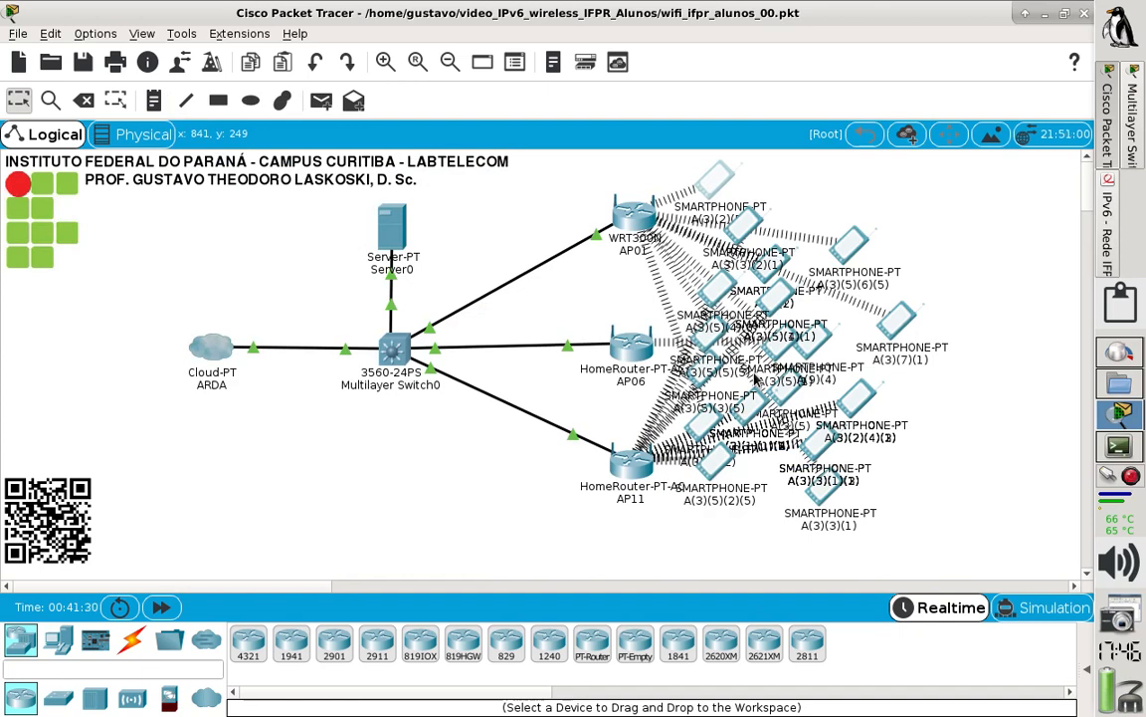
# Step: Switch to the lab sheet PDF and review item 4's FE80::3 and 2001:db8:cafe:2000::1/64 addresses and the ipv6 nd other-config-flag command
pyautogui.click(1105, 229)
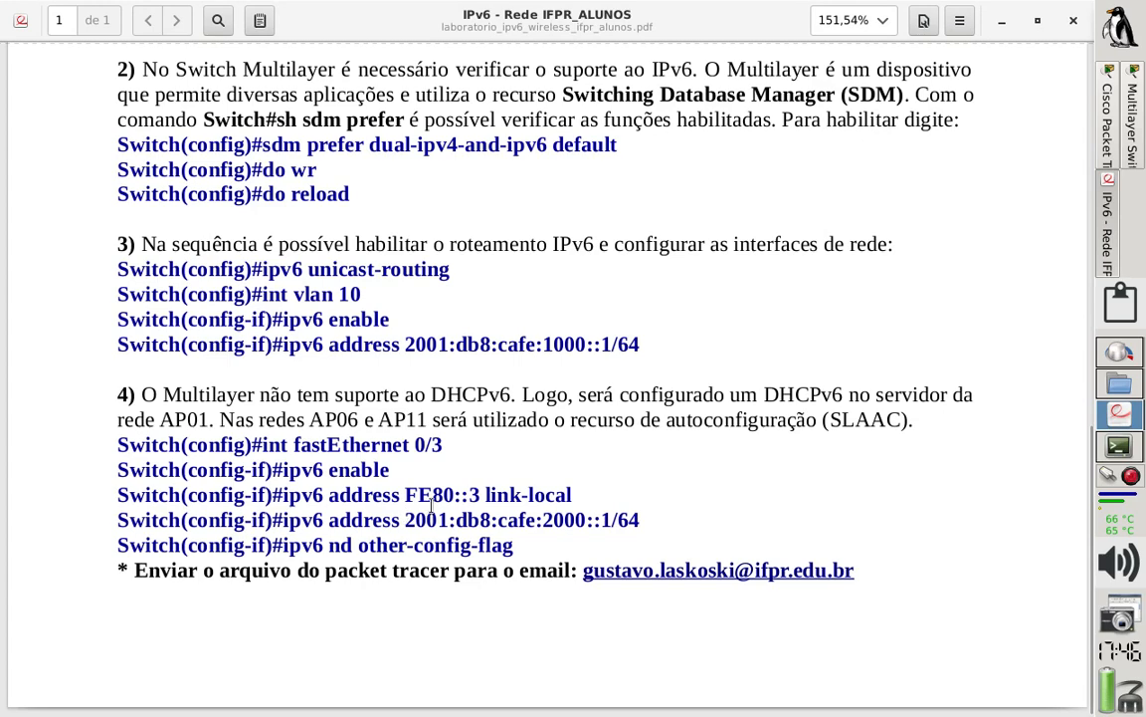
pyautogui.moveTo(407, 494); pyautogui.dragTo(479, 492)
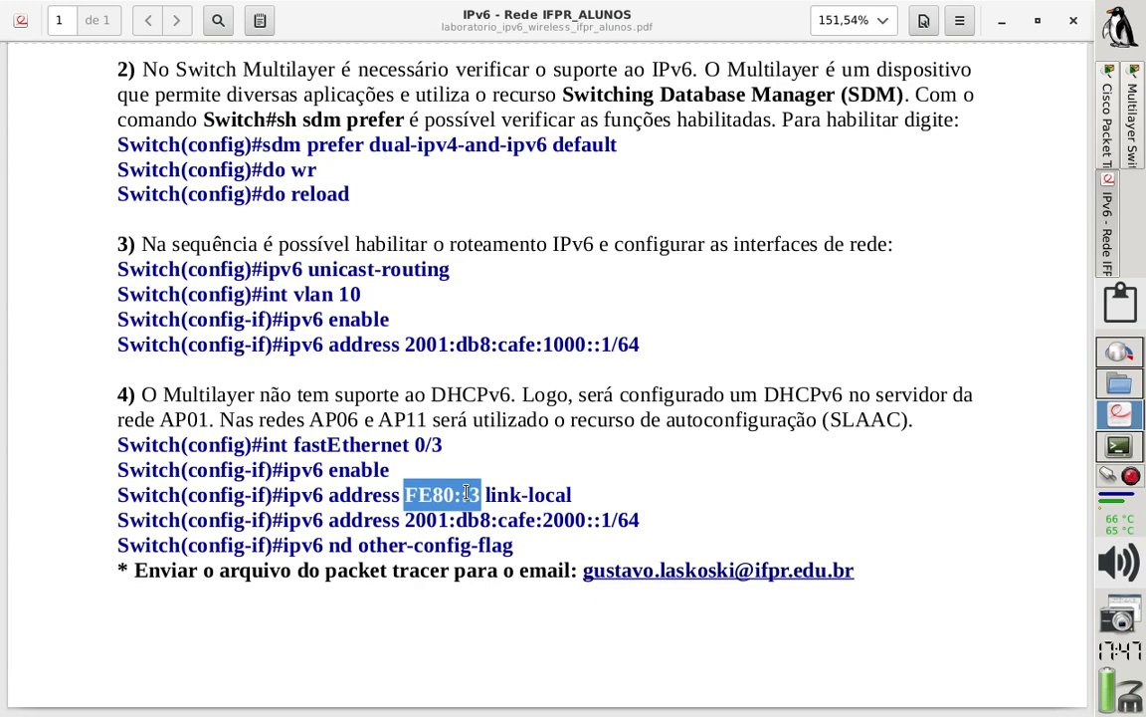
pyautogui.moveTo(404, 495); pyautogui.dragTo(481, 495)
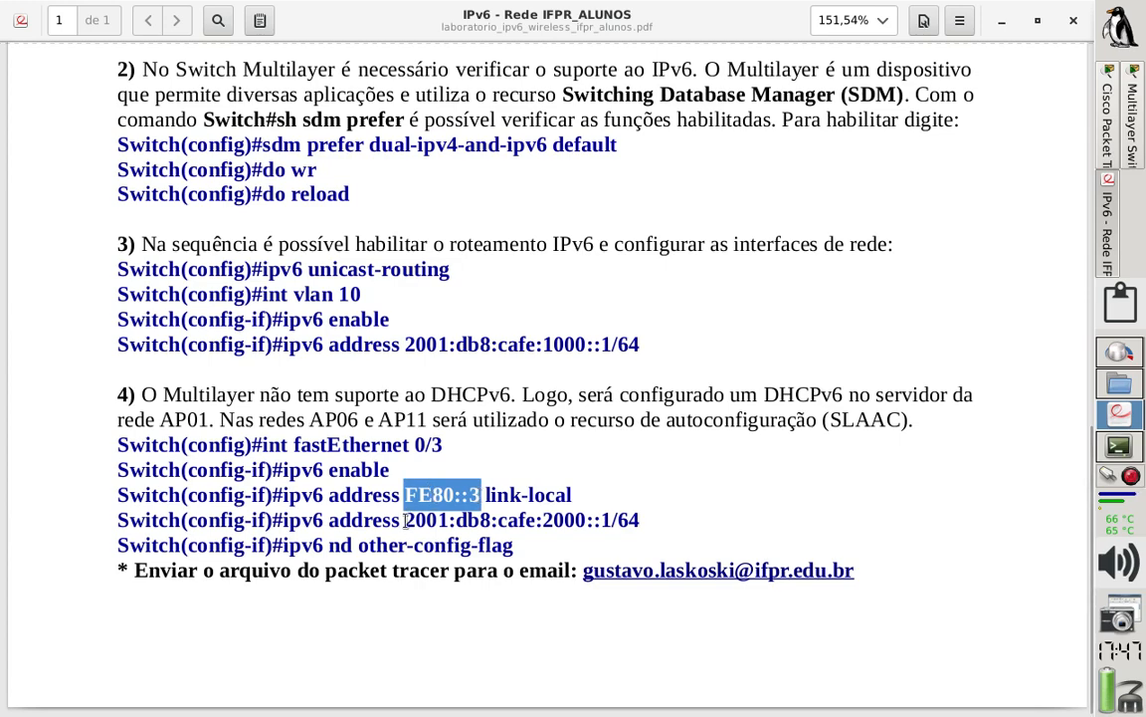
pyautogui.moveTo(404, 520); pyautogui.dragTo(648, 521)
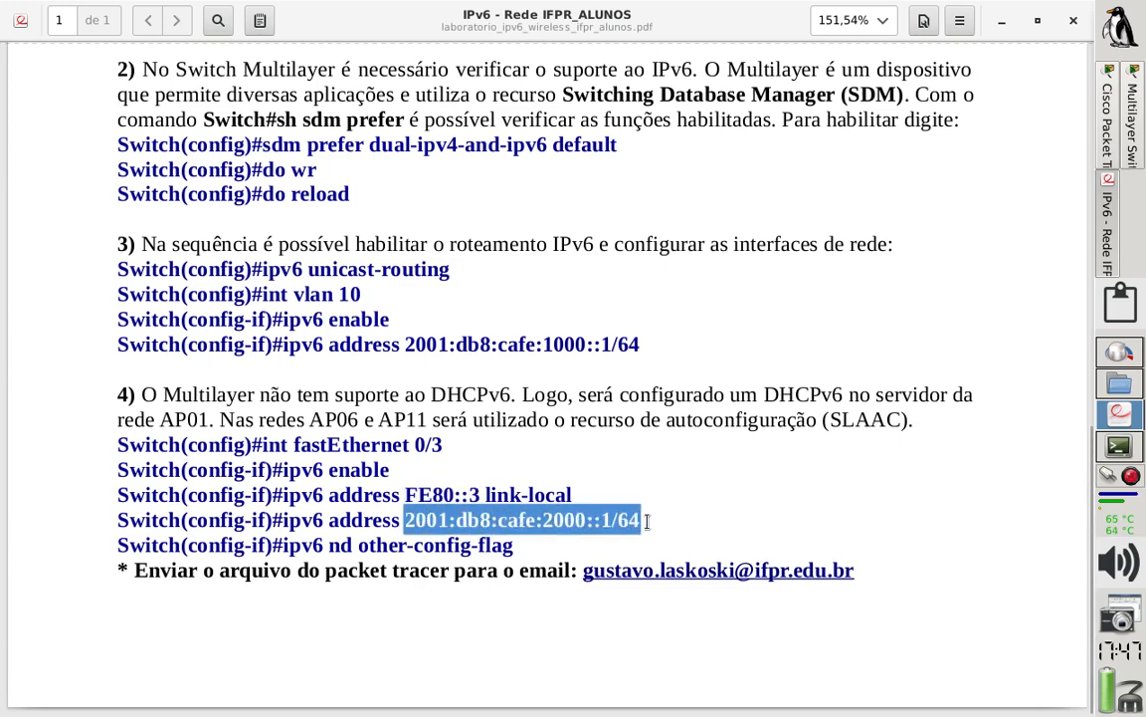
pyautogui.doubleClick(289, 544)
pyautogui.moveTo(398, 545); pyautogui.dragTo(517, 546)
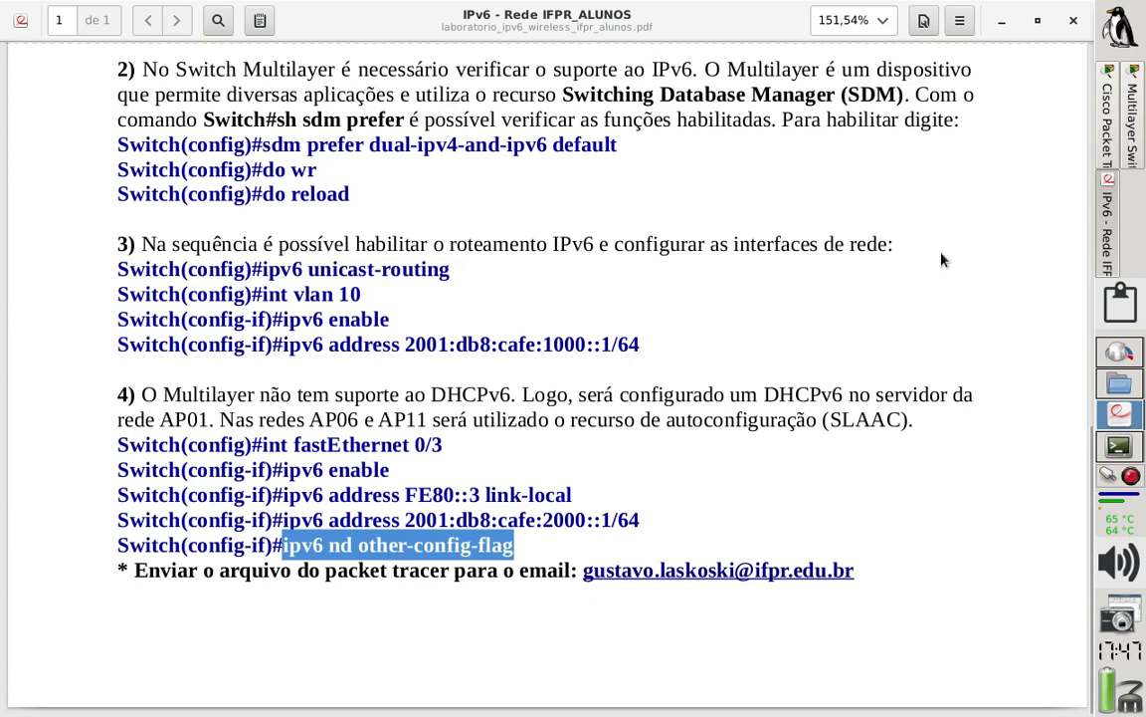
# Step: Switch to Cisco Packet Tracer, open Multilayer Switch0's command line maximized, and exit and re-enter global configuration mode
pyautogui.click(1116, 155)
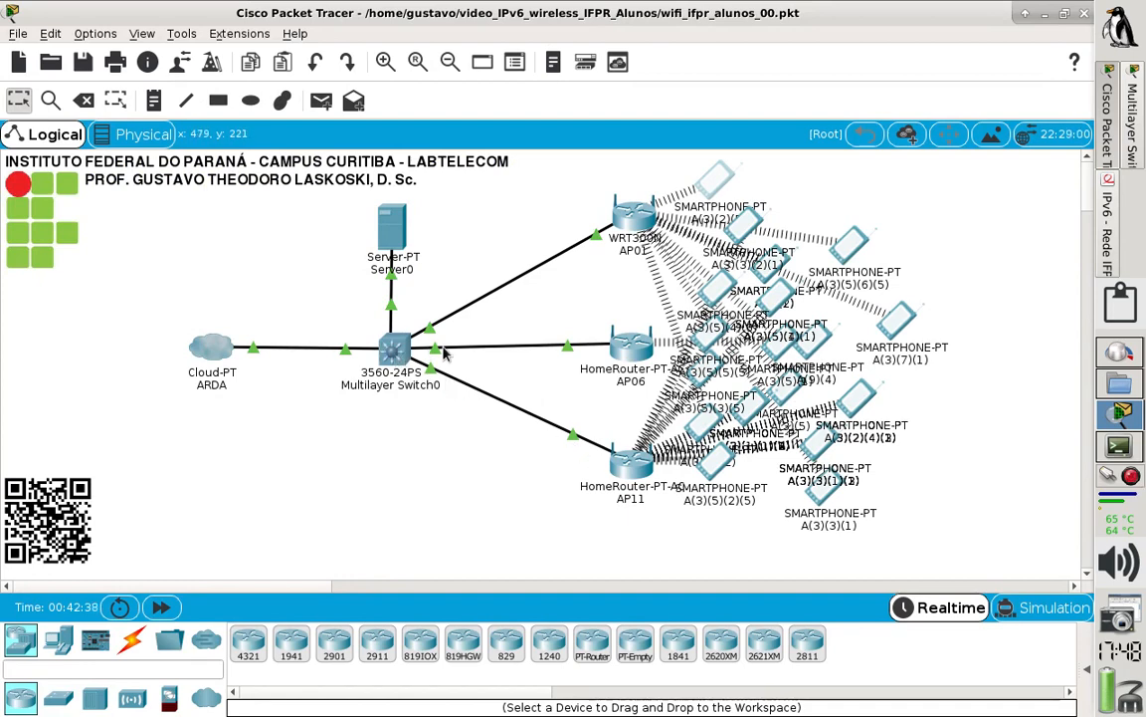
pyautogui.click(393, 349)
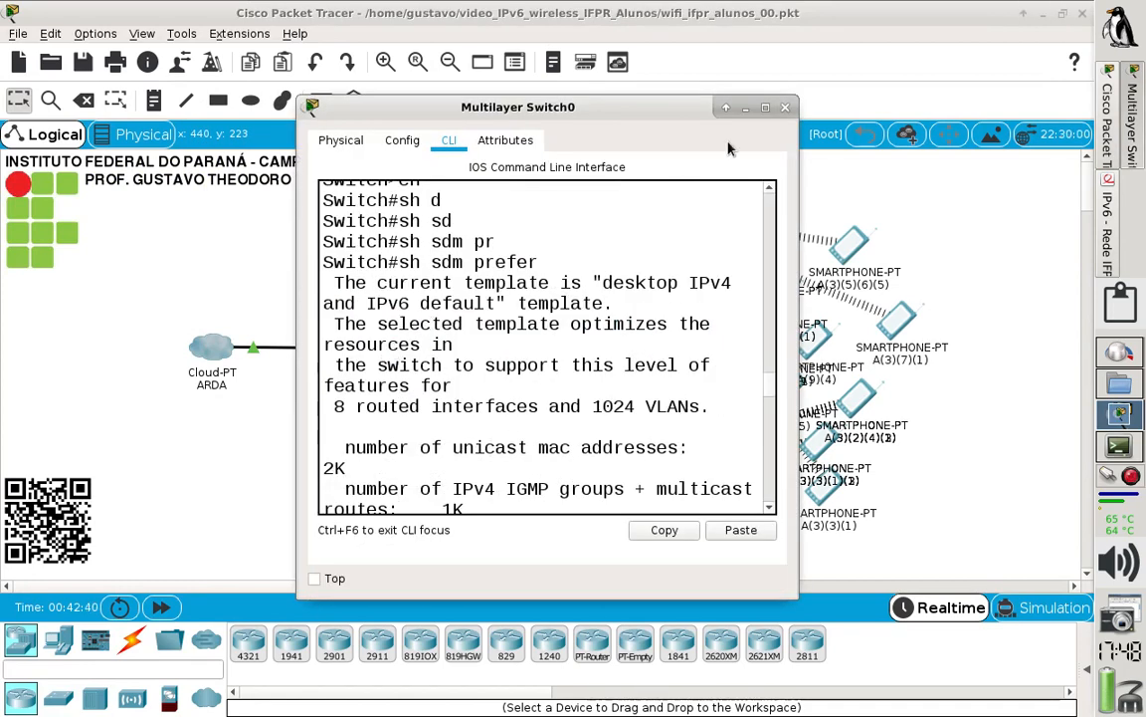
pyautogui.doubleClick(682, 99)
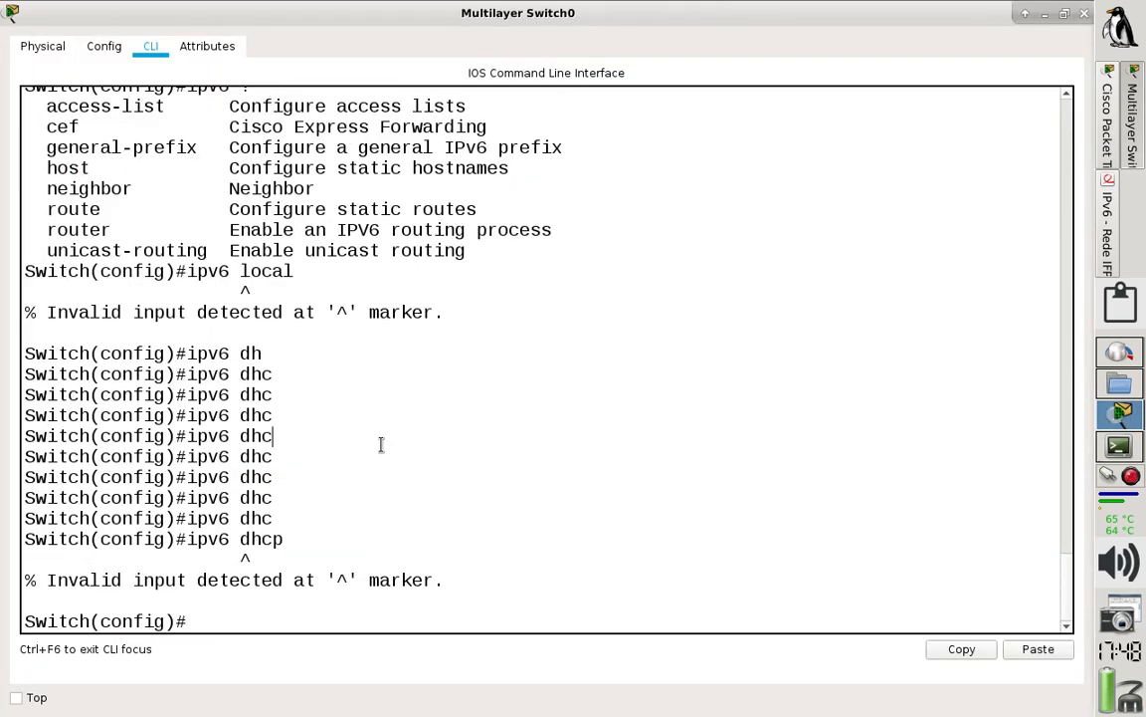
pyautogui.write('exit')
pyautogui.press('Return')
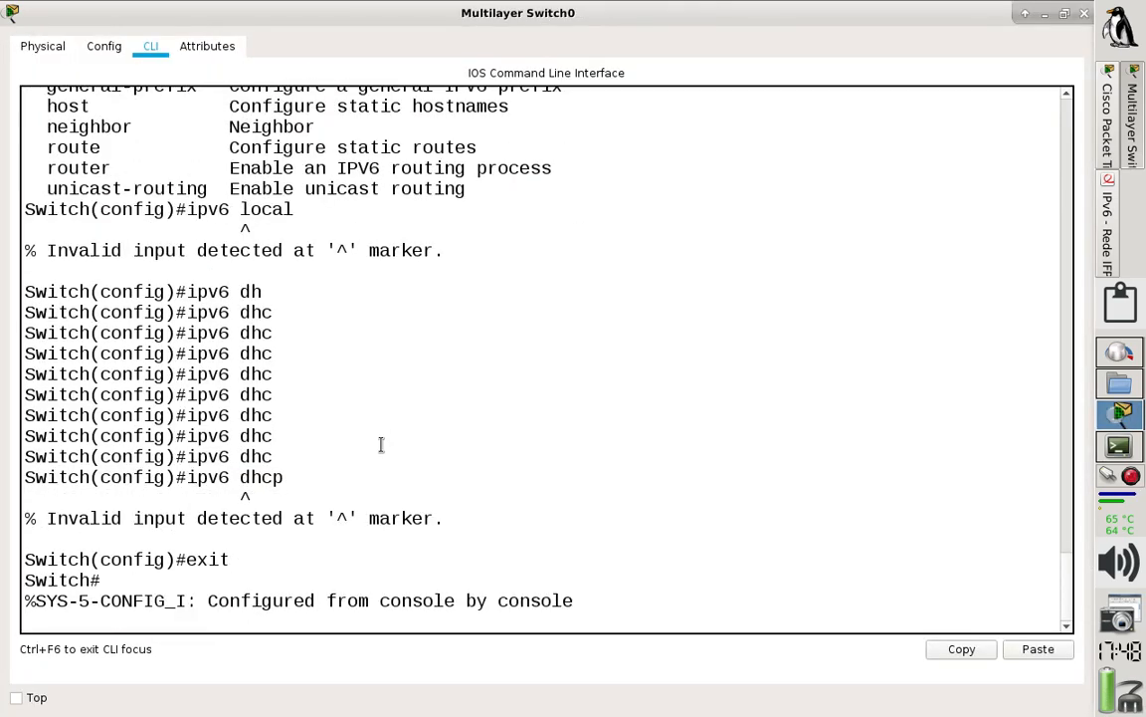
pyautogui.press('Return')
pyautogui.write('conf t')
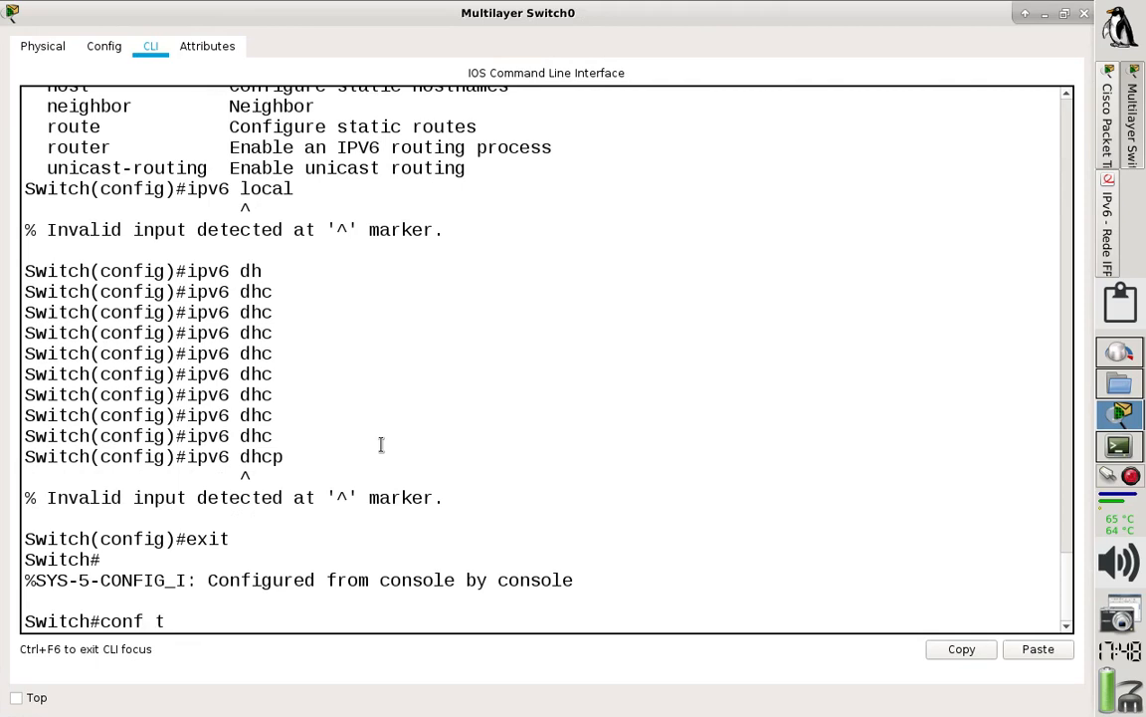
pyautogui.press('Return')
# Step: Enter interface f0/3 on the switch and enable IPv6 on it with ipv6 enable
pyautogui.write('int f')
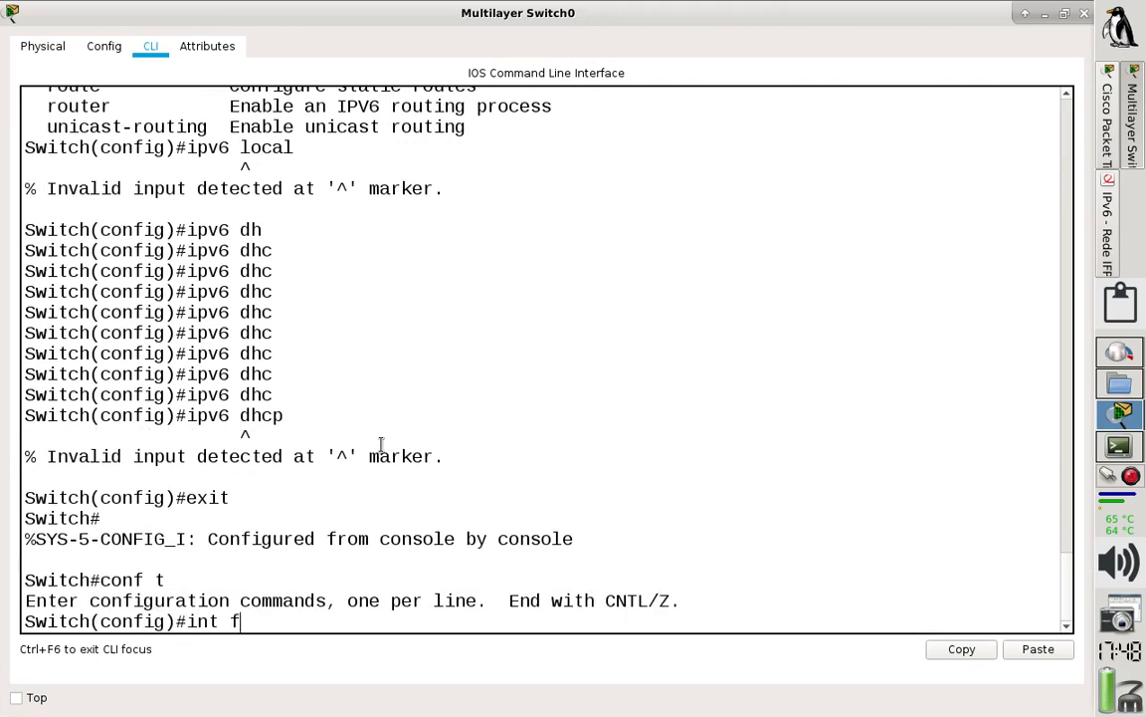
pyautogui.write('0/3')
pyautogui.press('Return')
pyautogui.write('ipv')
pyautogui.press('Tab')
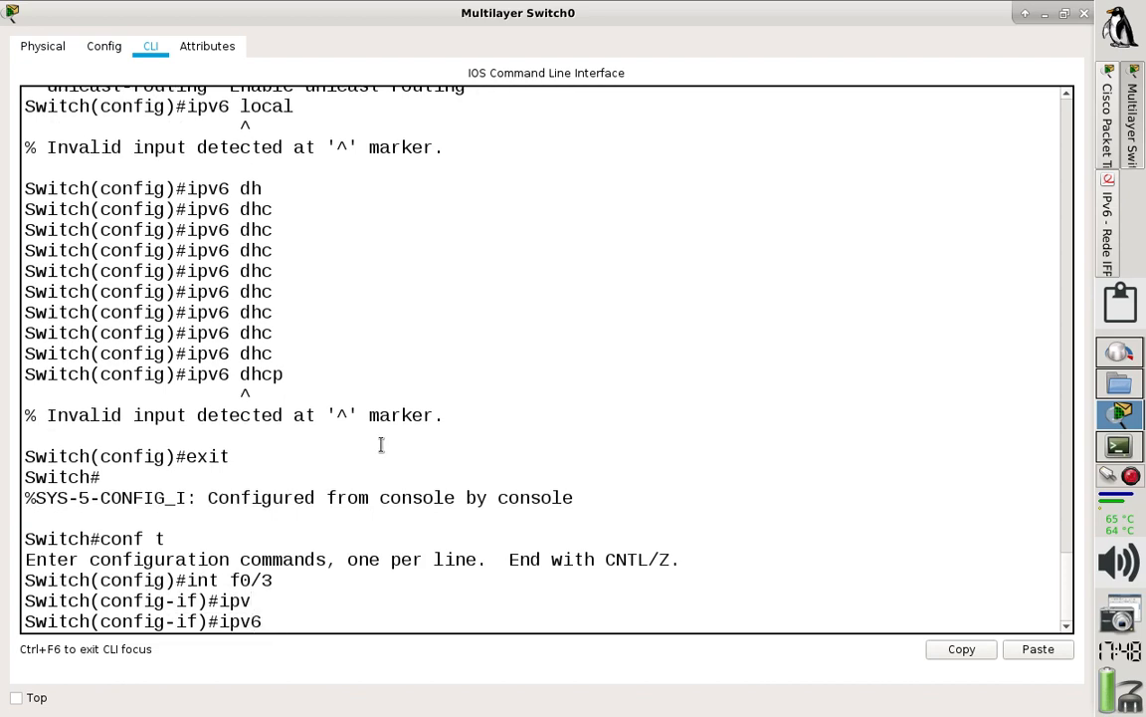
pyautogui.write('en')
pyautogui.press('Tab')
pyautogui.press('Return')
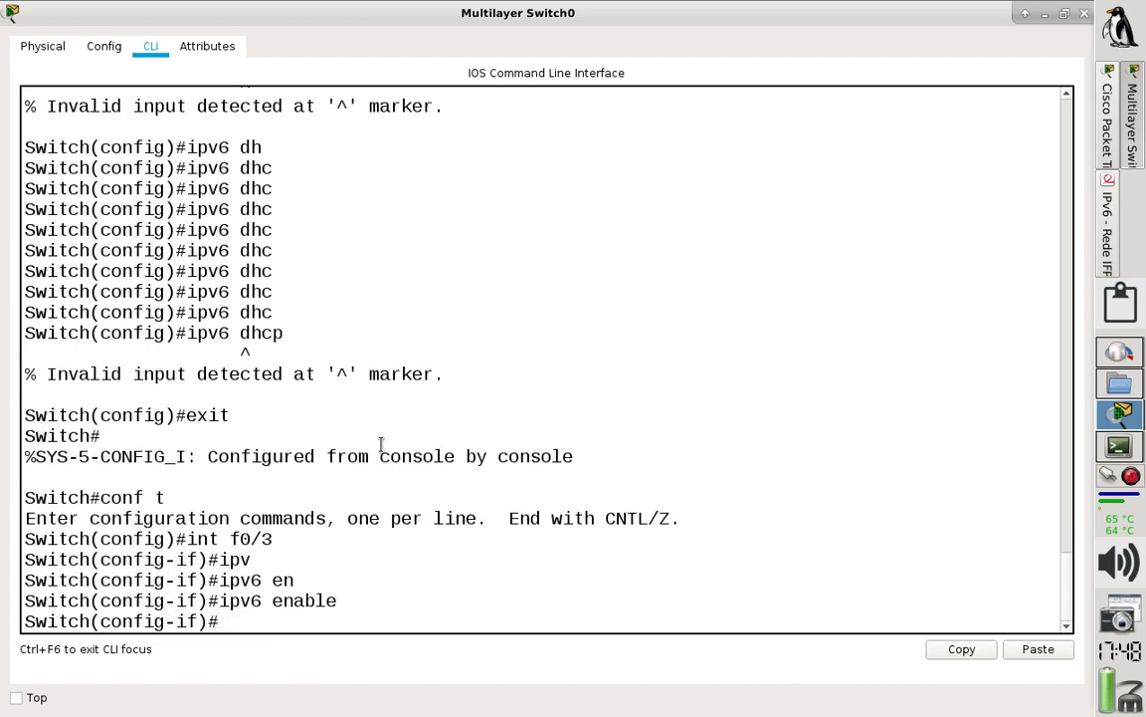
# Step: Assign the link-local address FE80::3 to interface f0/3, checking the command against the lab sheet PDF
pyautogui.write('ipv')
pyautogui.press('Tab')
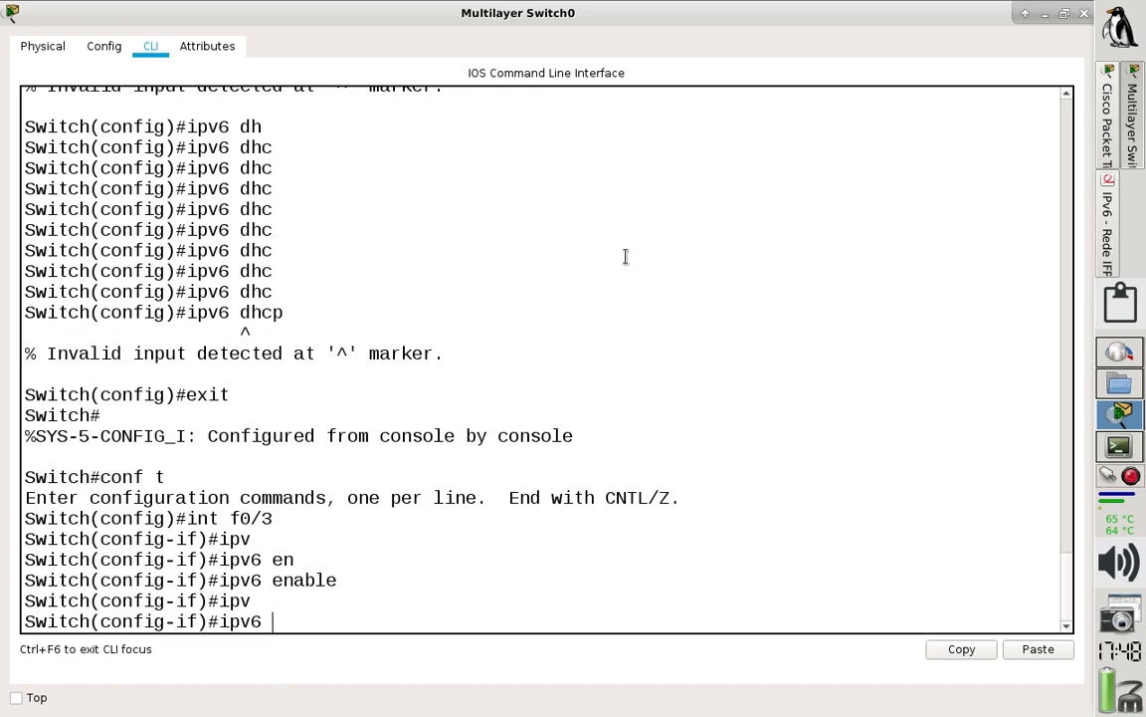
pyautogui.click(1102, 204)
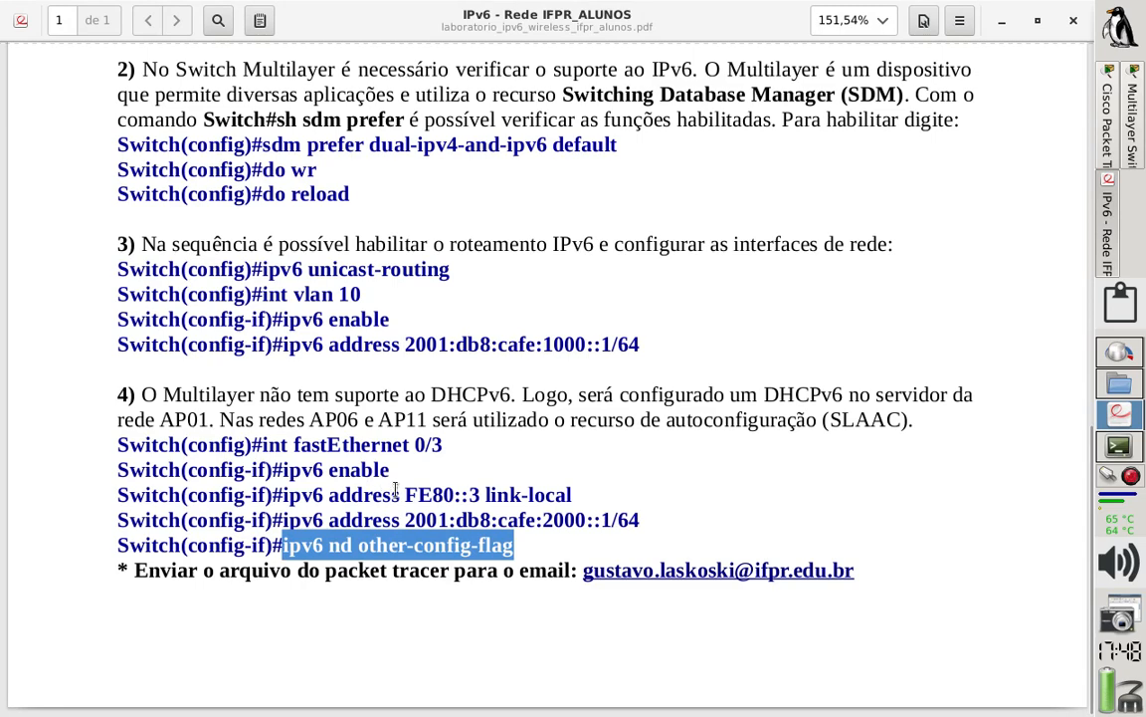
pyautogui.click(1132, 149)
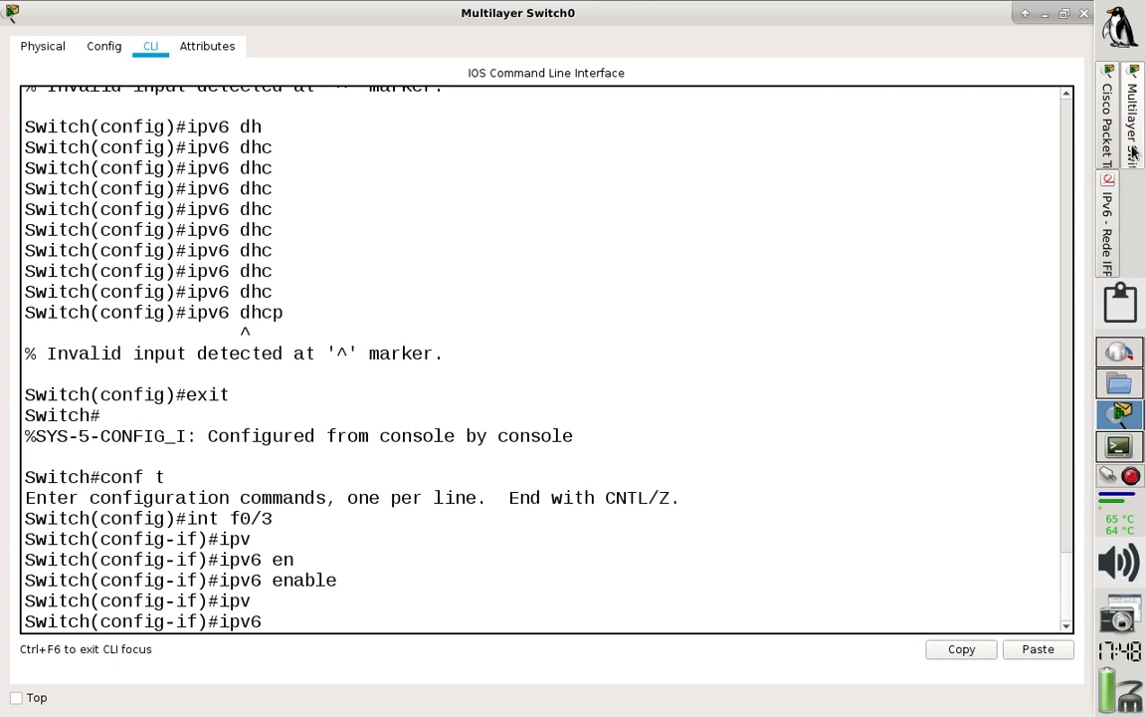
pyautogui.write('ad')
pyautogui.press('Tab')
pyautogui.write('F')
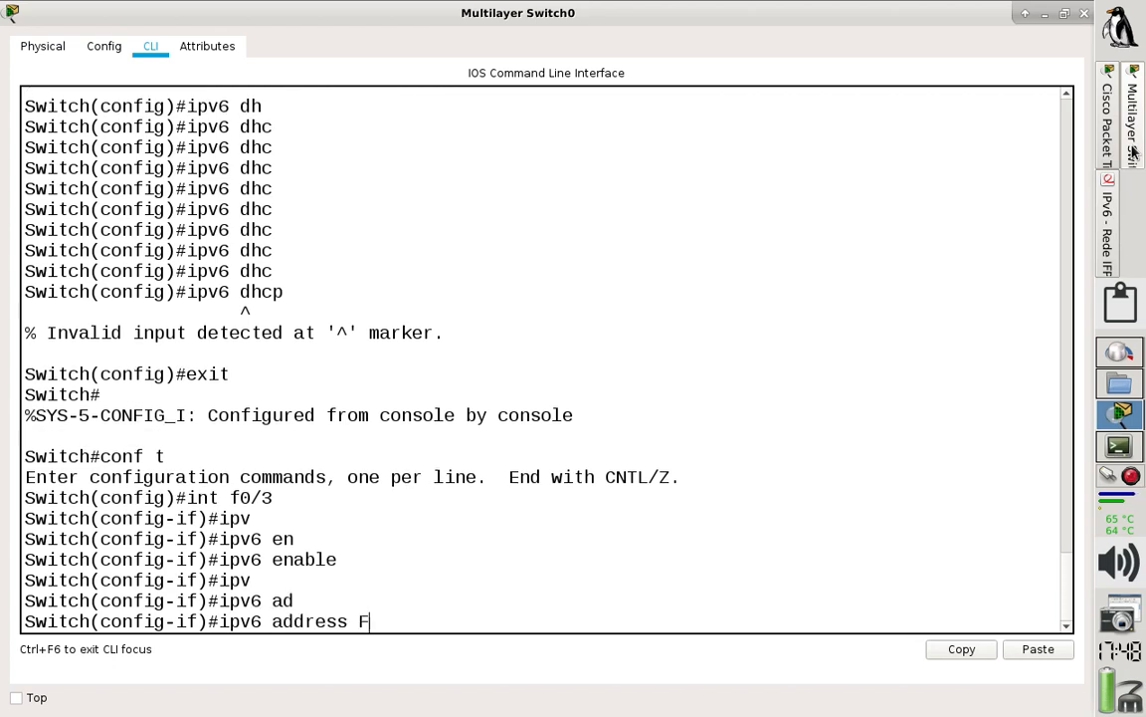
pyautogui.write('E80::3 li')
pyautogui.press('Tab')
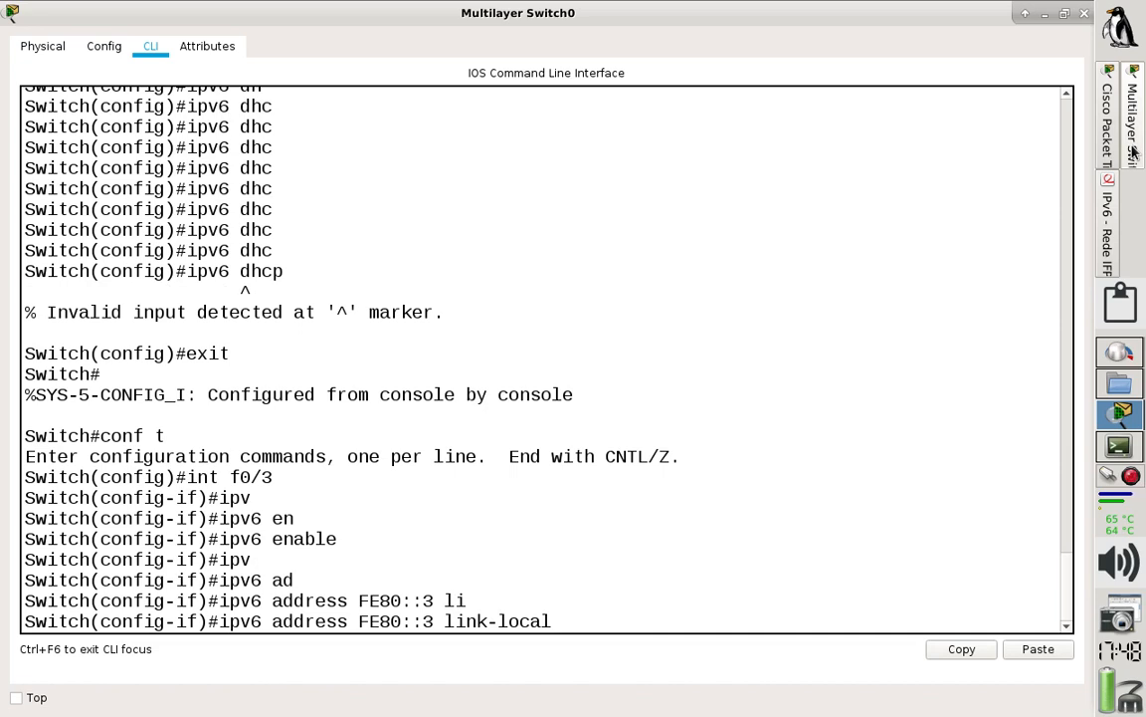
pyautogui.press('Return')
# Step: Assign the global IPv6 address 2001:db8:cafe:2000::1/64 to interface f0/3, reissuing the command with the /64 prefix length
pyautogui.write('itch(config-if)#i')
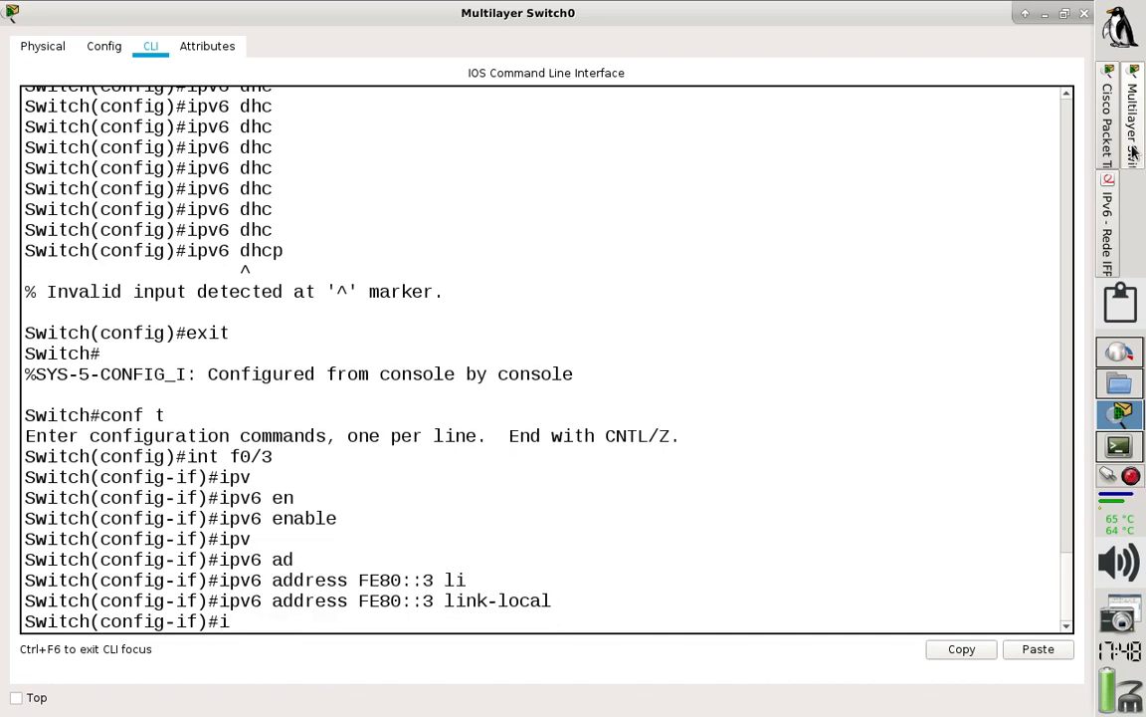
pyautogui.write('pv')
pyautogui.press('Tab')
pyautogui.write('ad')
pyautogui.press('Tab')
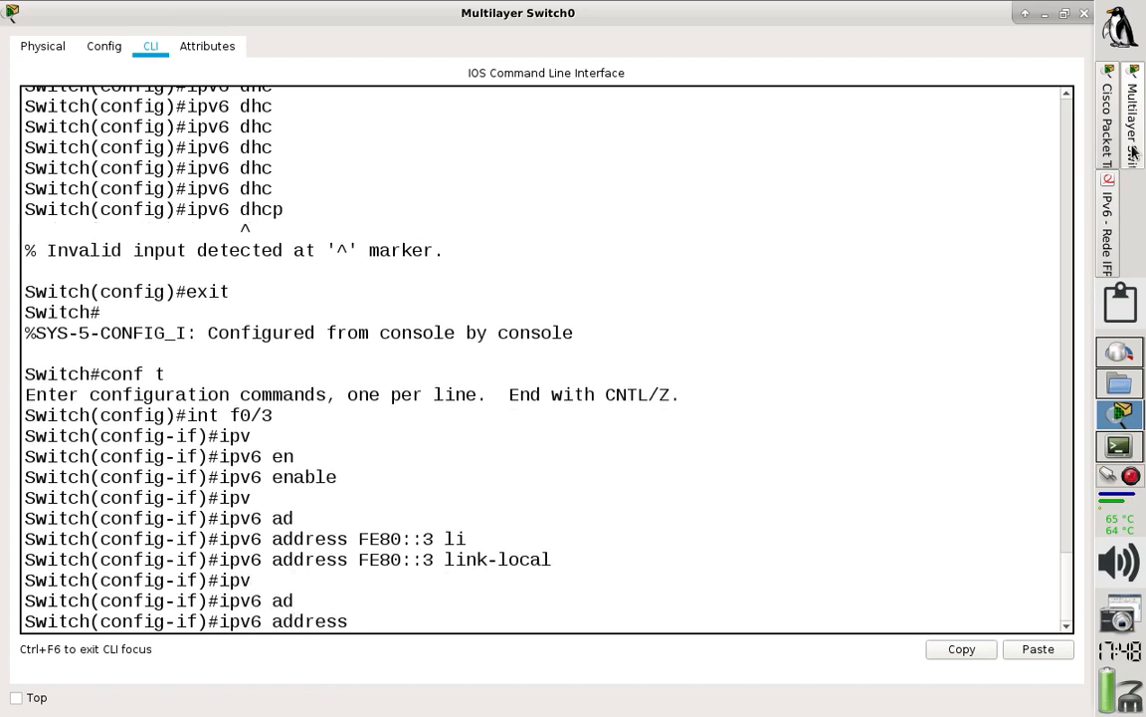
pyautogui.write('2001:db8:cafe:2')
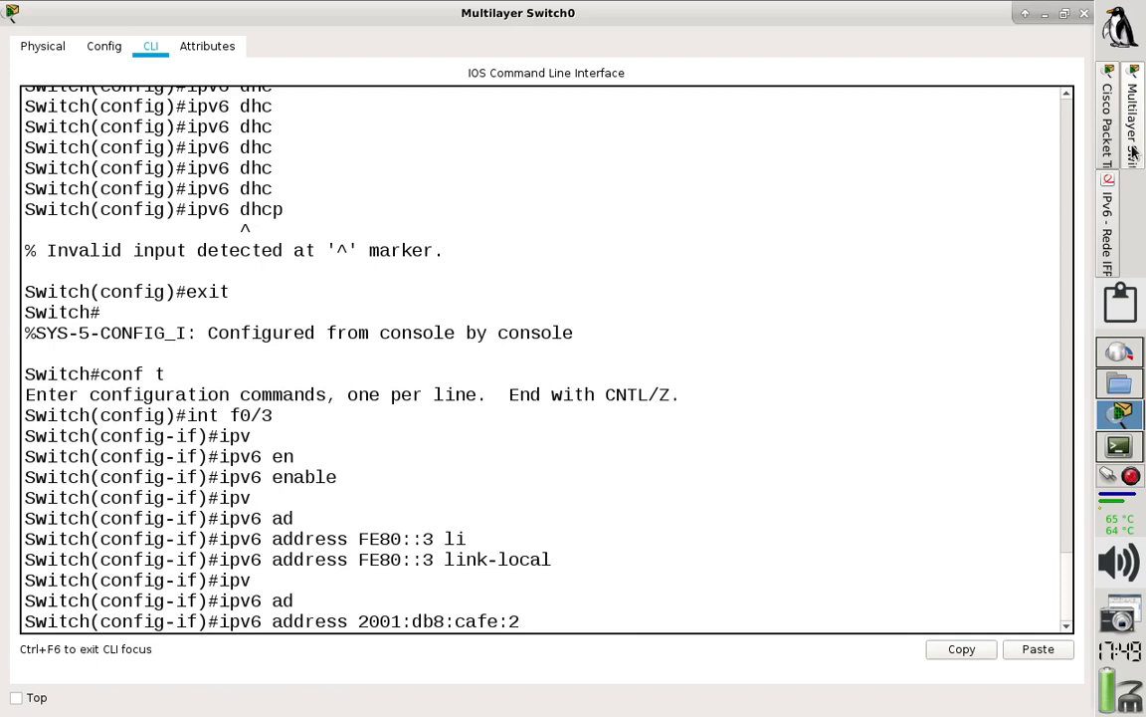
pyautogui.write('000::1')
pyautogui.moveTo(359, 559); pyautogui.dragTo(553, 559)
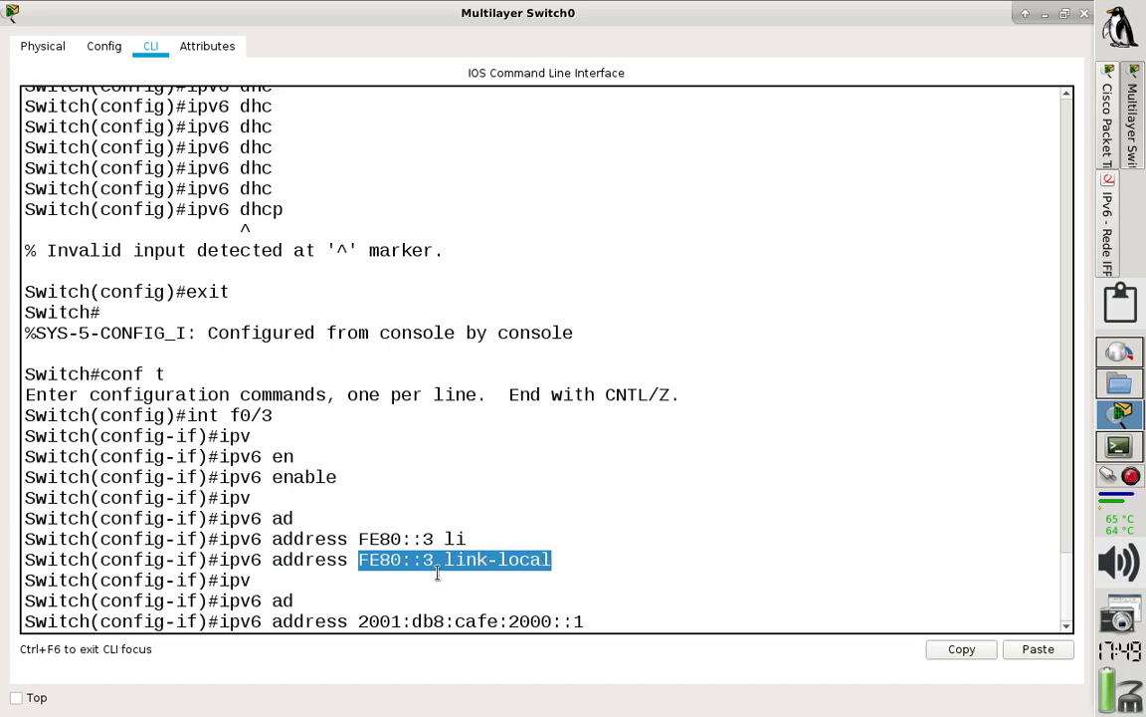
pyautogui.moveTo(455, 621); pyautogui.dragTo(498, 617)
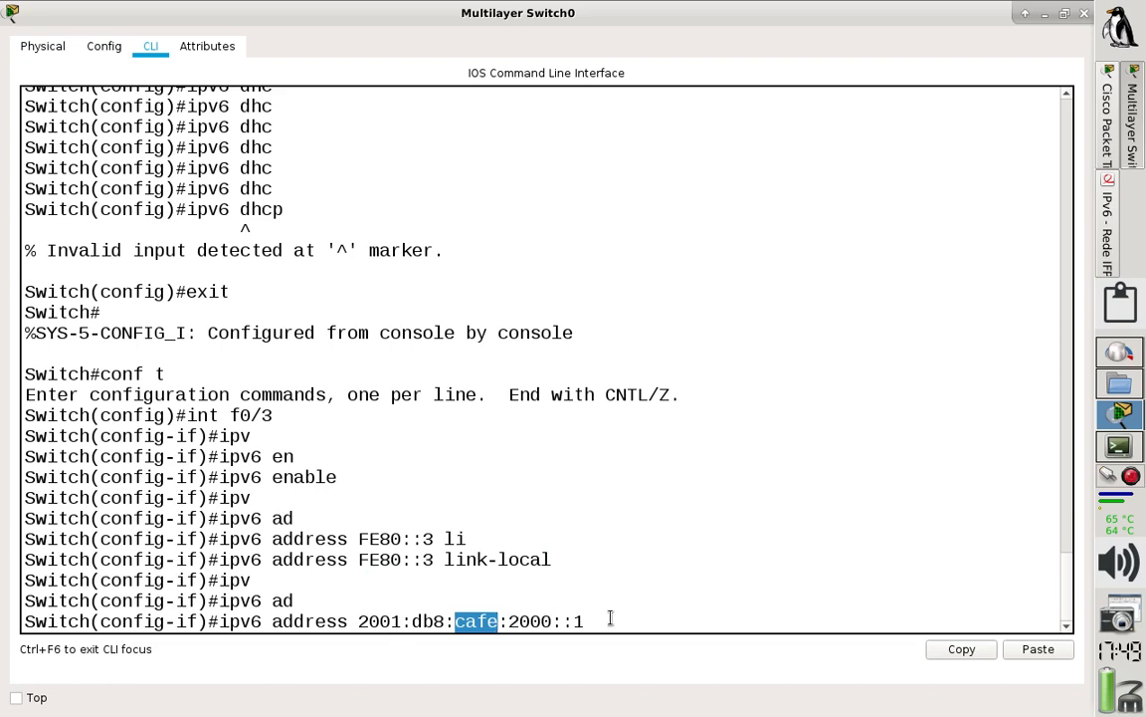
pyautogui.click(677, 614)
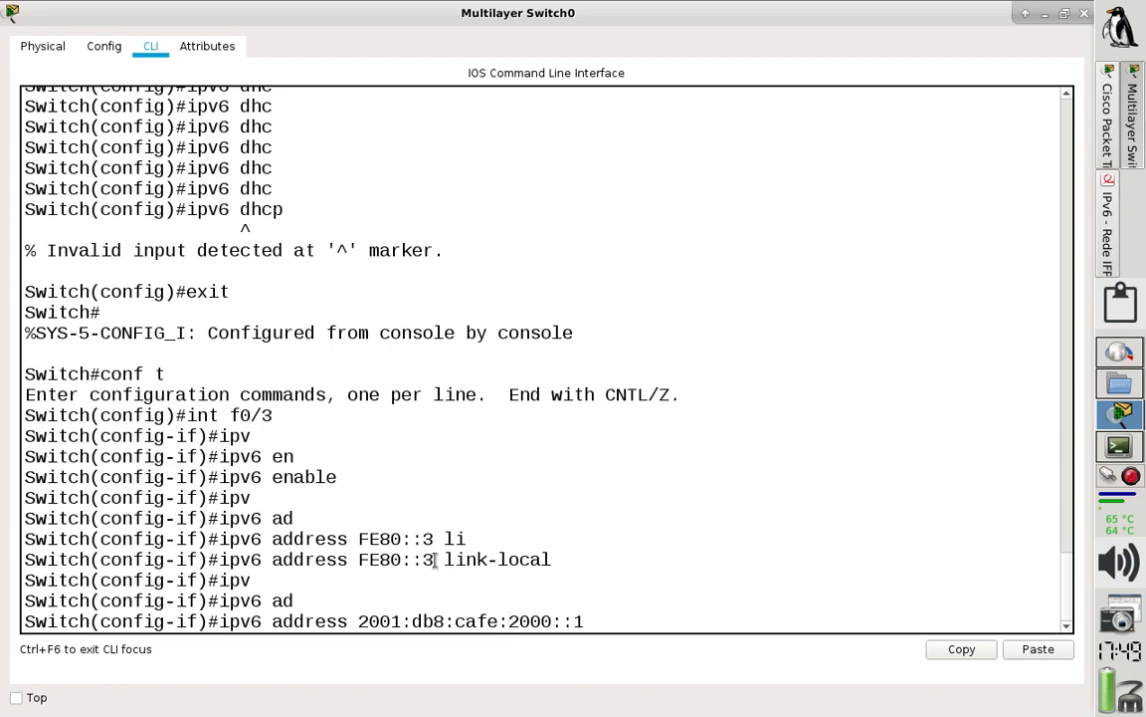
pyautogui.press('Left')
pyautogui.press('Left')
pyautogui.press('Left')
pyautogui.press('Left')
pyautogui.press('Left')
pyautogui.press('Left')
pyautogui.press('Left')
pyautogui.press('Return')
pyautogui.press('Up')
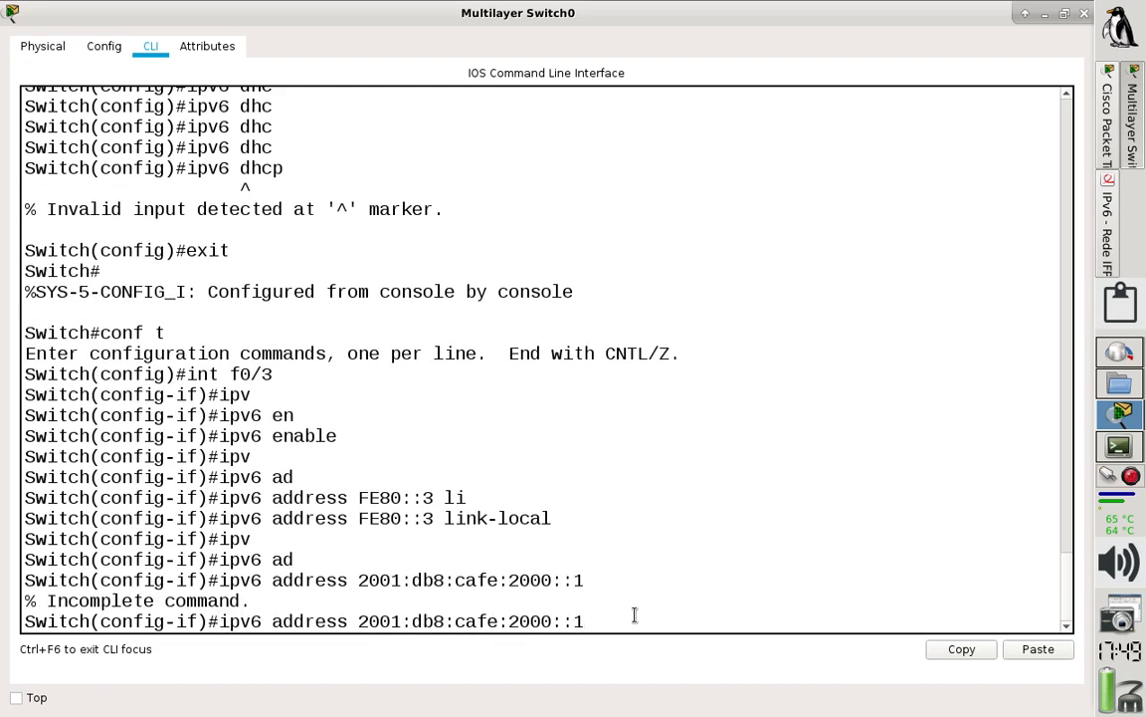
pyautogui.write('/64')
pyautogui.press('Return')
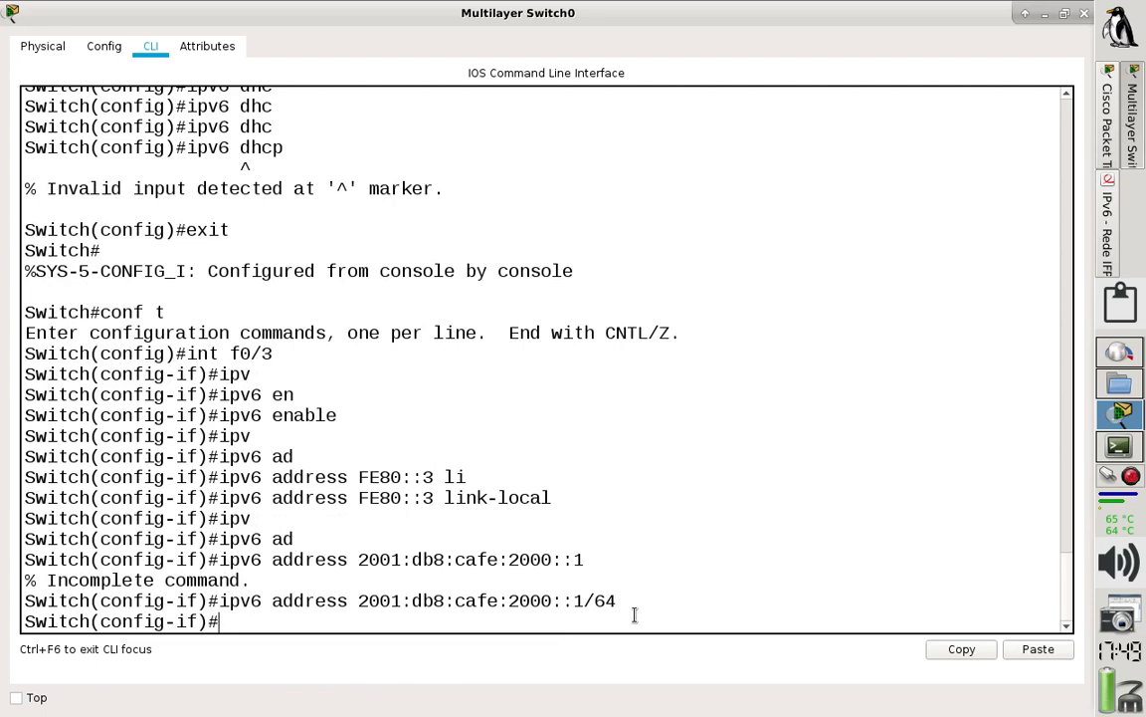
# Step: Set the IPv6 neighbor discovery other-config-flag on interface f0/3 with ipv6 nd other-config-flag
pyautogui.write('exit')
pyautogui.press('BackSpace')
pyautogui.press('BackSpace')
pyautogui.press('BackSpace')
pyautogui.press('BackSpace')
pyautogui.write('ipv')
pyautogui.press('Tab')
pyautogui.write('nd')
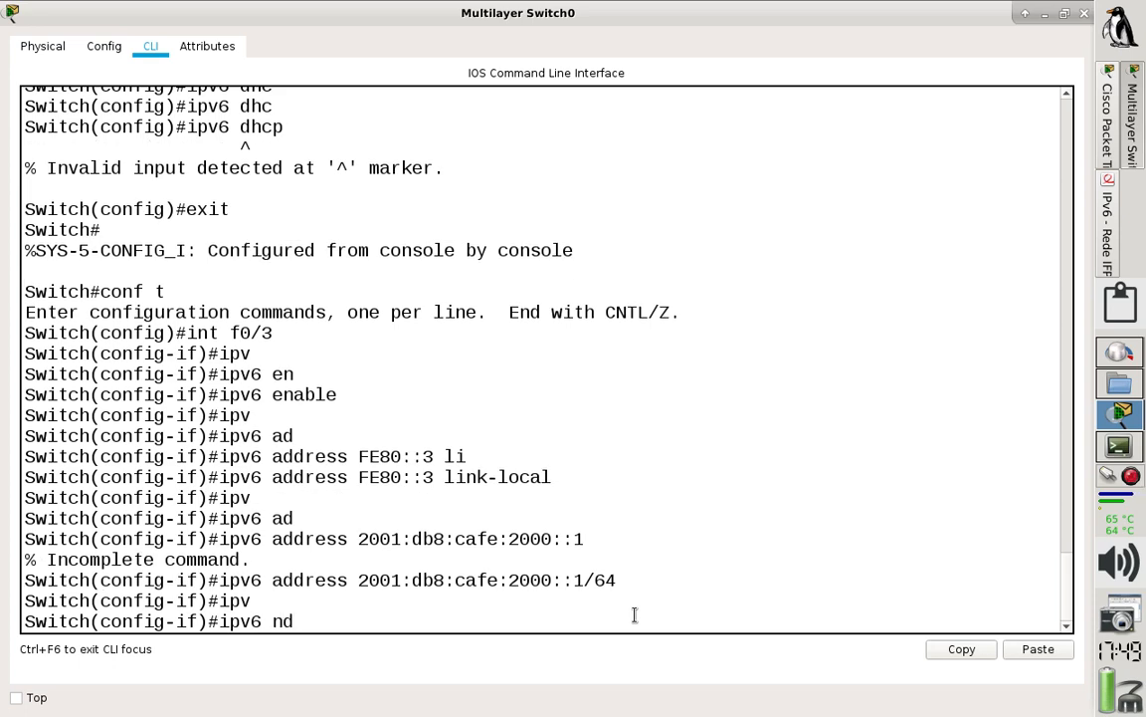
pyautogui.press('Tab')
pyautogui.write('oh')
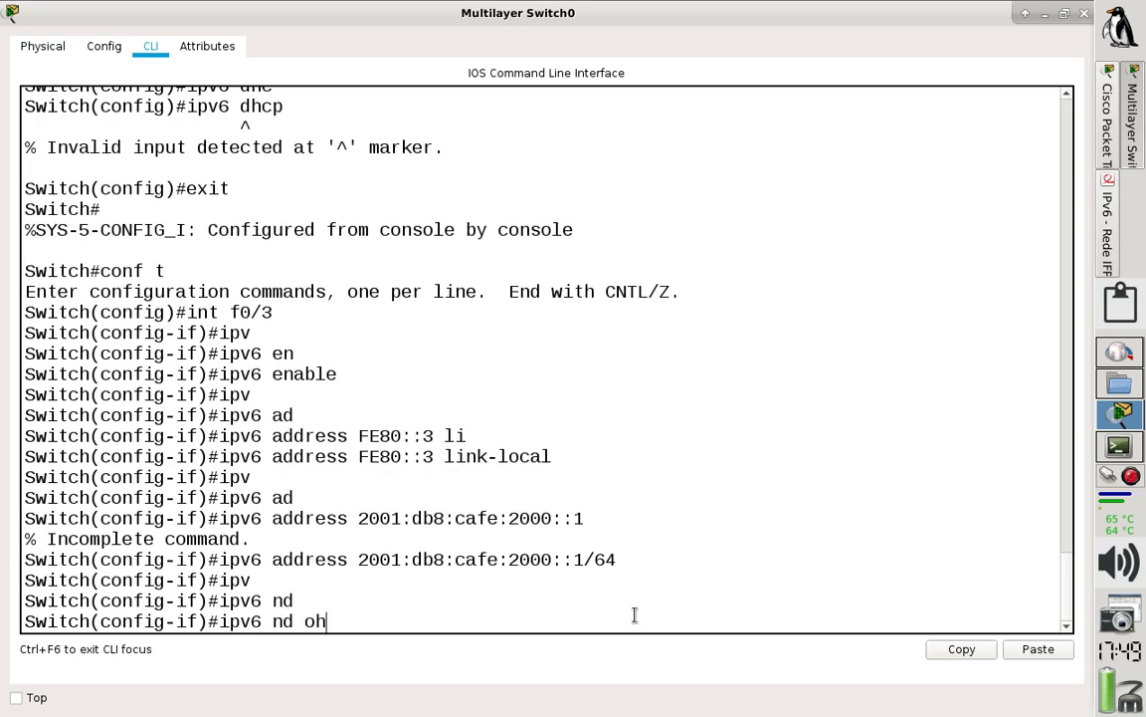
pyautogui.press('Tab')
pyautogui.press('BackSpace')
pyautogui.write('t')
pyautogui.press('Tab')
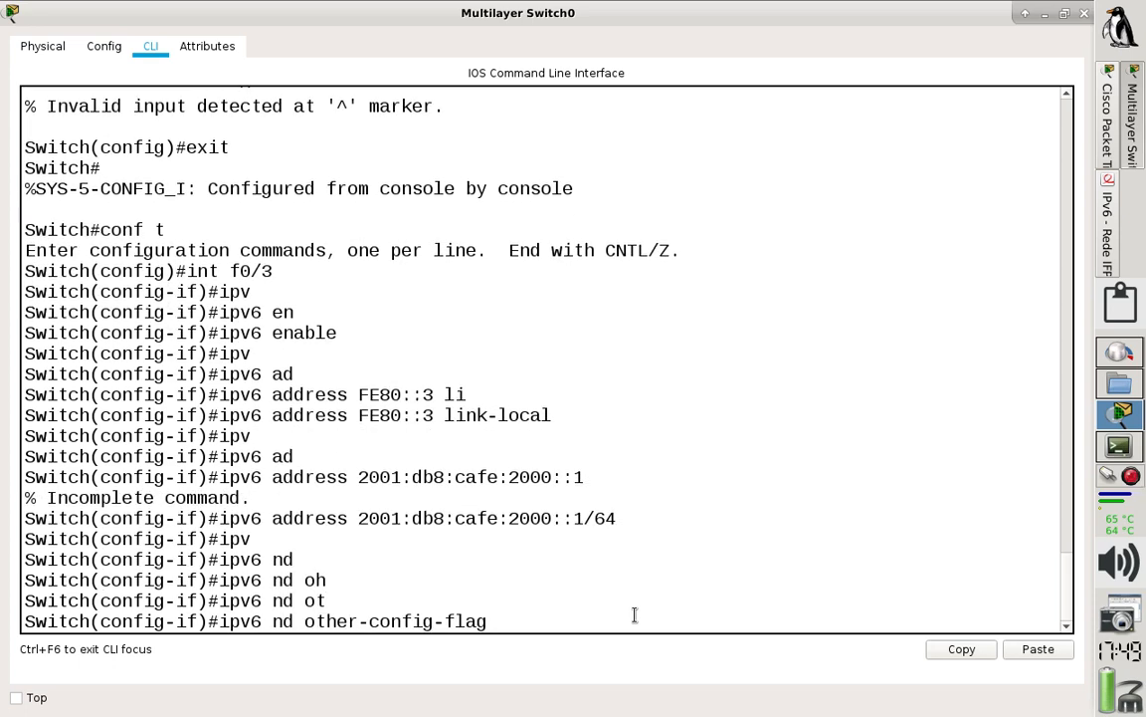
pyautogui.press('Return')
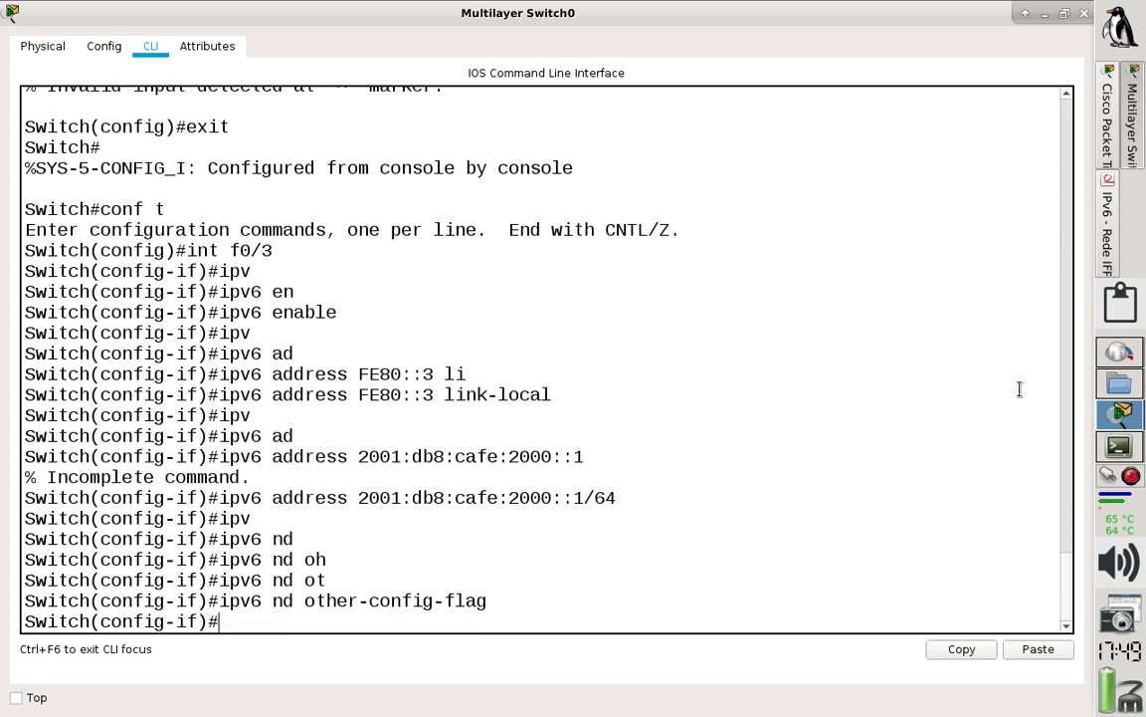
# Step: Return to the network topology and spread out the overlapping smartphones near AP06, moving A(9)(4) well apart from the others
pyautogui.click(1108, 146)
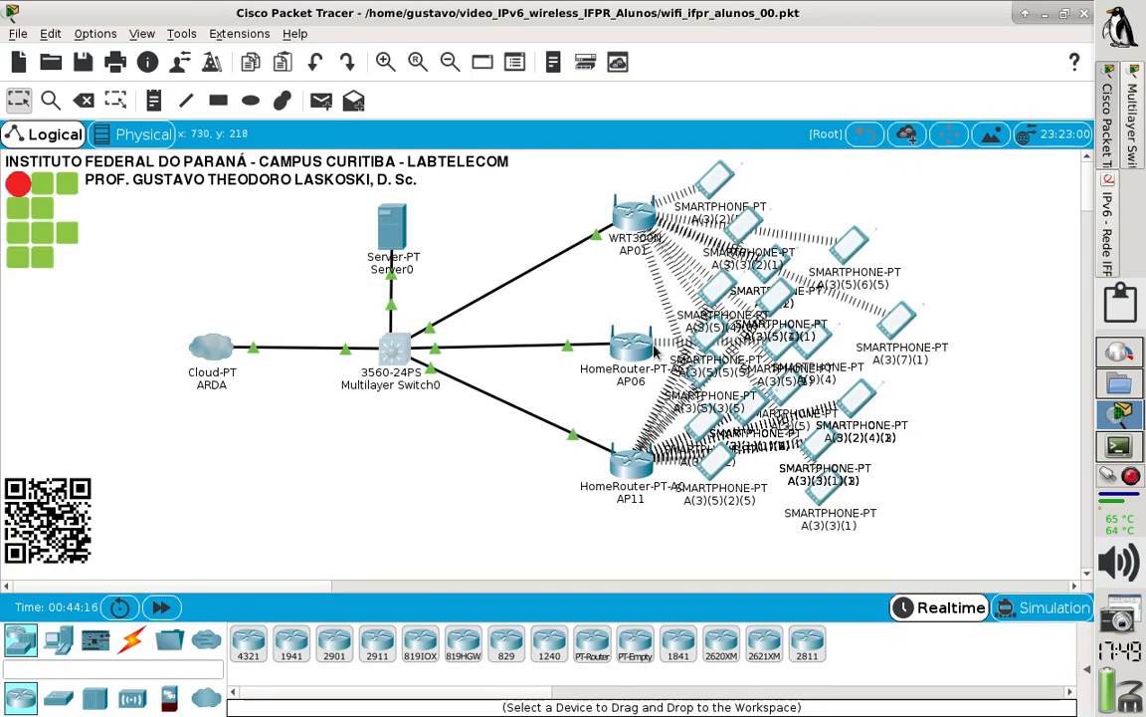
pyautogui.moveTo(810, 344); pyautogui.dragTo(957, 432)
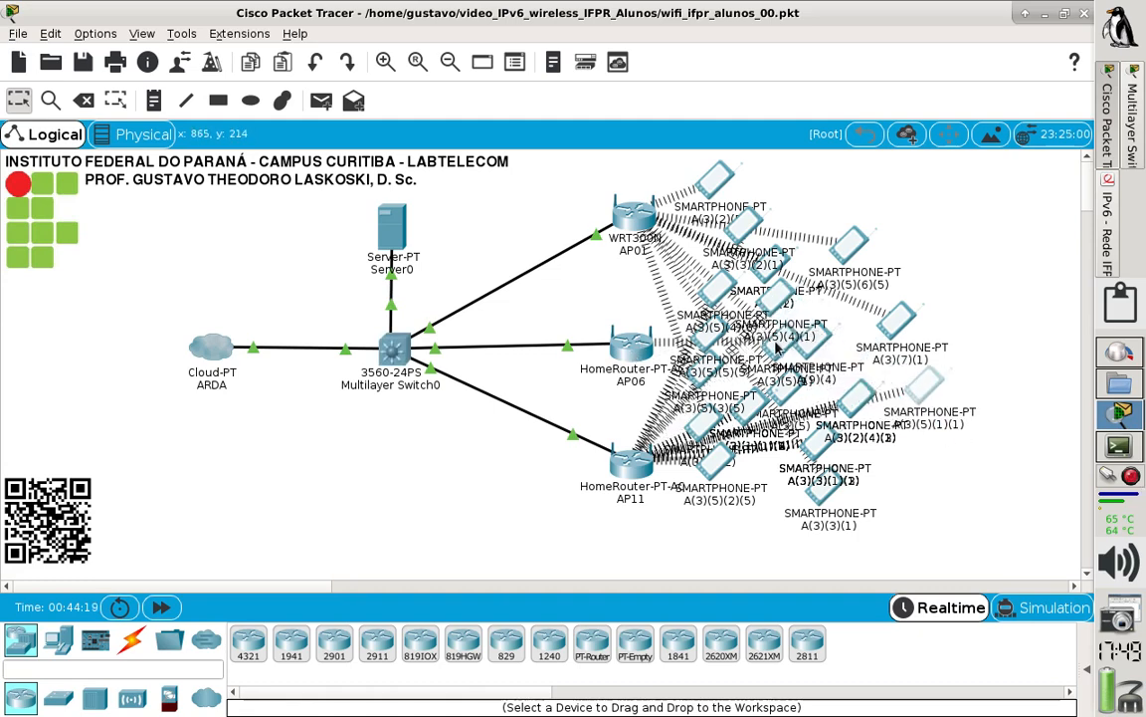
pyautogui.moveTo(779, 348); pyautogui.dragTo(889, 400)
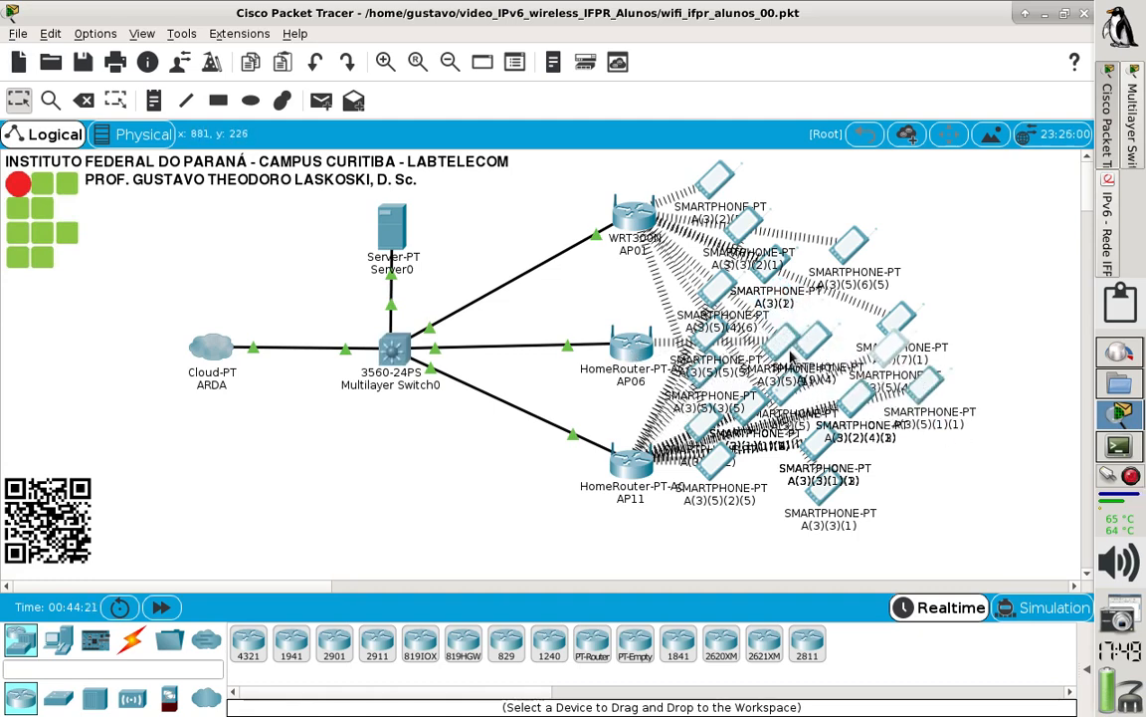
pyautogui.moveTo(786, 348); pyautogui.dragTo(1012, 195)
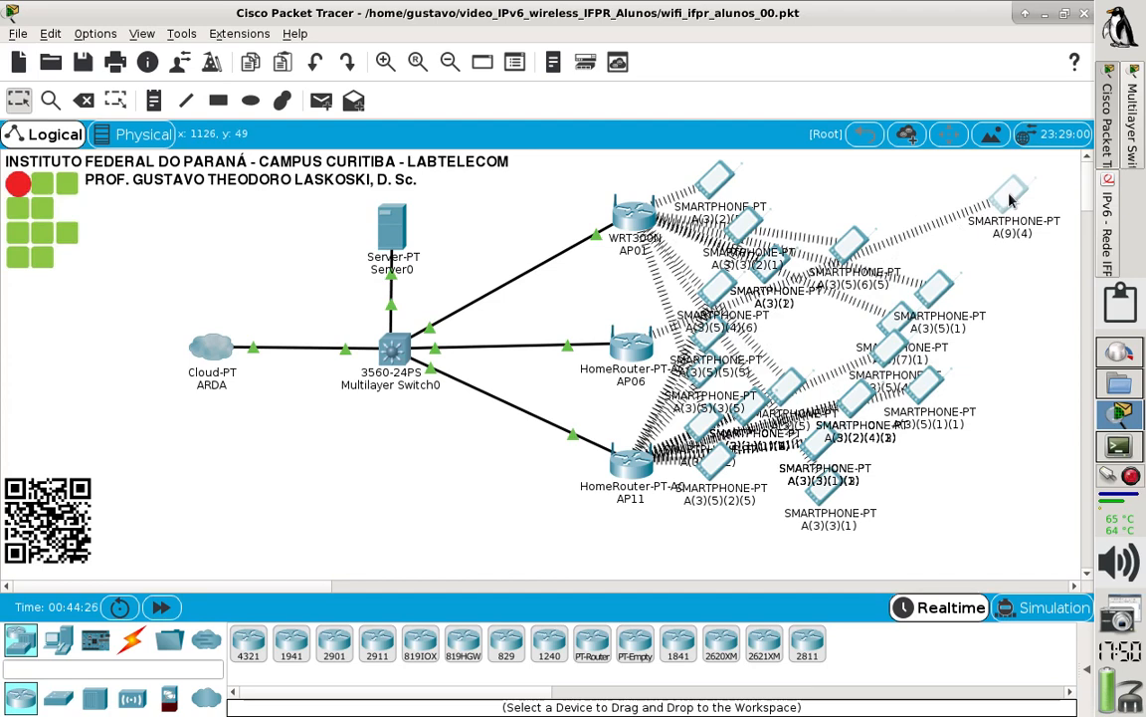
# Step: Set smartphone A(9)(4)'s Wireless0 IPv6 configuration to Auto Config and close its window
pyautogui.moveTo(1010, 199)
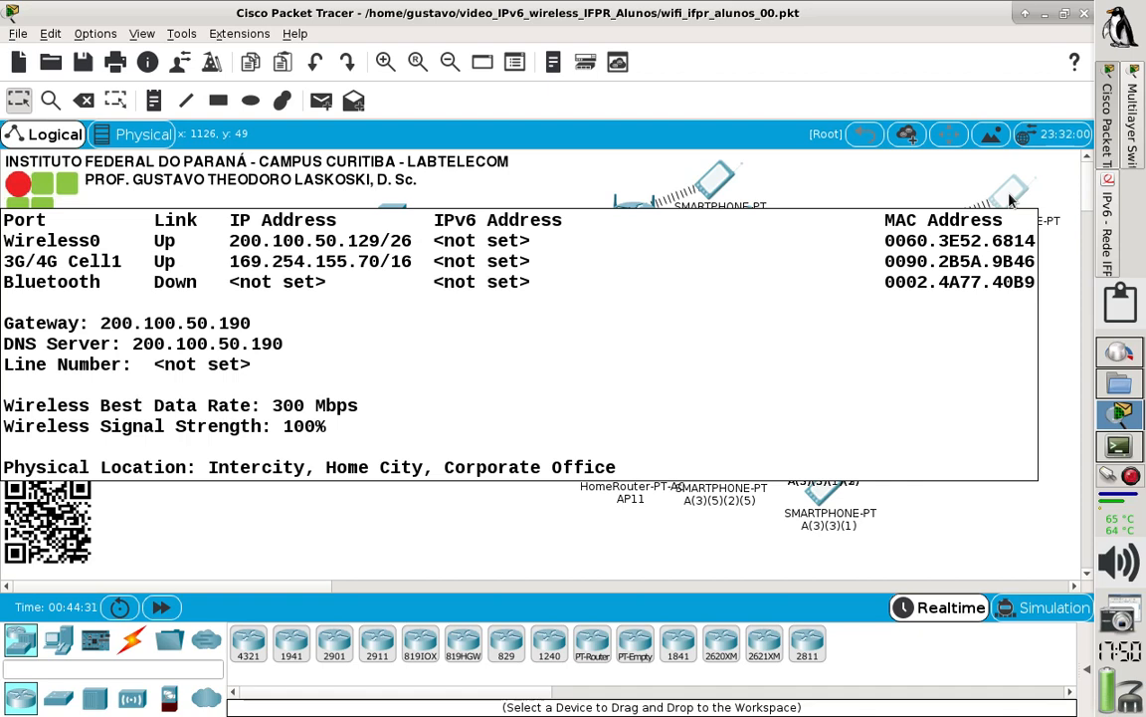
pyautogui.click(1010, 200)
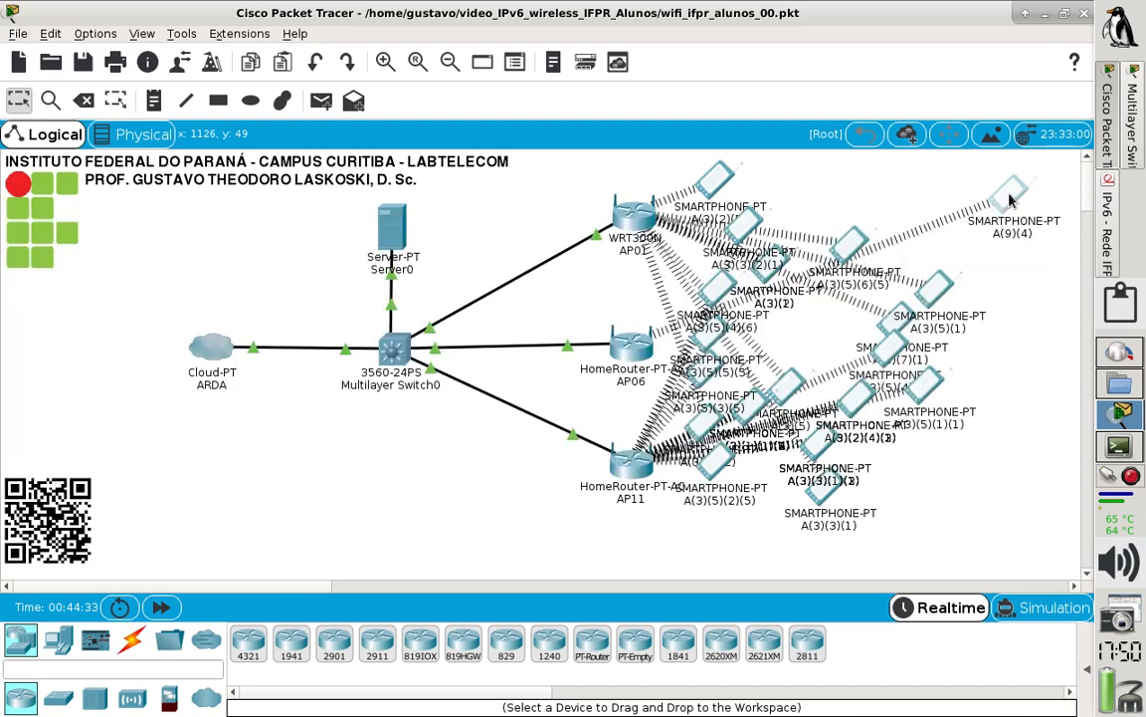
pyautogui.click(333, 141)
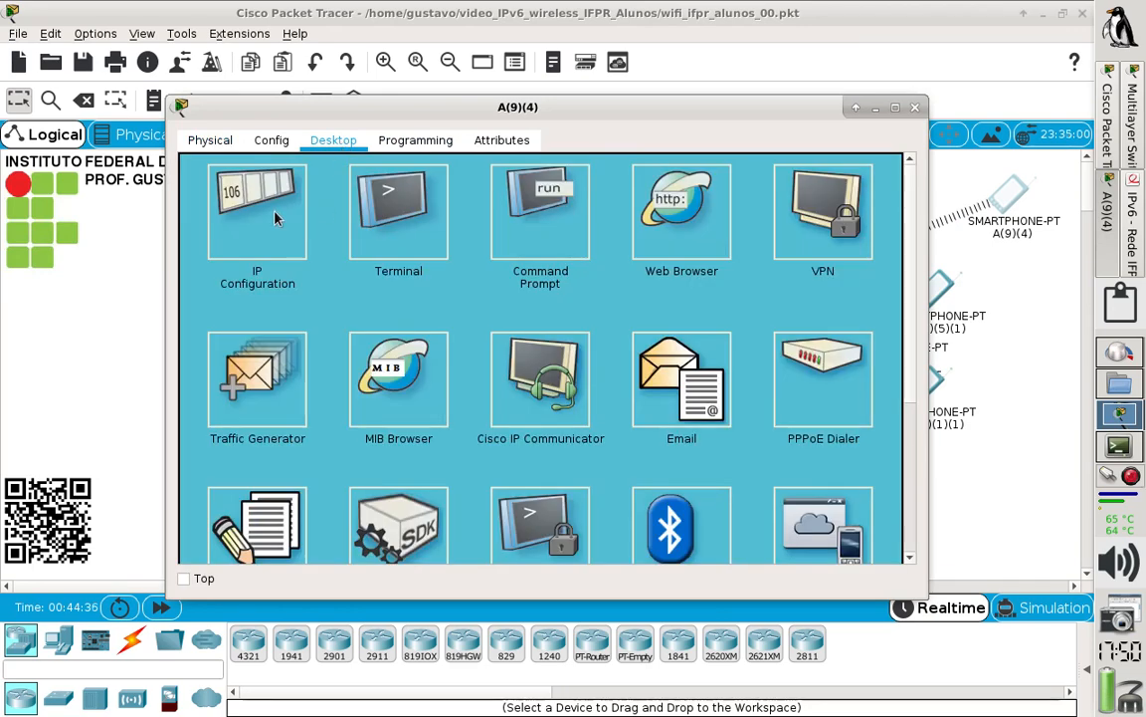
pyautogui.click(249, 191)
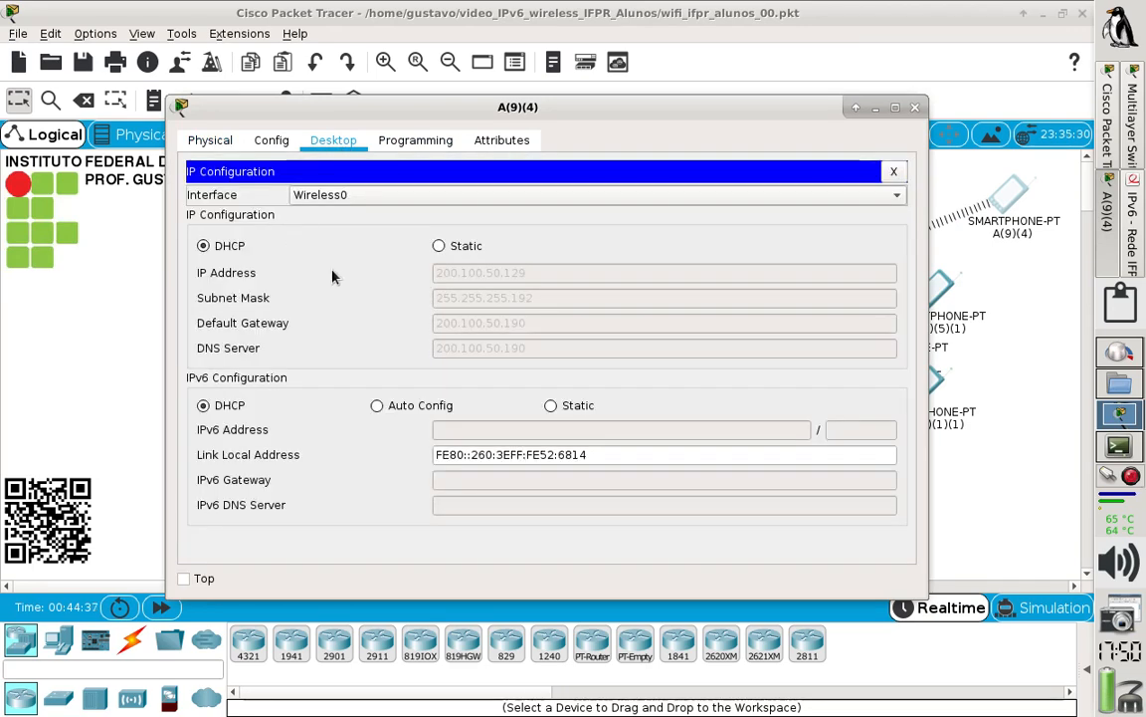
pyautogui.click(551, 406)
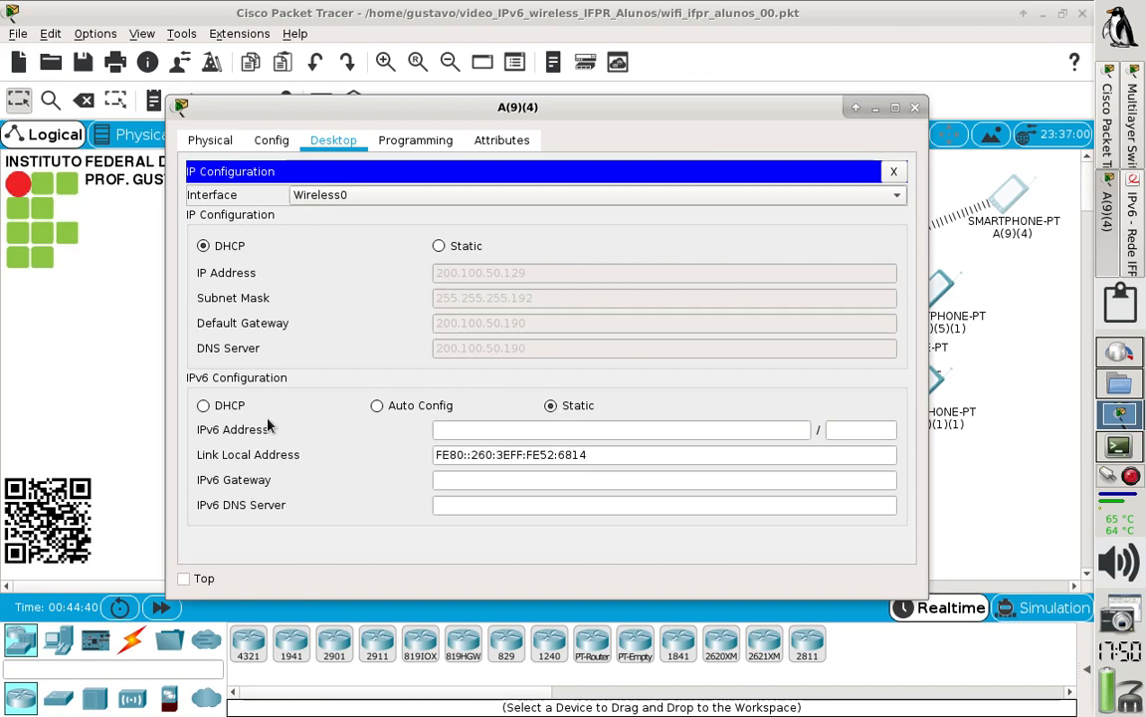
pyautogui.click(221, 410)
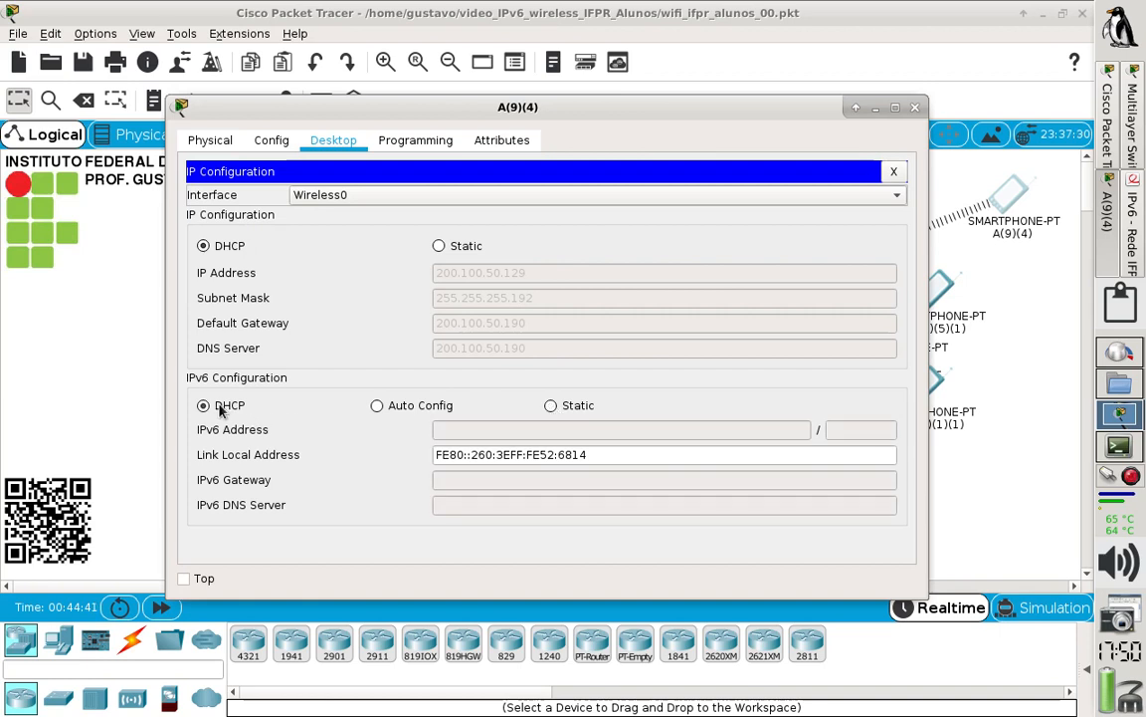
pyautogui.click(378, 407)
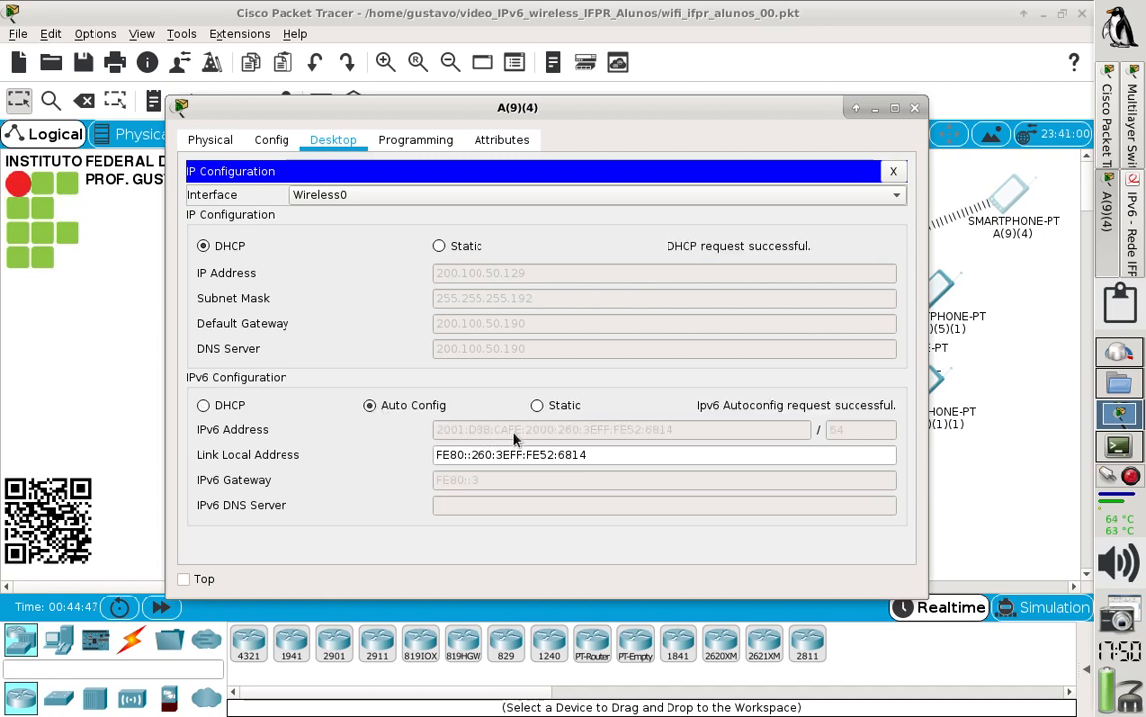
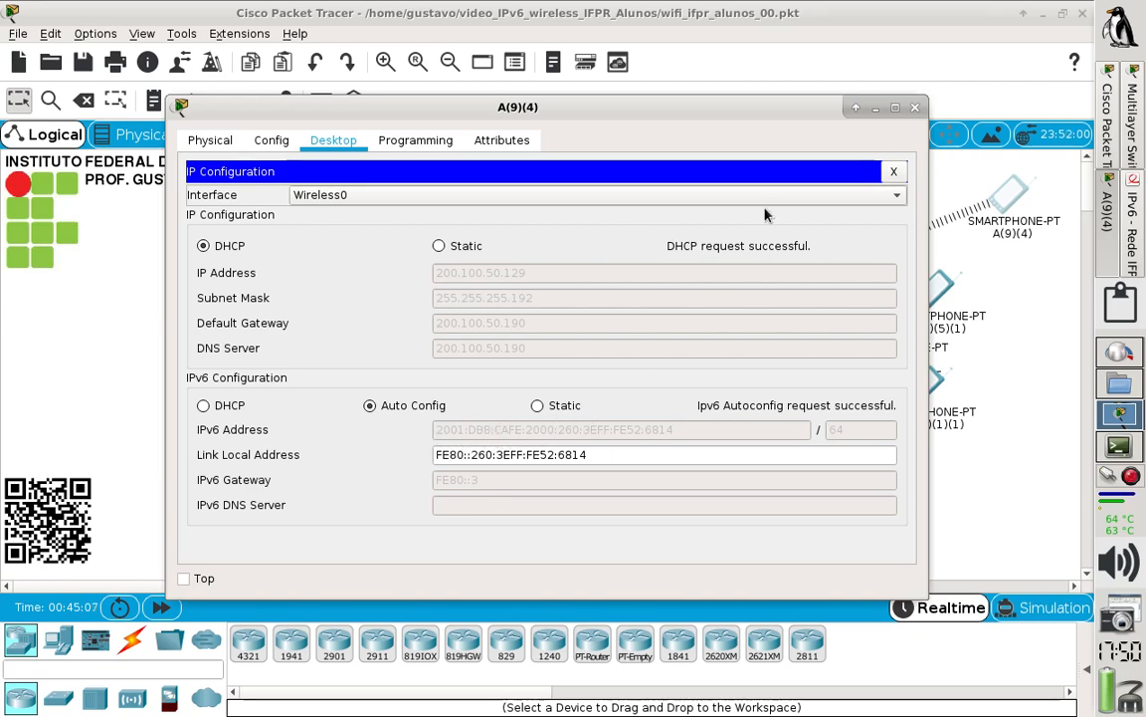
pyautogui.click(914, 109)
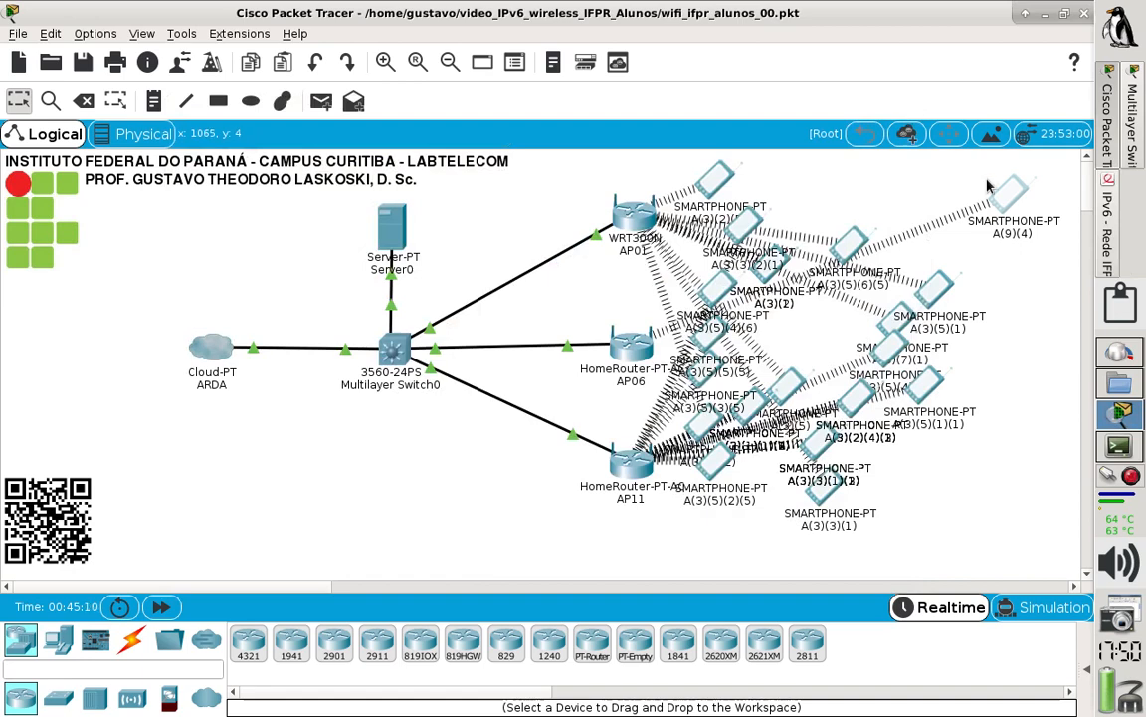
# Step: Check smartphone A(9)(4)'s address summary and ping 2001:db8:cafe:2000::1 from its Command Prompt
pyautogui.moveTo(1005, 196)
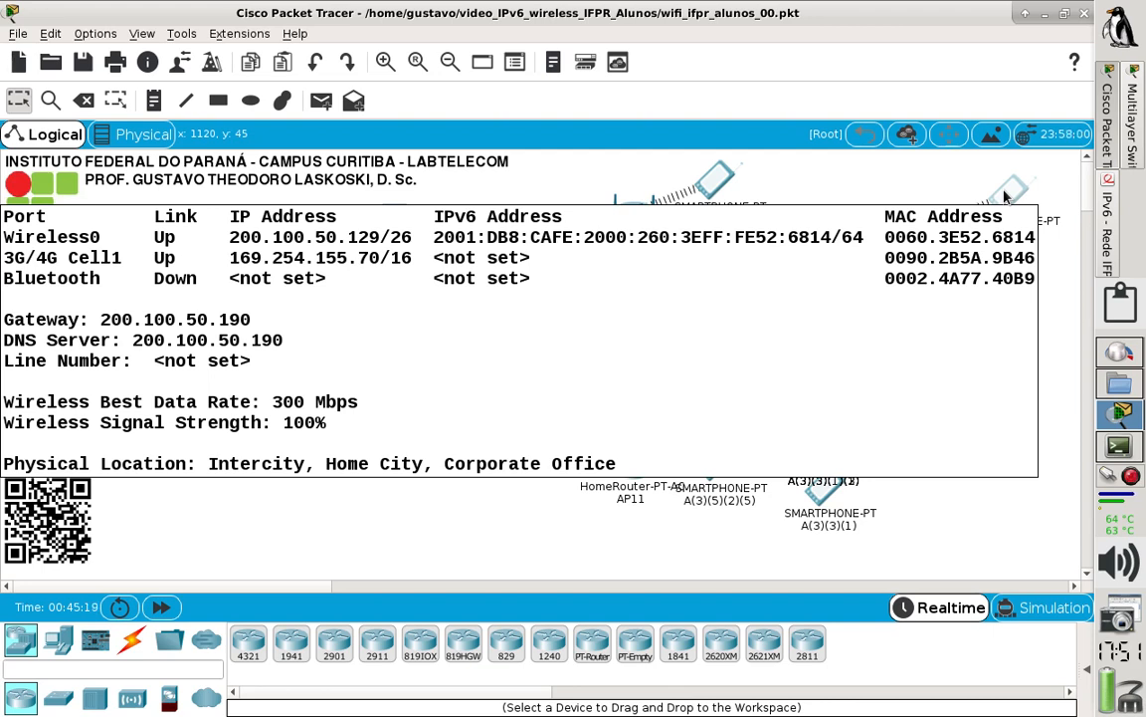
pyautogui.click(1005, 197)
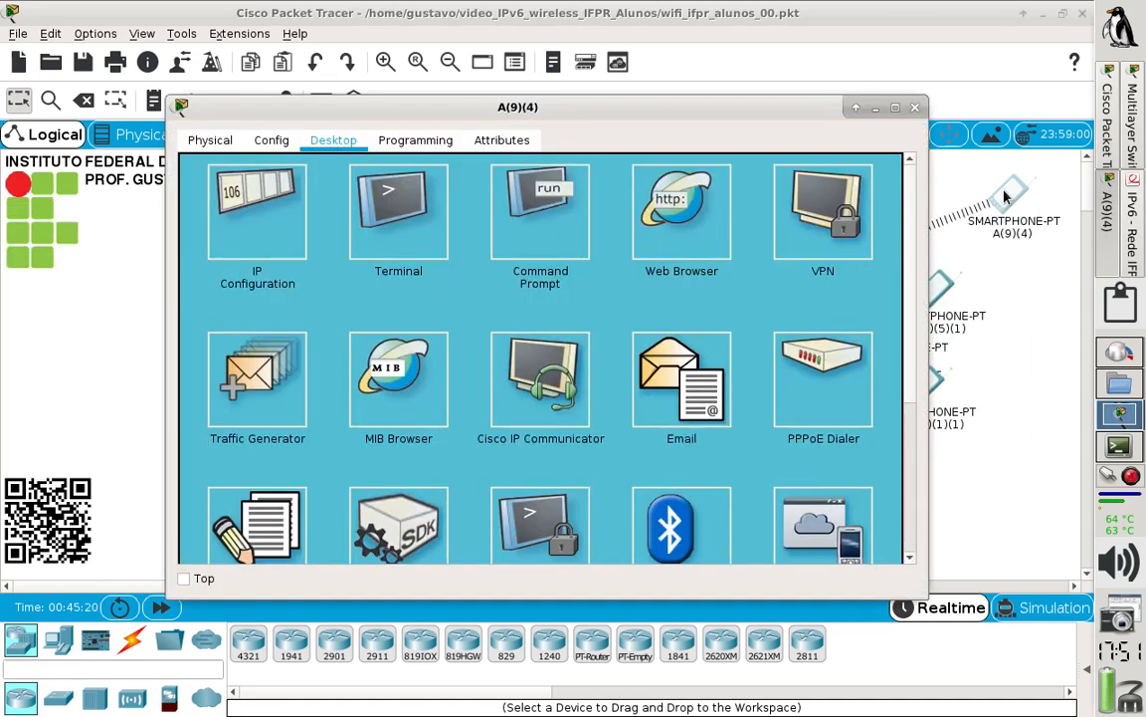
pyautogui.click(522, 194)
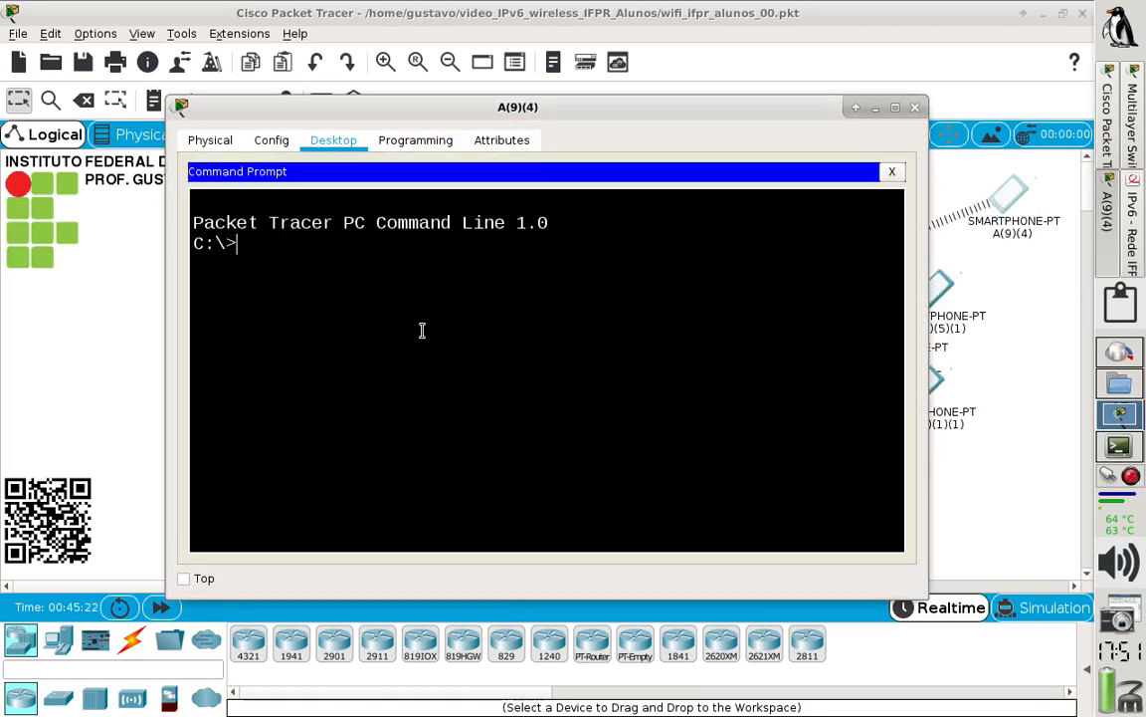
pyautogui.write('ping 200')
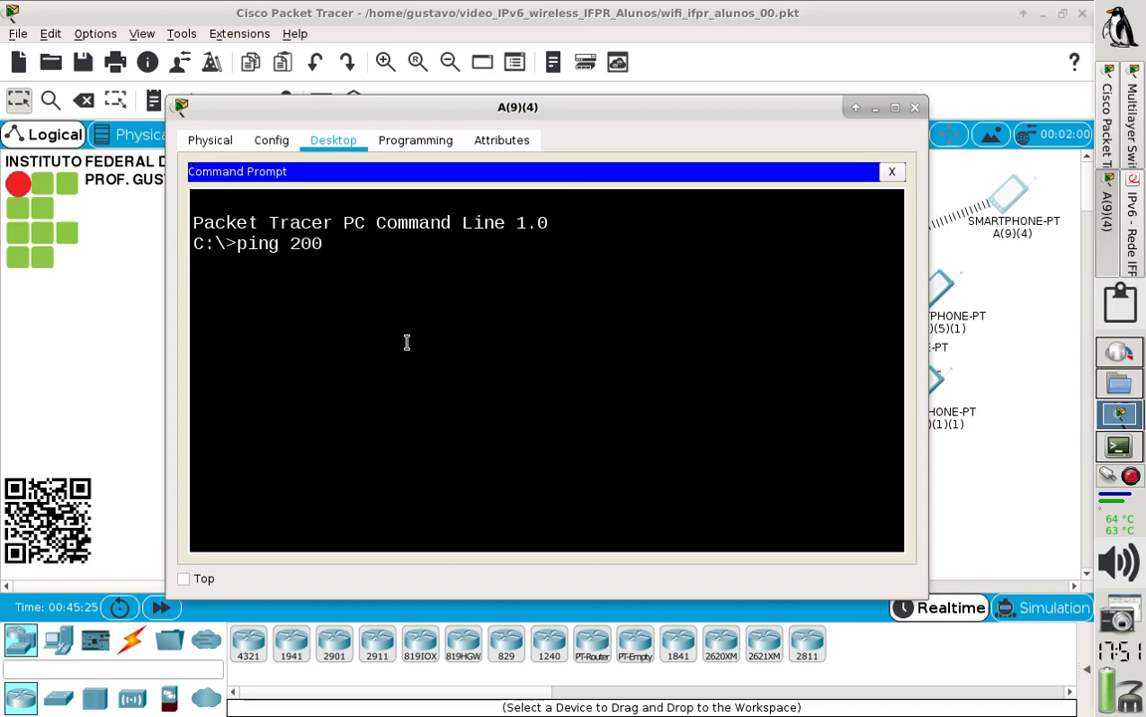
pyautogui.write('1:db8:cafe:200')
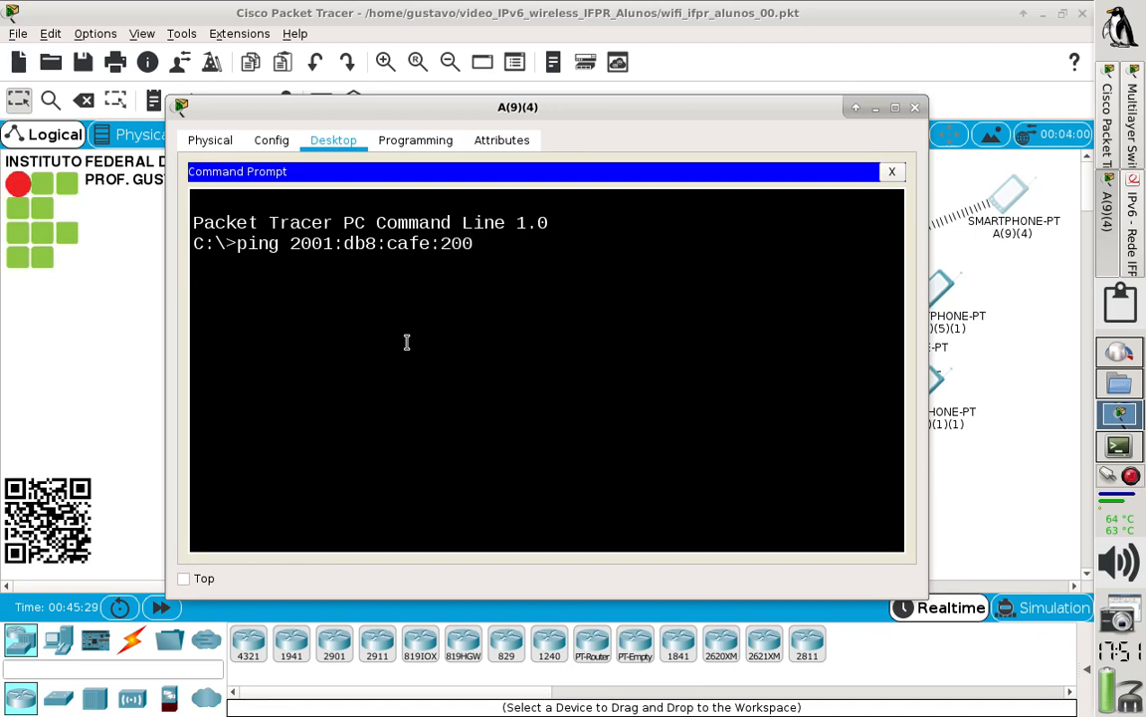
pyautogui.write('0::1')
pyautogui.press('Return')
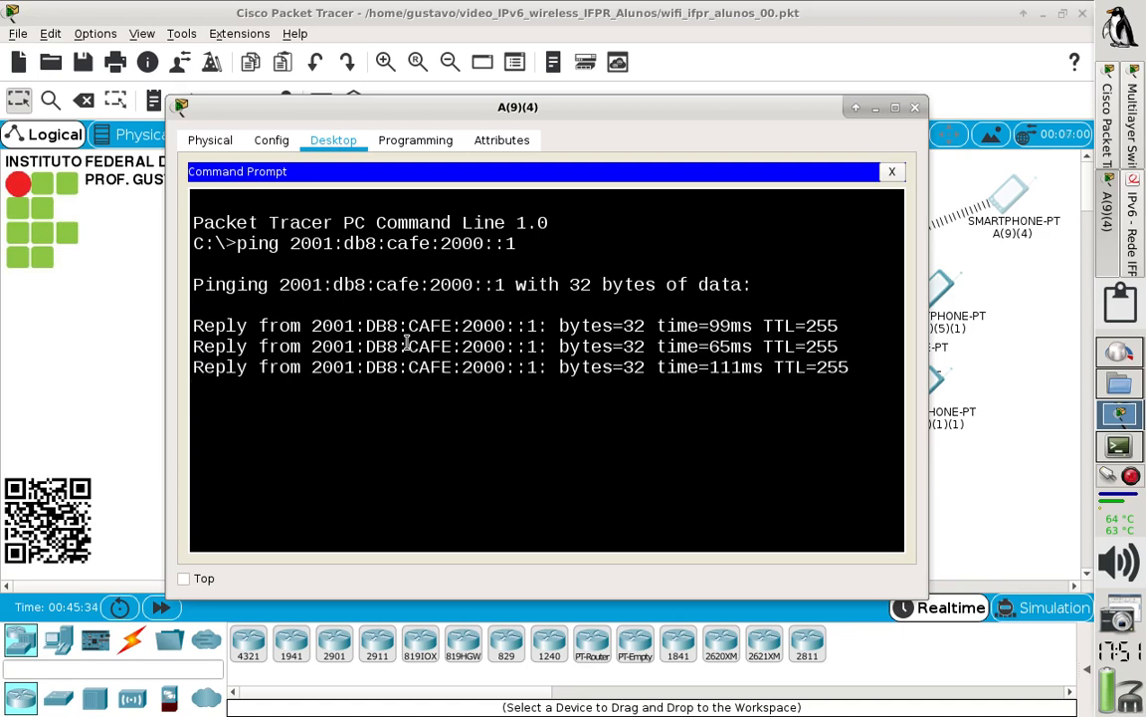
# Step: Ping 2001:db8:cafe:1000::1 from smartphone A(9)(4) by editing the previous ping command
pyautogui.press('Up')
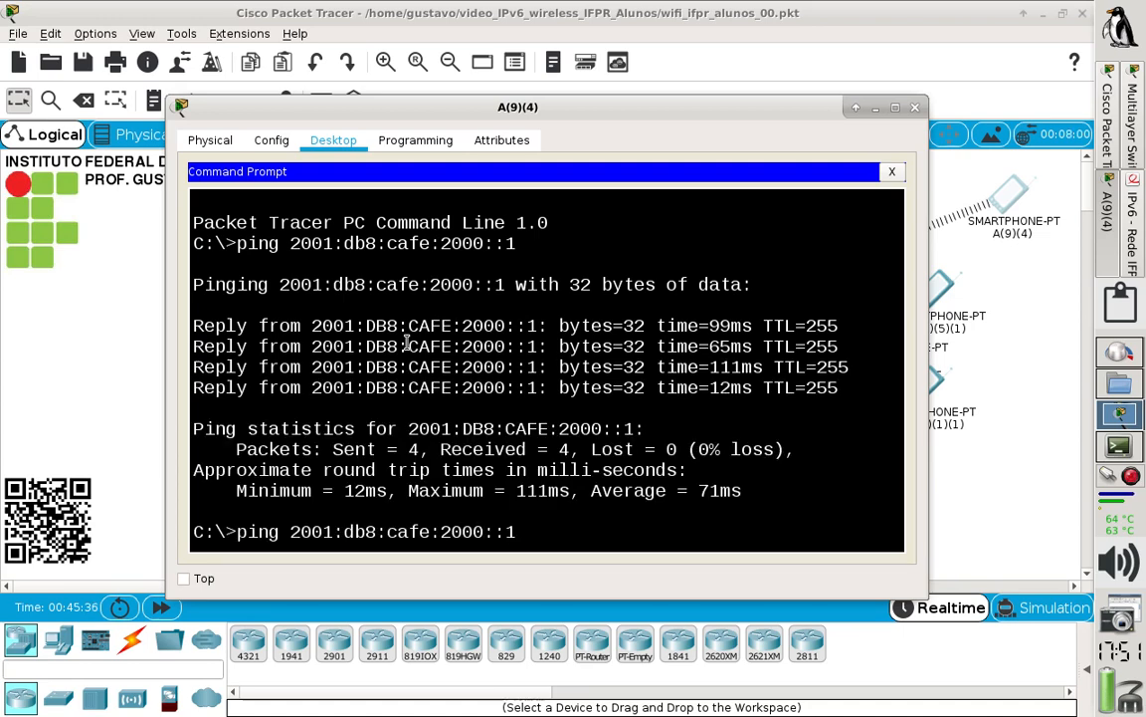
pyautogui.press('Left')
pyautogui.press('Left')
pyautogui.press('Left')
pyautogui.press('Left')
pyautogui.press('Left')
pyautogui.press('Left')
pyautogui.press('BackSpace')
pyautogui.write('1')
pyautogui.press('Return')
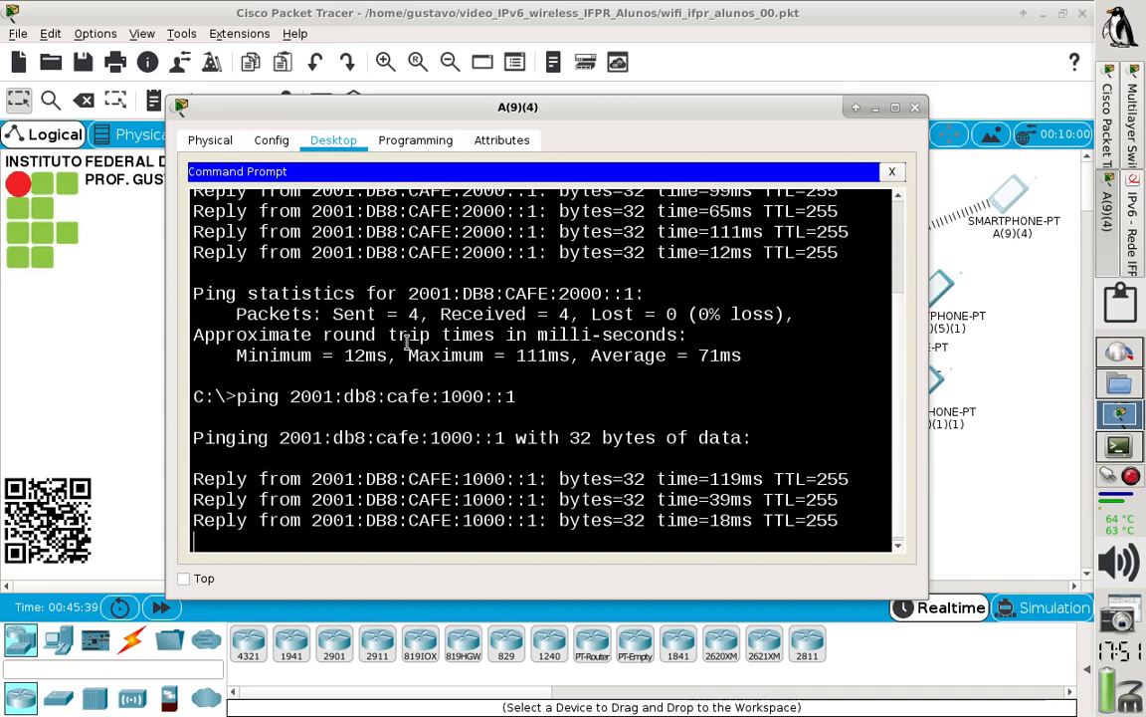
# Step: Ping 2001:db8:cafe:1000::2 from smartphone A(9)(4) and close its window
pyautogui.press('Up')
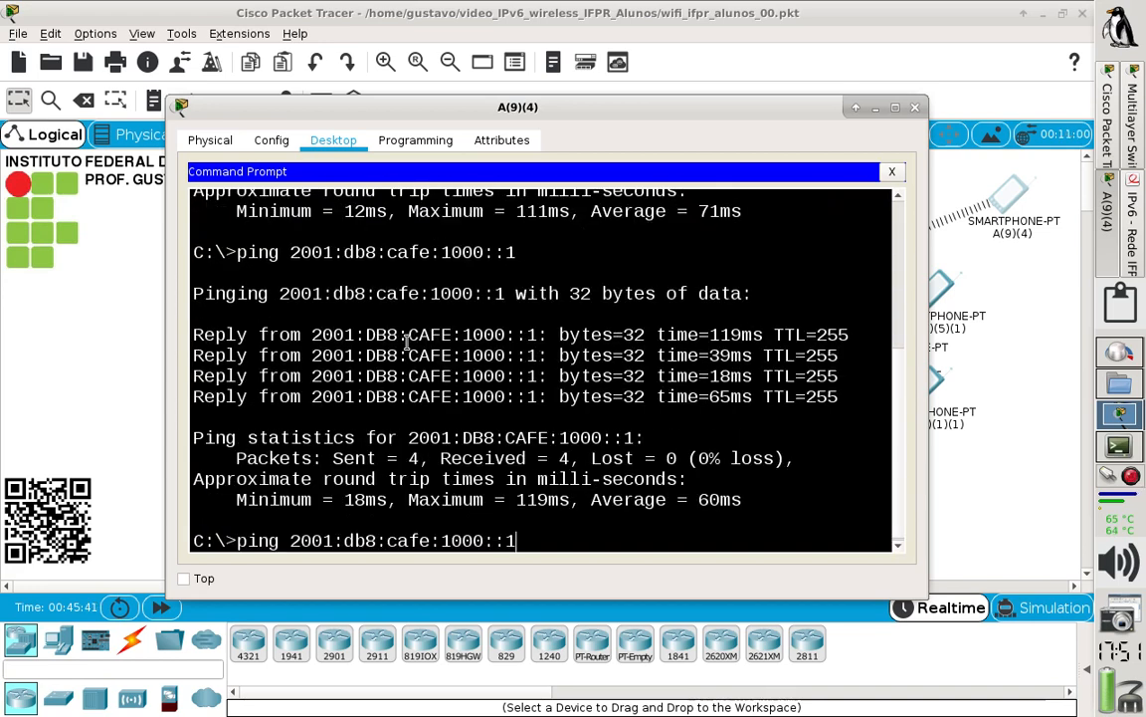
pyautogui.press('BackSpace')
pyautogui.write('2')
pyautogui.press('Return')
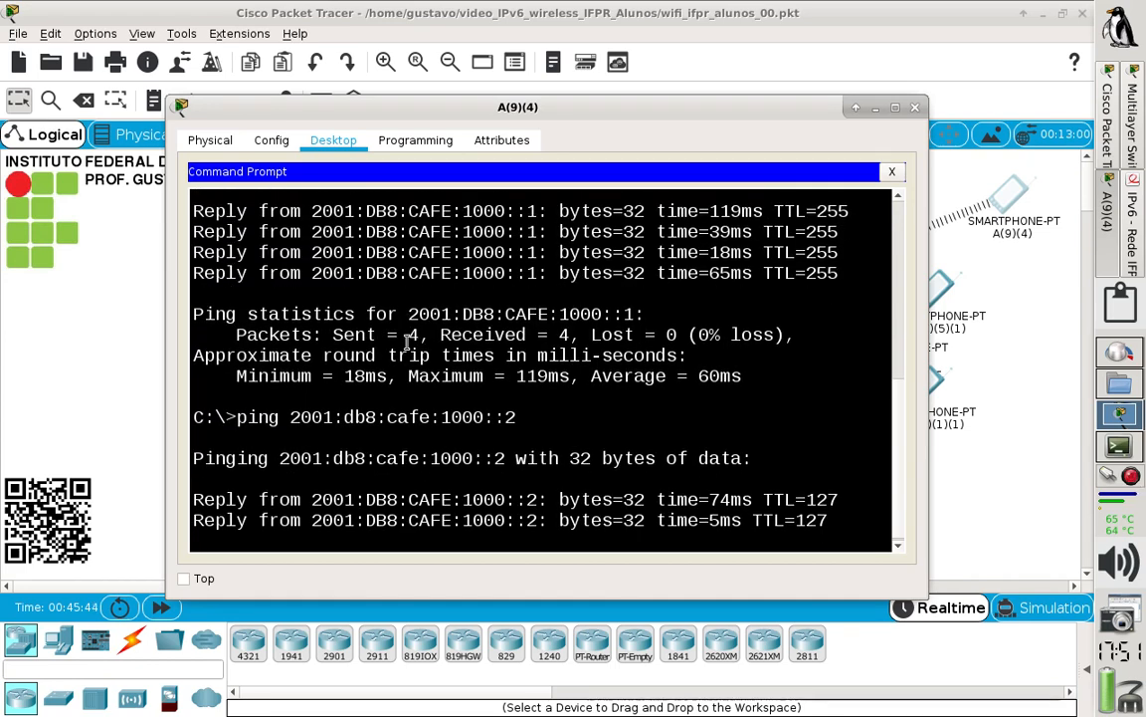
pyautogui.click(917, 108)
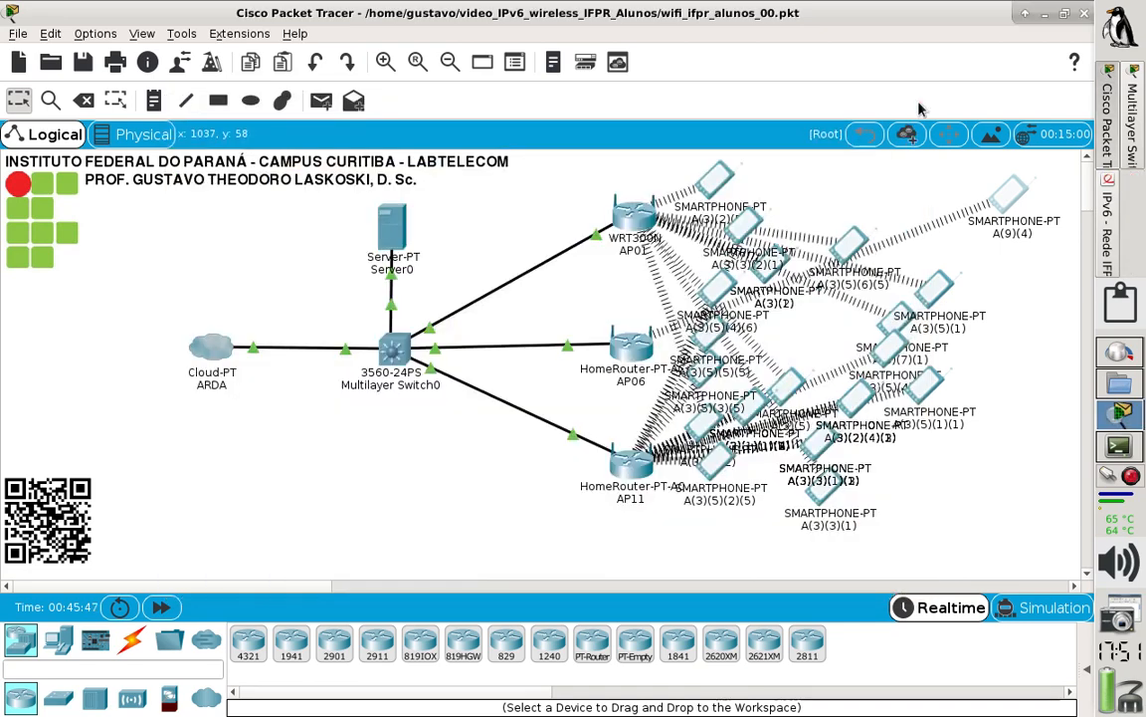
# Step: Review the IPv6 settings in the IP Configuration of AP01's smartphone A(3)(2)(5) and close its window
pyautogui.moveTo(715, 189)
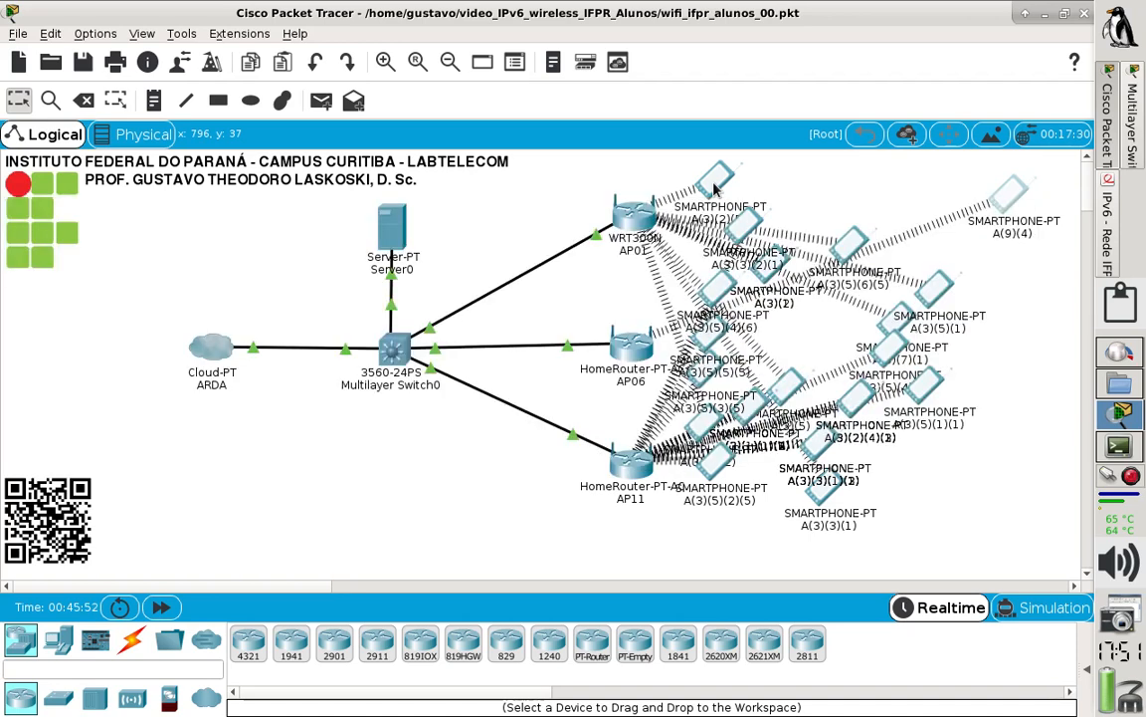
pyautogui.click(714, 189)
pyautogui.click(291, 215)
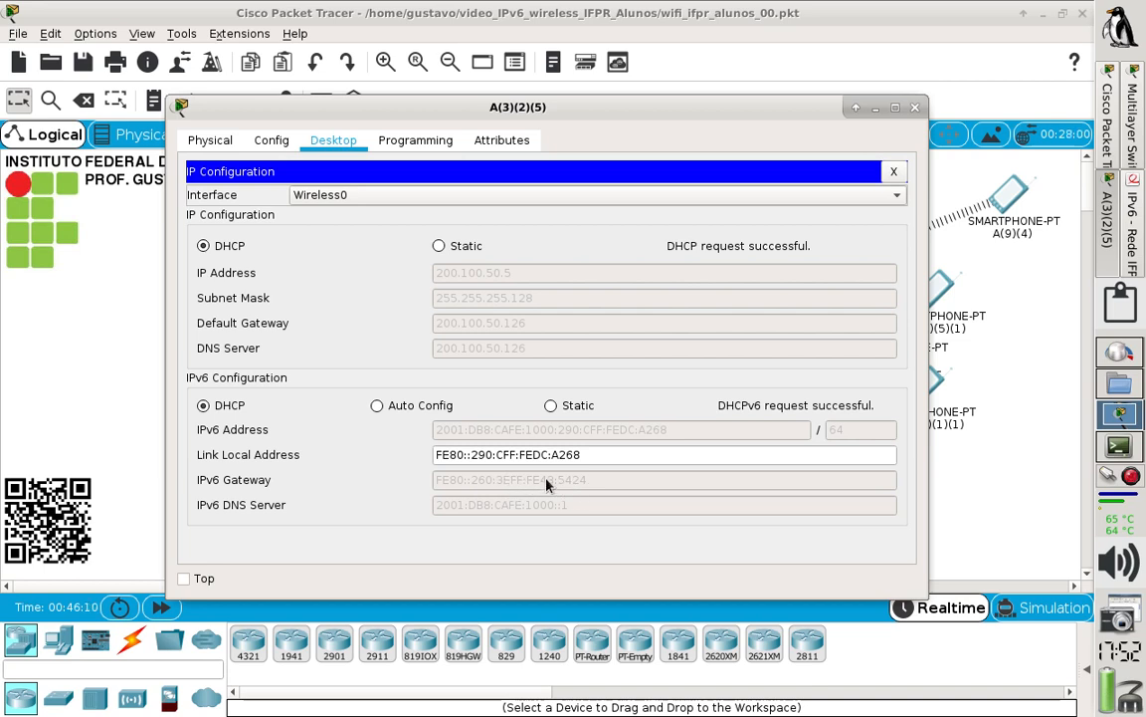
pyautogui.click(915, 108)
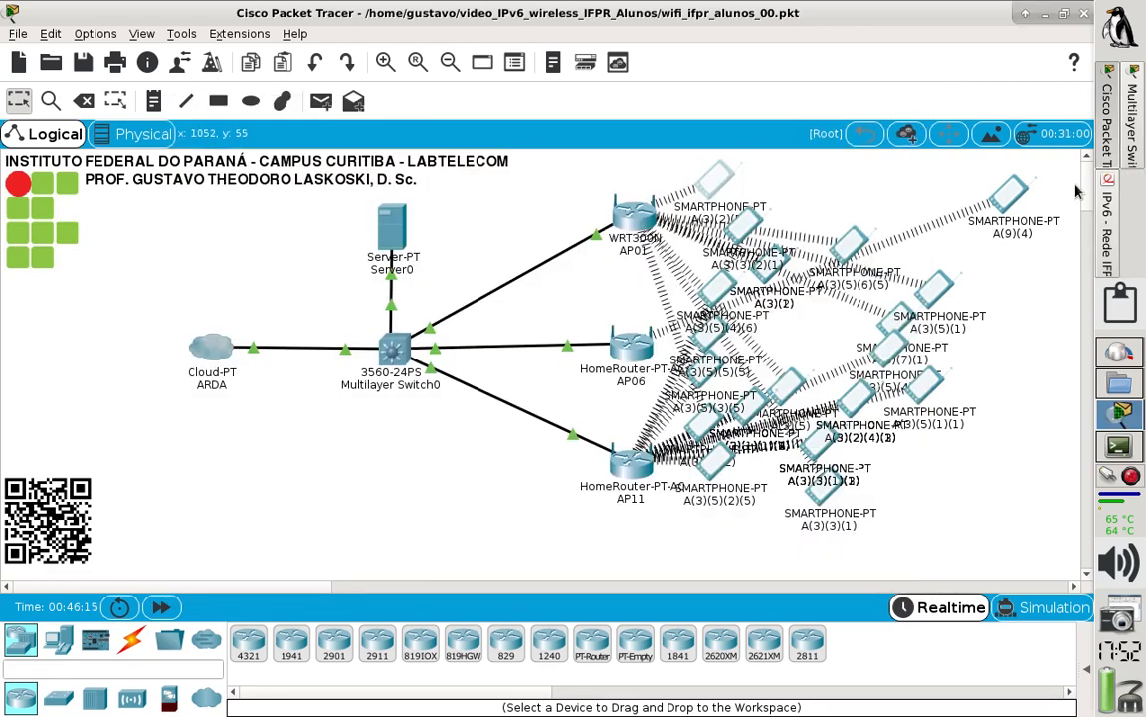
# Step: Move smartphone A(9)(4) nearer the other phones, and exit f0/3 configuration in Multilayer Switch0's maximized command line
pyautogui.moveTo(1009, 186); pyautogui.dragTo(967, 219)
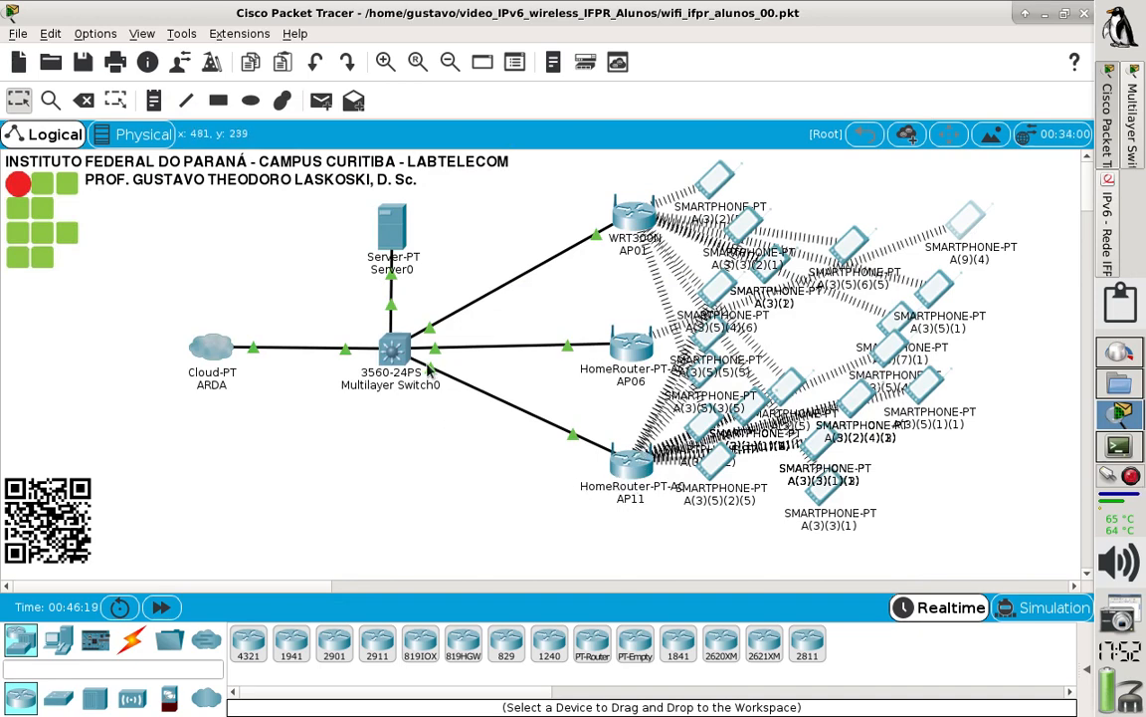
pyautogui.click(400, 361)
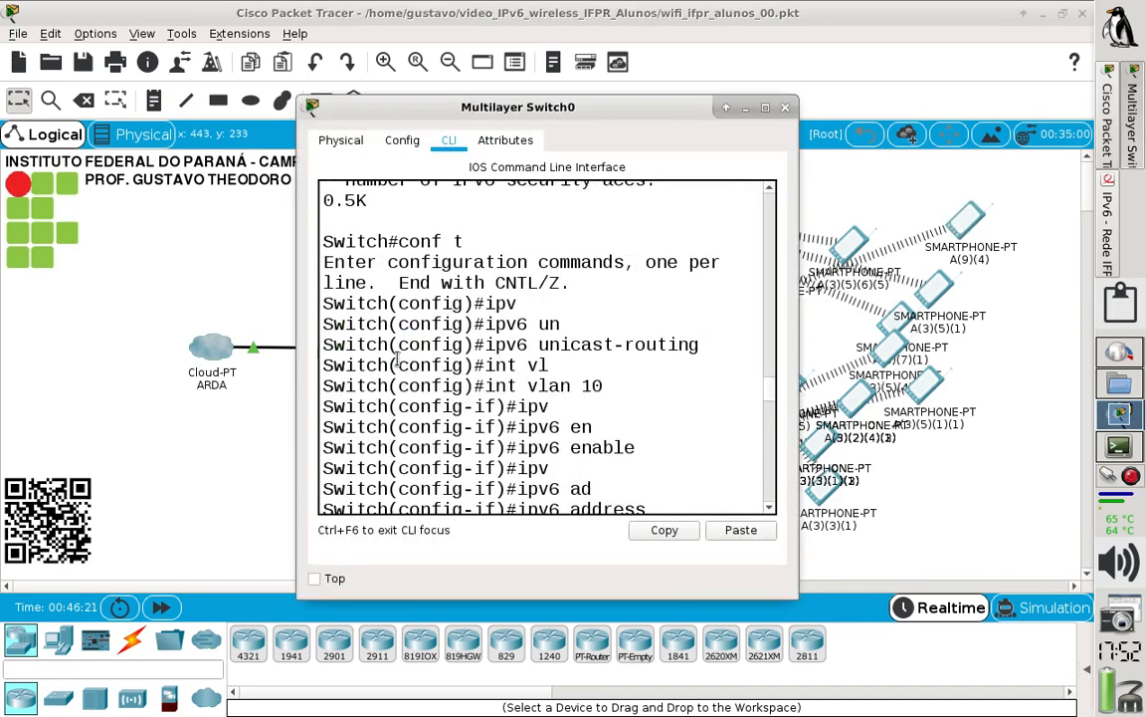
pyautogui.click(762, 107)
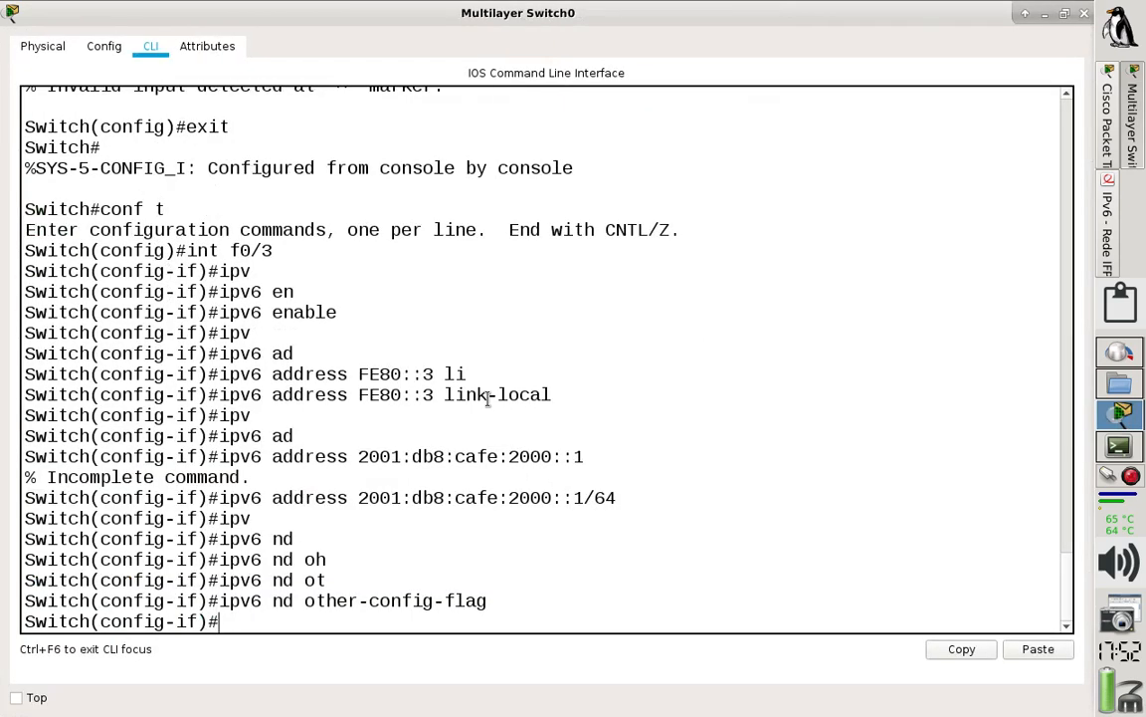
pyautogui.write('exit')
pyautogui.press('Return')
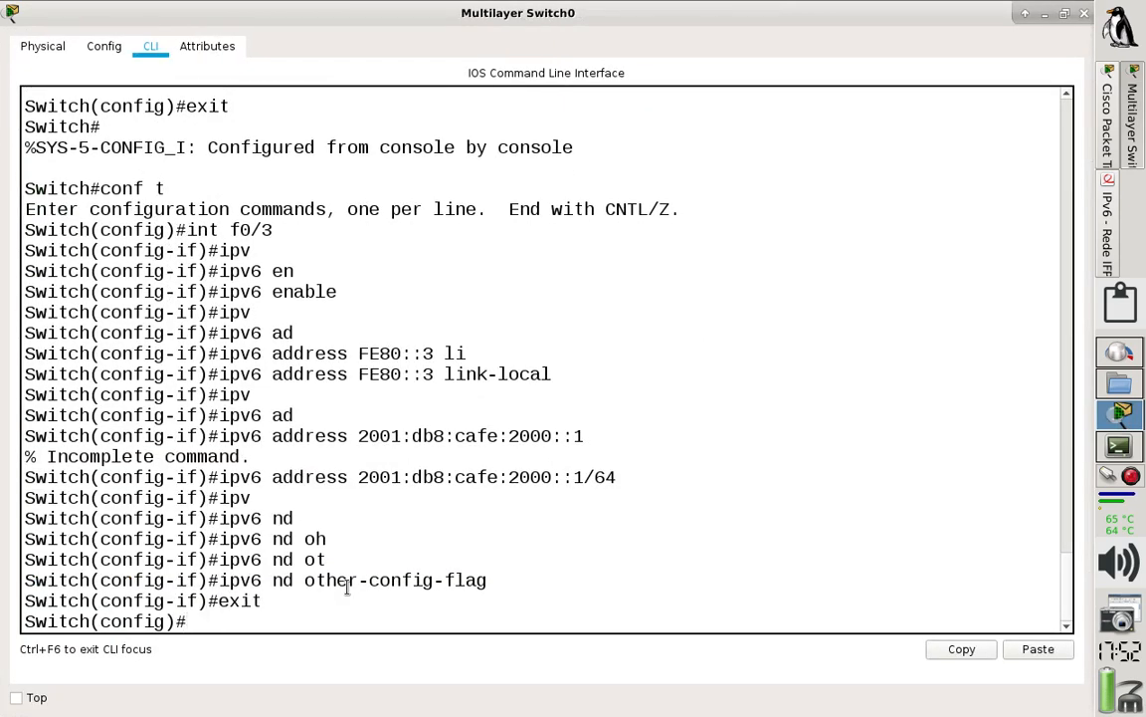
# Step: Enter interface f0/4 configuration on Multilayer Switch0 and enable IPv6 on it
pyautogui.write('int f0/4')
pyautogui.press('Return')
pyautogui.write('ipv')
pyautogui.press('Tab')
pyautogui.write('en')
pyautogui.press('Tab')
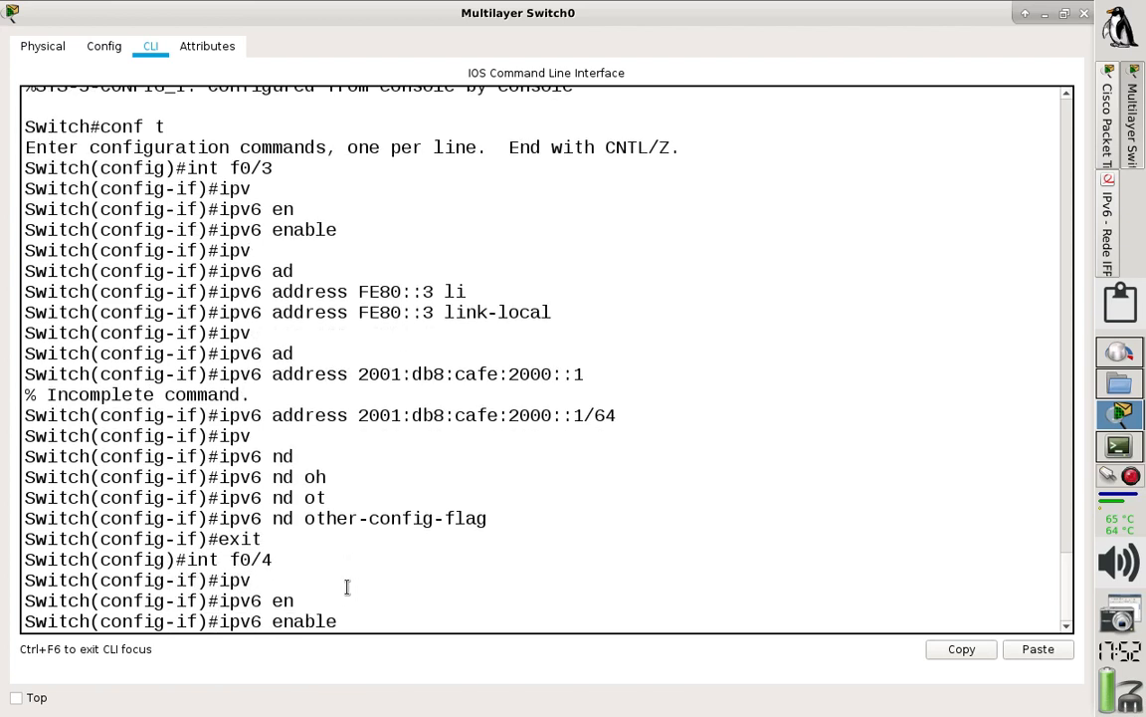
pyautogui.press('Return')
# Step: Assign FE80::4 as the link-local IPv6 address of interface f0/4
pyautogui.write('ipv')
pyautogui.press('Tab')
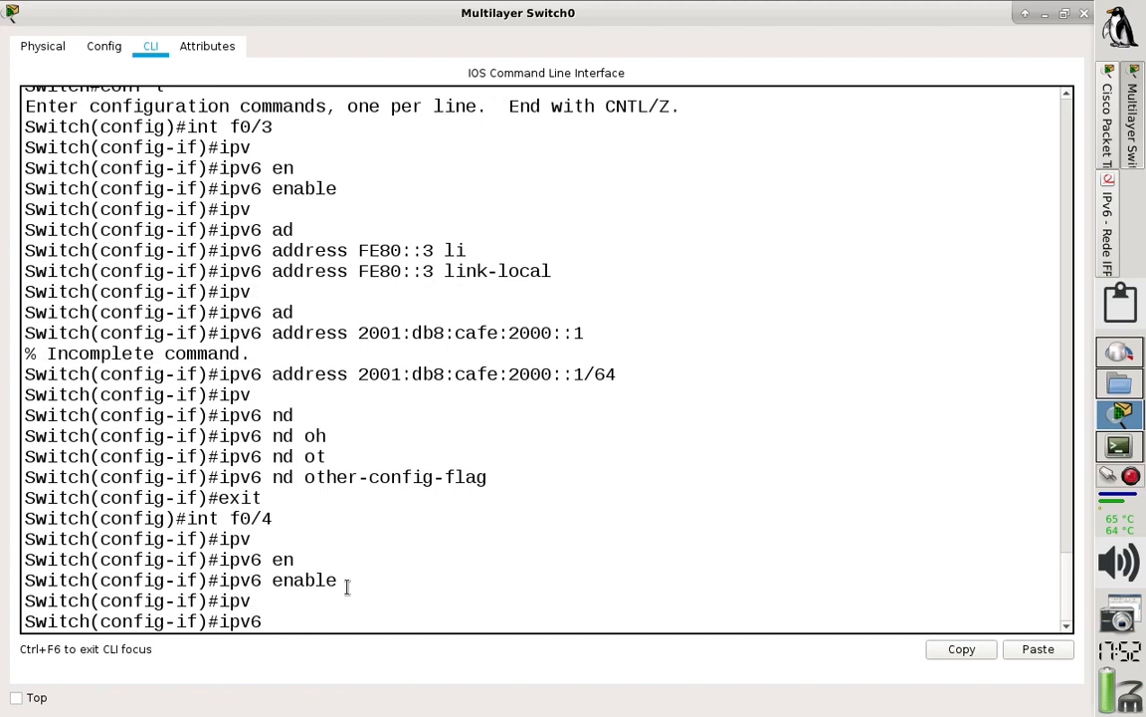
pyautogui.write('ad')
pyautogui.press('Tab')
pyautogui.write('f')
pyautogui.press('BackSpace')
pyautogui.write('FE')
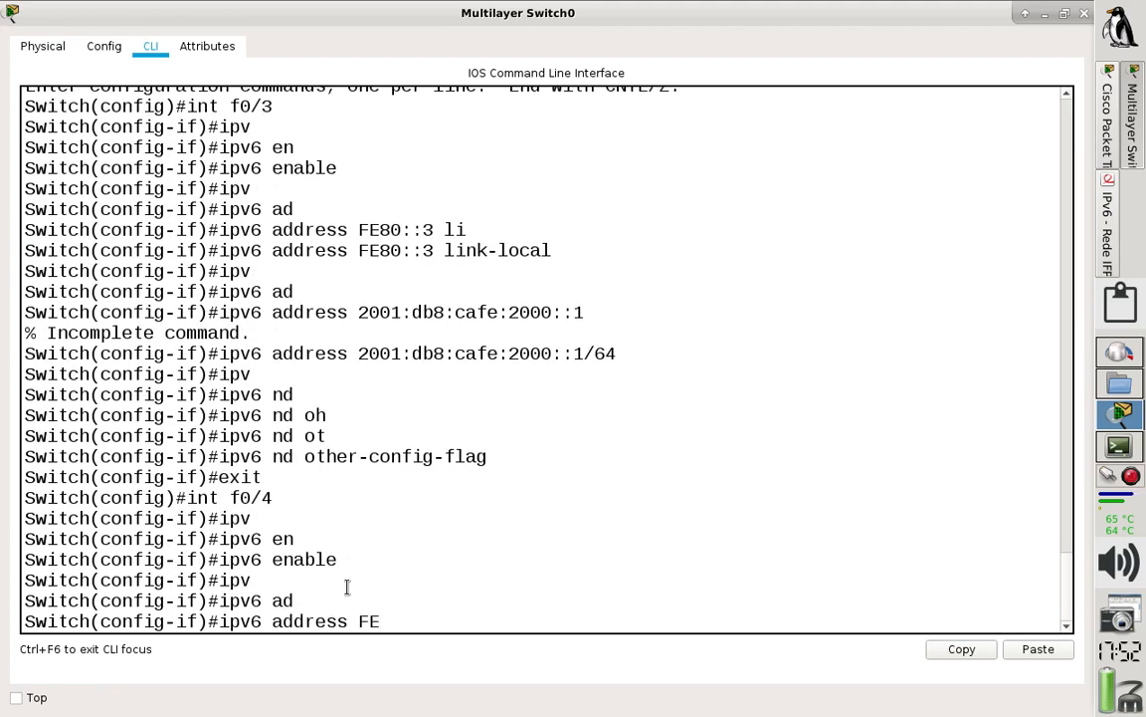
pyautogui.write('80:')
pyautogui.write(':4')
pyautogui.write('ki')
pyautogui.press('BackSpace')
pyautogui.press('BackSpace')
pyautogui.write('lin')
pyautogui.press('Tab')
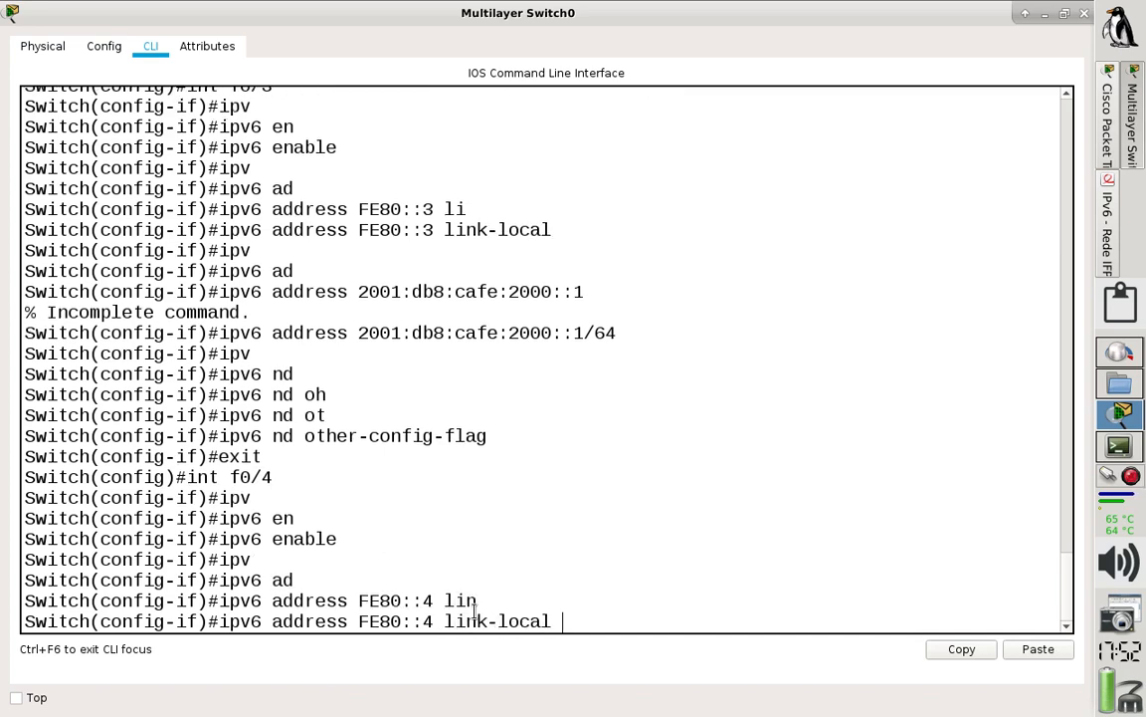
pyautogui.press('Return')
# Step: Assign 2001:db8:cafe:3000::1/64 to interface f0/4, checking the AP11 address in the lab sheet's topology diagram
pyautogui.write('ipv')
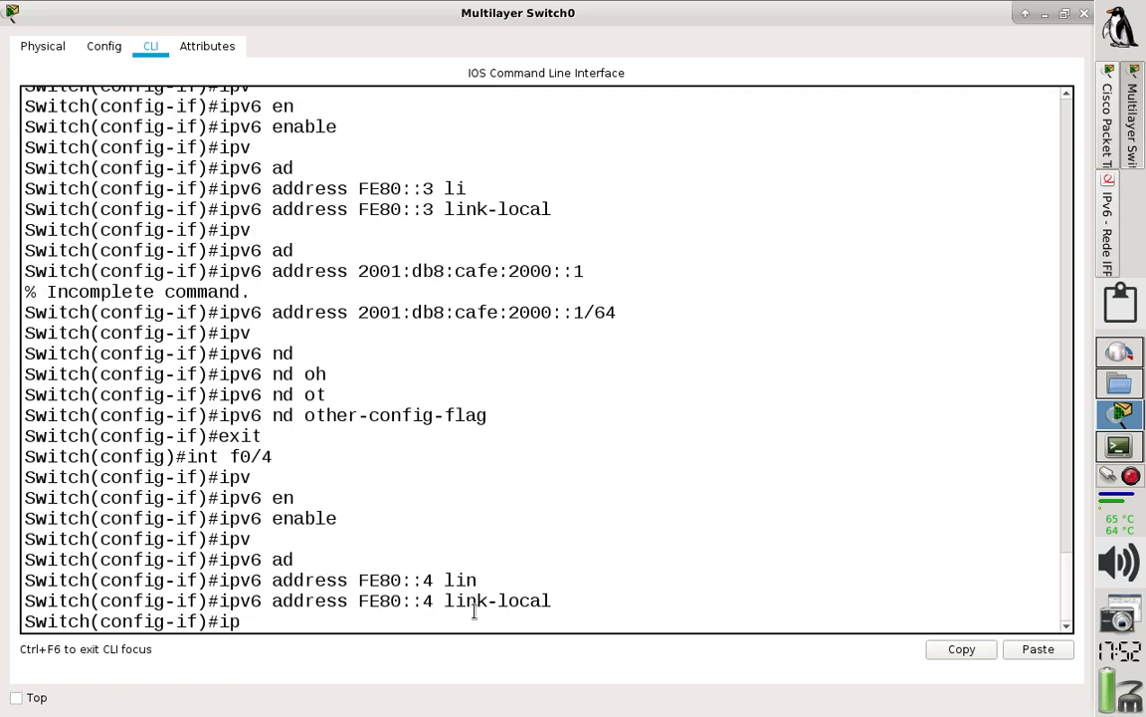
pyautogui.press('Tab')
pyautogui.write('ad')
pyautogui.press('Tab')
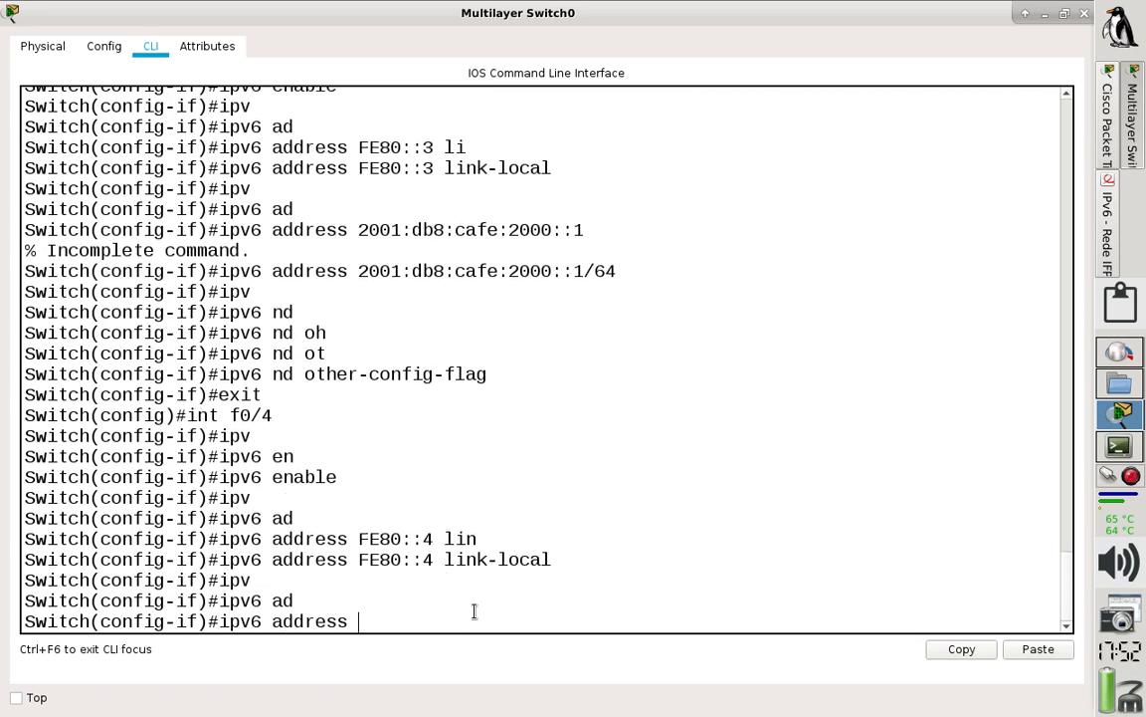
pyautogui.write('2001:db8:cafe:')
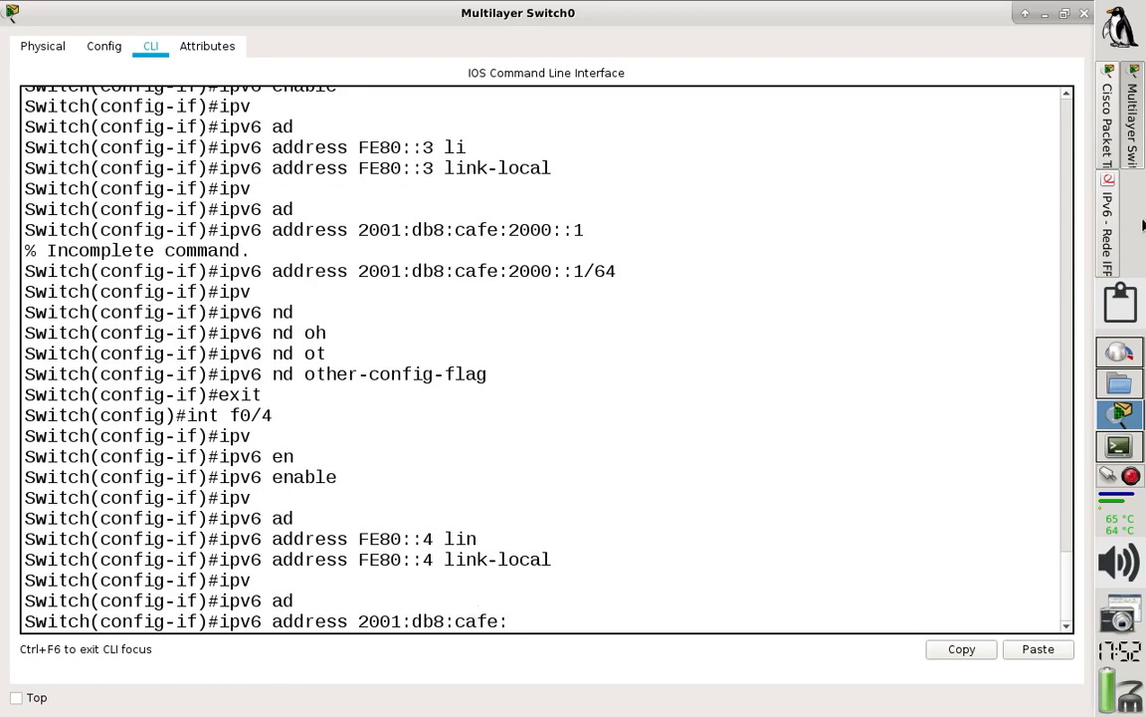
pyautogui.click(1110, 231)
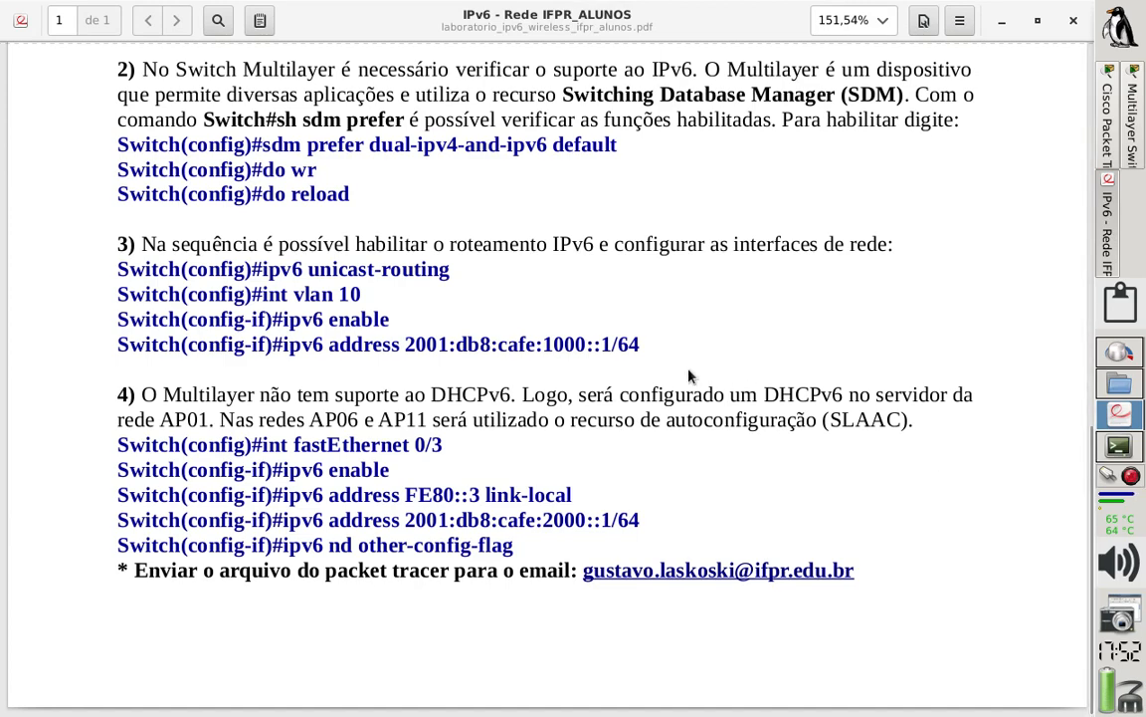
pyautogui.scroll(15, 688, 376)
pyautogui.scroll(-10, 715, 363)
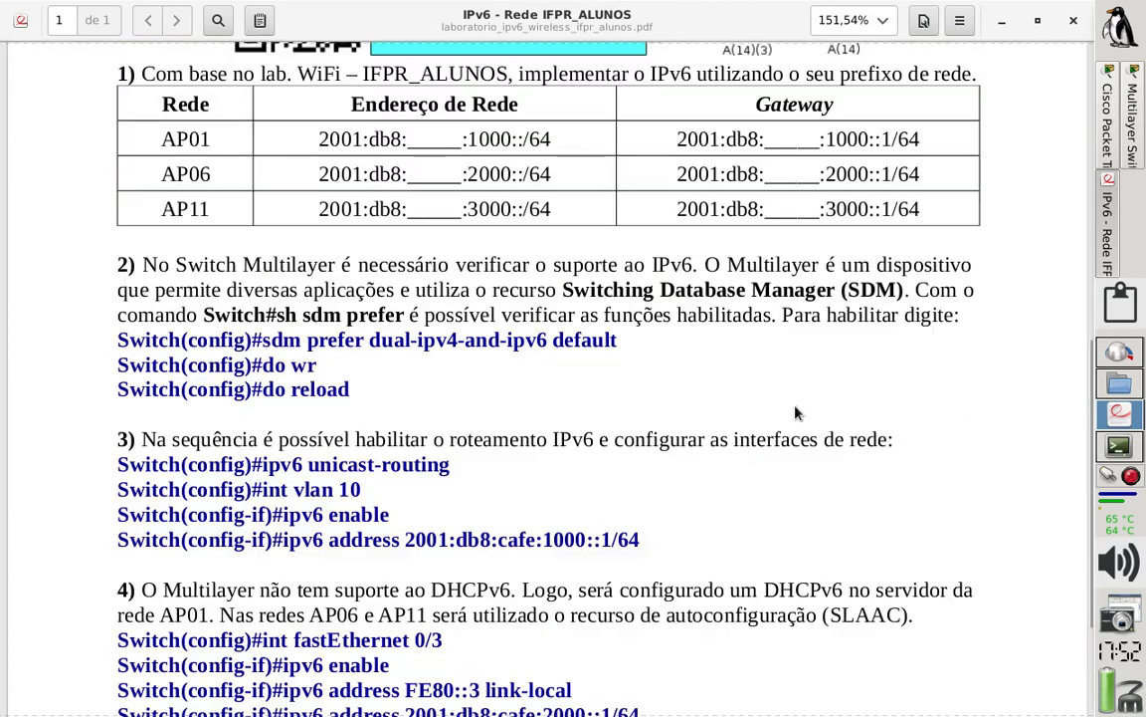
pyautogui.scroll(4, 715, 363)
pyautogui.scroll(3, 795, 406)
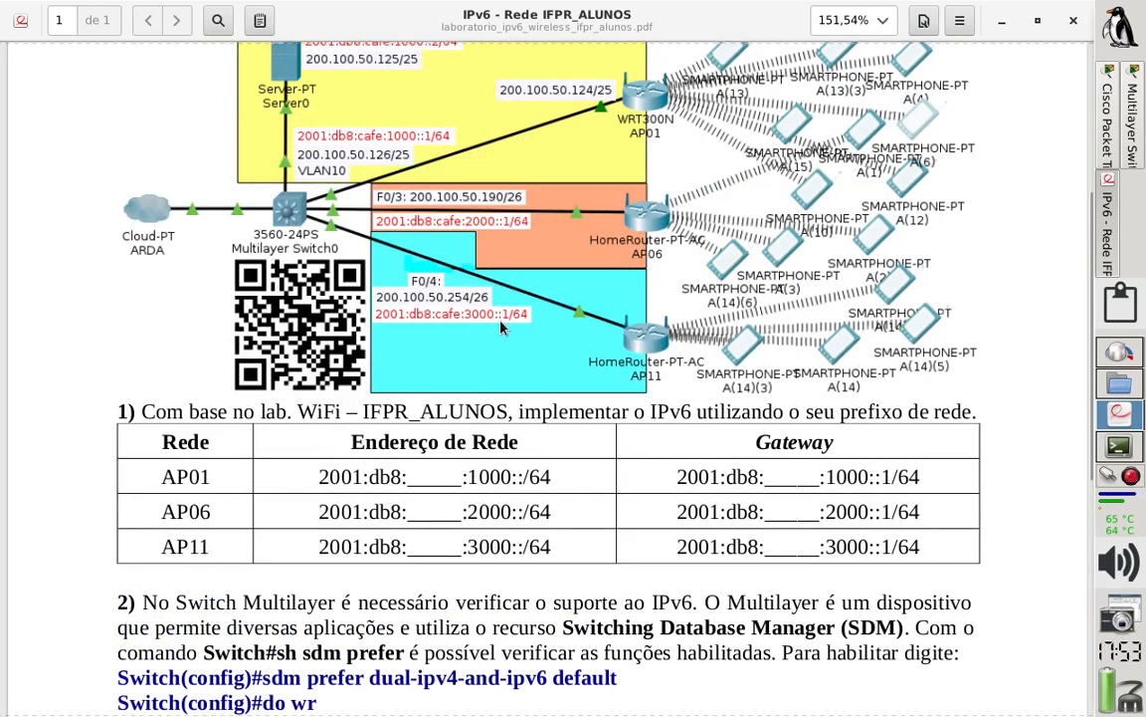
pyautogui.click(1132, 144)
pyautogui.write('3')
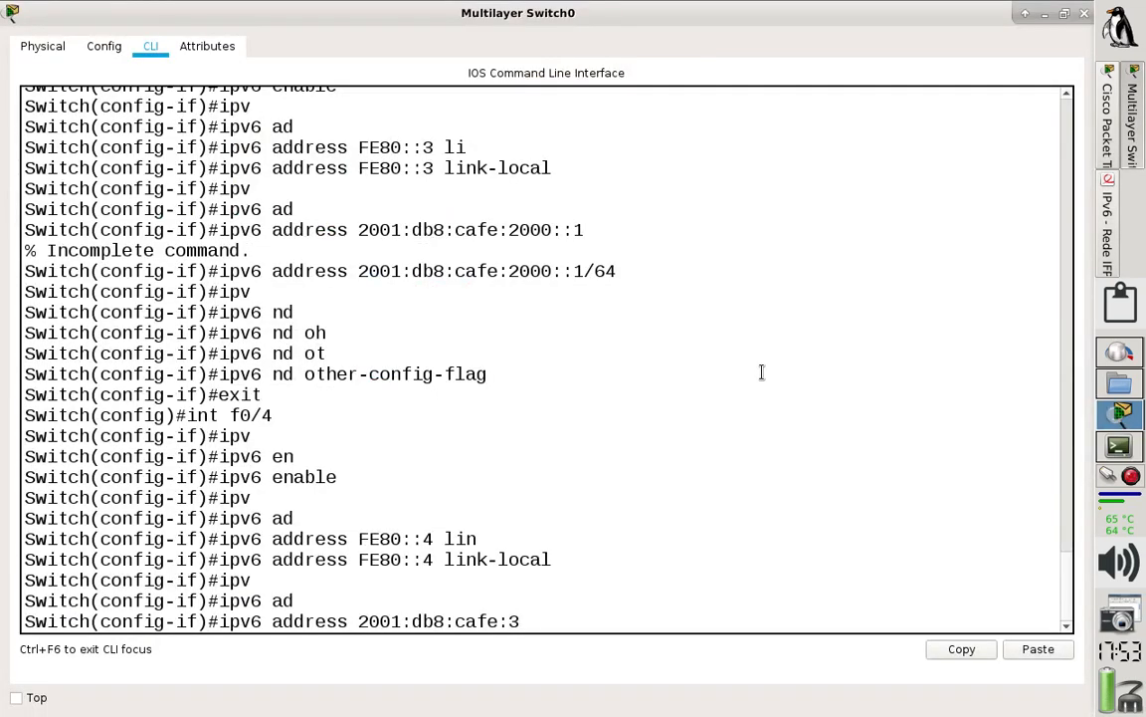
pyautogui.write('000::1/64')
pyautogui.press('Return')
# Step: List the ipv6 nd options and try the managed-config-flag on interface f0/4
pyautogui.write('iv')
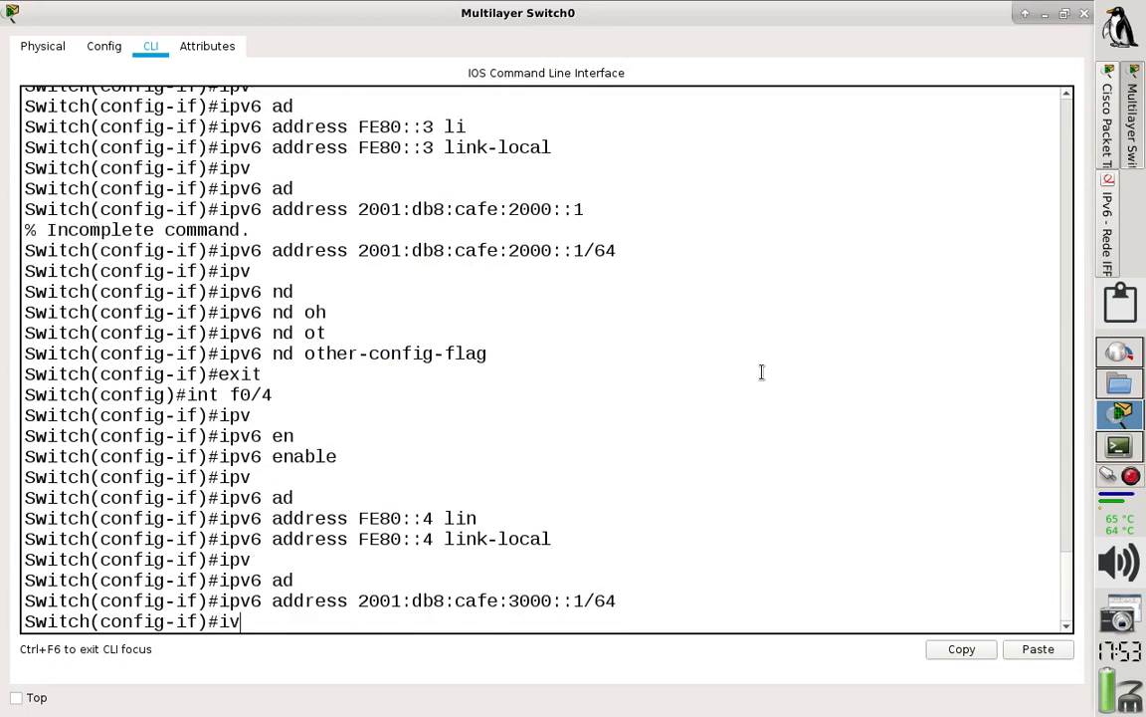
pyautogui.press('BackSpace')
pyautogui.write('pv6 o')
pyautogui.press('BackSpace')
pyautogui.write('nd ?')
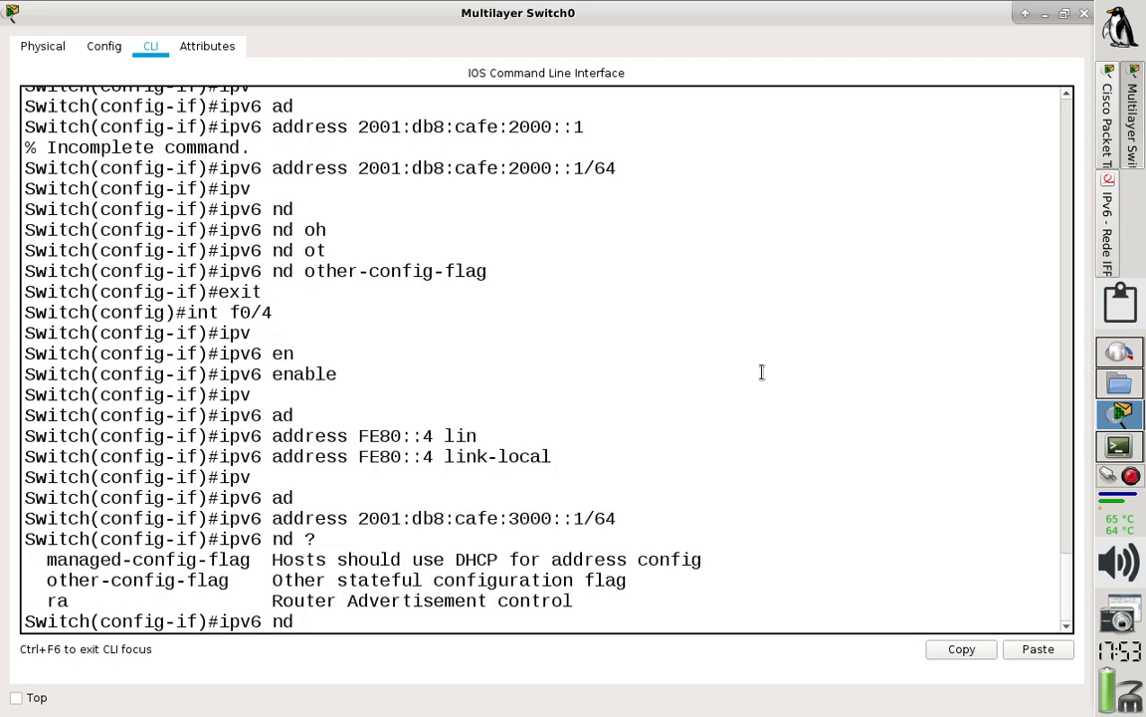
pyautogui.write('ma')
pyautogui.press('Tab')
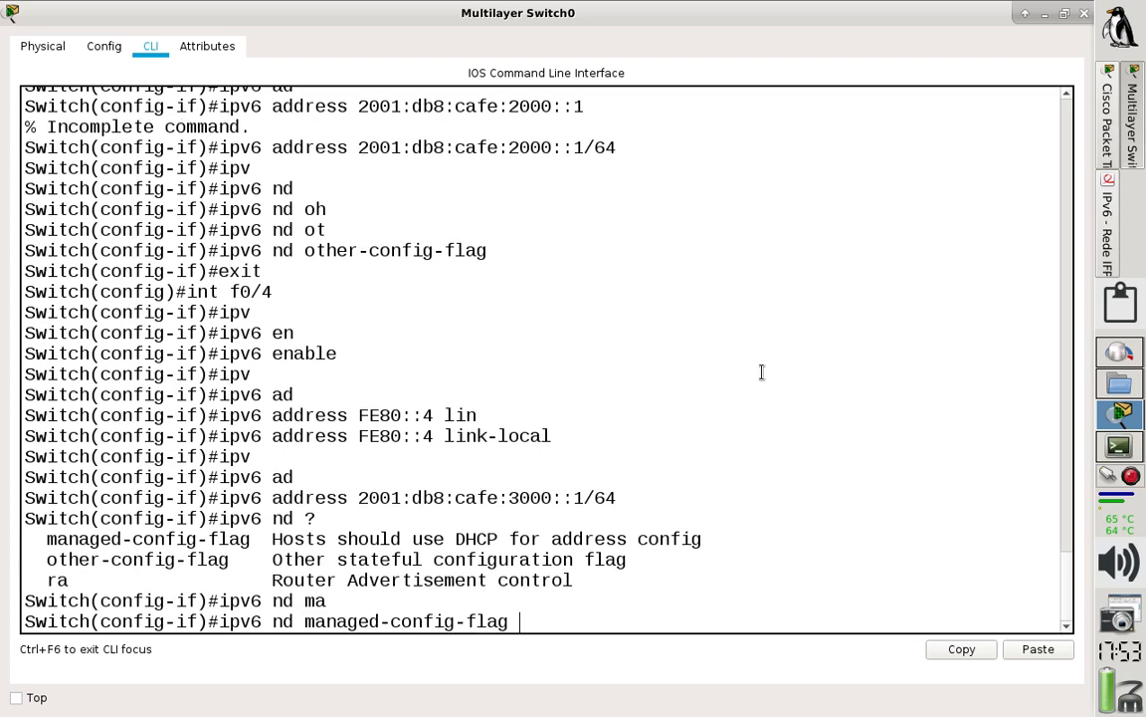
pyautogui.press('Return')
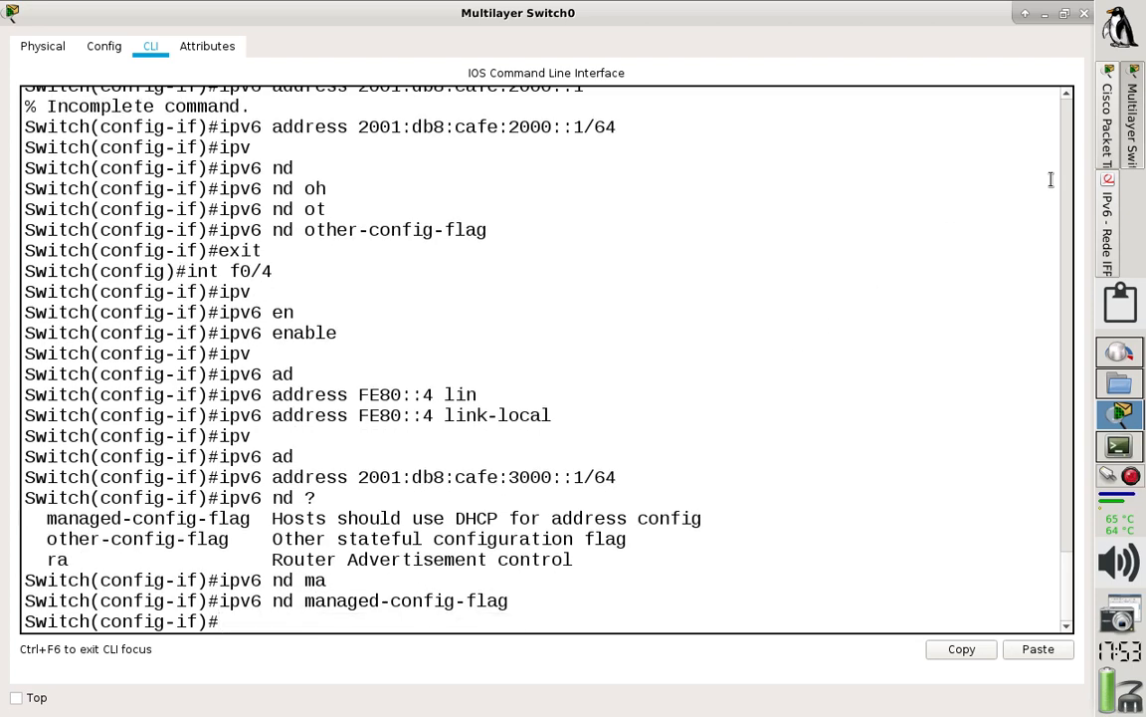
# Step: In the topology, move one smartphone from AP11's cluster up near AP01's phones and place smartphone A(3)(5)(2)(5) below the others near AP11
pyautogui.click(1110, 139)
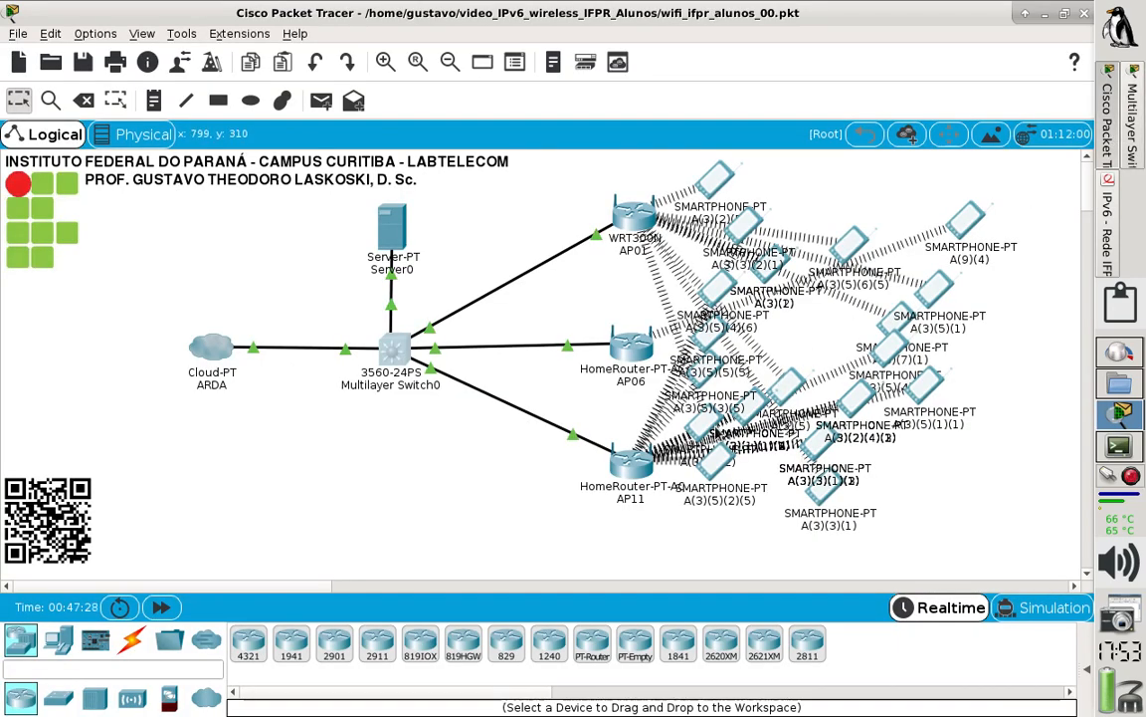
pyautogui.moveTo(713, 427); pyautogui.dragTo(800, 247)
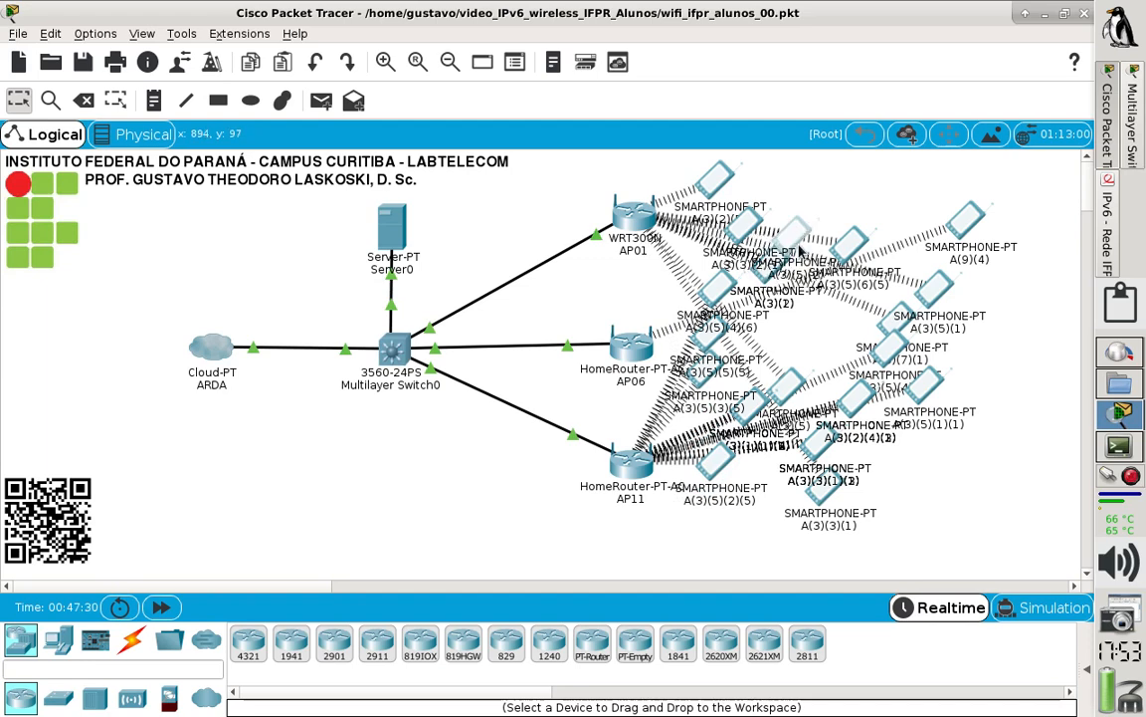
pyautogui.moveTo(708, 478); pyautogui.dragTo(701, 531)
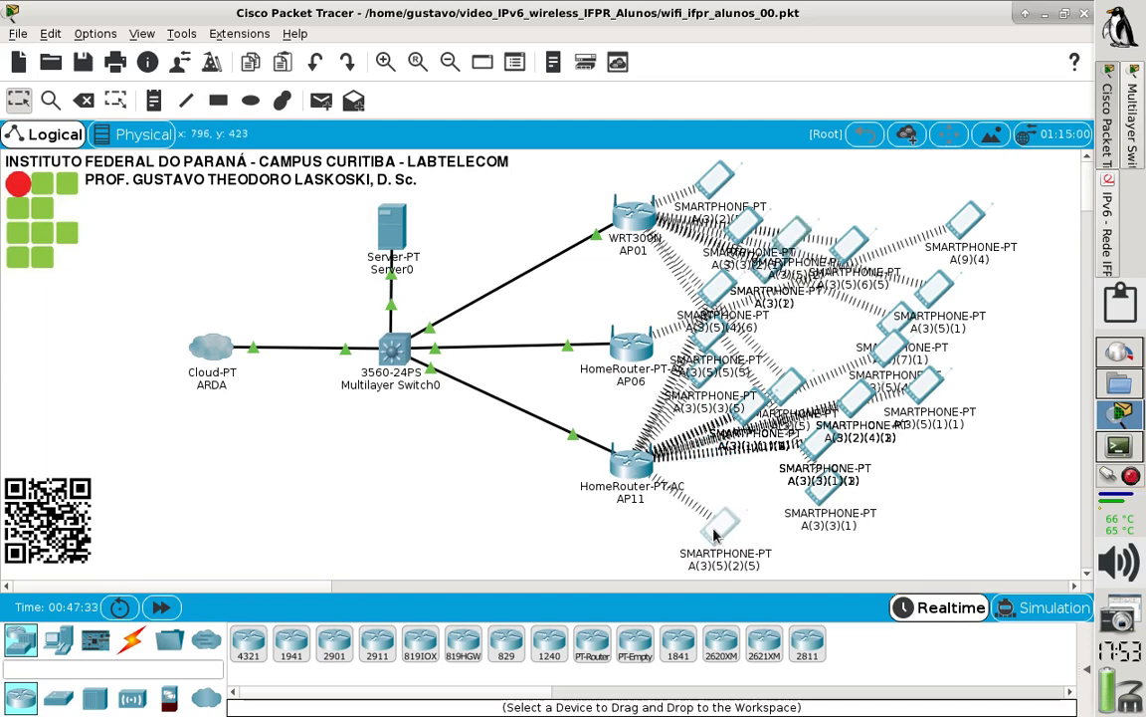
# Step: Set the IPv6 configuration of AP11's smartphone A(3)(5)(2)(5) to Auto Config
pyautogui.moveTo(714, 536)
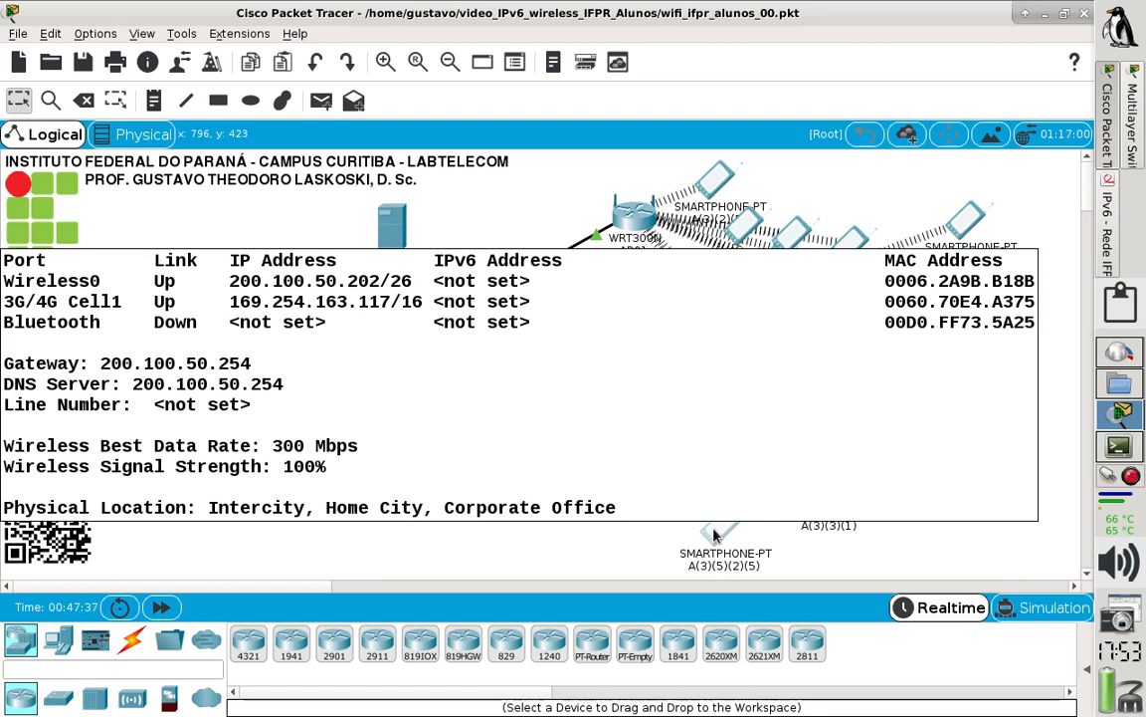
pyautogui.click(715, 536)
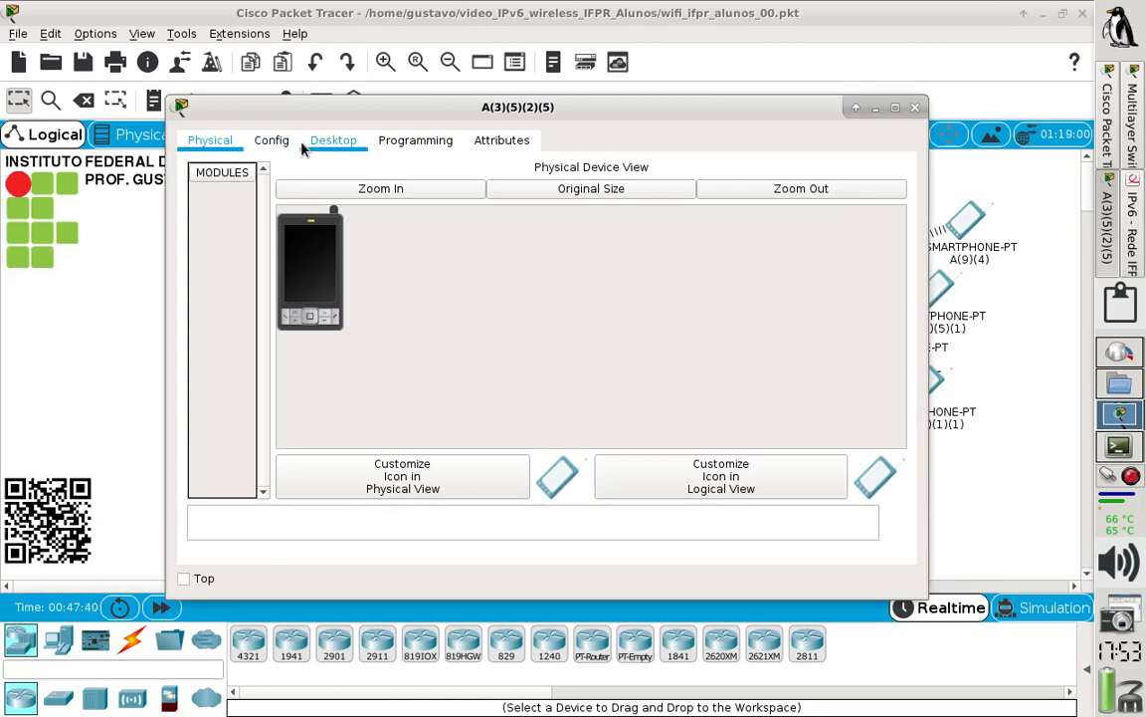
pyautogui.click(333, 144)
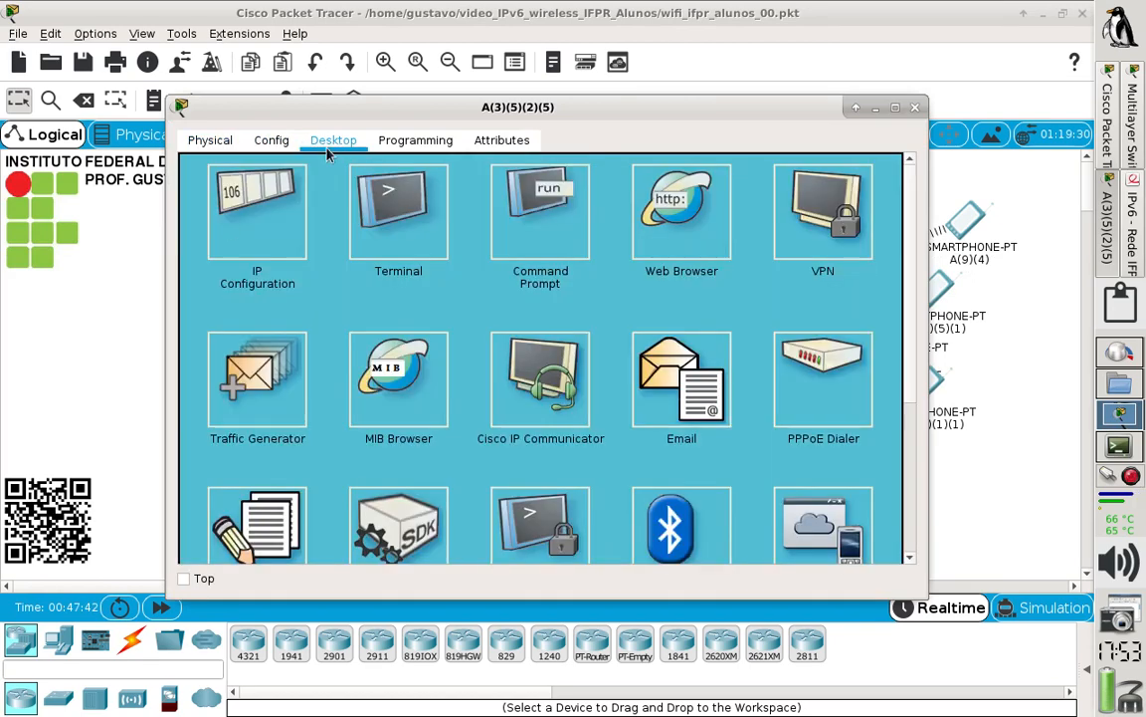
pyautogui.click(223, 231)
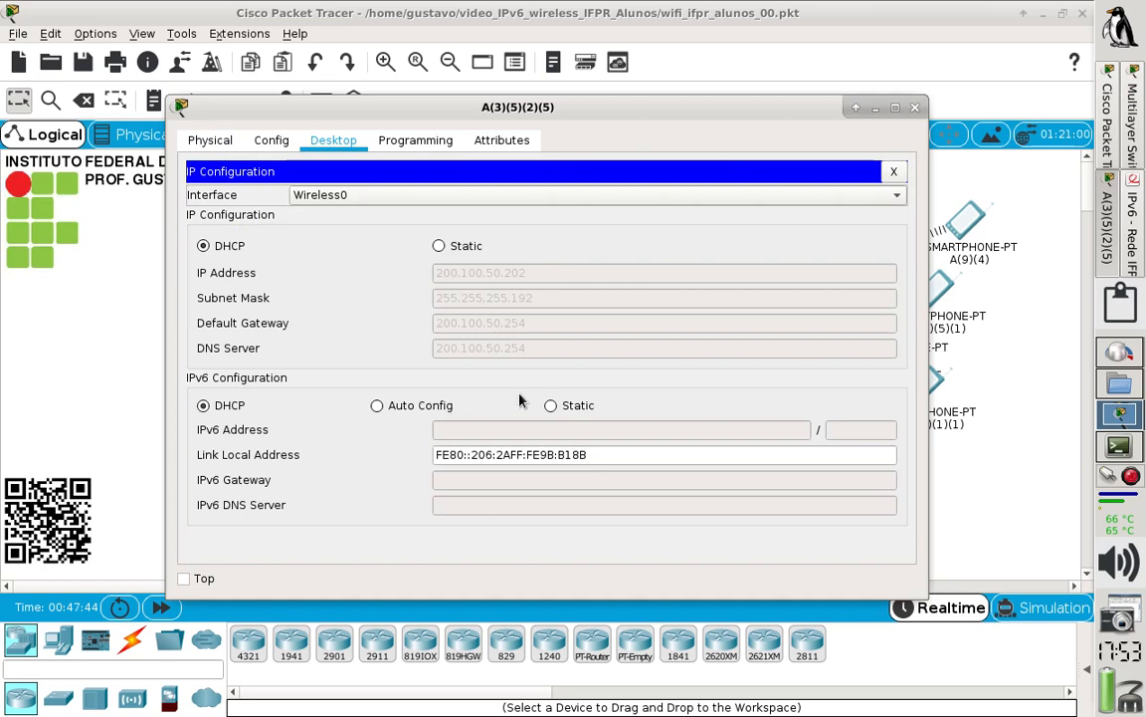
pyautogui.click(550, 406)
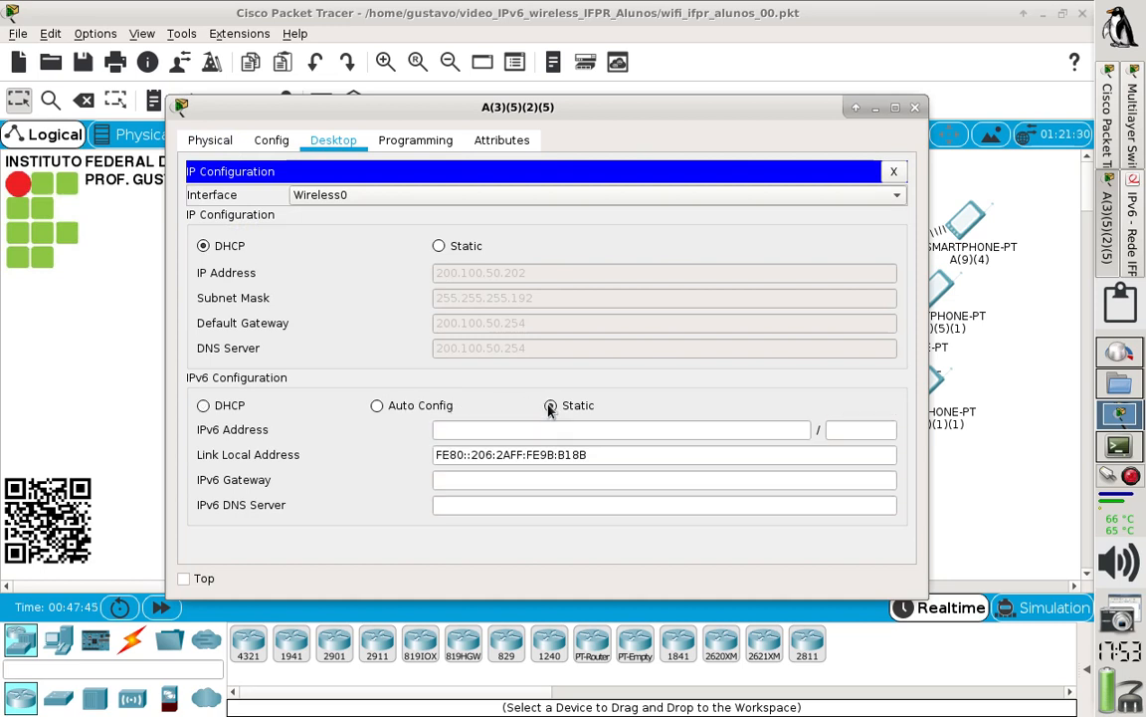
pyautogui.click(378, 406)
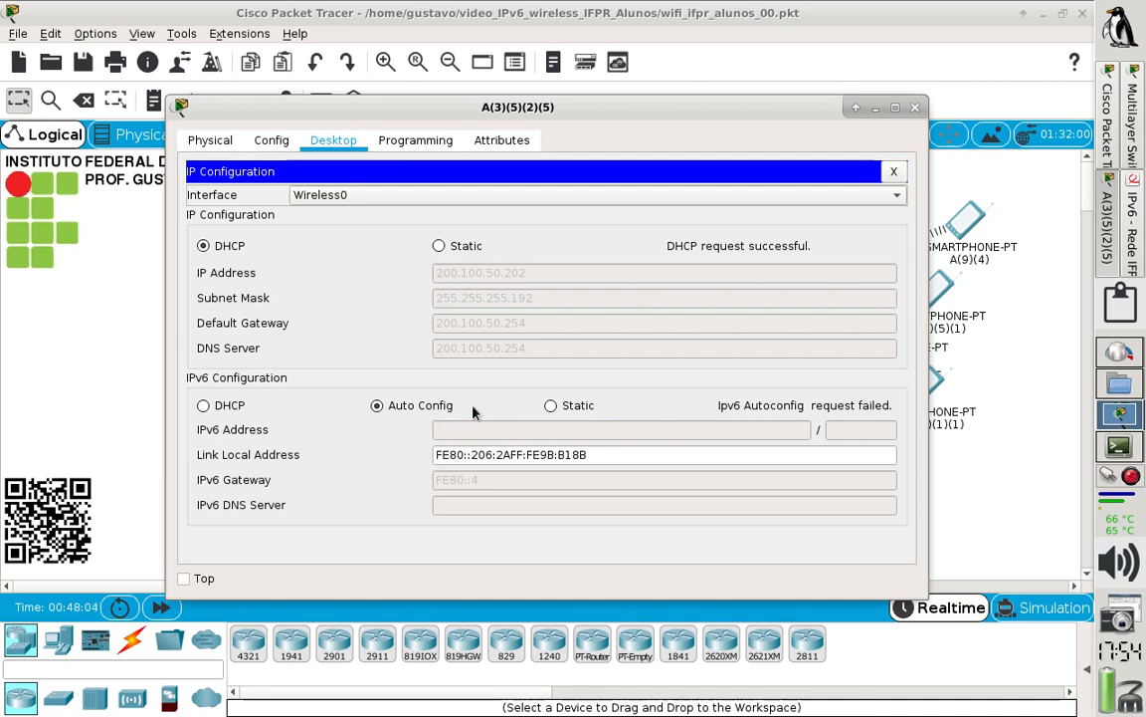
# Step: Retry IPv6 Auto Config on smartphone A(3)(5)(2)(5) by switching between Static, DHCP and Auto Config, and close its window
pyautogui.click(550, 405)
pyautogui.click(400, 408)
pyautogui.click(224, 405)
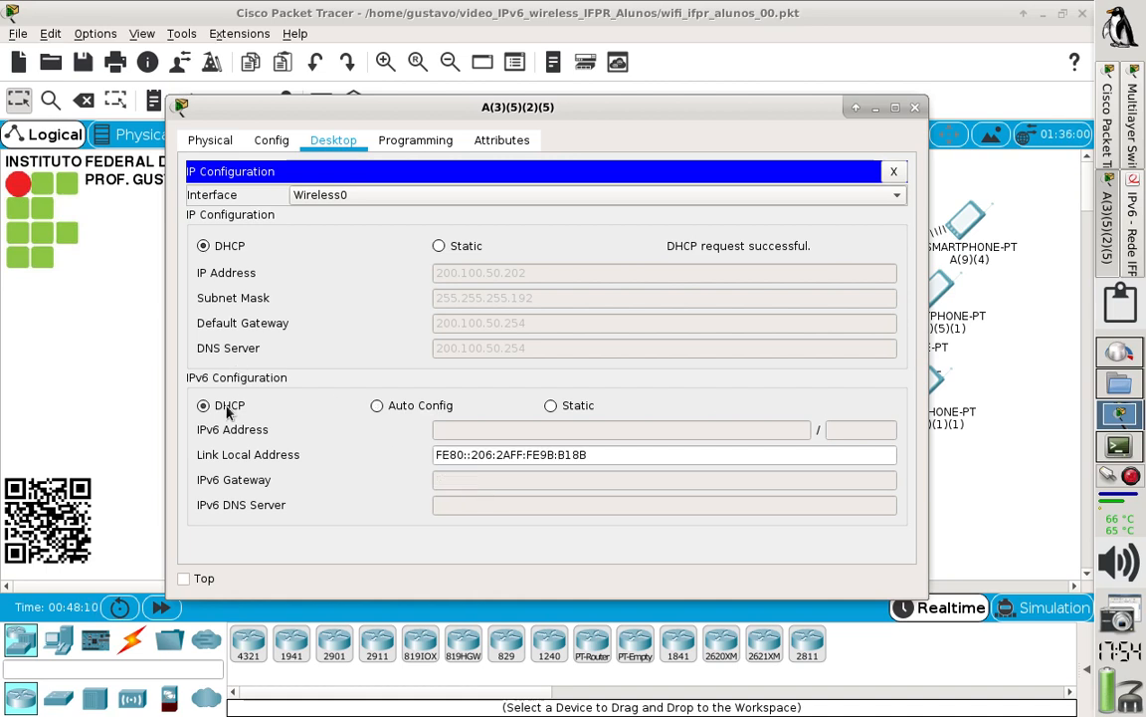
pyautogui.click(388, 411)
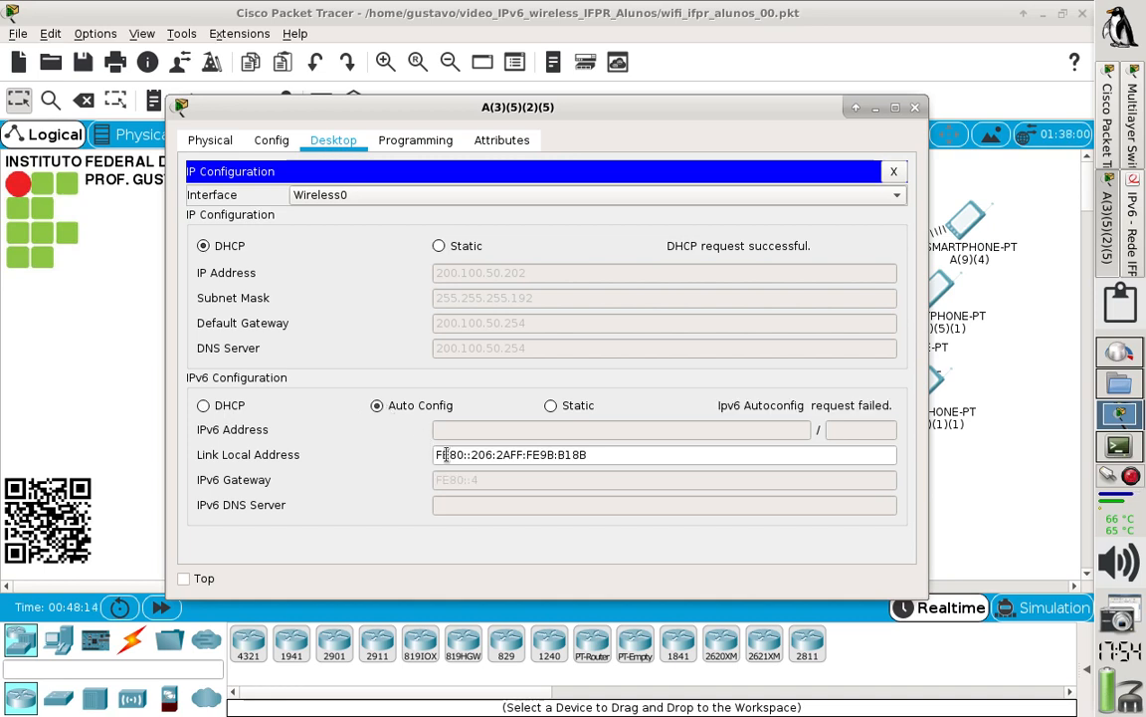
pyautogui.click(915, 107)
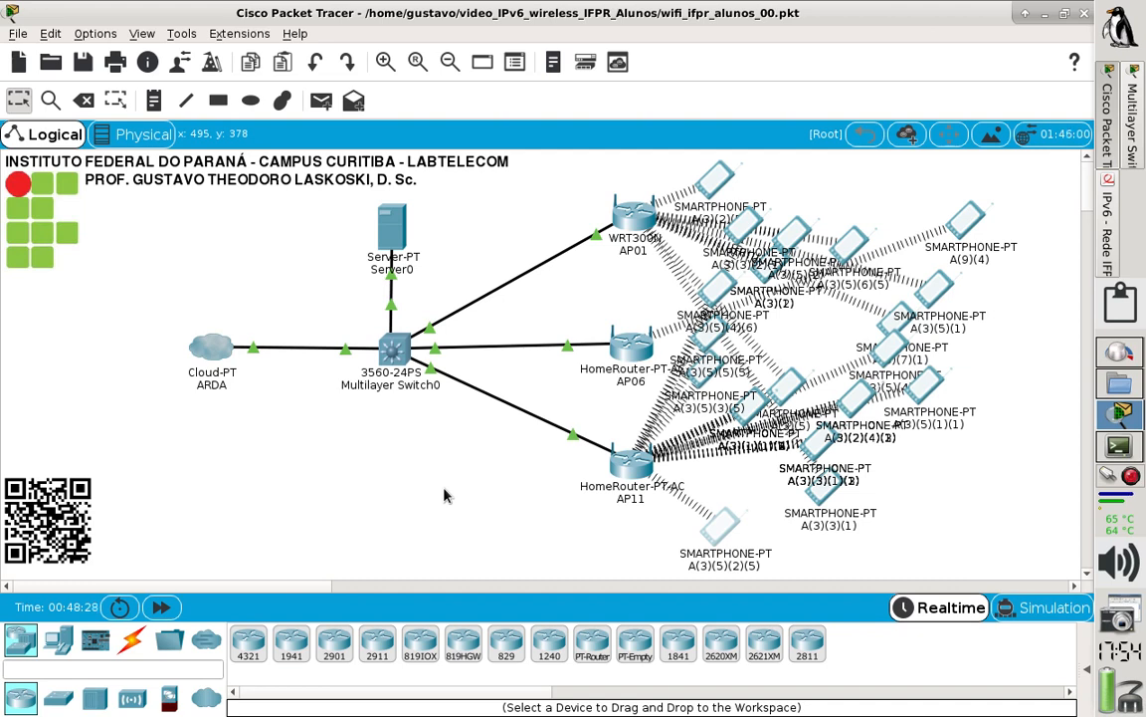
# Step: Remove the IPv6 ND managed-config-flag from interface f0/4 in Multilayer Switch0's maximized command line
pyautogui.click(390, 349)
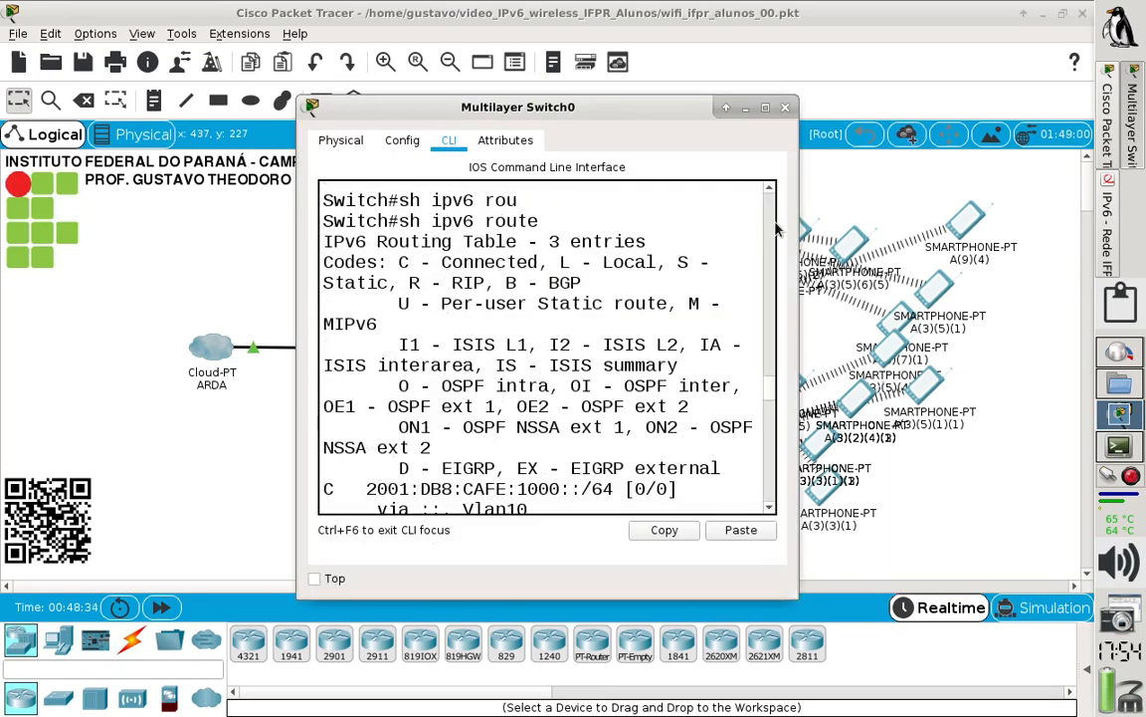
pyautogui.click(761, 107)
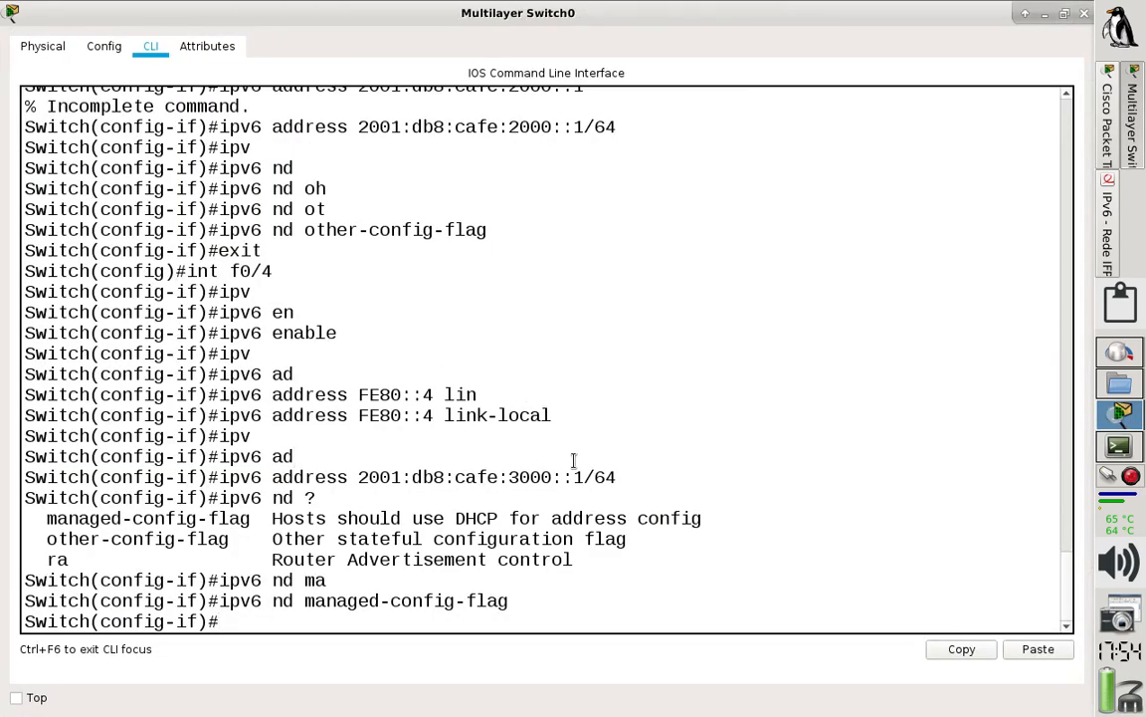
pyautogui.press('Up')
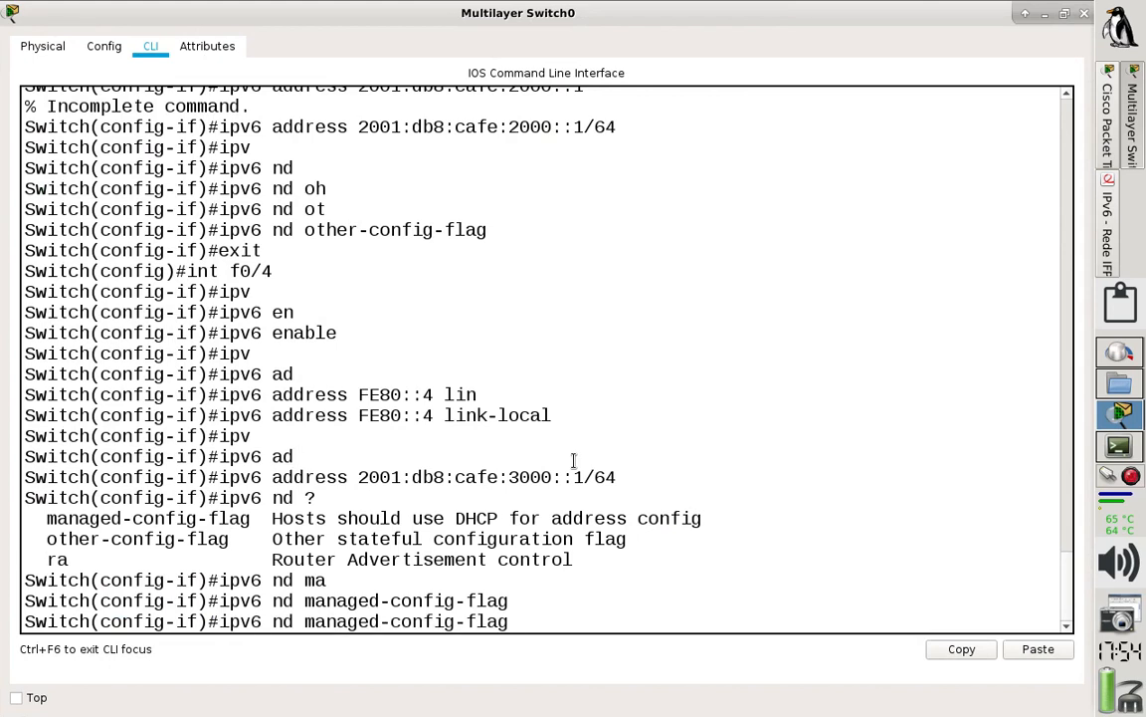
pyautogui.press('Left')
pyautogui.press('Left')
pyautogui.press('Left')
pyautogui.press('Left')
pyautogui.press('Left')
pyautogui.press('Left')
pyautogui.press('Left')
pyautogui.press('Left')
pyautogui.press('Left')
pyautogui.press('Left')
pyautogui.hotkey('ctrl', 'a')
pyautogui.write('no')
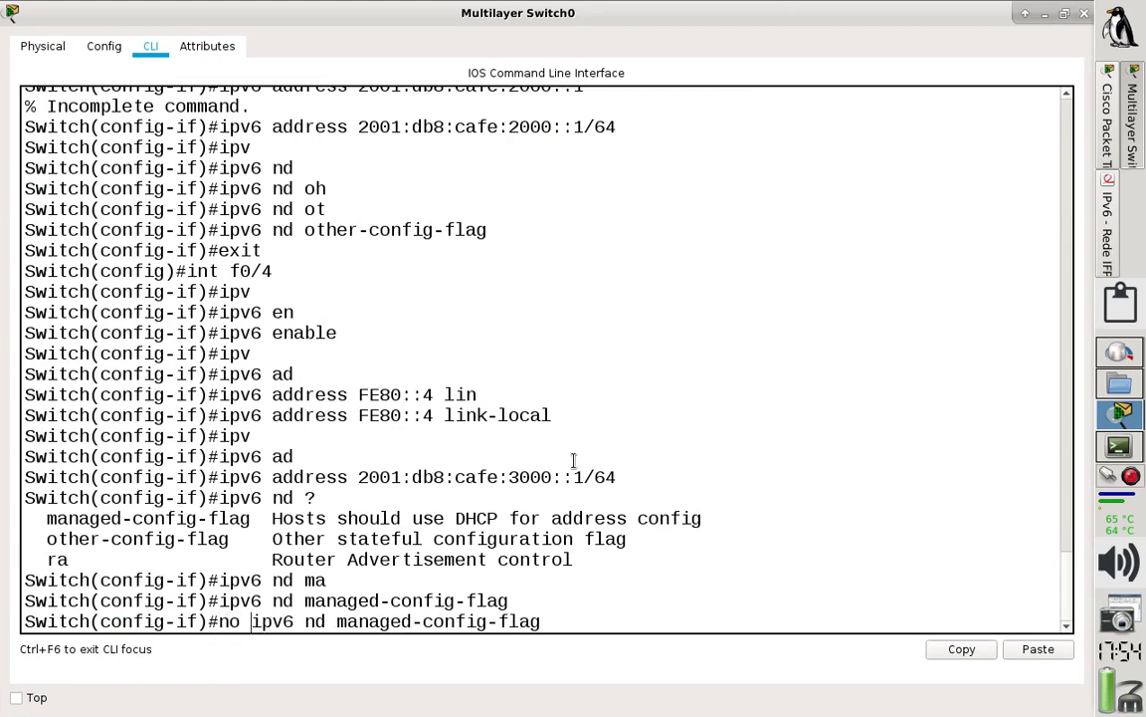
pyautogui.press('Return')
# Step: Enable the IPv6 ND other-config-flag on interface f0/4 of Multilayer Switch0
pyautogui.write('ipv')
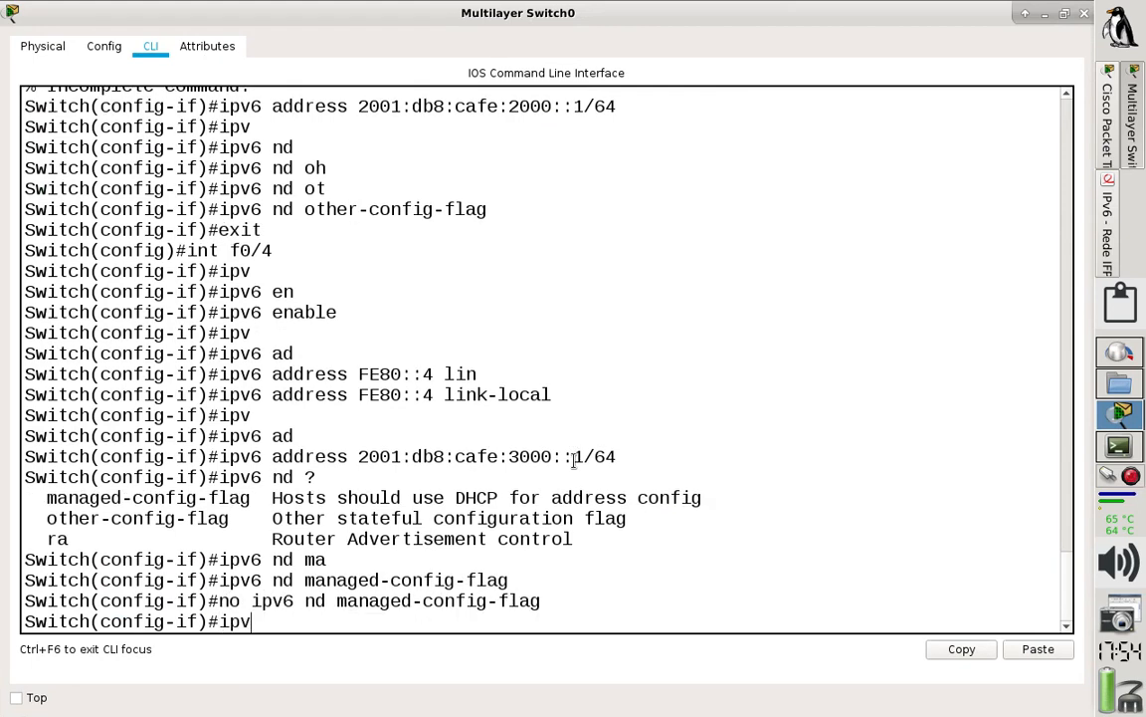
pyautogui.press('Tab')
pyautogui.write('nd o')
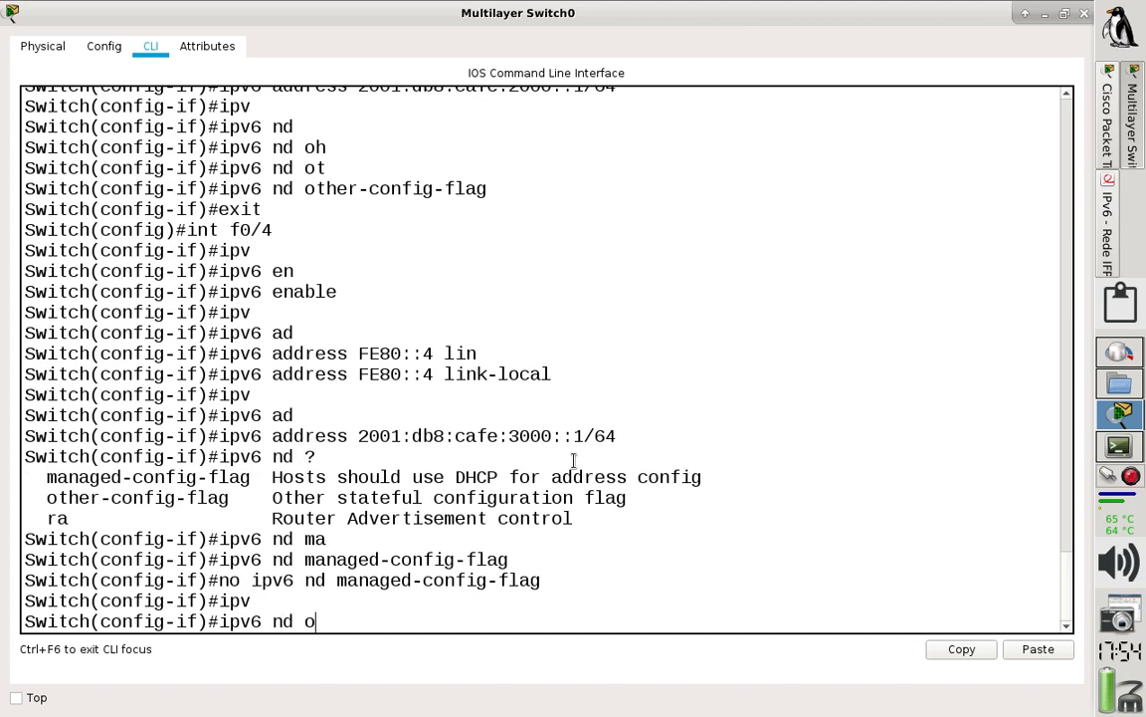
pyautogui.write('h')
pyautogui.press('Tab')
pyautogui.press('BackSpace')
pyautogui.write('t')
pyautogui.press('Tab')
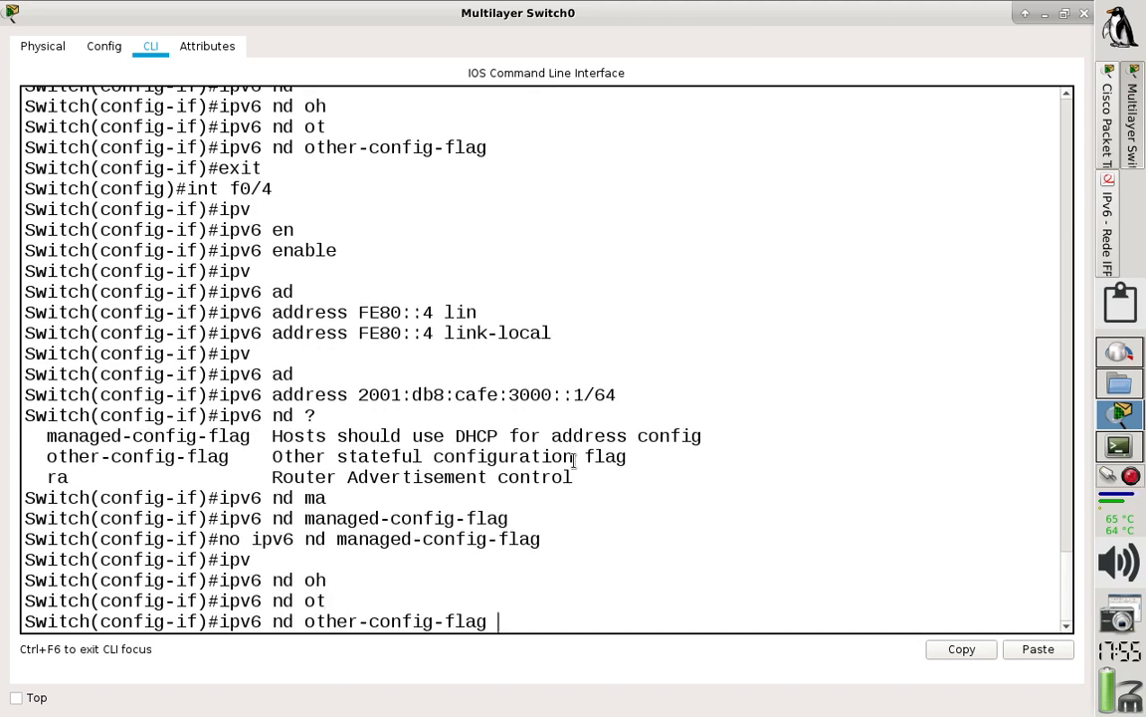
pyautogui.press('Return')
# Step: Leave configuration mode on Multilayer Switch0, save the configuration with wr, and close the switch window
pyautogui.write('edn')
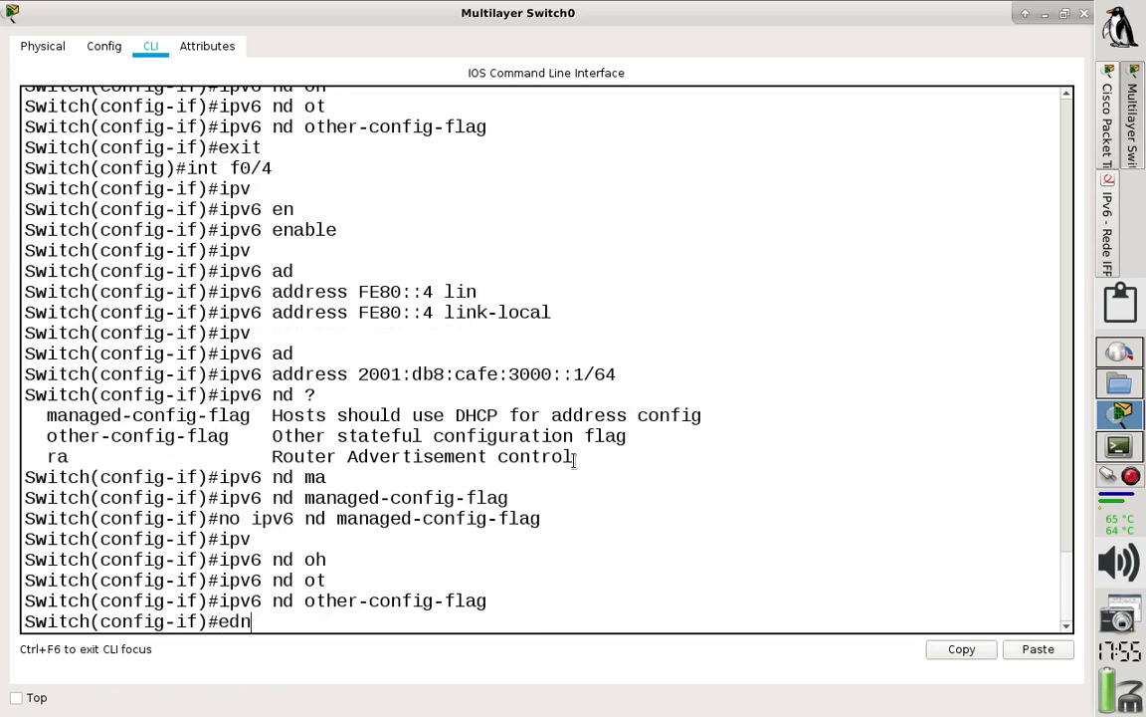
pyautogui.press('BackSpace')
pyautogui.press('BackSpace')
pyautogui.write('nd')
pyautogui.press('Return')
pyautogui.write('wr')
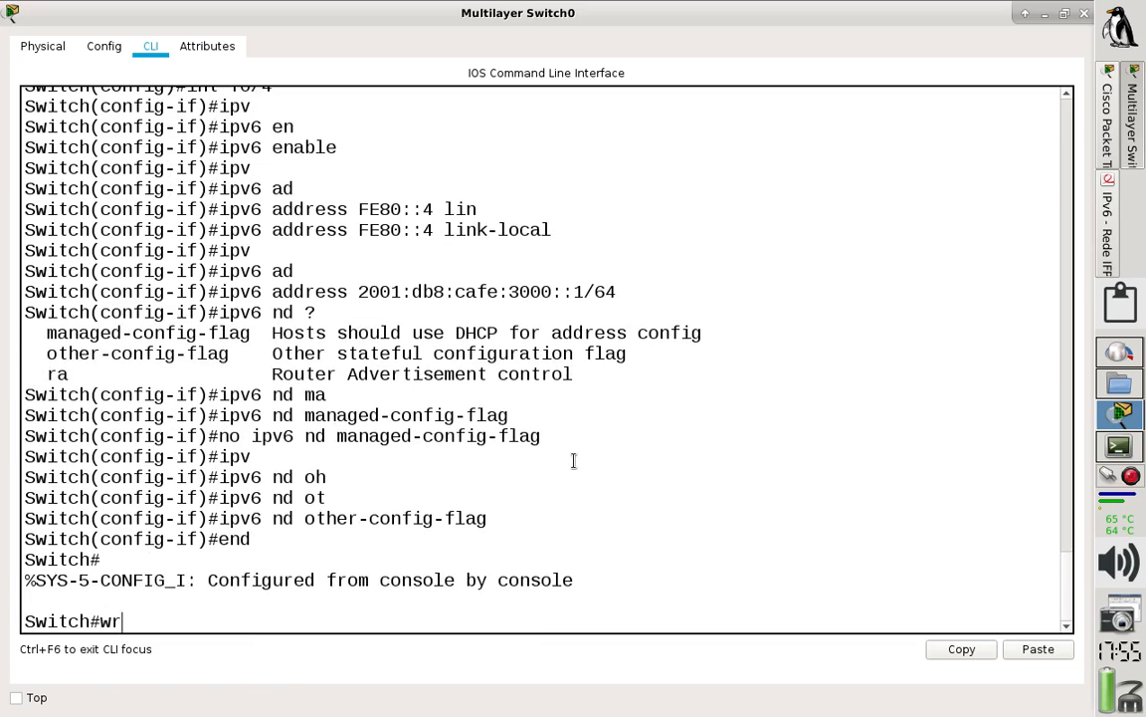
pyautogui.press('Return')
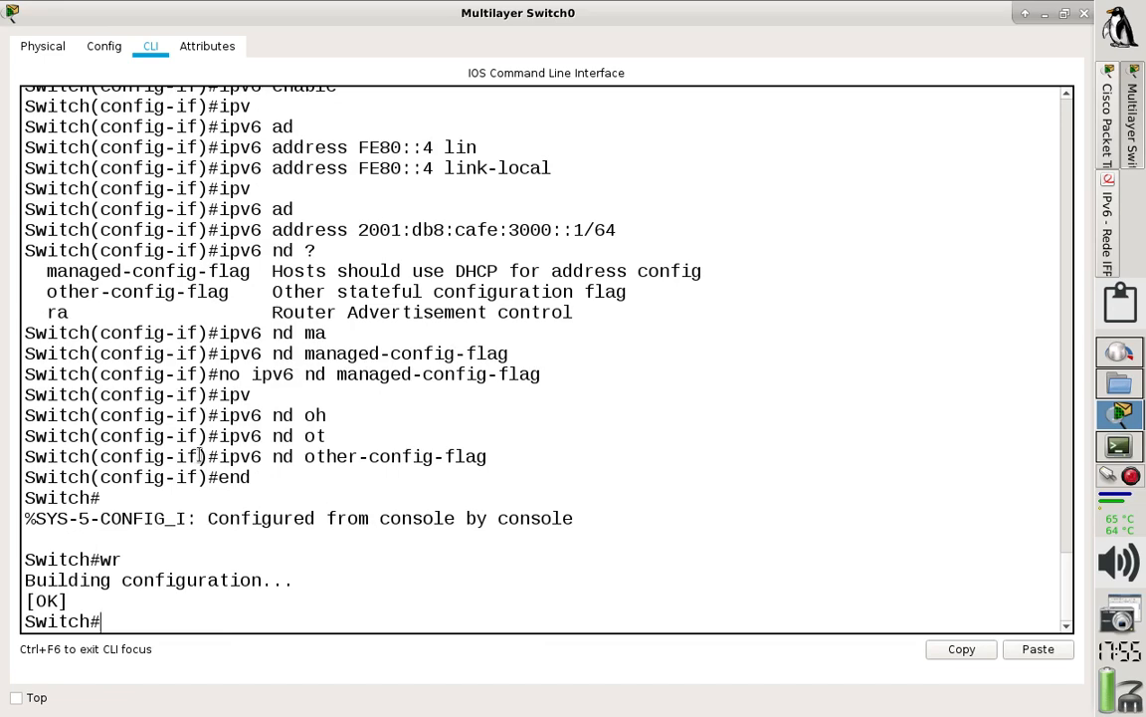
pyautogui.moveTo(208, 456); pyautogui.dragTo(488, 456)
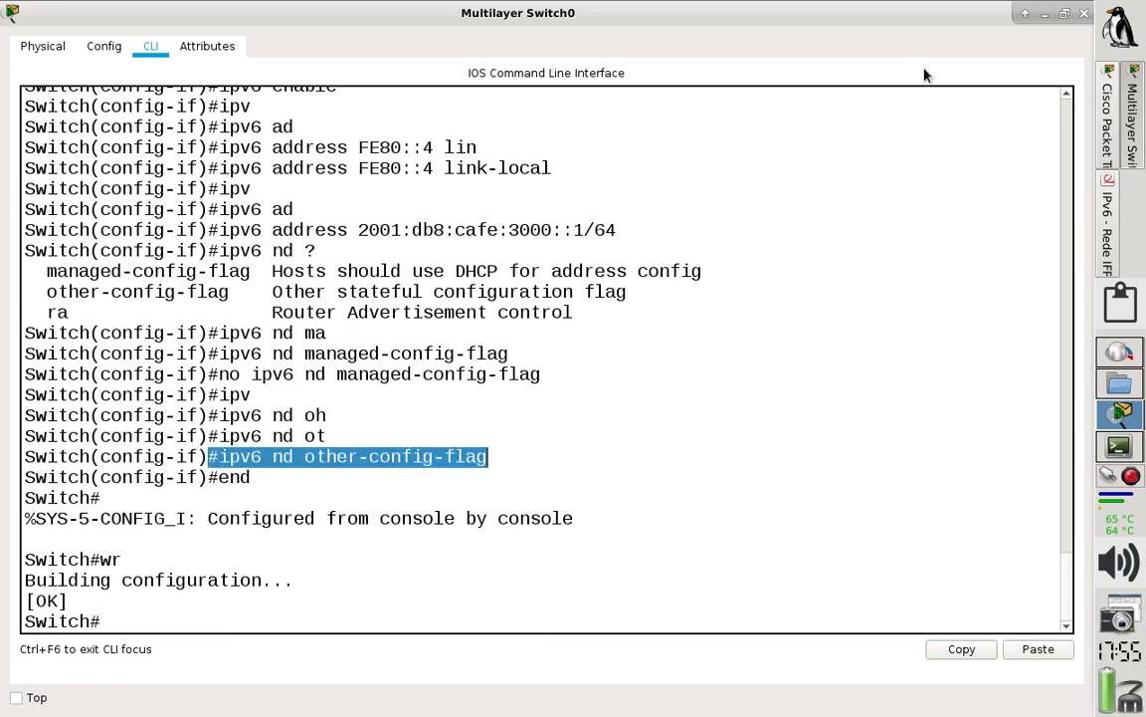
pyautogui.click(1084, 13)
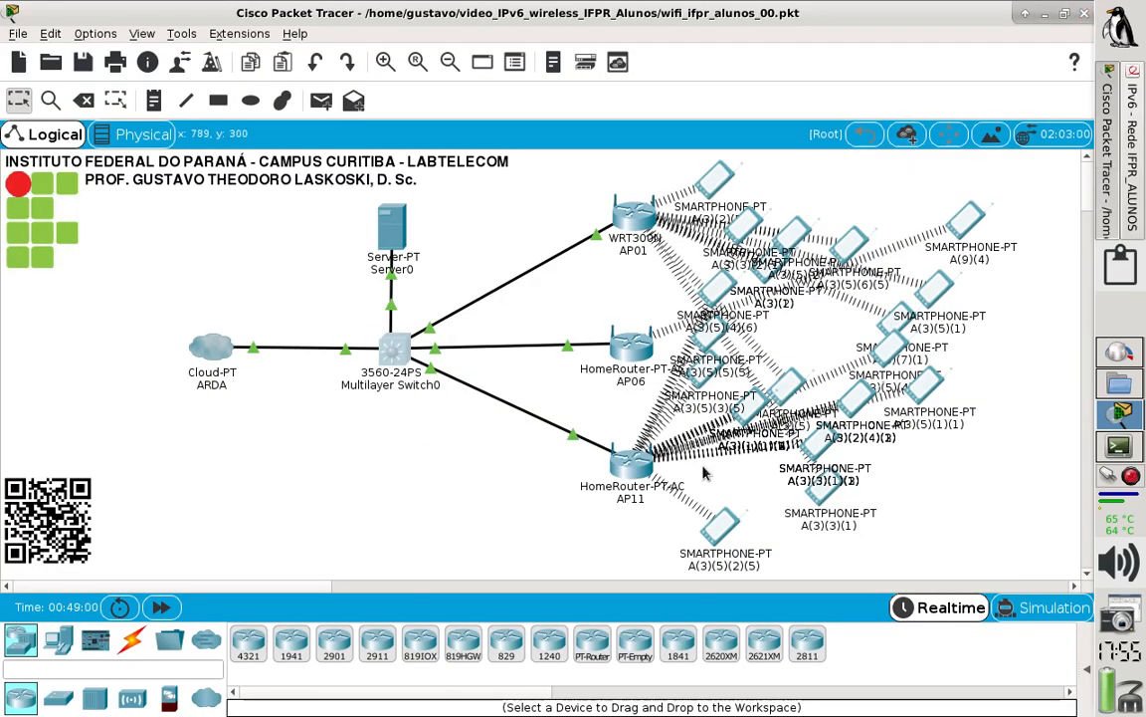
# Step: Set the IPv6 configuration of smartphone A(3)(5)(2)(5) near AP11 to Auto Config and close its IP settings
pyautogui.click(710, 538)
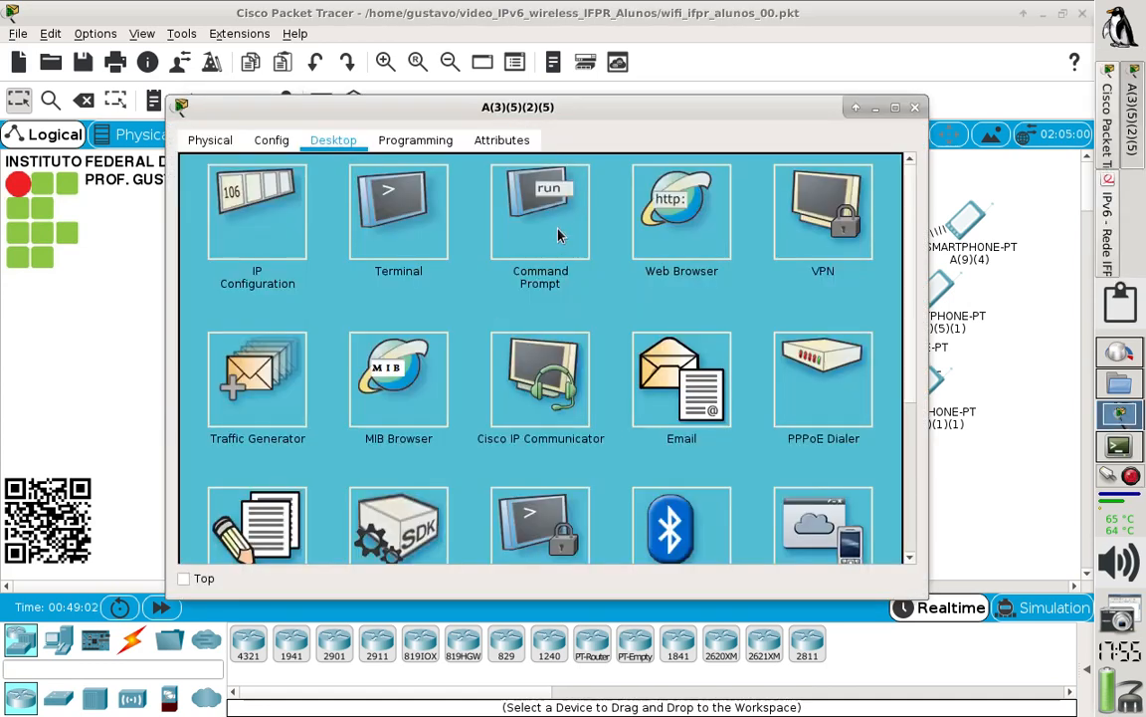
pyautogui.click(557, 235)
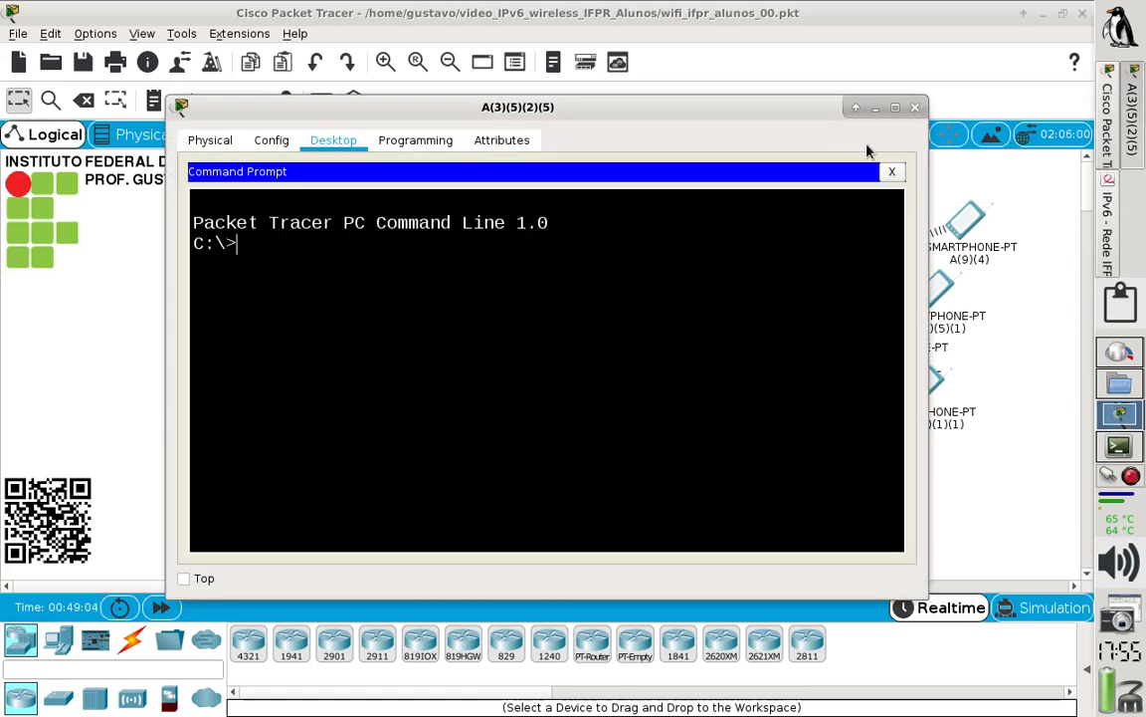
pyautogui.click(891, 172)
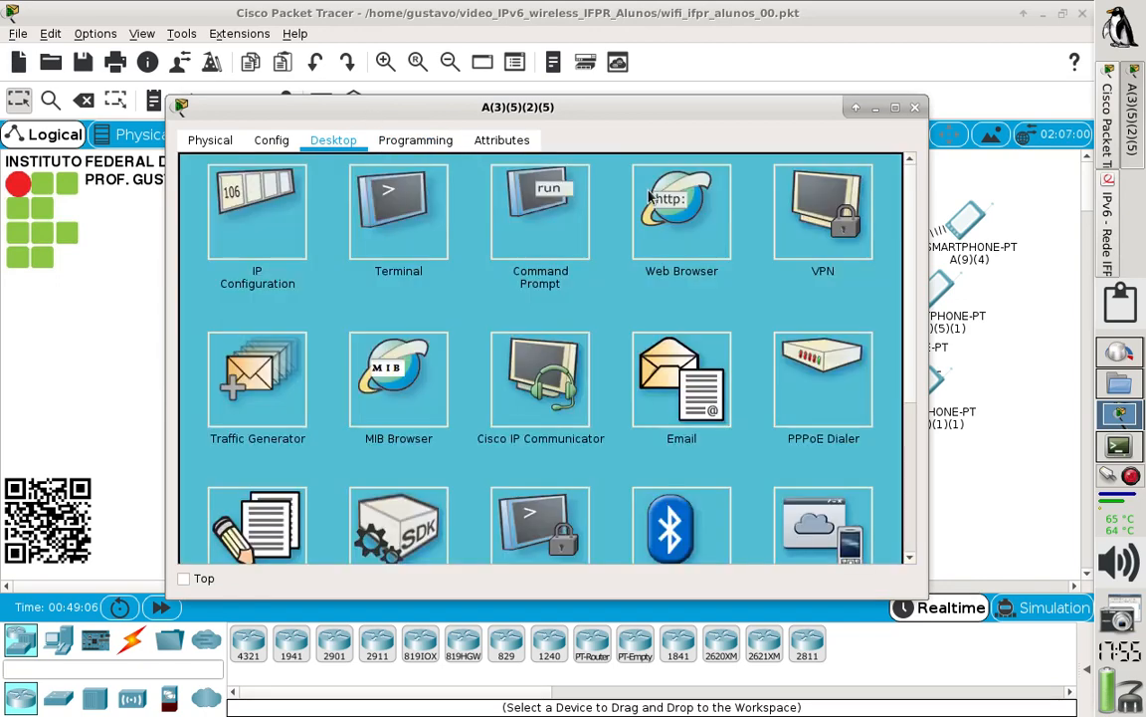
pyautogui.click(286, 201)
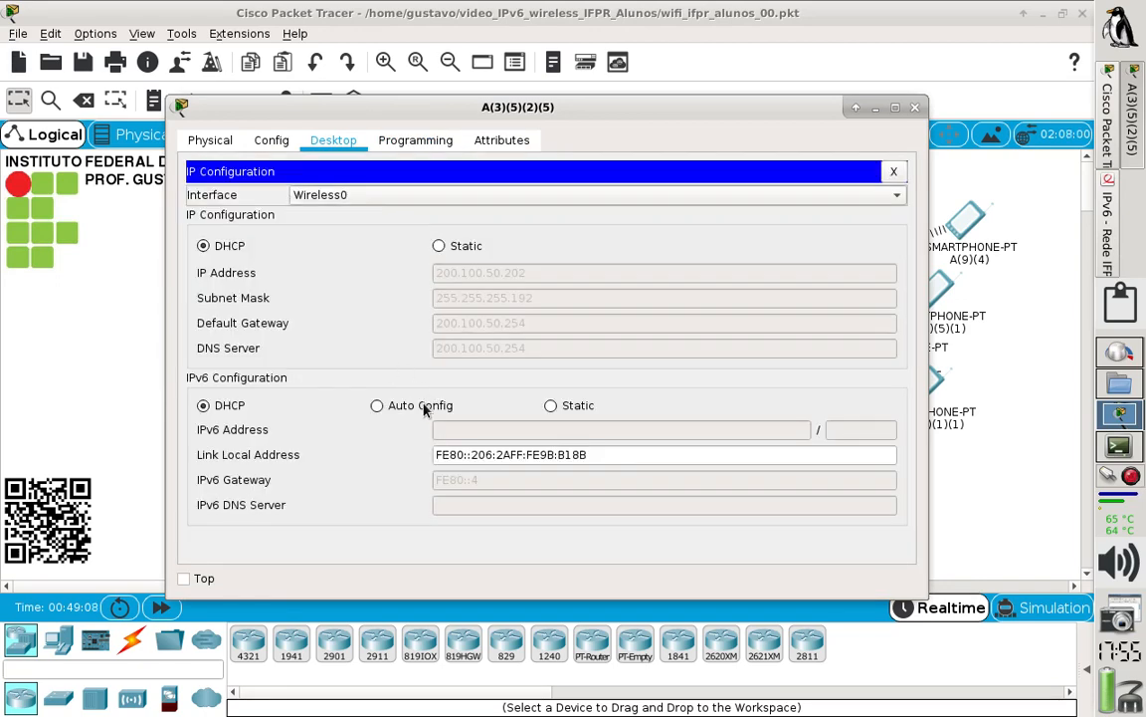
pyautogui.click(422, 406)
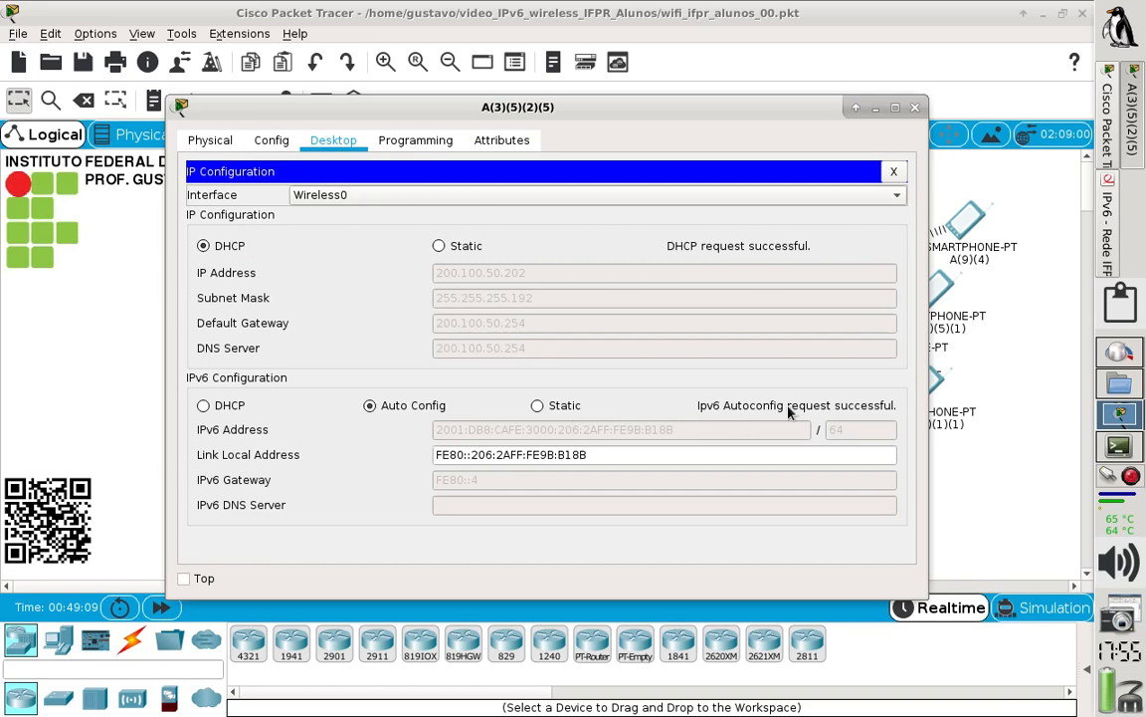
pyautogui.click(897, 171)
# Step: Ping 2001:db8:cafe:3000::1 from smartphone A(3)(5)(2)(5)'s command prompt and close the phone's window
pyautogui.click(520, 246)
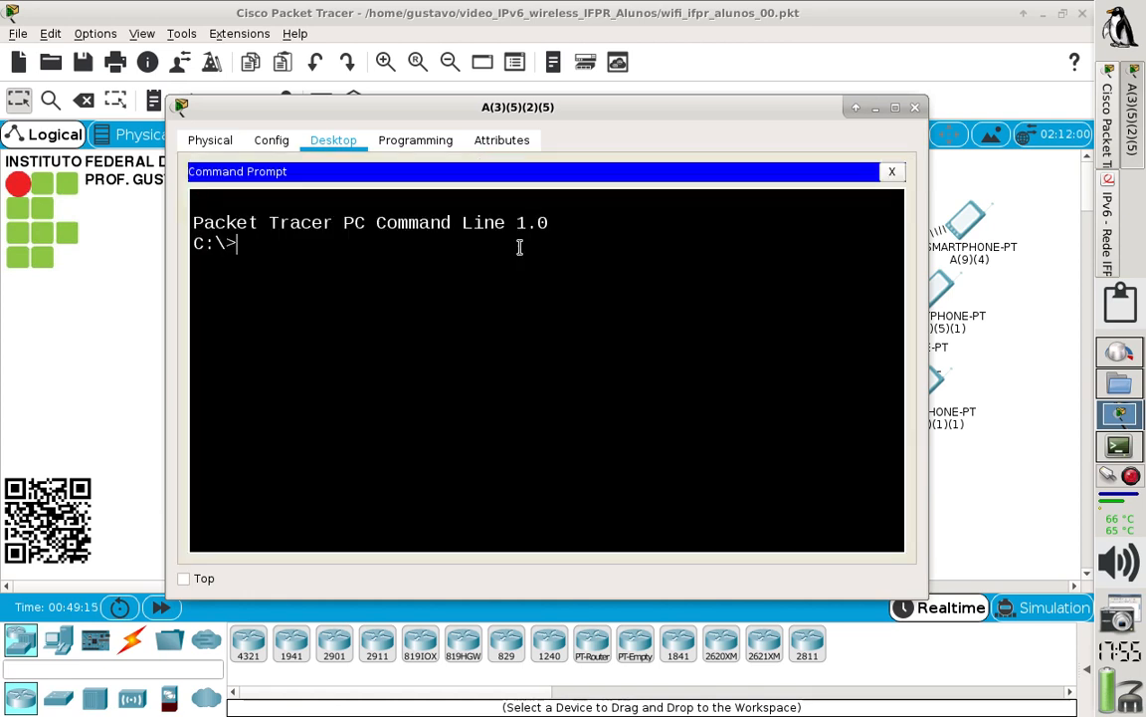
pyautogui.write('ping 20')
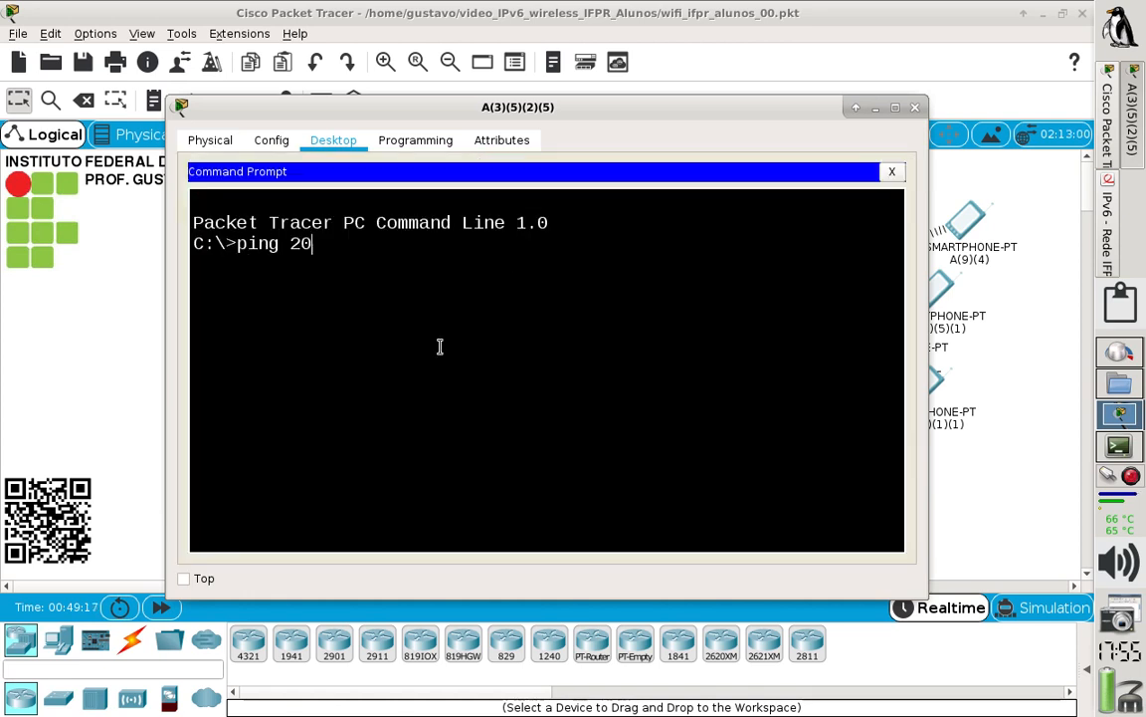
pyautogui.write('01:db8:cafe:300')
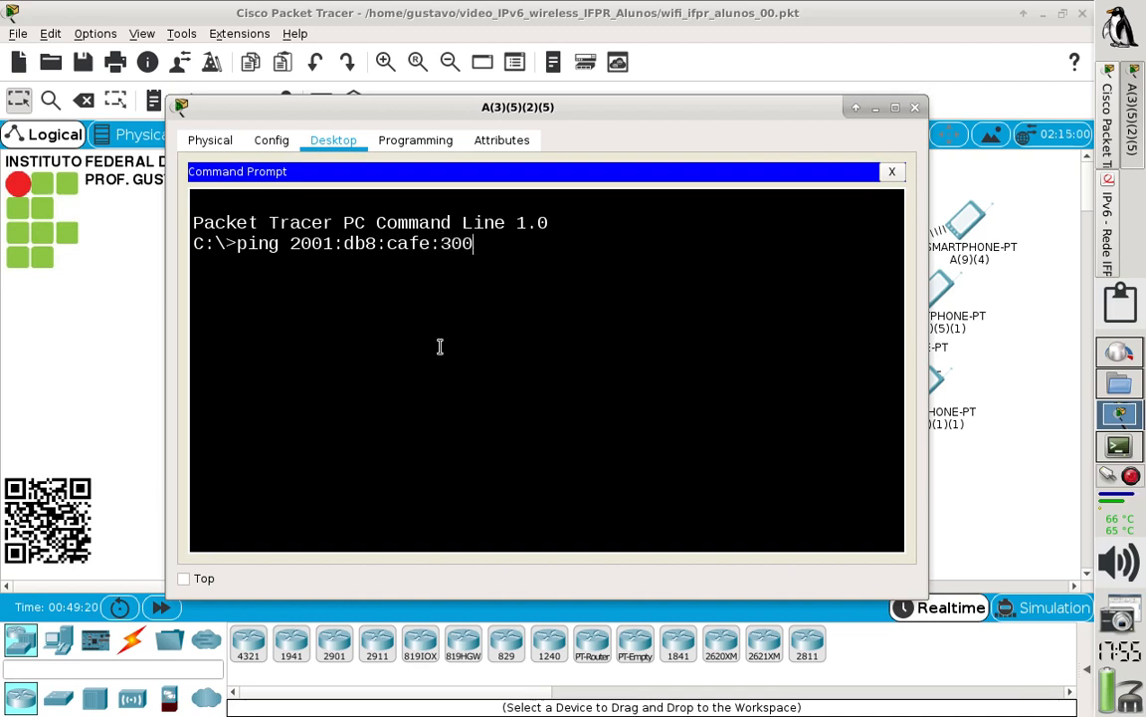
pyautogui.write('0::1')
pyautogui.press('Return')
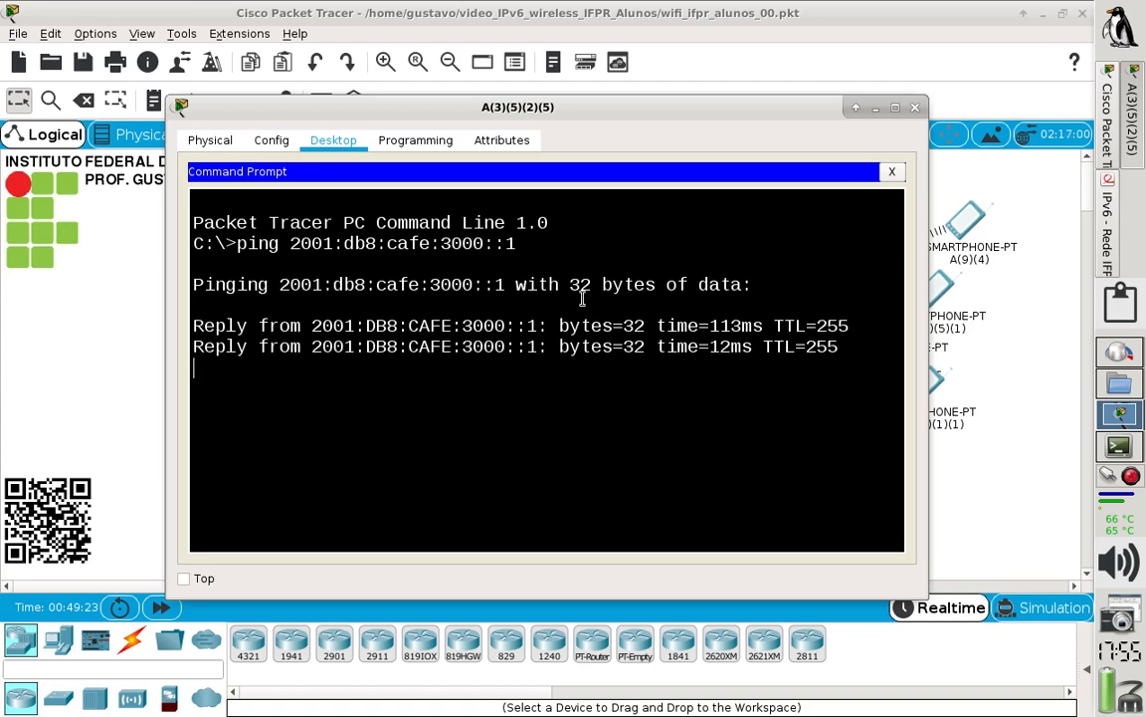
pyautogui.click(914, 108)
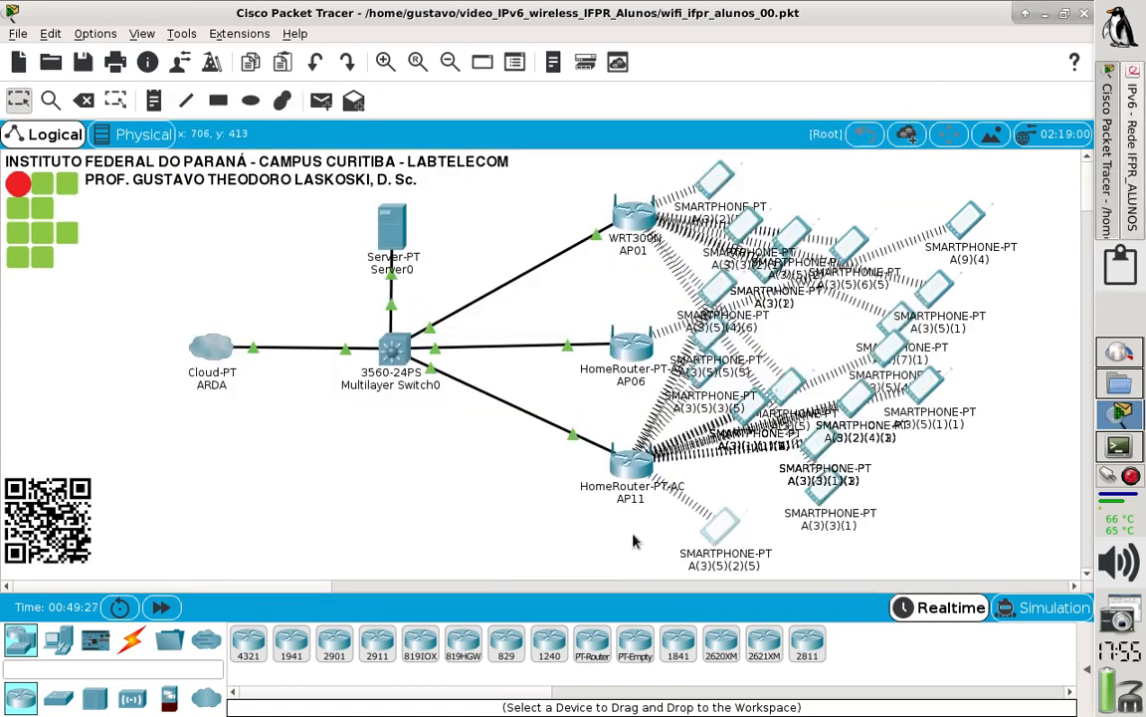
# Step: Move smartphone A(3)(3)(1) from AP11's cluster up among AP01's phones in the topology
pyautogui.moveTo(716, 527)
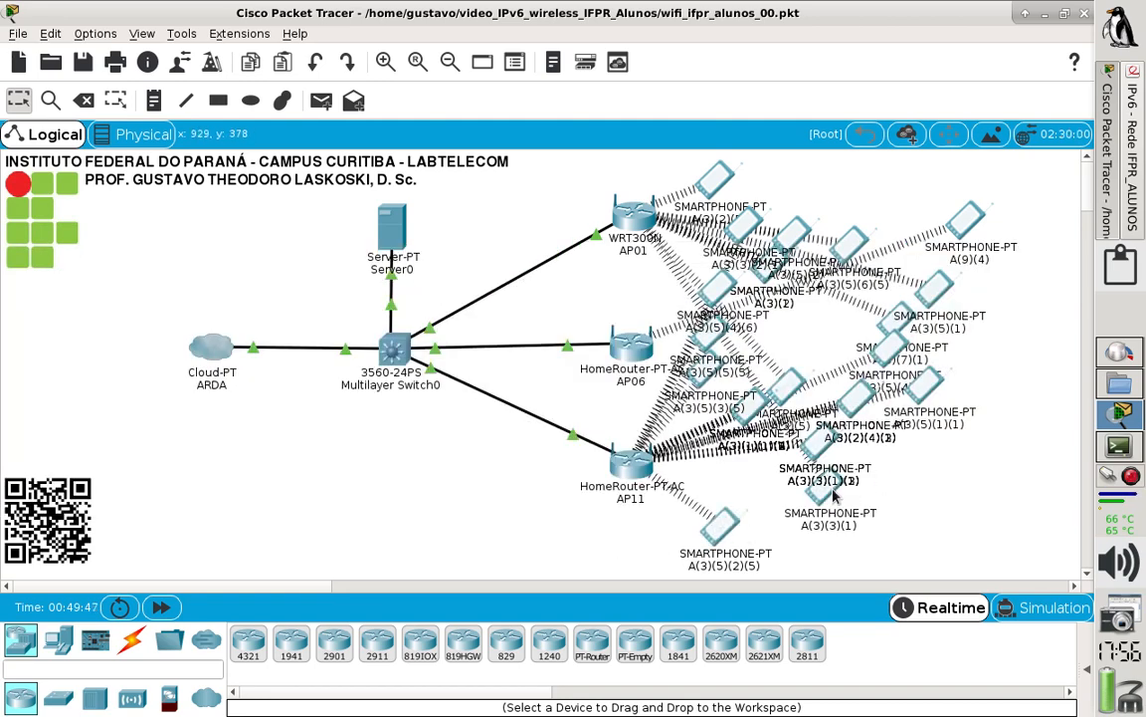
pyautogui.moveTo(818, 490); pyautogui.dragTo(888, 245)
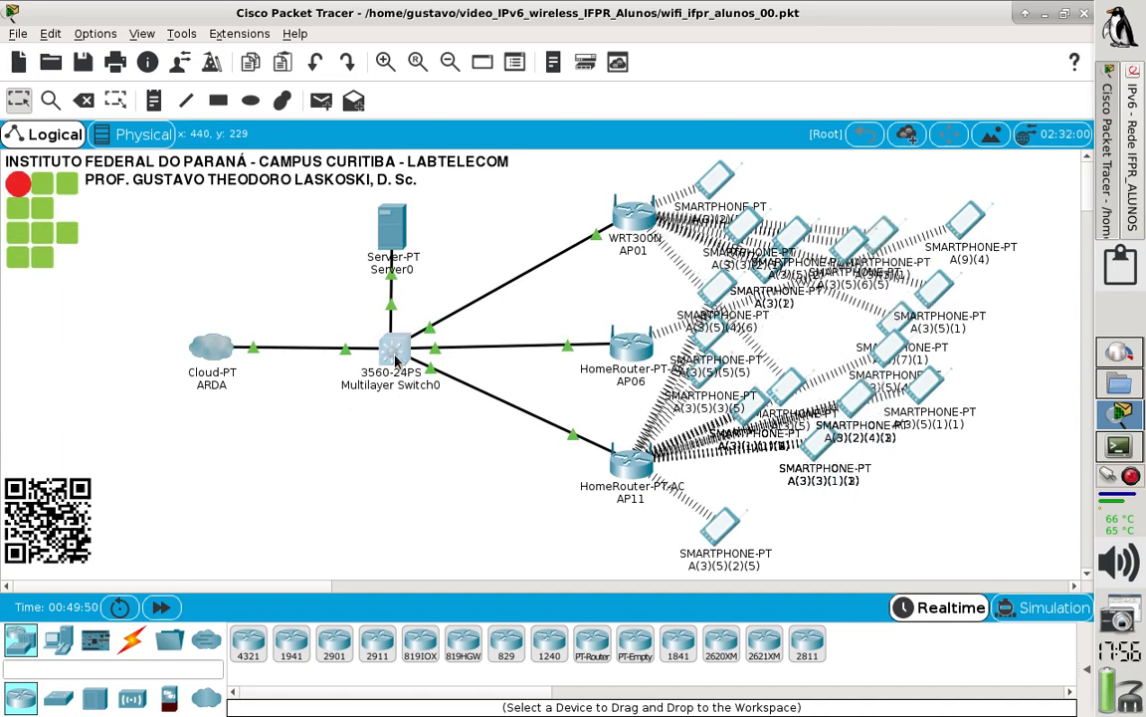
# Step: Display the IPv4 routing table with sh ip route in Multilayer Switch0's maximized command line
pyautogui.click(393, 351)
pyautogui.doubleClick(684, 103)
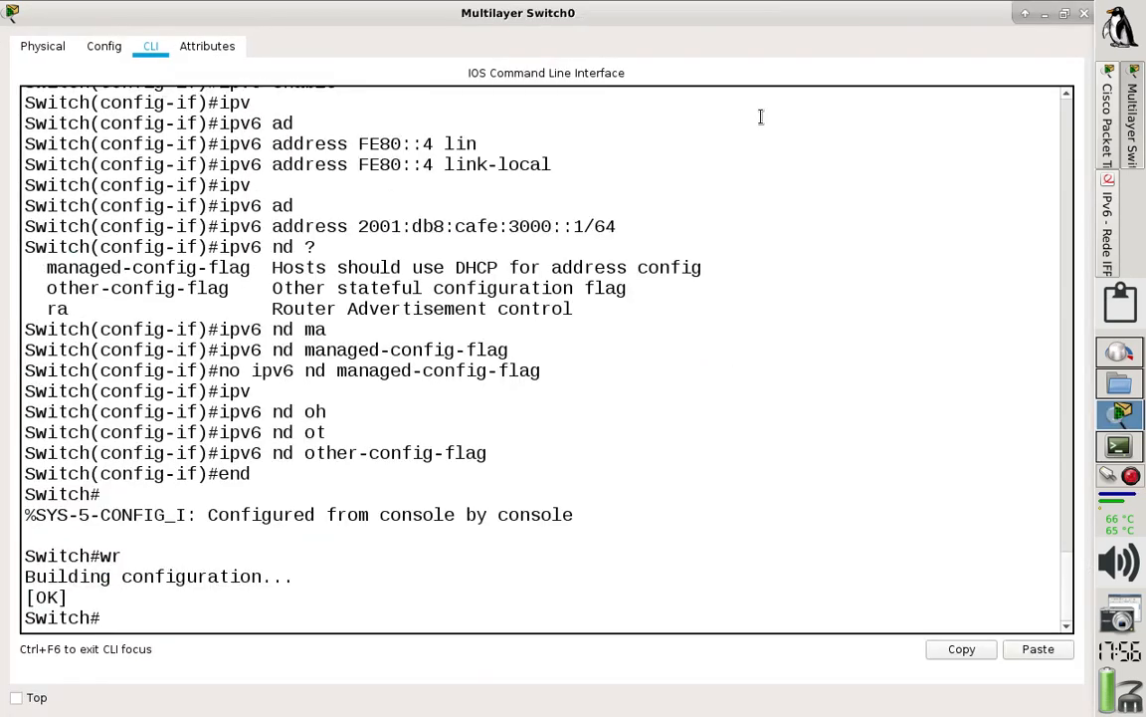
pyautogui.write('sh ipv')
pyautogui.press('BackSpace')
pyautogui.write('rou')
pyautogui.press('Tab')
pyautogui.press('Return')
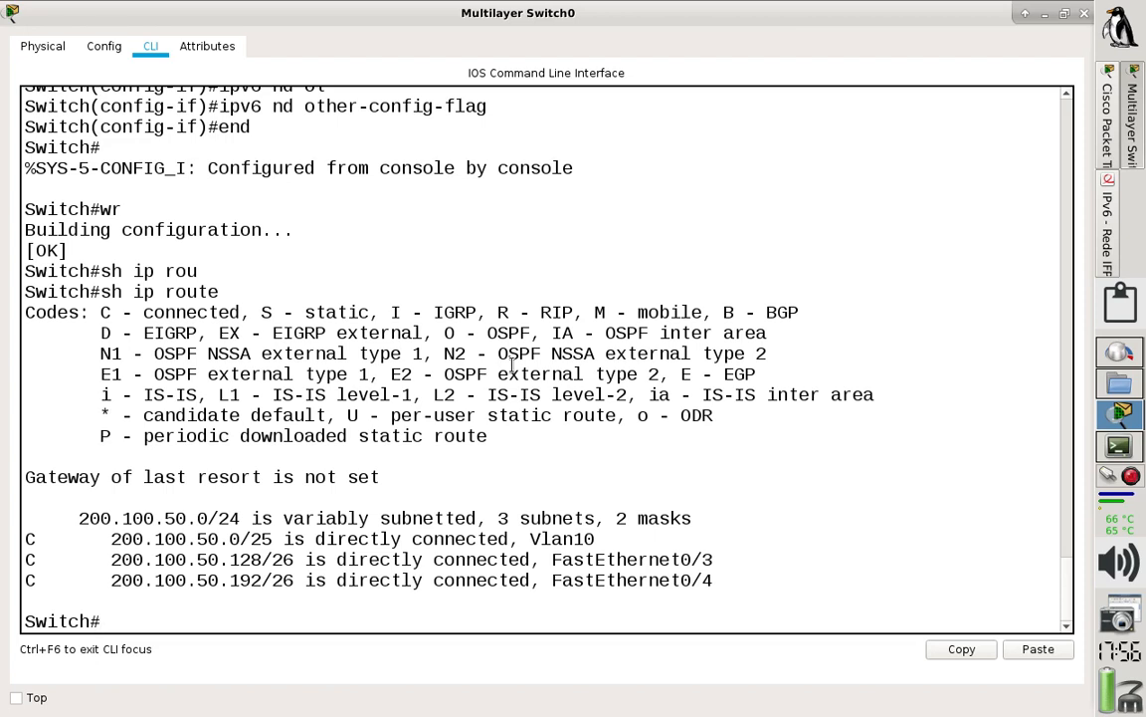
# Step: Display the switch's IPv6 routing table by rerunning the previous command as sh ipv6 route
pyautogui.press('Up')
pyautogui.press('Left')
pyautogui.press('Left')
pyautogui.press('Left')
pyautogui.press('Left')
pyautogui.press('Left')
pyautogui.press('Left')
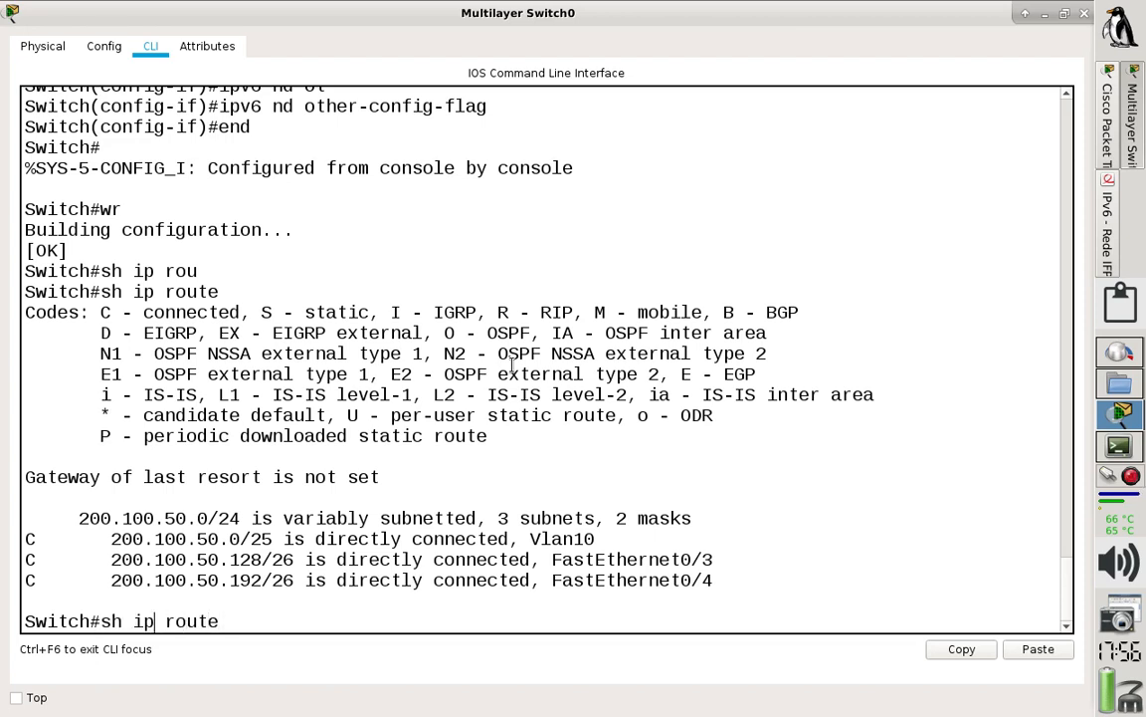
pyautogui.write('v6')
pyautogui.press('Return')
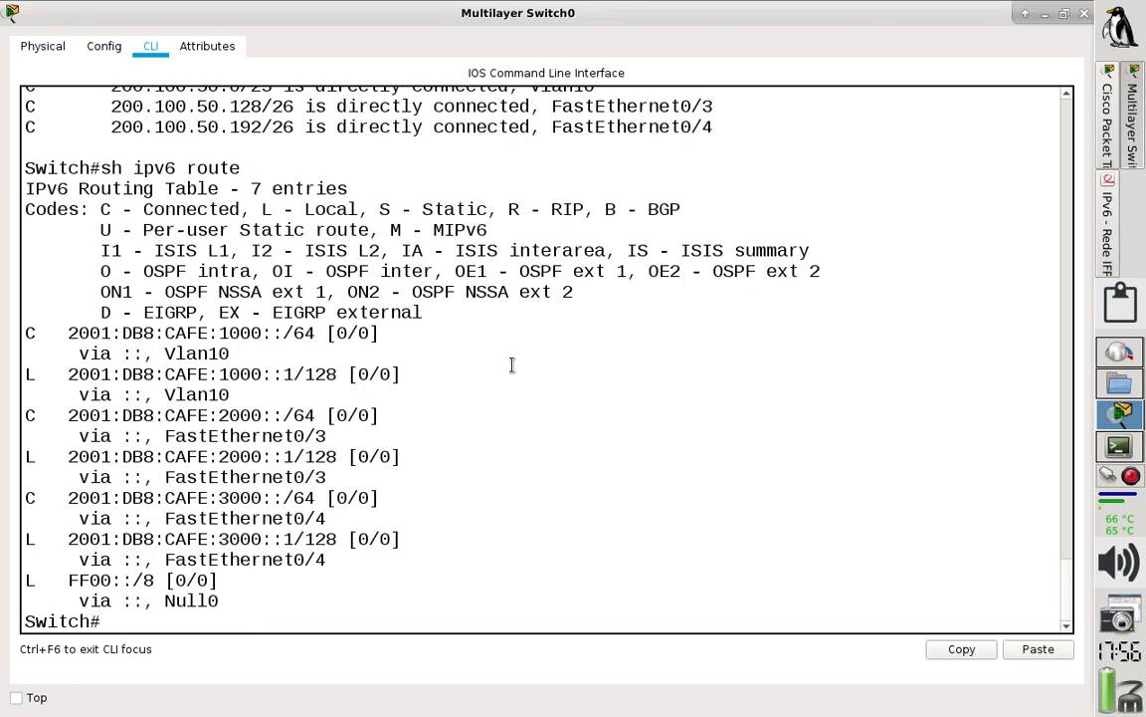
# Step: Examine the IPv6 route entries for Vlan10, FastEthernet0/3 and FastEthernet0/4, and close the Multilayer Switch0 window
pyautogui.click(348, 436)
pyautogui.moveTo(248, 388); pyautogui.dragTo(144, 376)
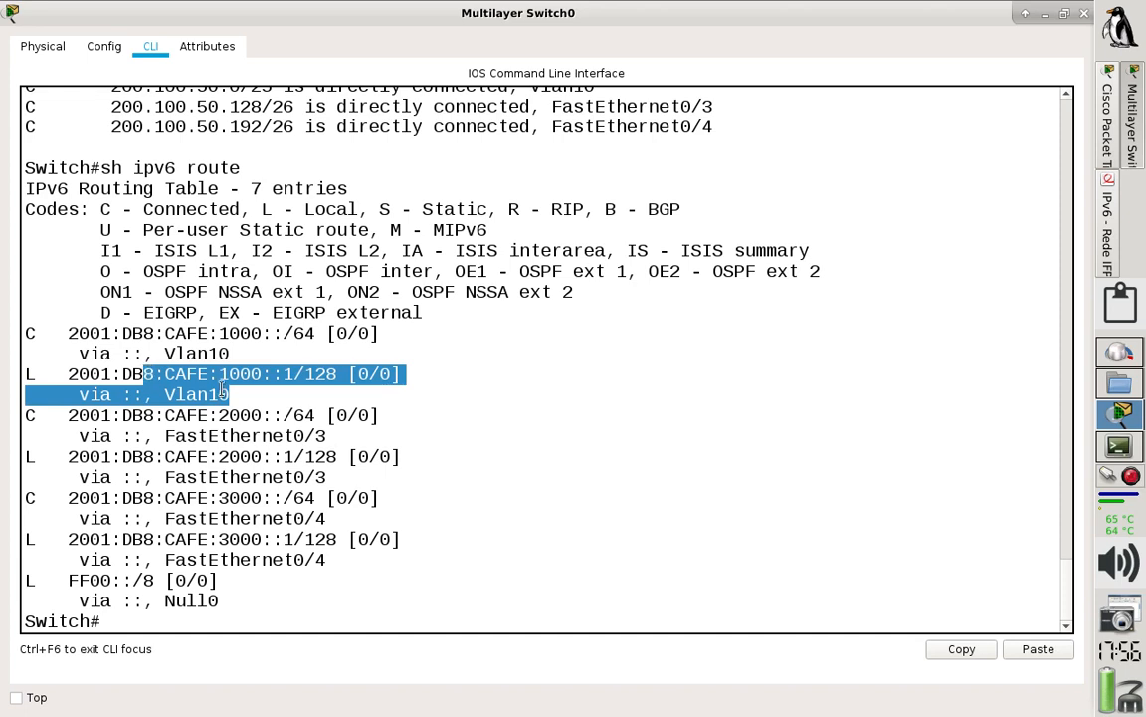
pyautogui.moveTo(342, 430); pyautogui.dragTo(96, 415)
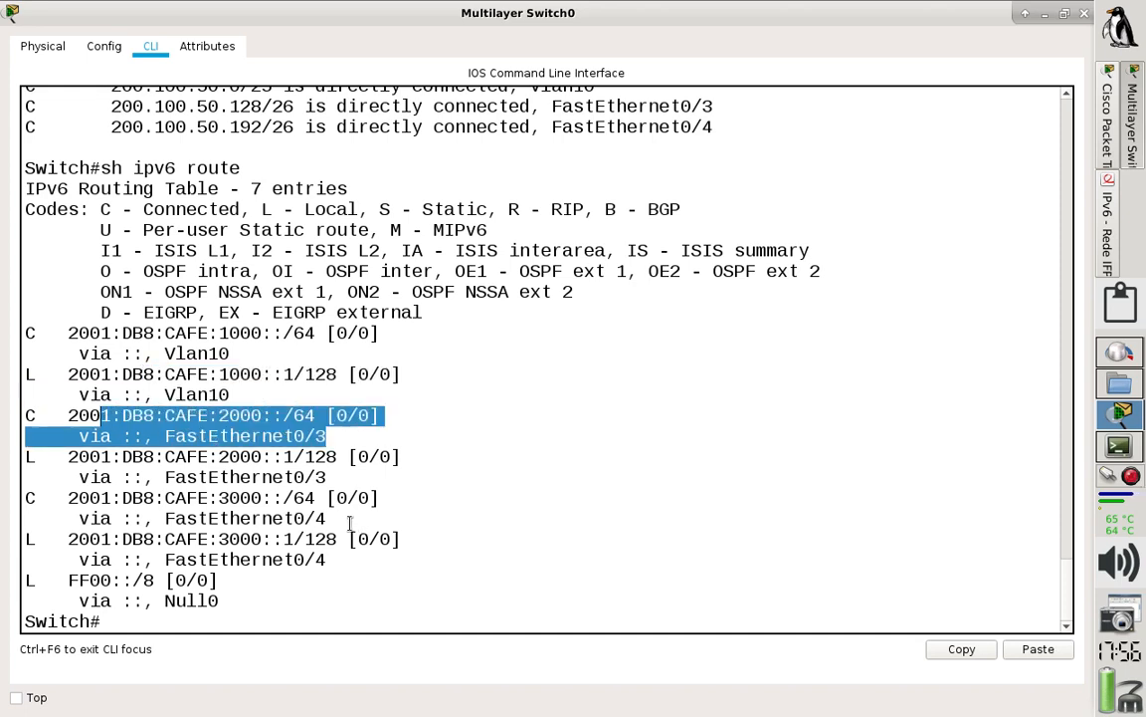
pyautogui.moveTo(328, 519); pyautogui.dragTo(2, 488)
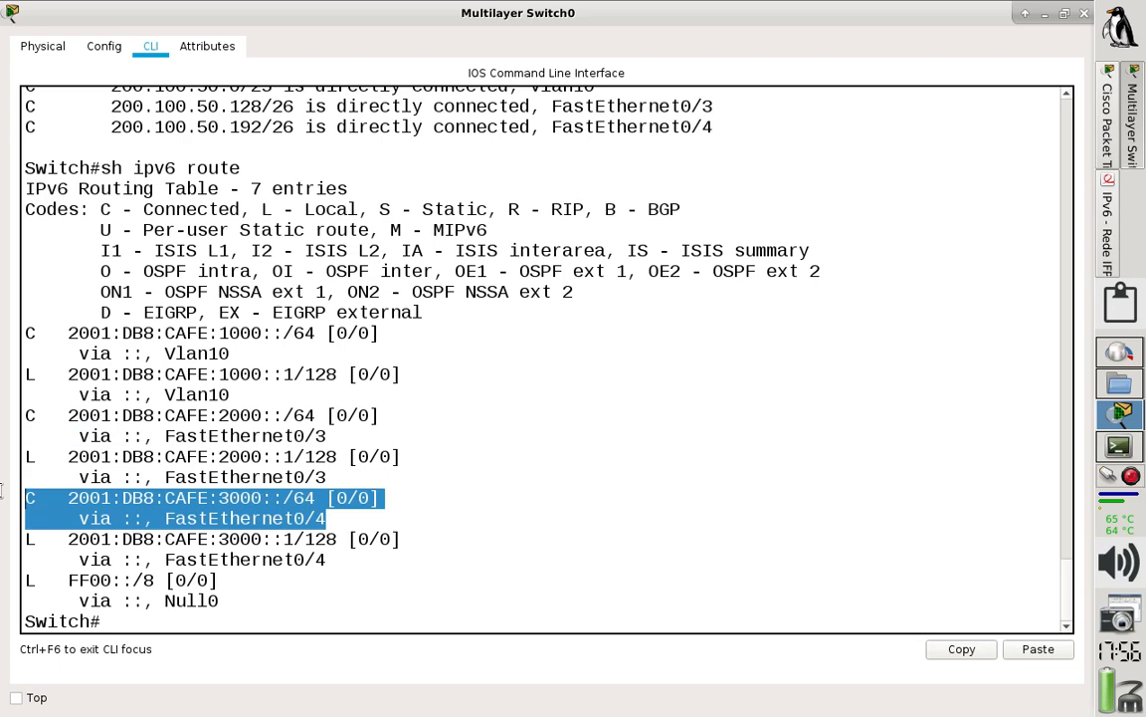
pyautogui.click(156, 627)
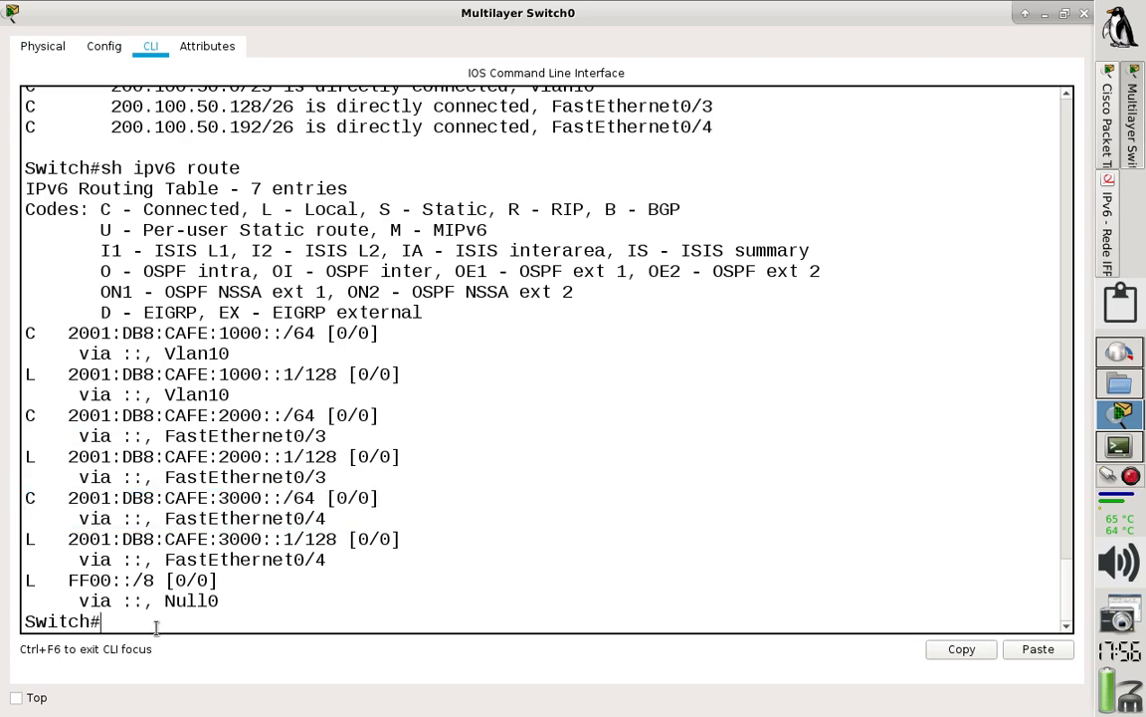
pyautogui.click(1084, 14)
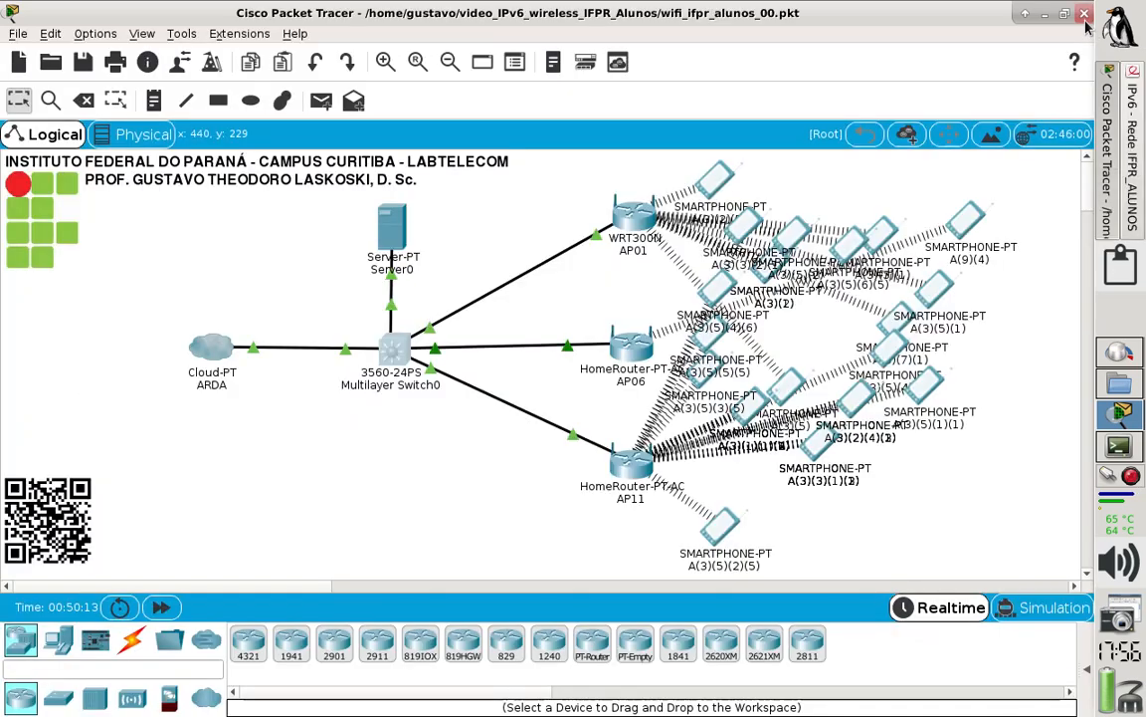